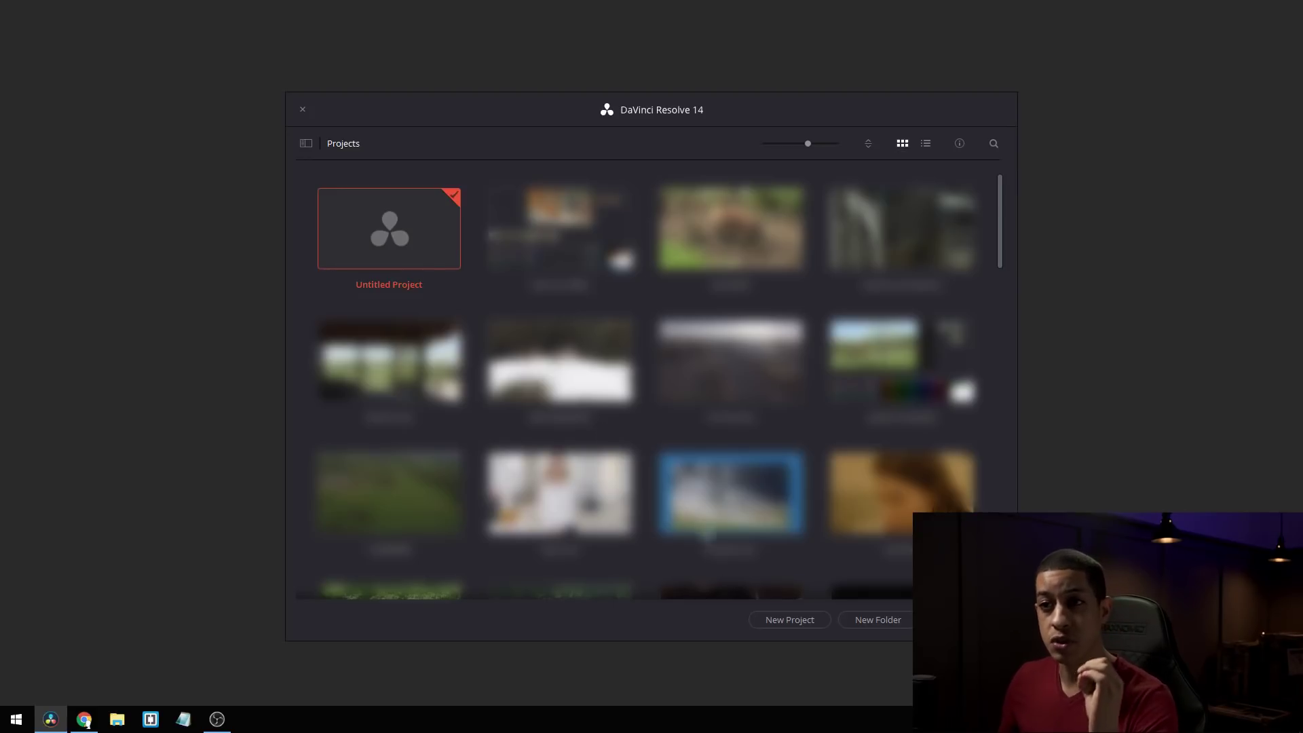
Open the untitled project and set both its timeline and playback frame rates to 29.97 frames per second, saving the project settings.
double_click(383, 240)
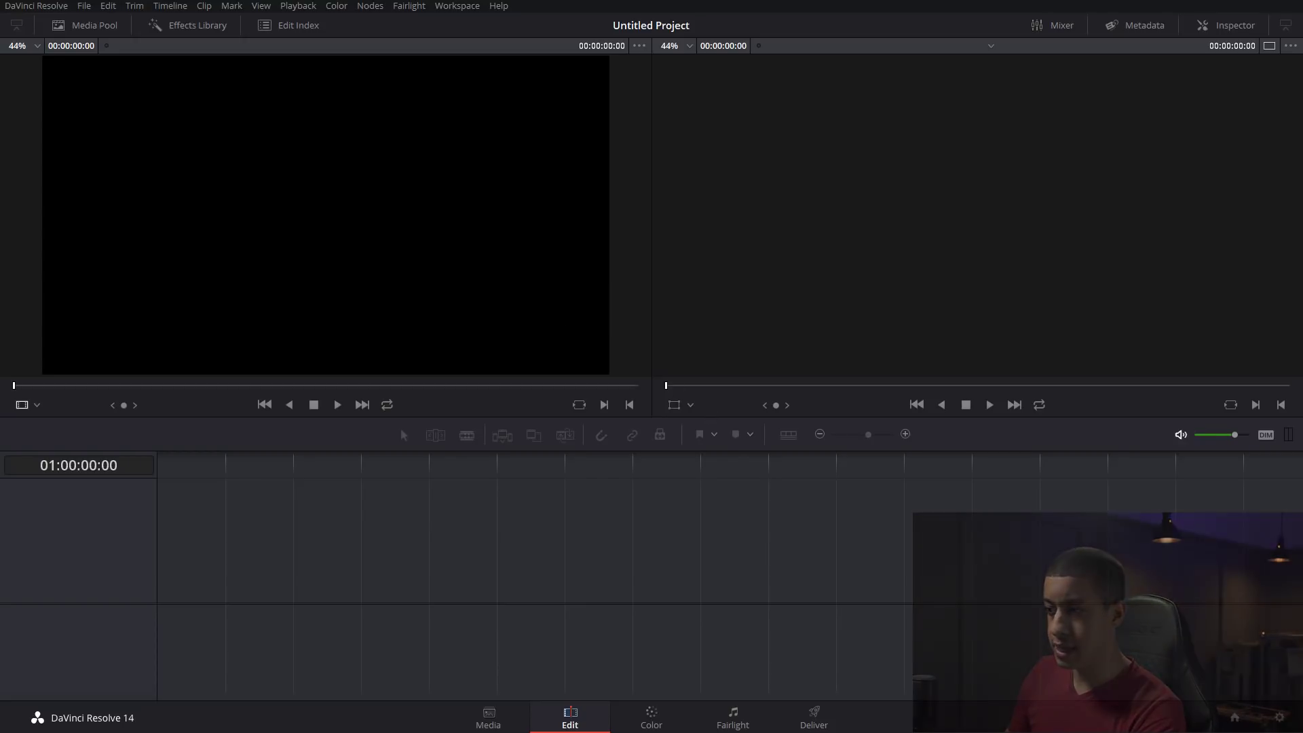
click(1279, 719)
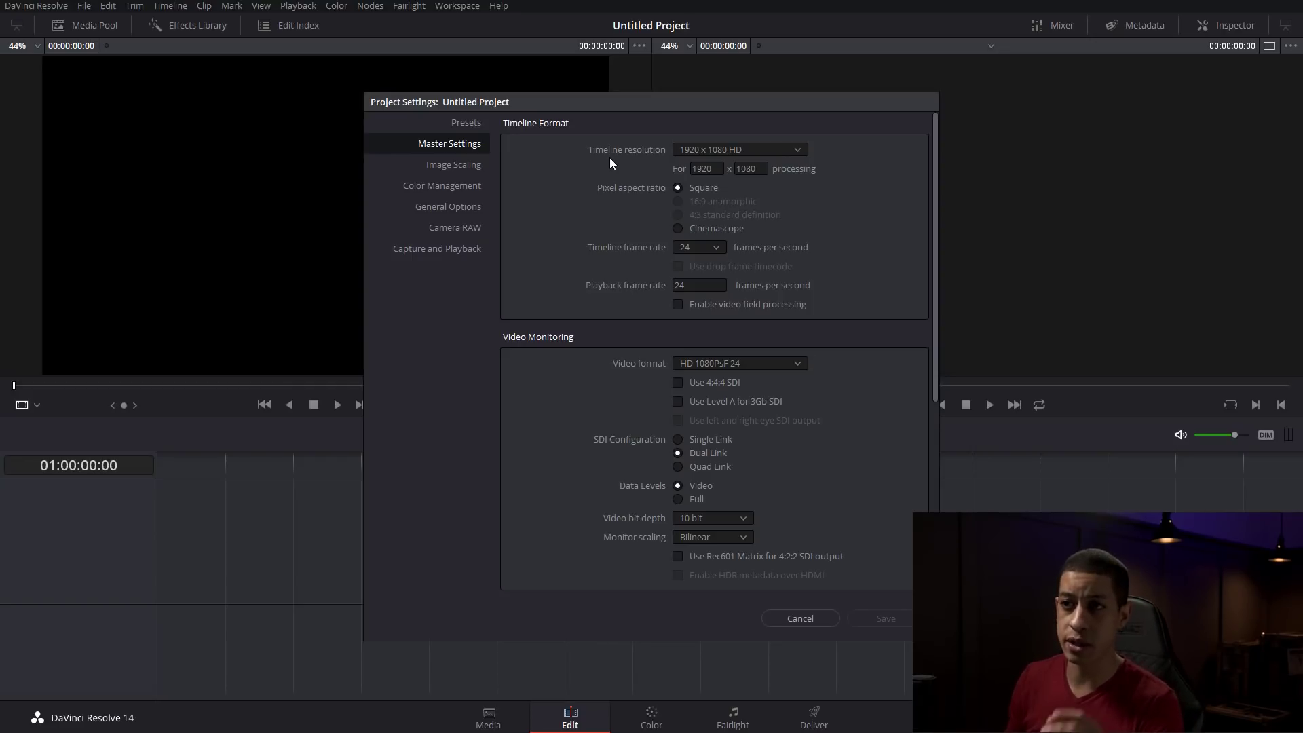
click(706, 250)
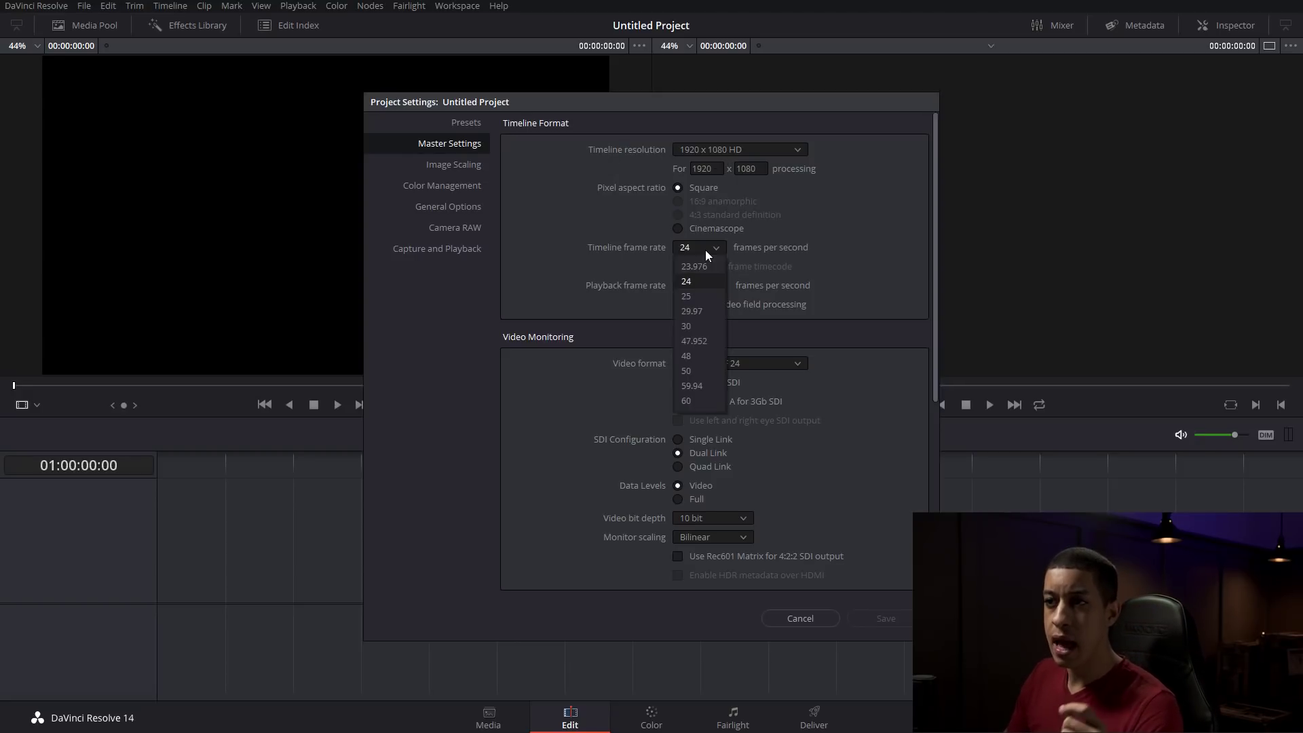
click(710, 313)
click(699, 285)
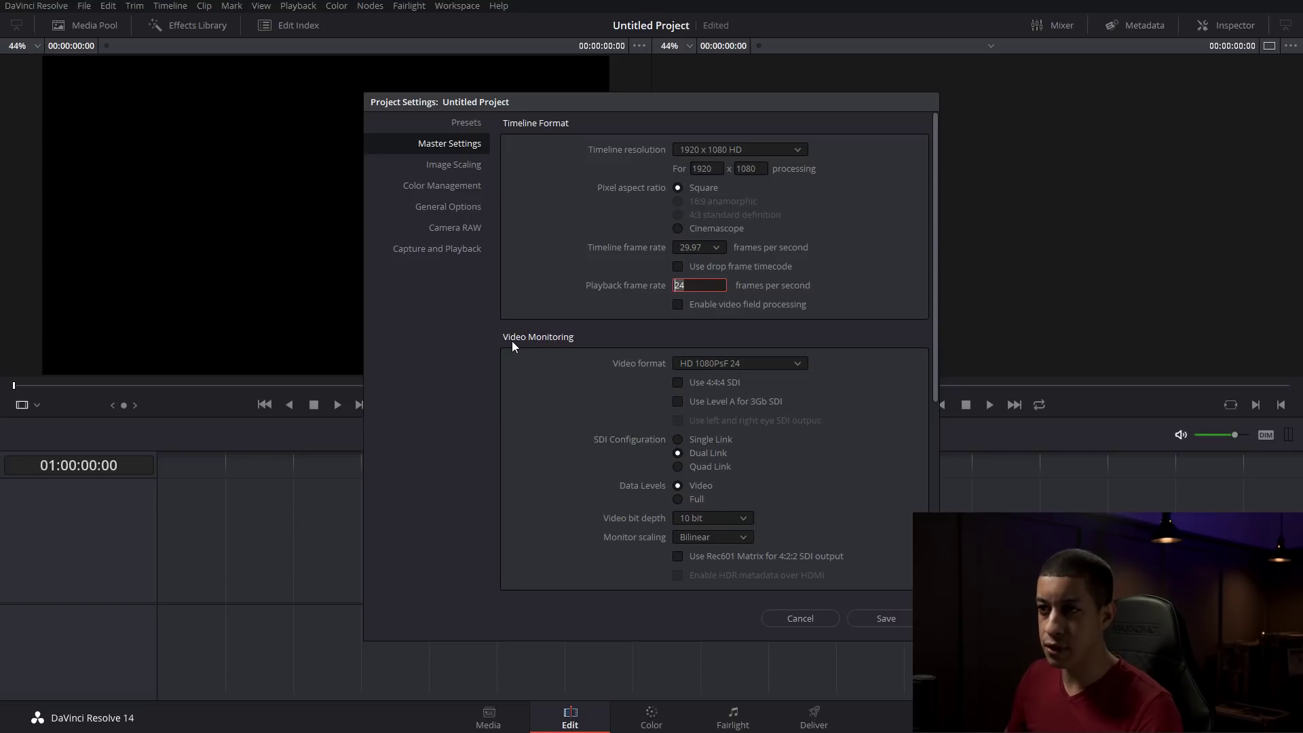
text(29.97)
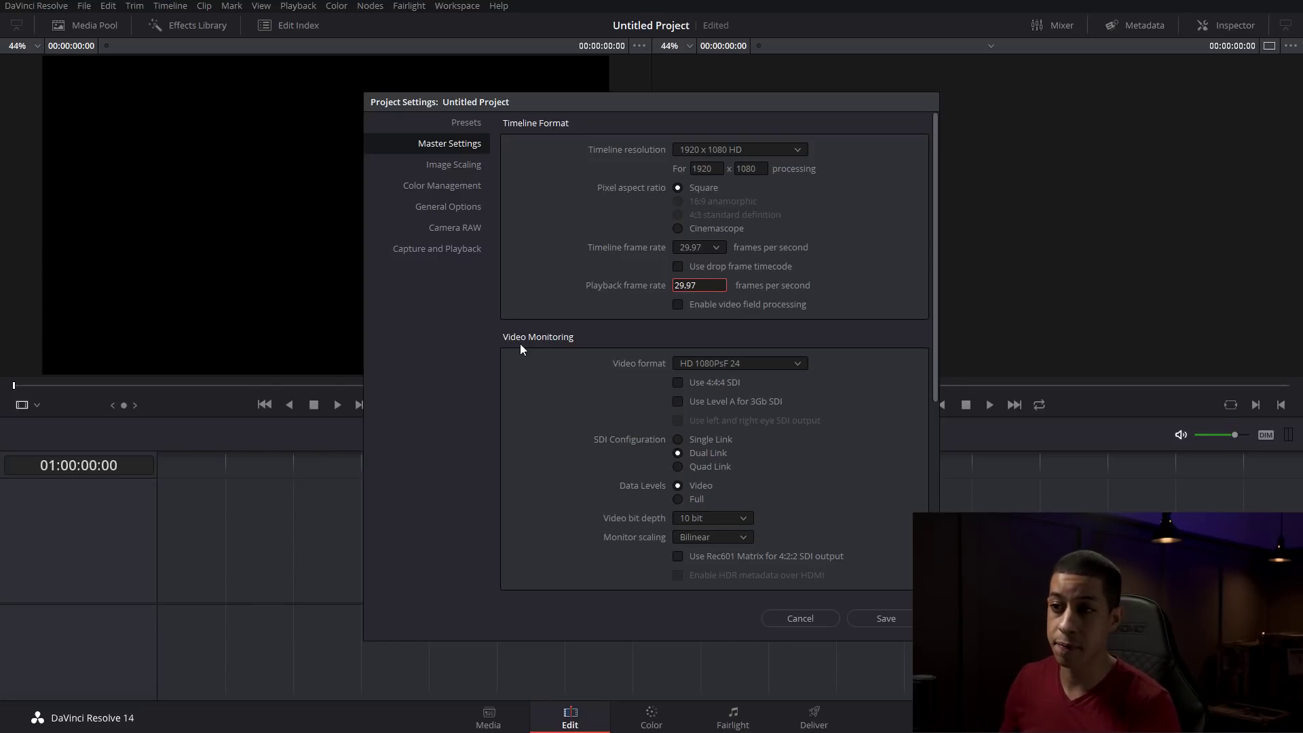
click(893, 620)
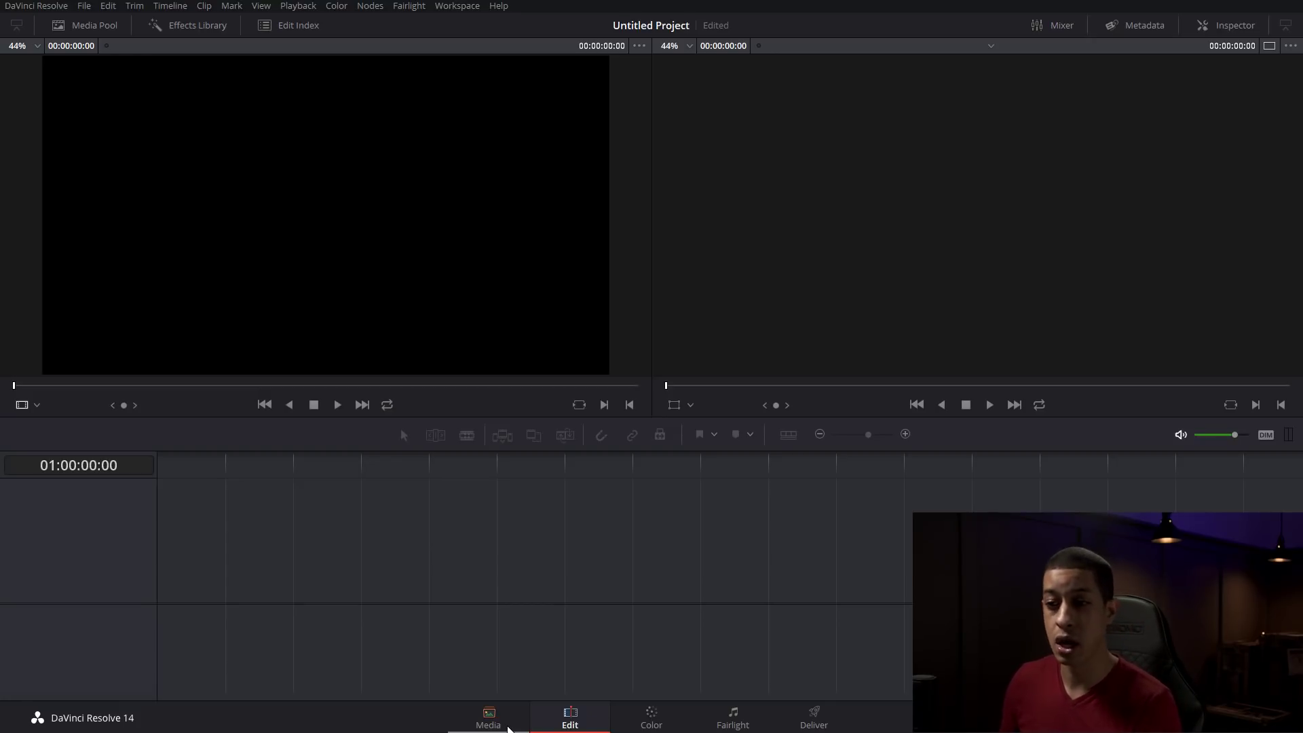
Switch to the Media page and examine its Clone Tool, Audio, Metadata and Capture areas, leaving them hidden.
click(506, 725)
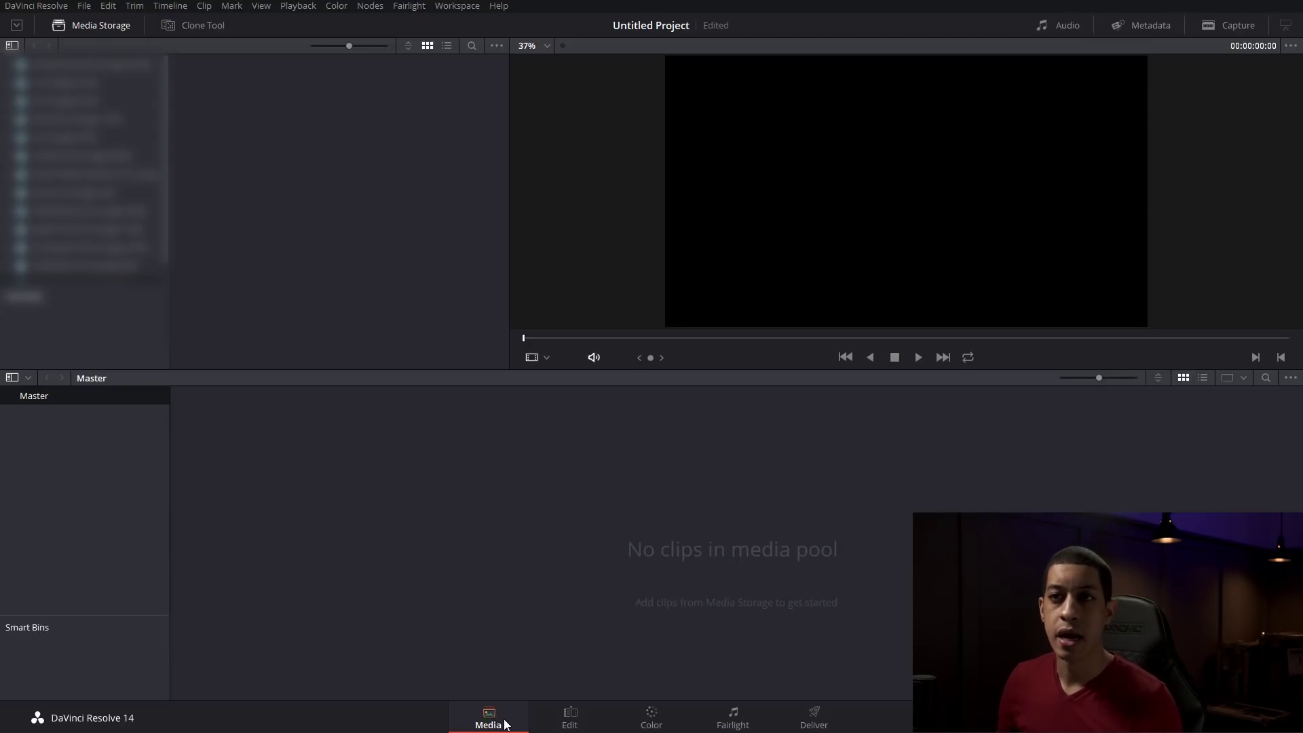
click(71, 27)
click(197, 29)
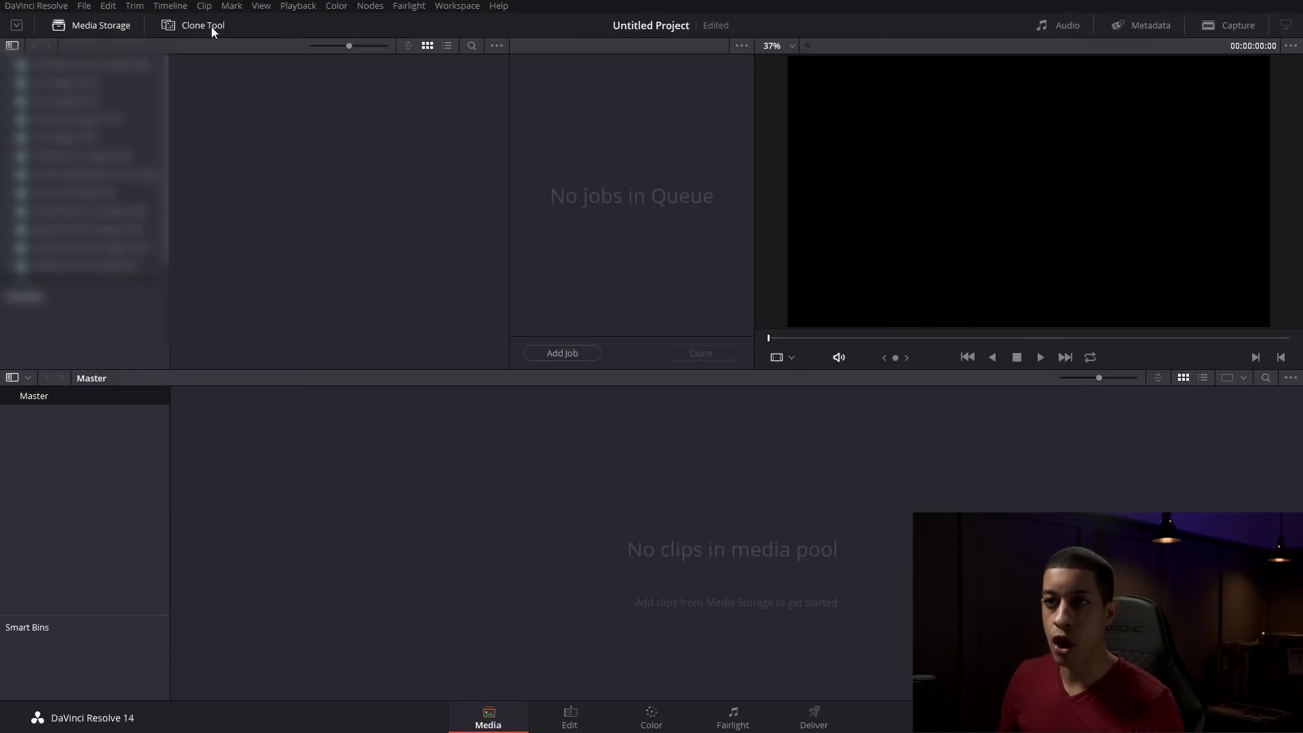
click(1084, 26)
click(1134, 31)
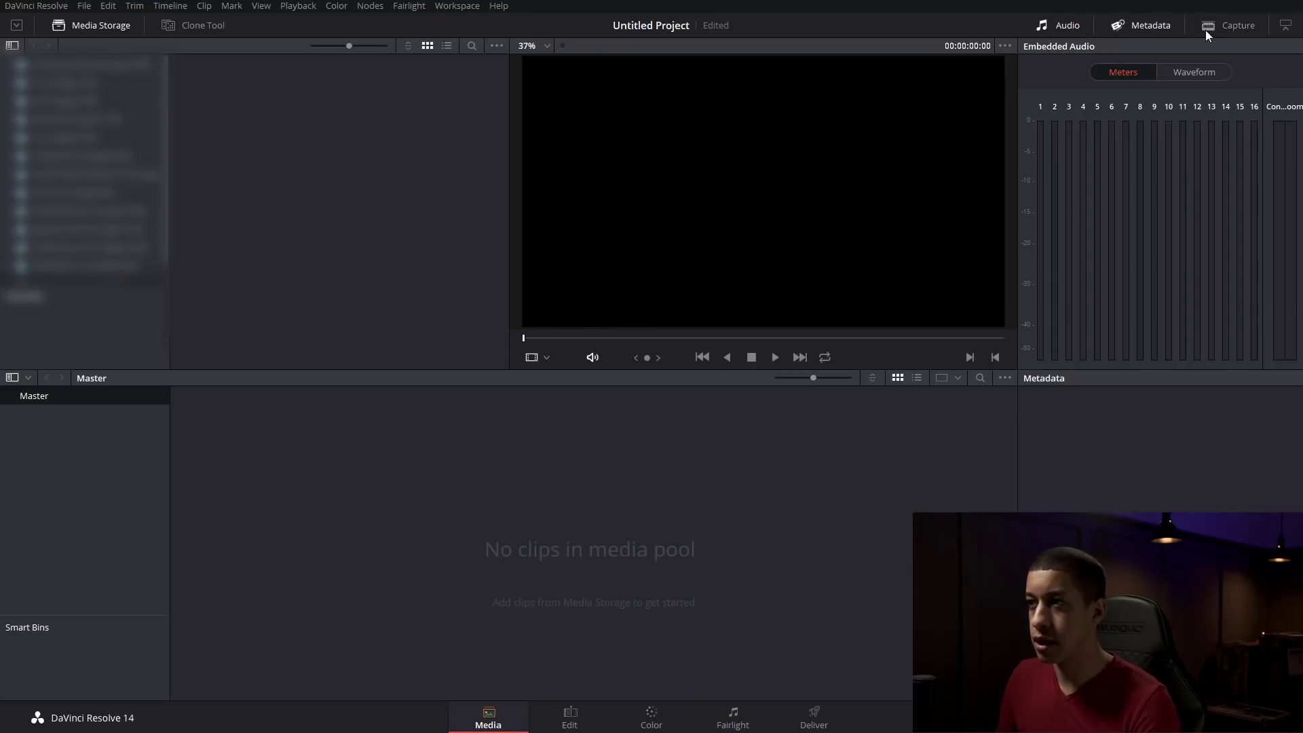
click(1202, 30)
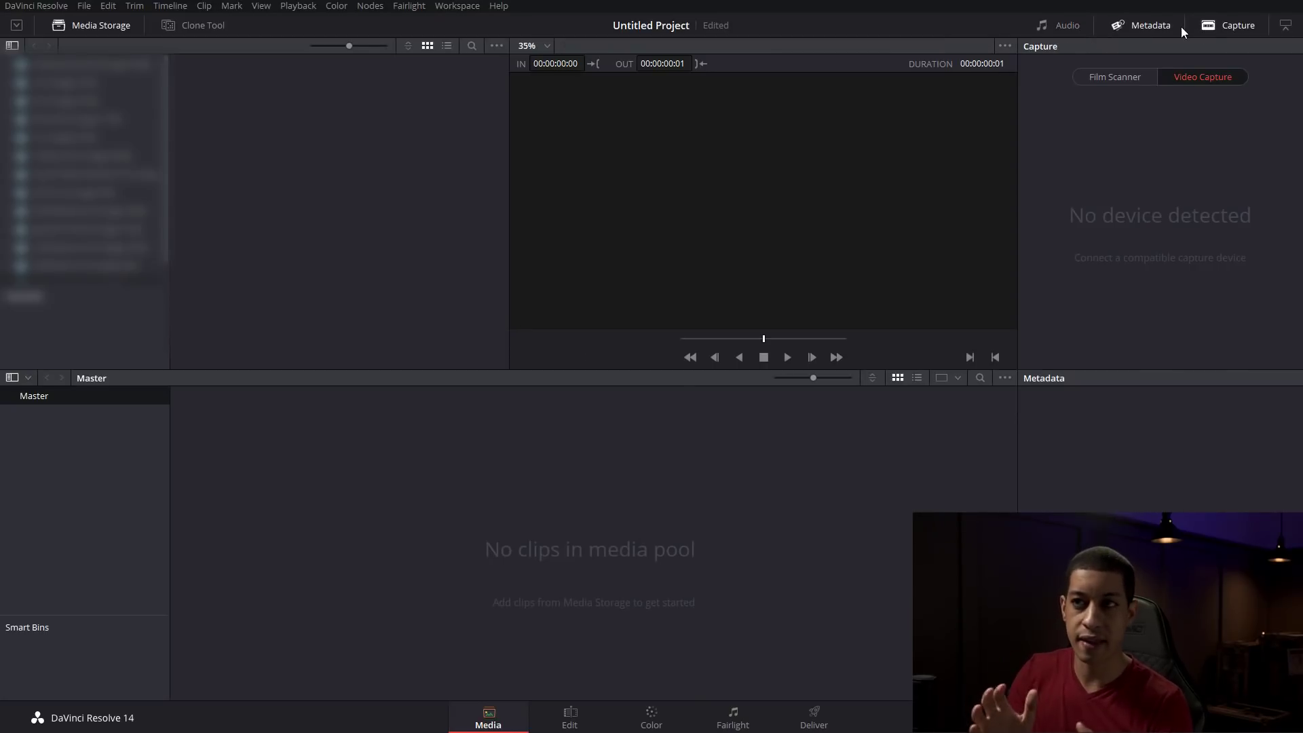
click(1129, 24)
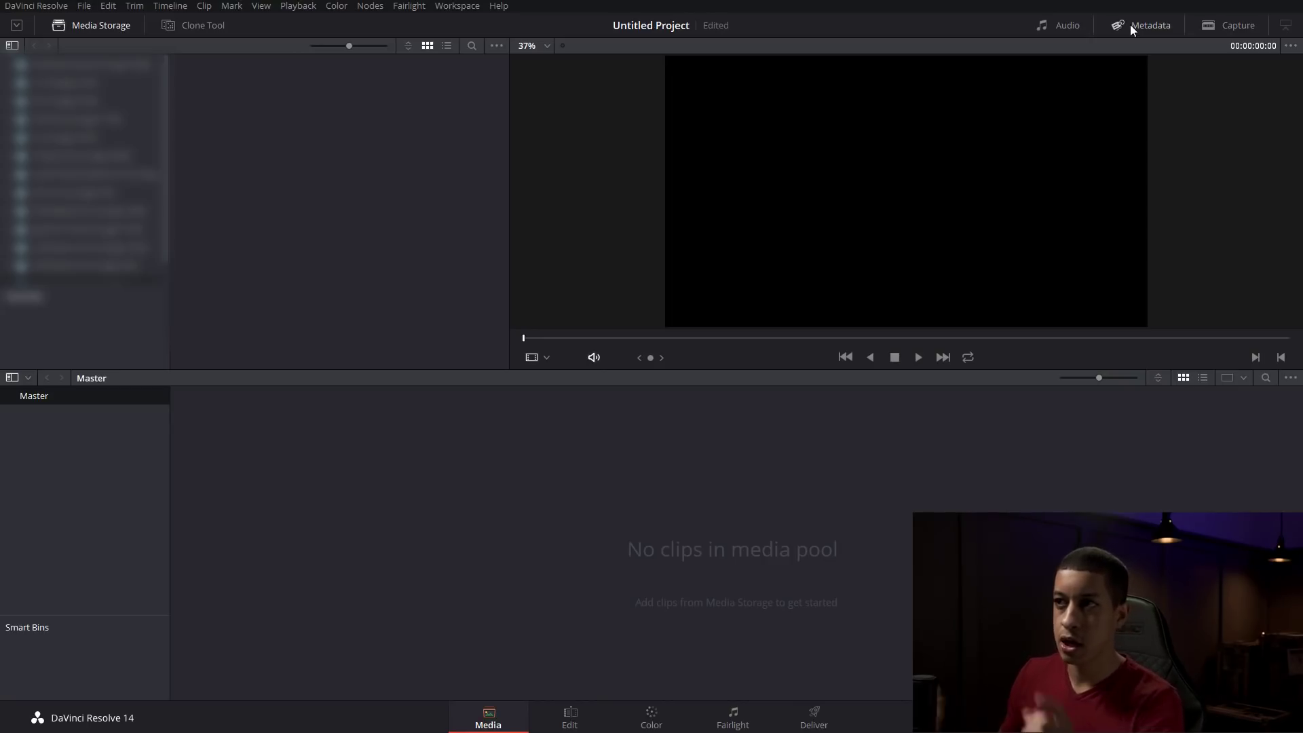
click(1065, 31)
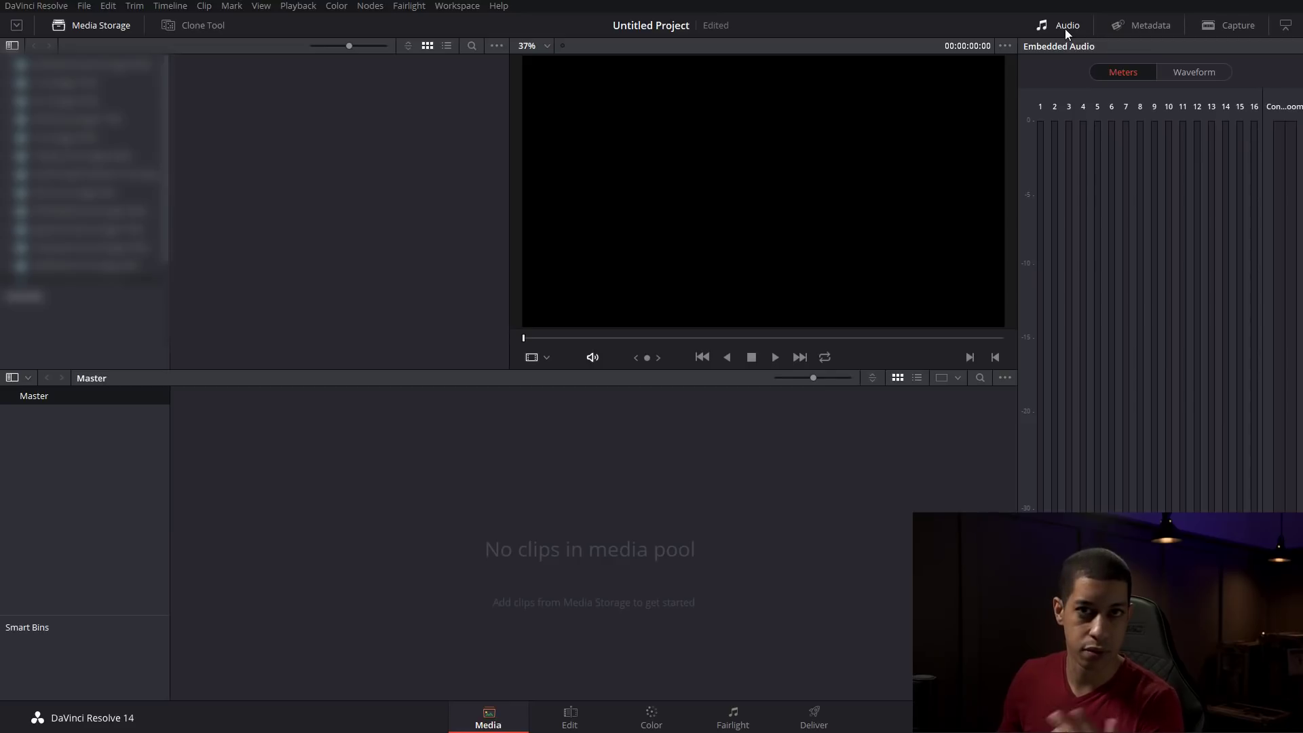
click(1065, 31)
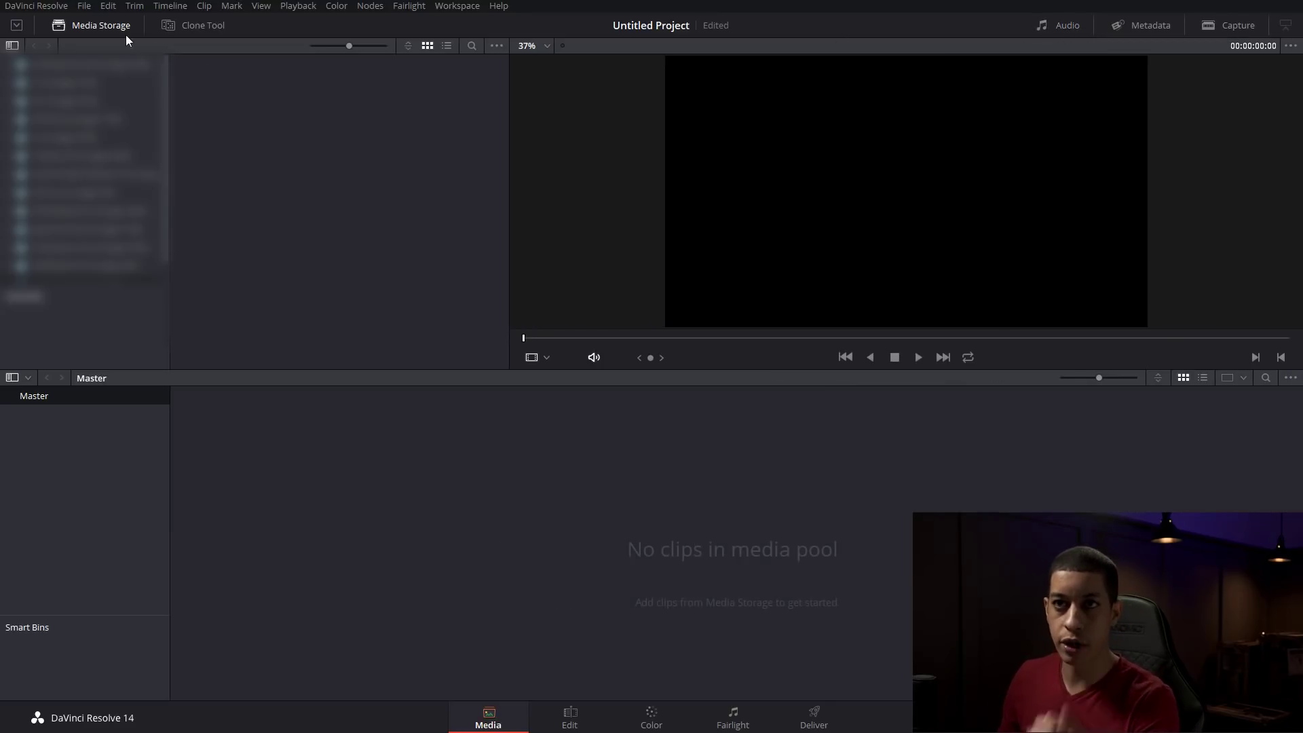
Bring the footage from media storage into the media pool without changing the timeline frame rate.
click(107, 26)
click(107, 26)
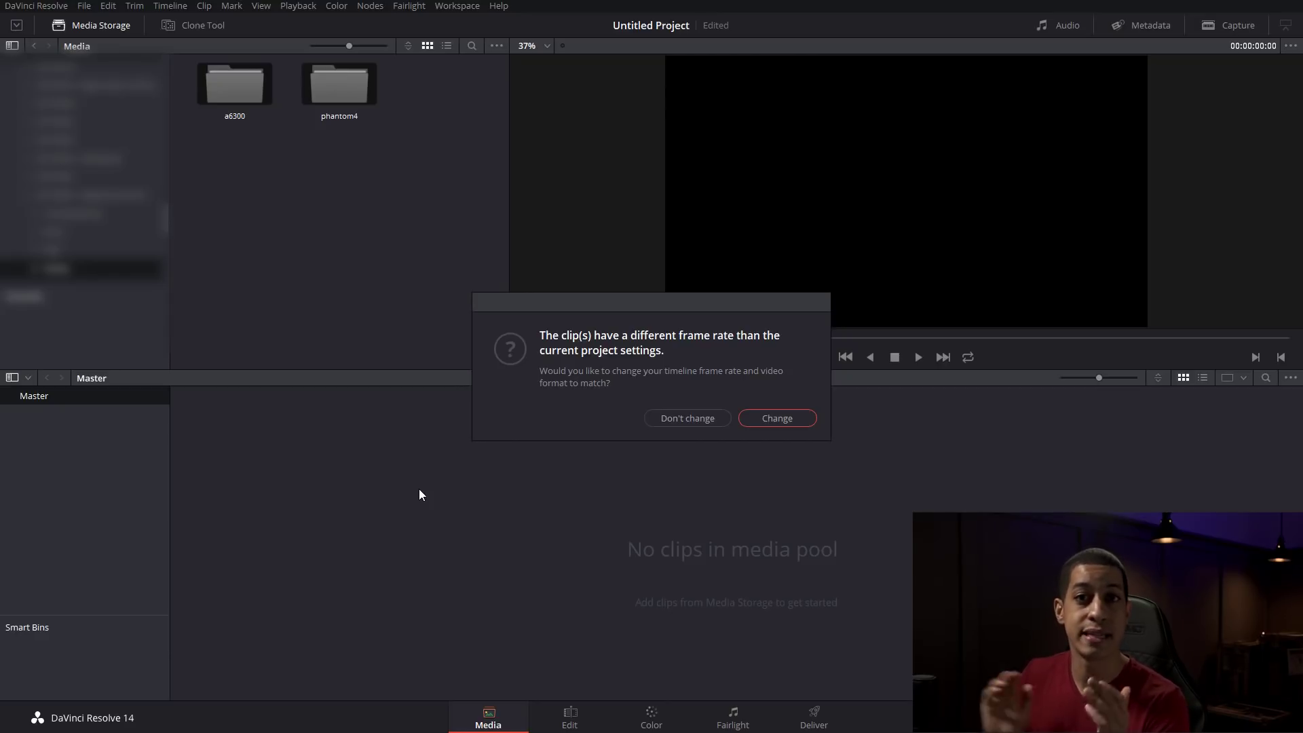
click(700, 424)
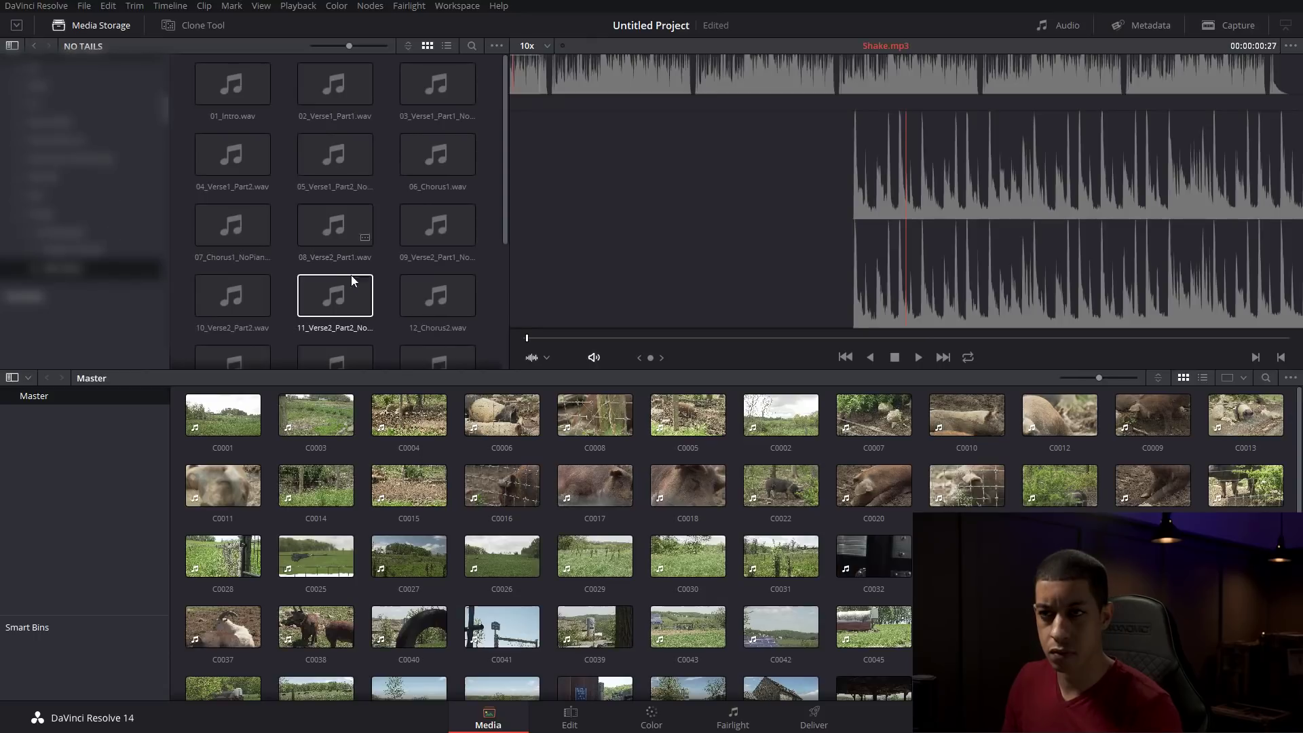
Preview the audio file 11_Verse2_Part2_NoPiano.wav from media storage and add it to the Master bin.
click(352, 280)
key(space)
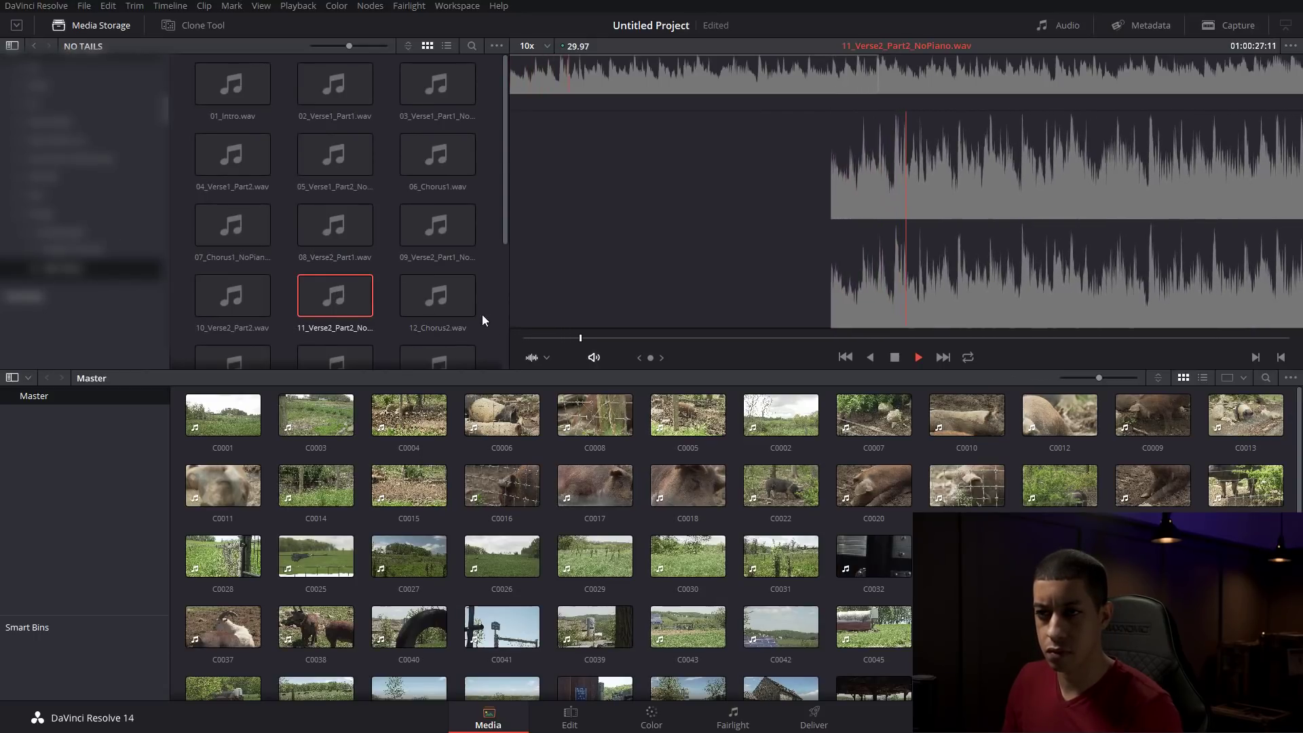
key(space)
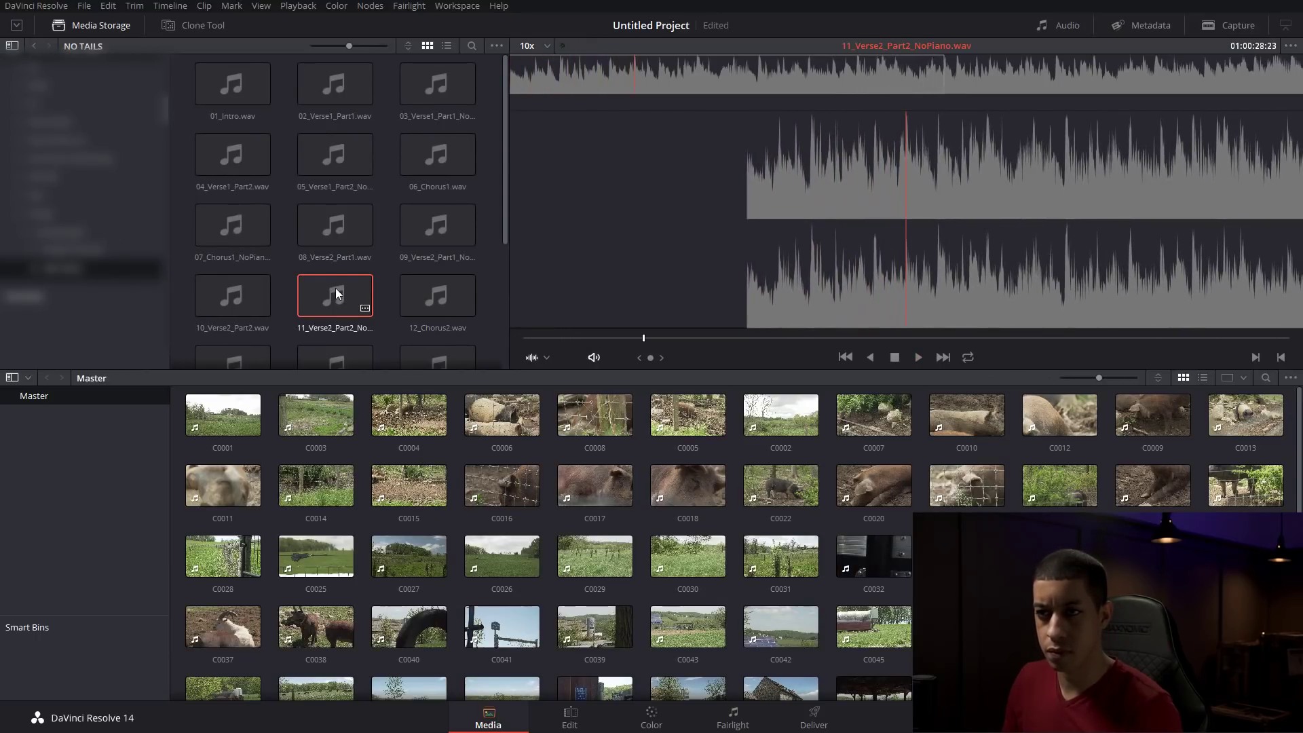
click(709, 610)
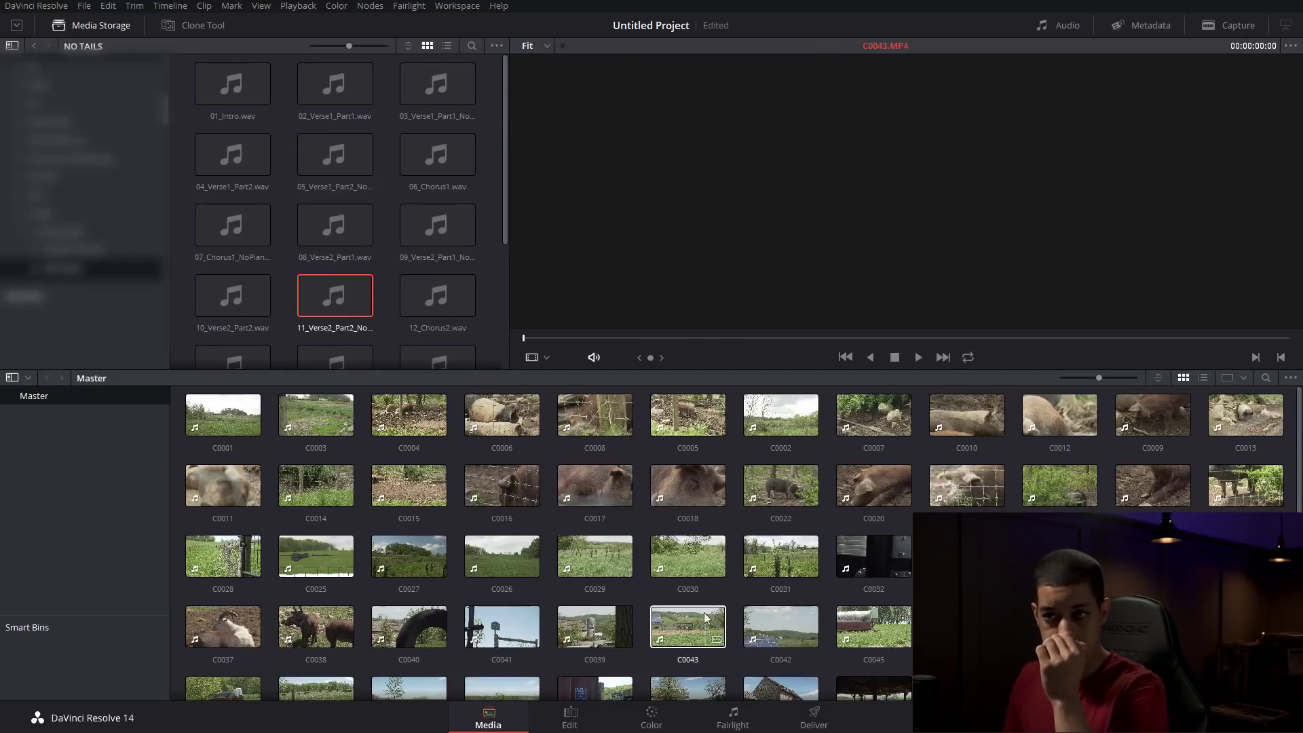
click(663, 597)
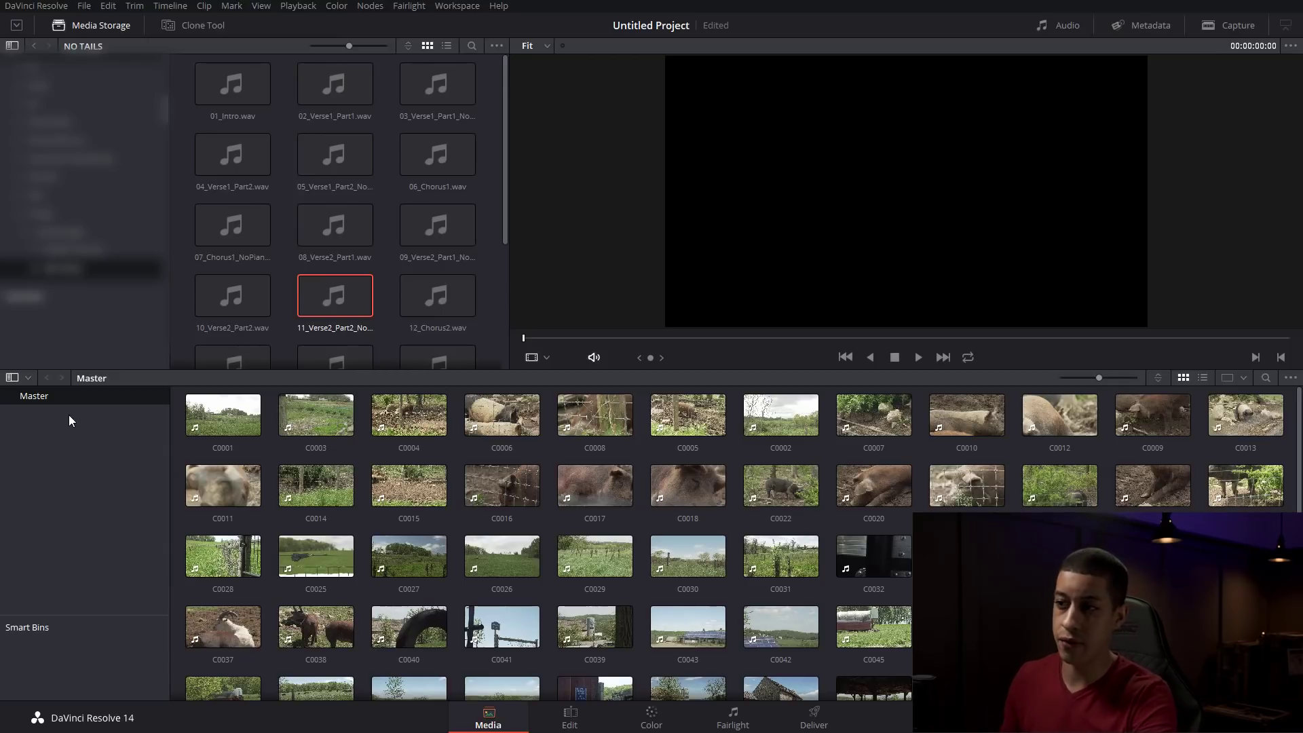
Create a new bin under Master in the media pool, keeping its default name.
click(421, 499)
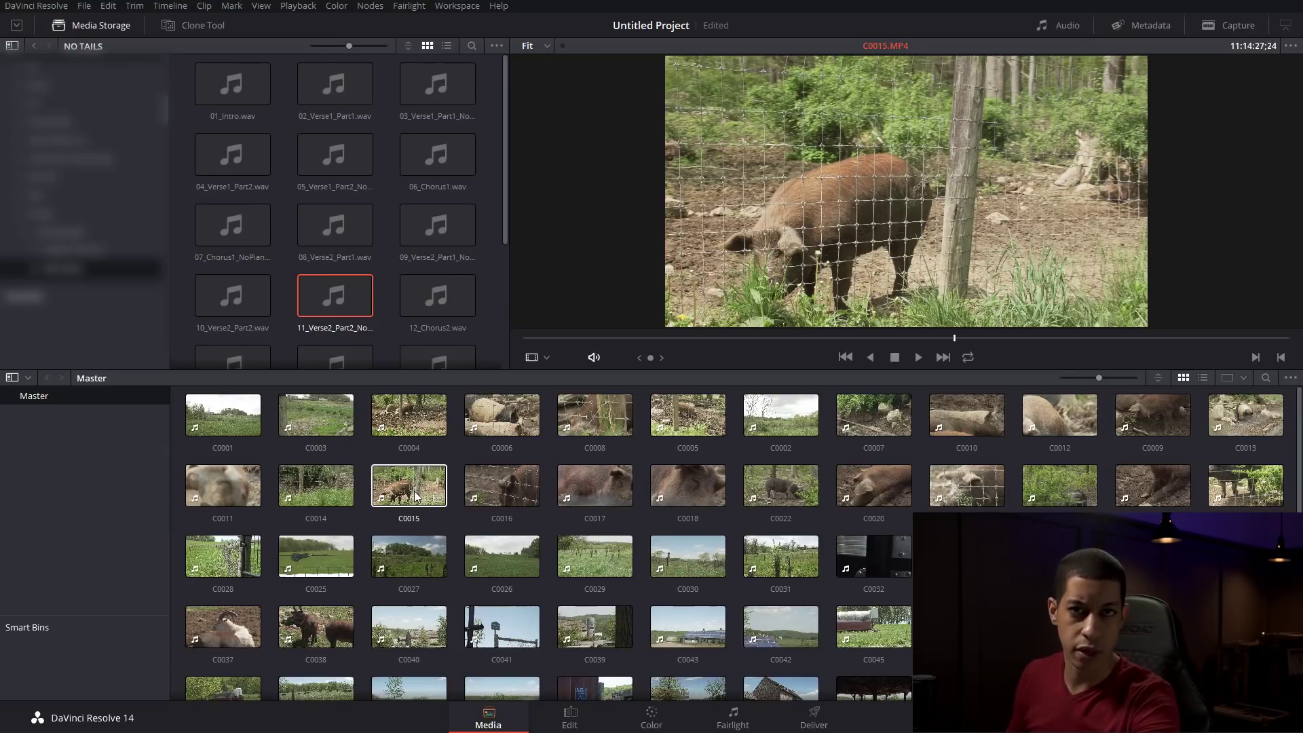
right_click(39, 453)
click(143, 147)
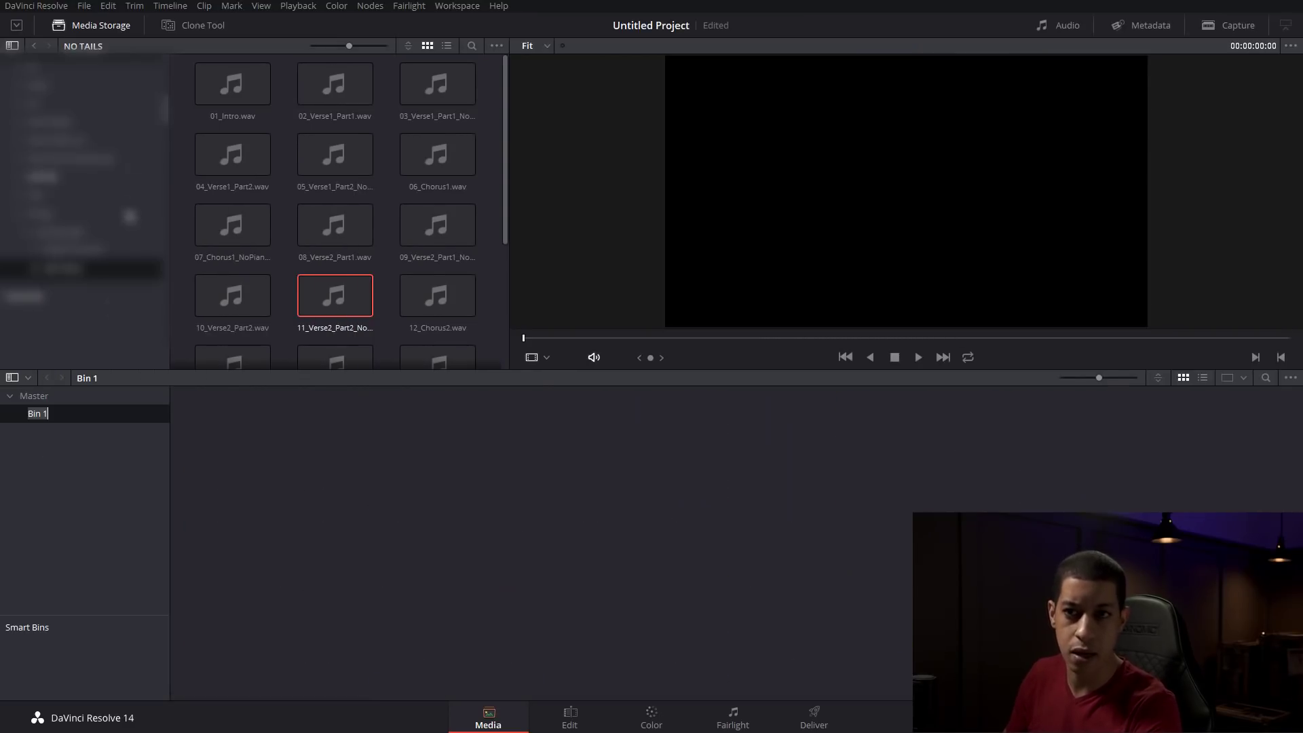
click(47, 459)
Move clip C0013 from the Master bin into the new bin and open that bin.
click(30, 398)
drag(229, 487, 213, 417)
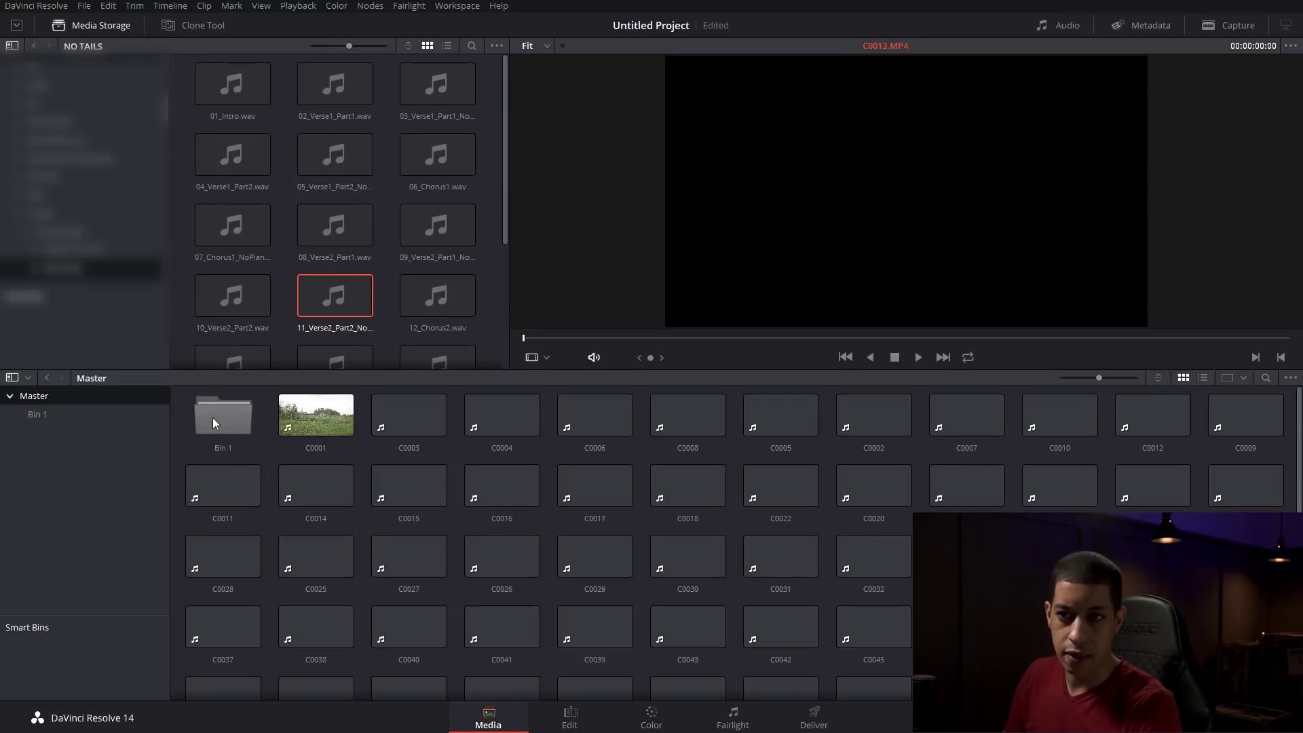
double_click(213, 417)
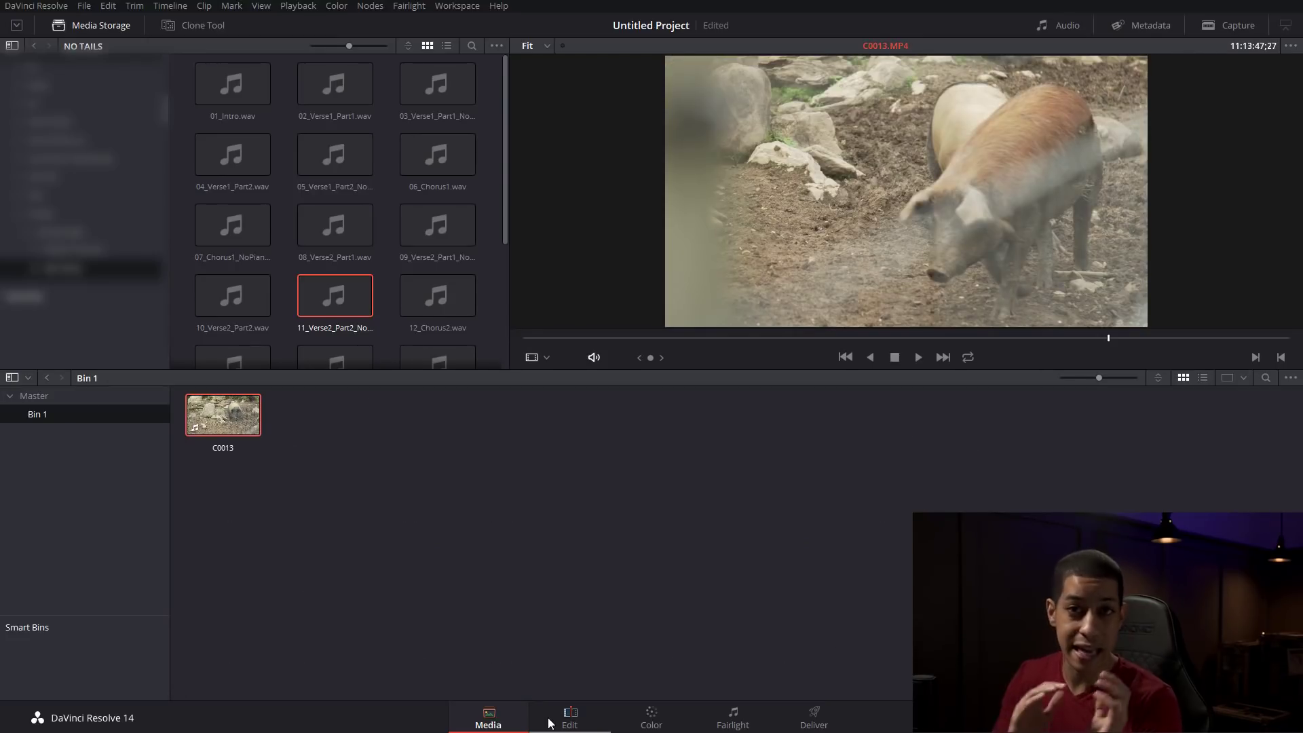
Switch to the Edit page and show the Master bin's clips in the media pool.
click(554, 723)
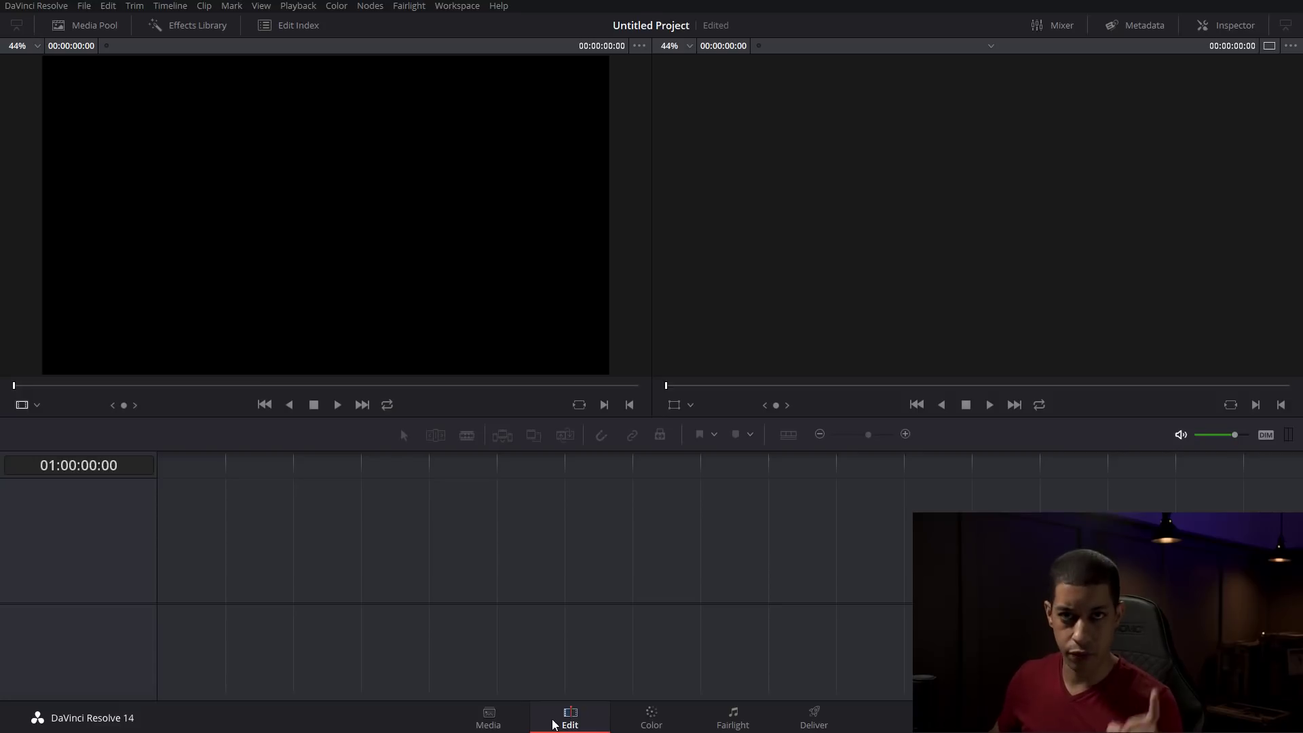
click(87, 28)
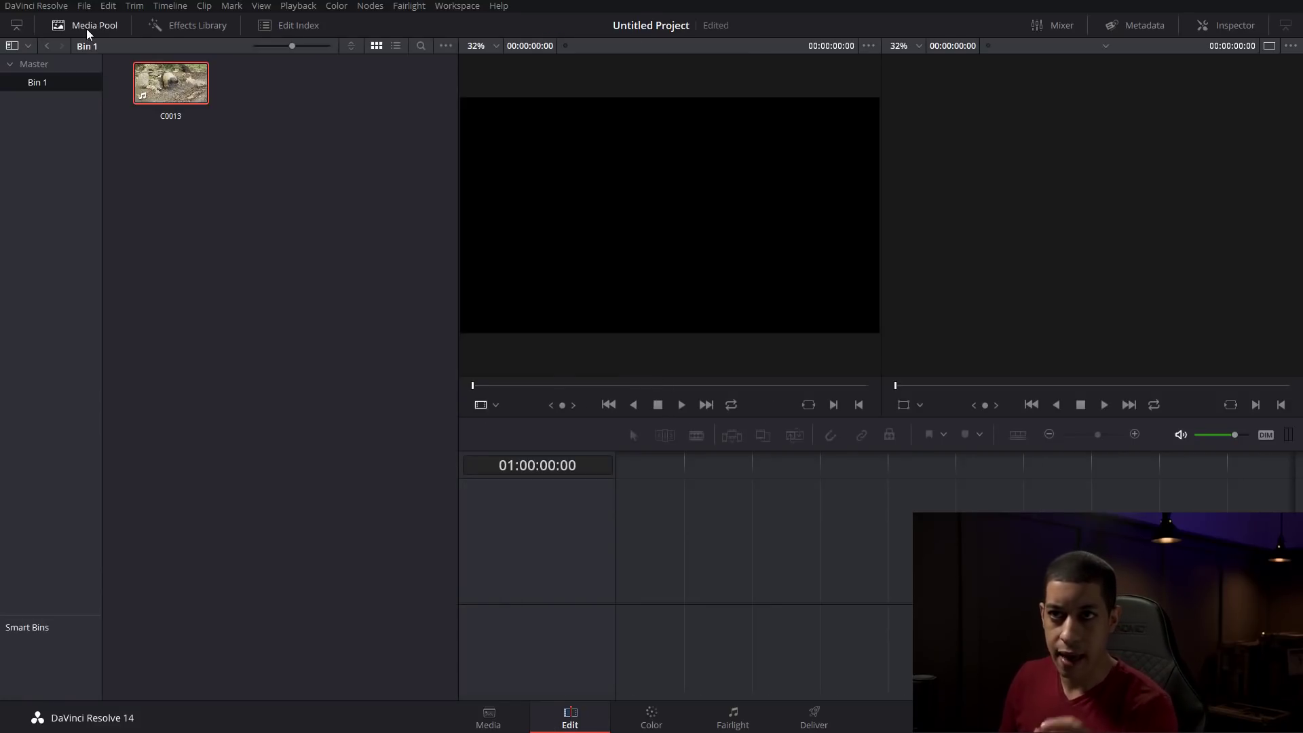
click(34, 64)
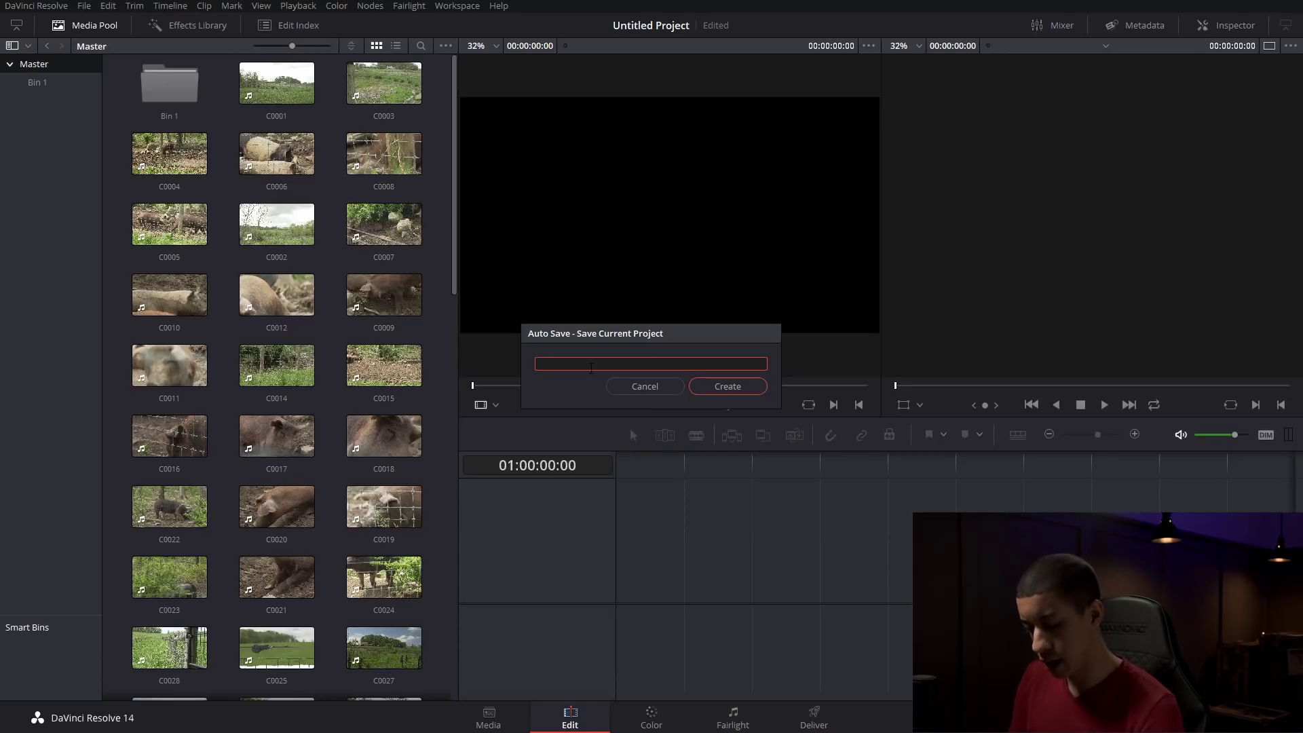
Save the current project under the name "test edit abc".
text(test edit ab)
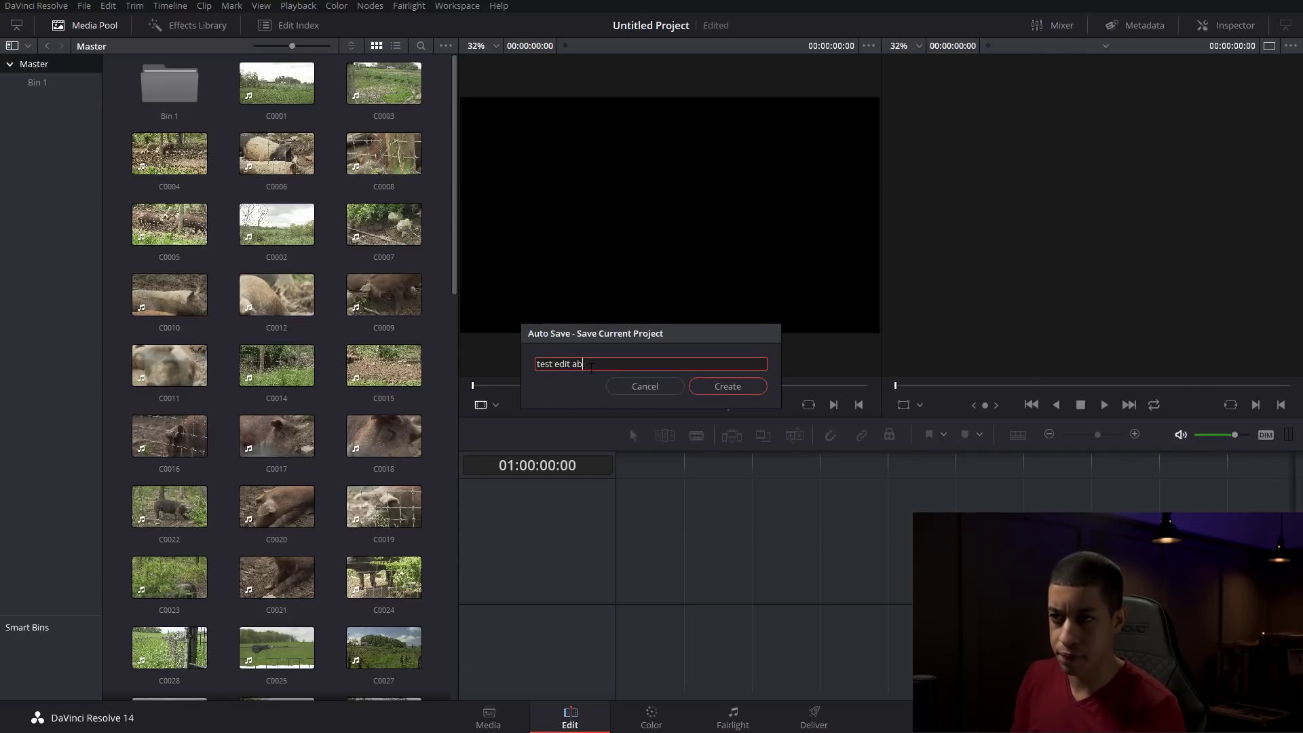
key(Return)
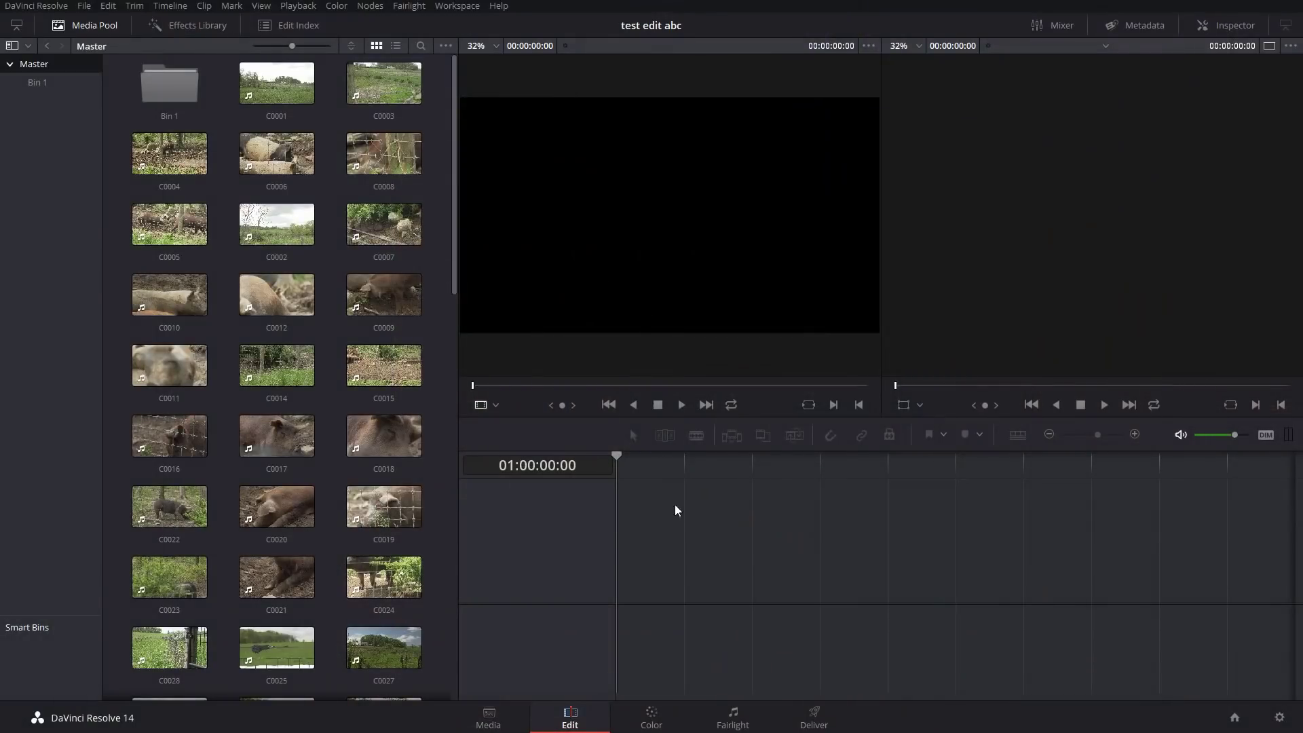
Preview clip C0001 and place it at the start of the empty timeline, creating a new timeline.
double_click(274, 108)
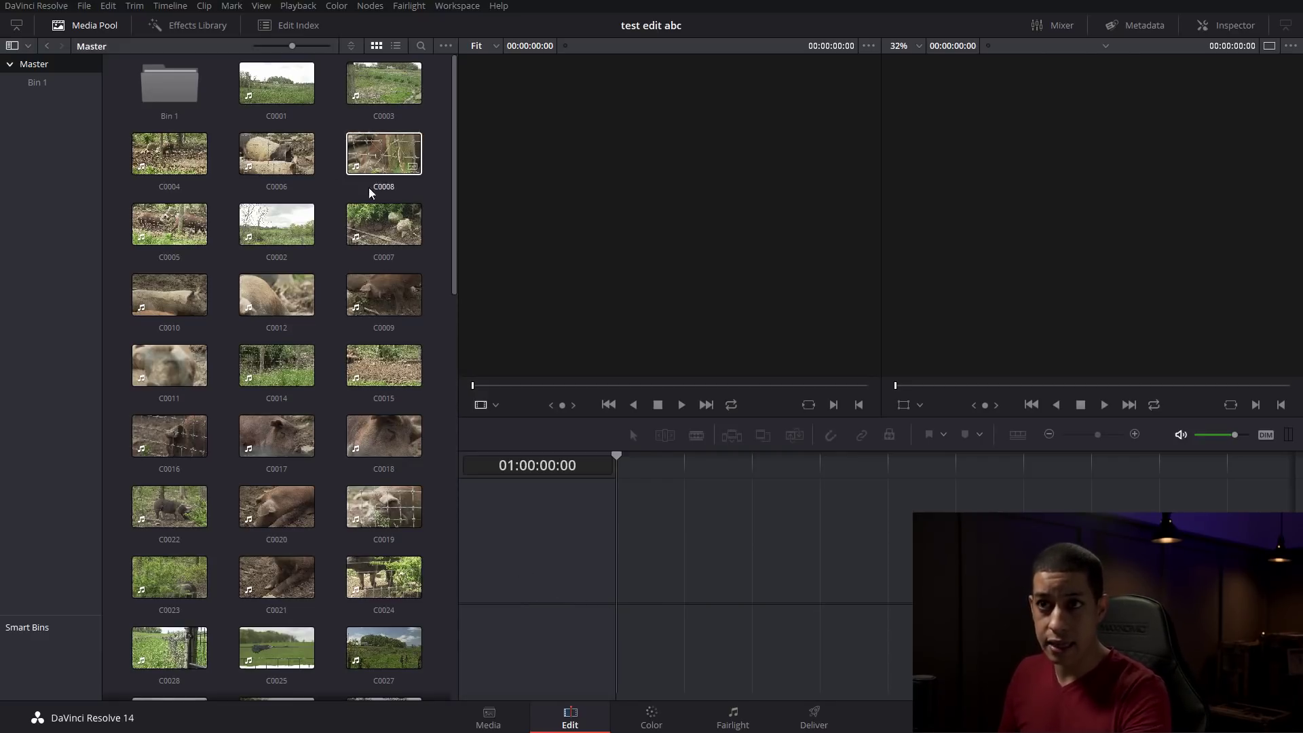
click(267, 96)
key(space)
drag(267, 96, 621, 569)
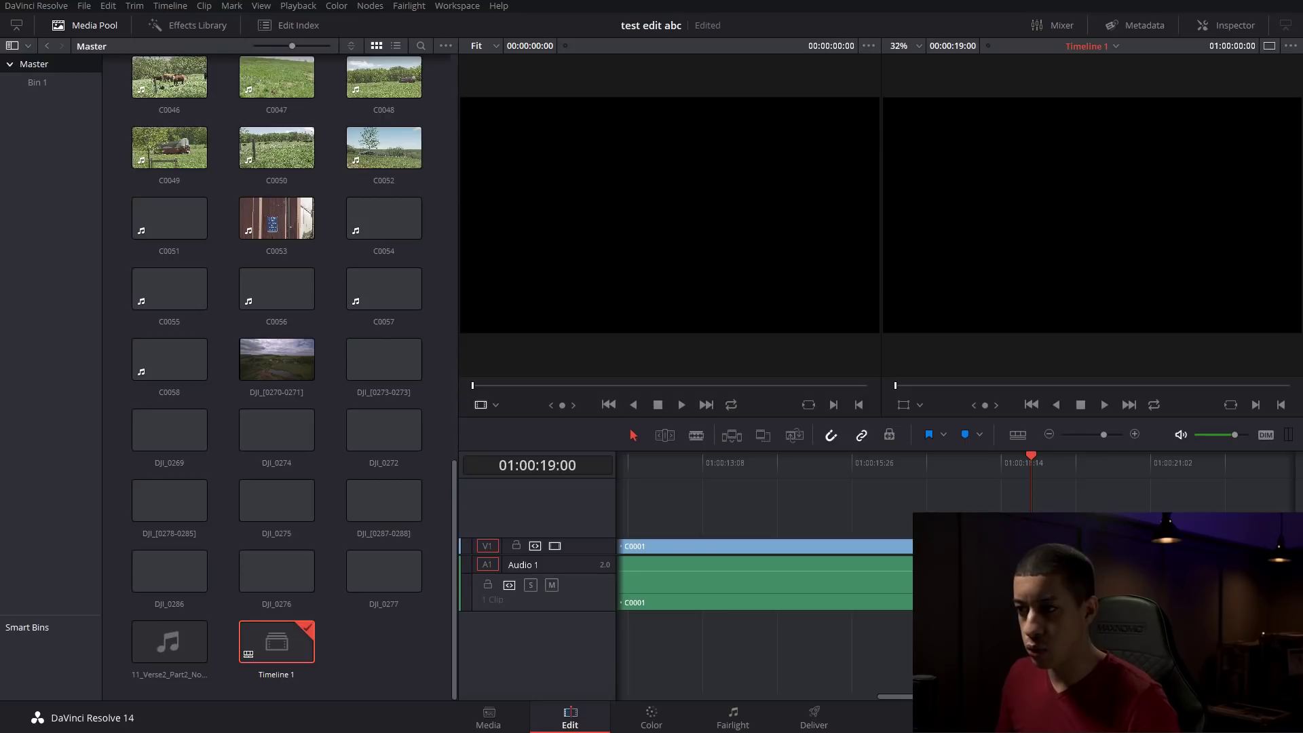
Delete clip C0001 with its linked audio from the timeline.
scroll(956, 577, left, 4)
scroll(693, 609, left, 3)
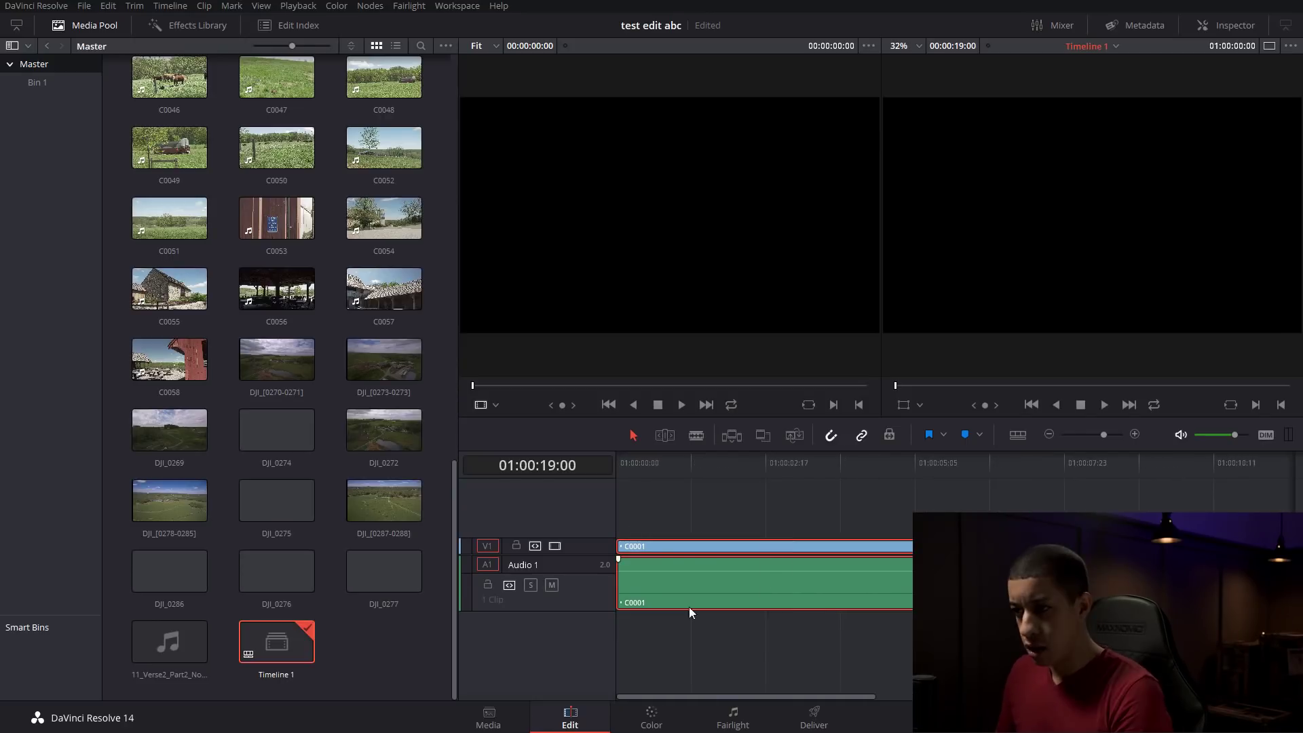
click(828, 592)
key(Delete)
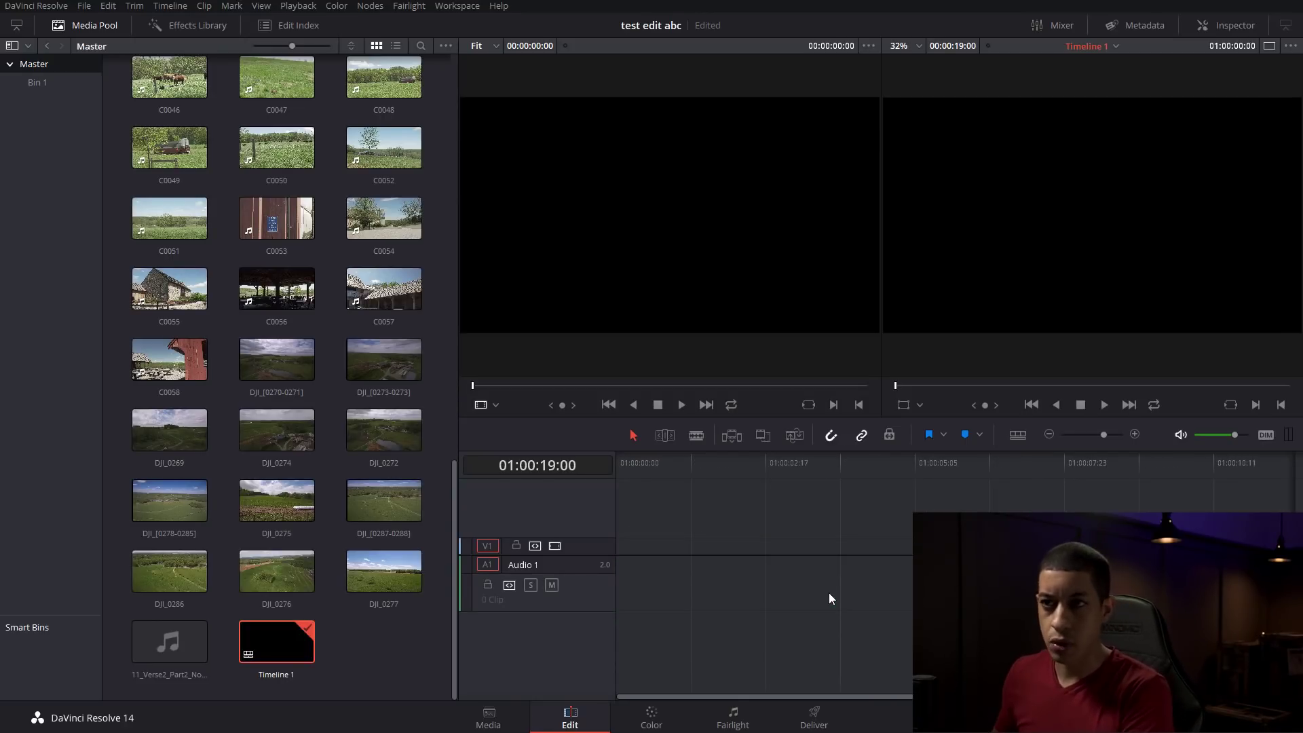
Load clip C0054 in the source viewer, play it and scrub back to the wide barn shot with the tree in front.
click(365, 145)
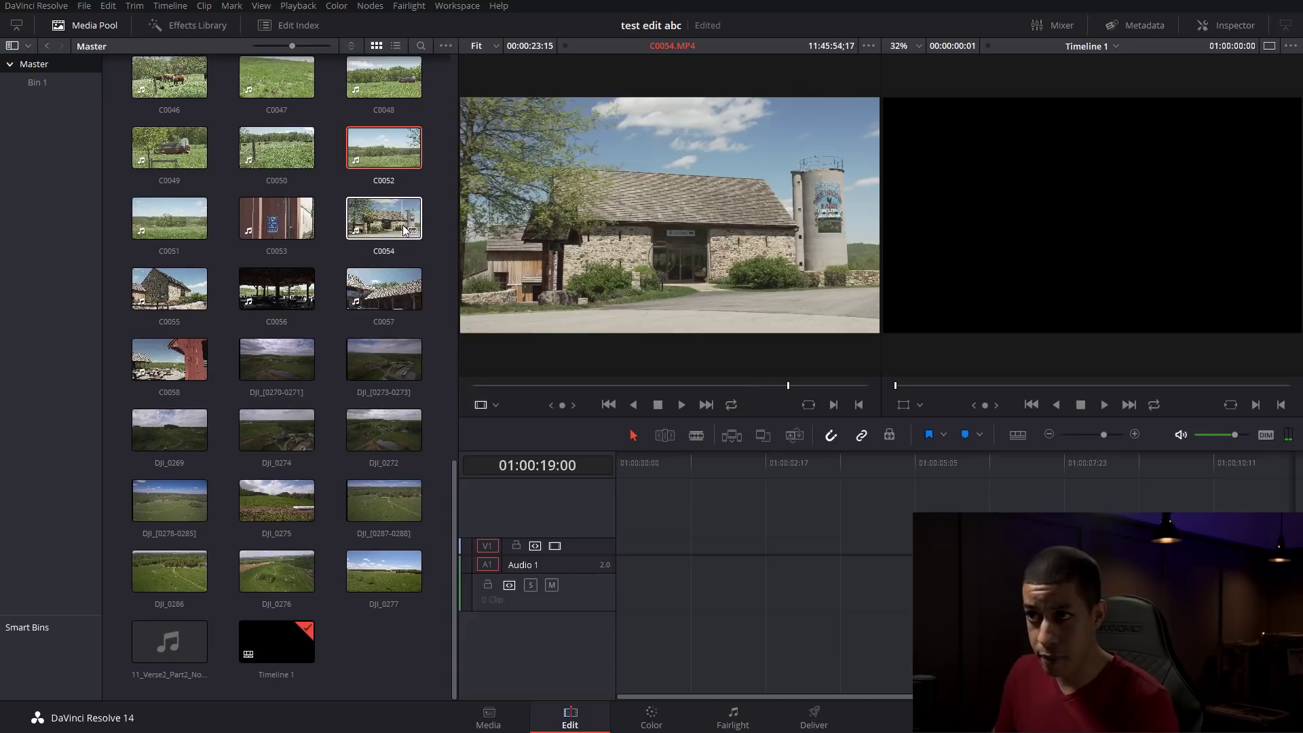
click(398, 225)
key(space)
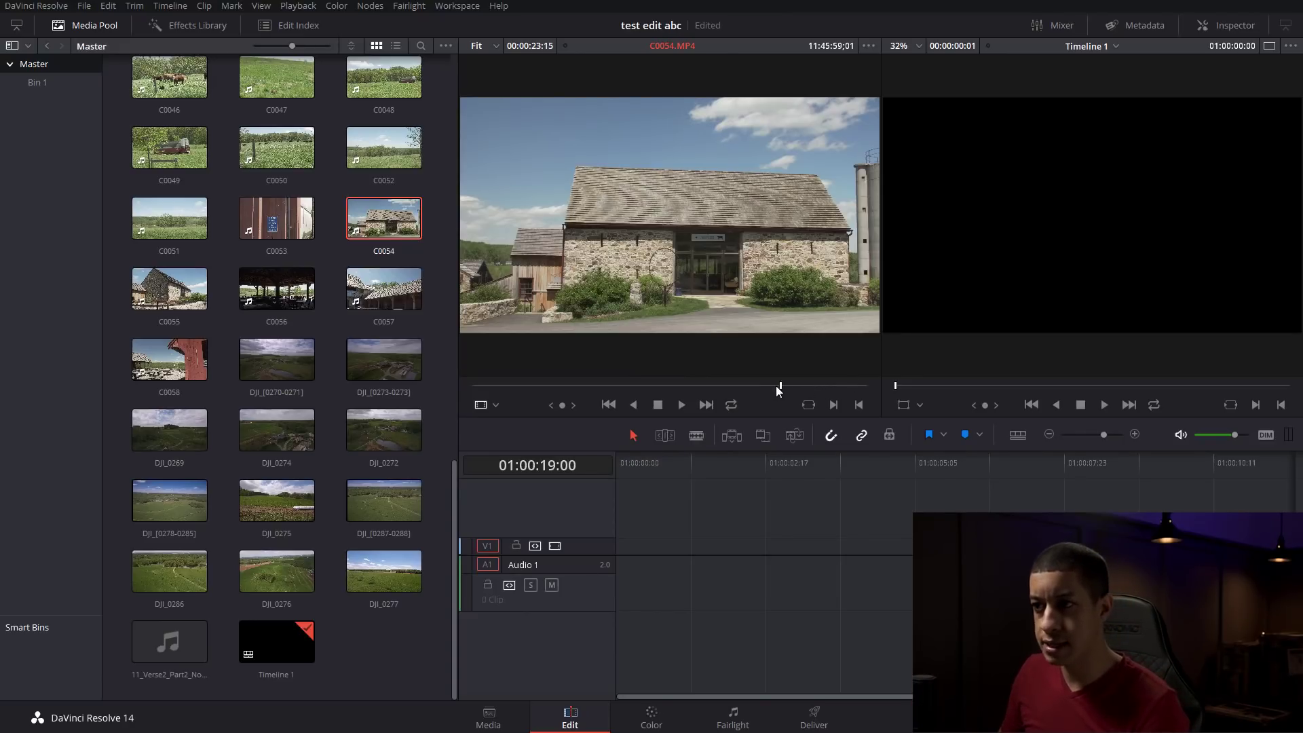
click(746, 386)
drag(747, 387, 701, 384)
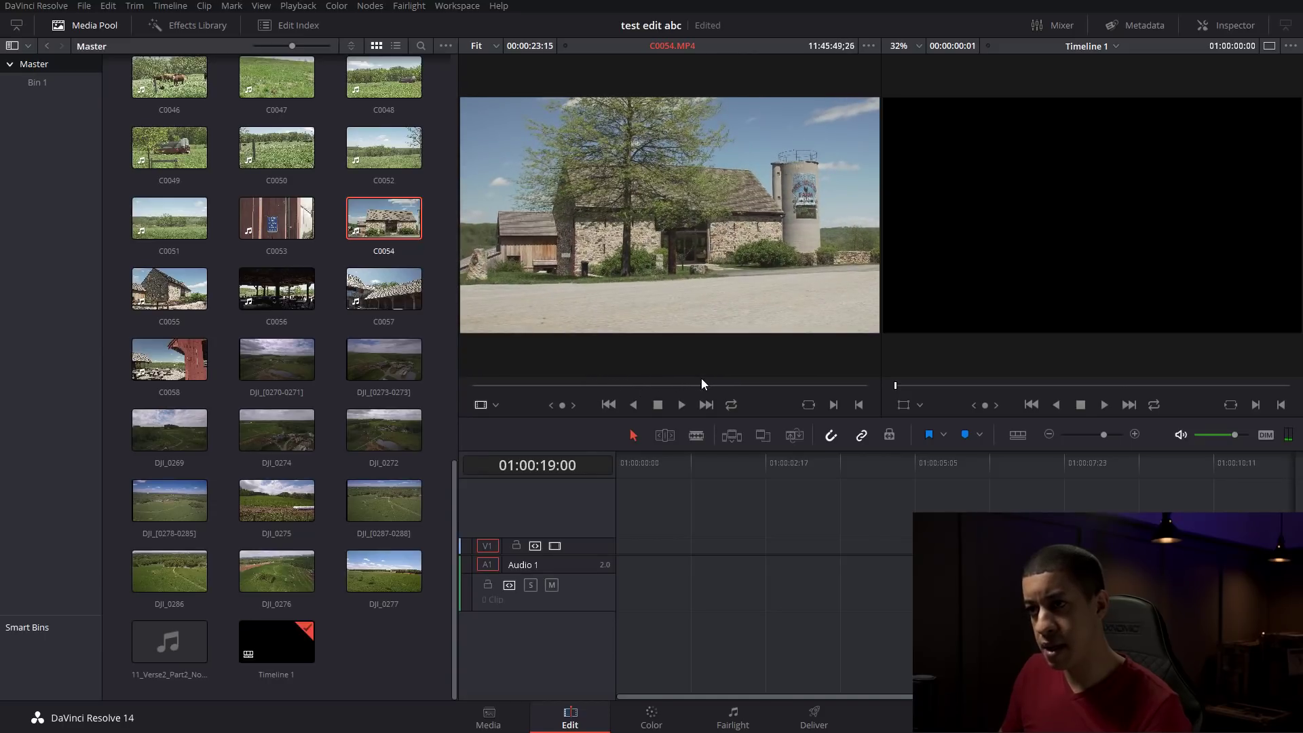
Mark an in point on clip C0054's wide barn shot and an out point on the closer barn view, giving a 4:18 range.
click(832, 404)
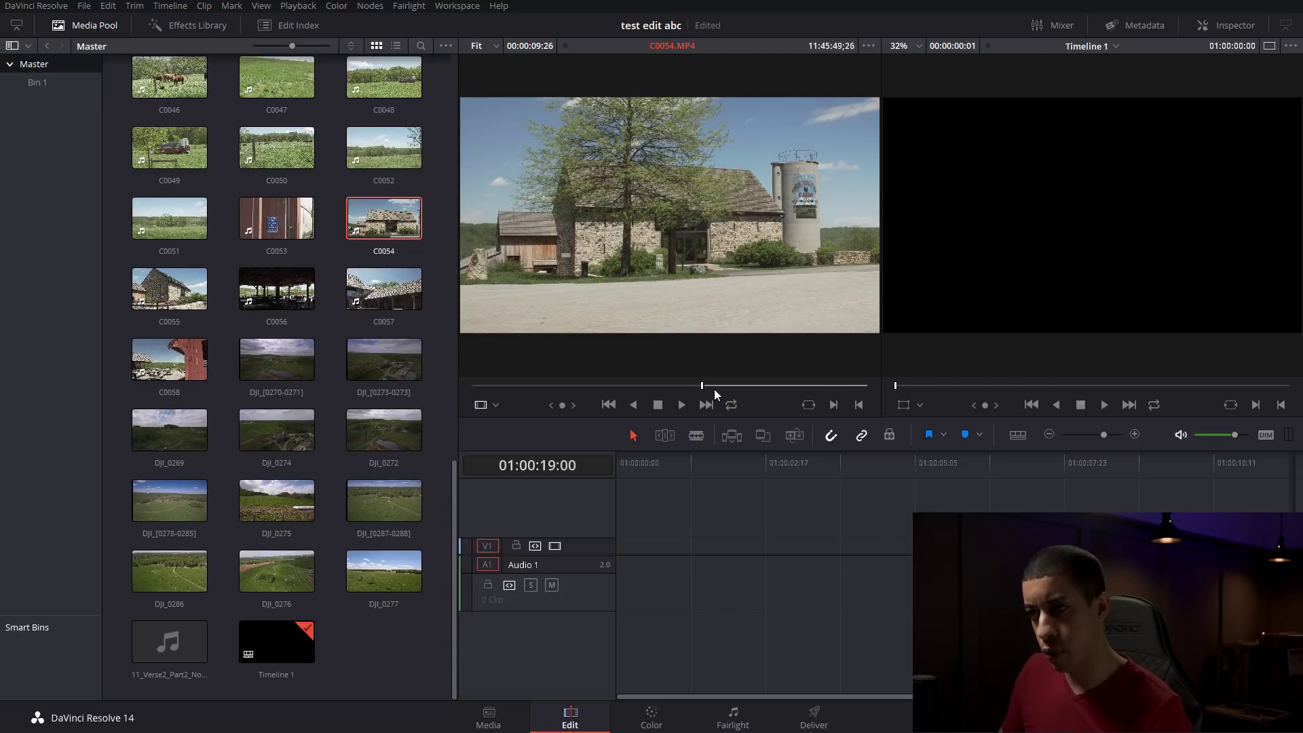
drag(711, 388, 779, 390)
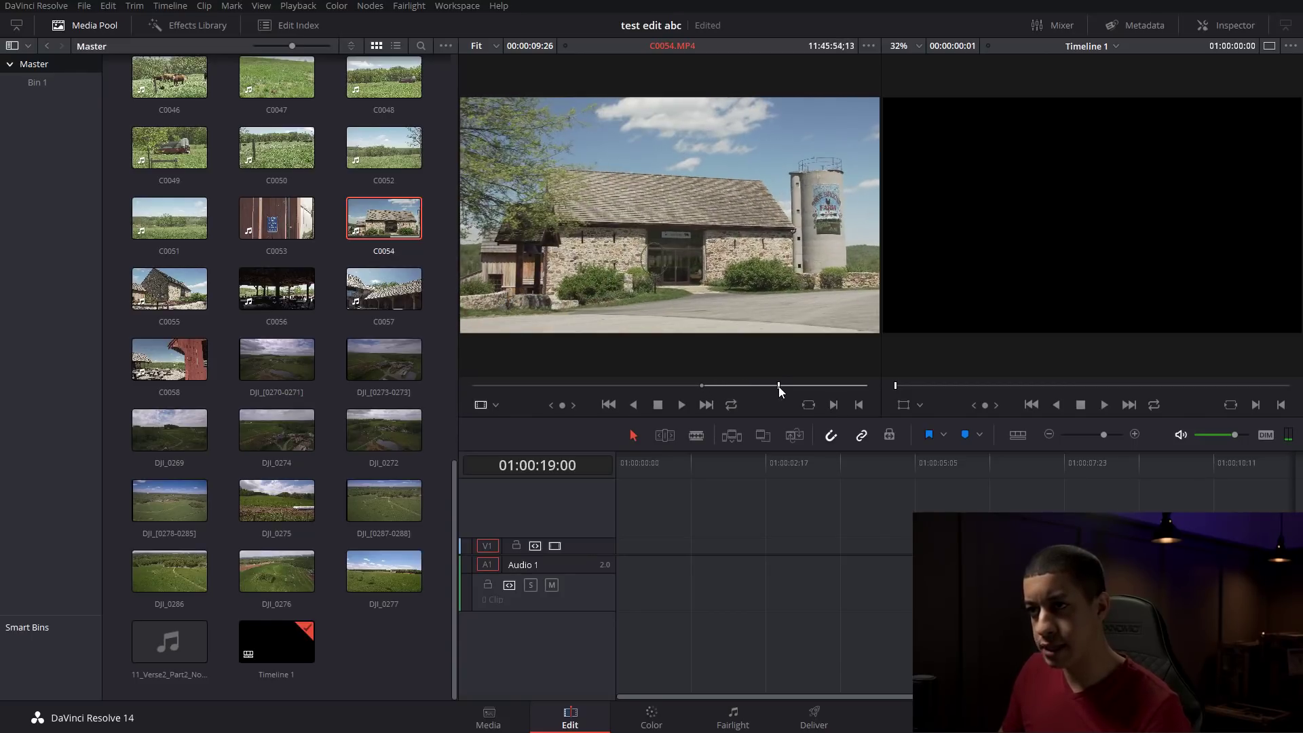
click(857, 405)
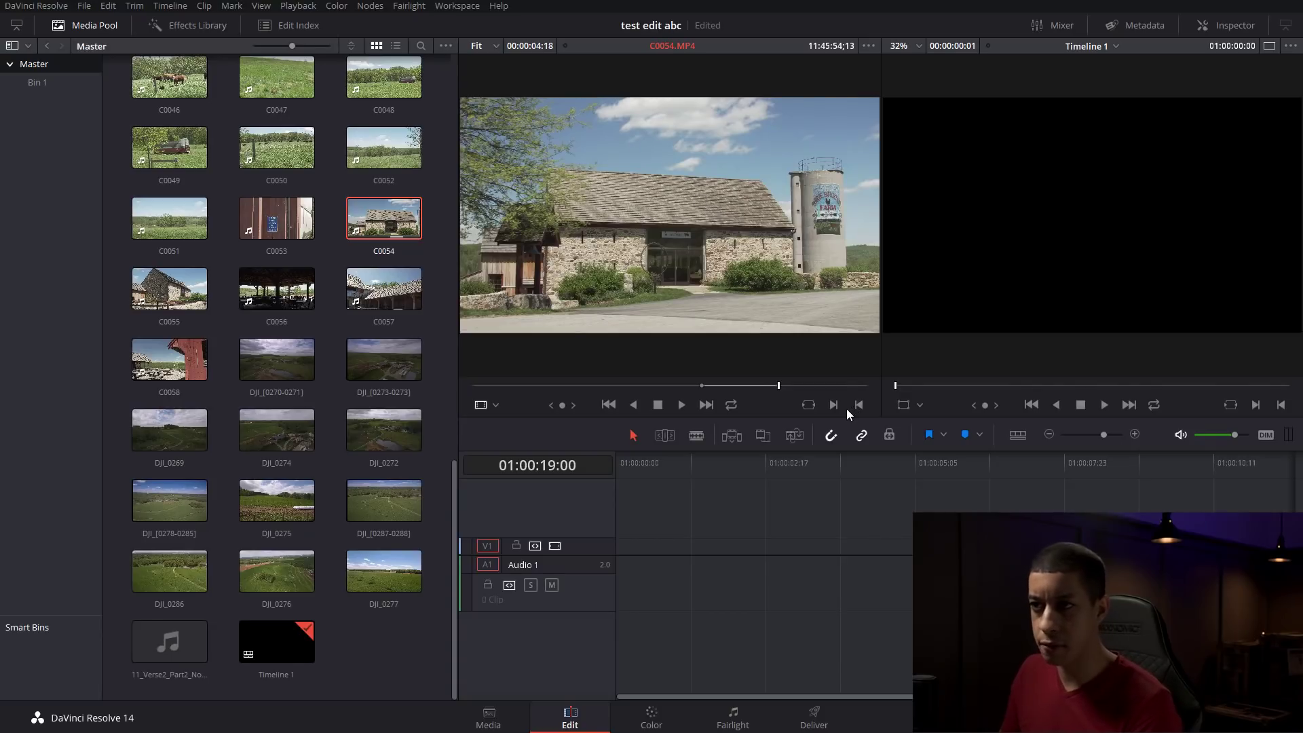
Try placing the marked range of C0054 with its audio at the start of the timeline, then delete it.
mouse_move(792, 344)
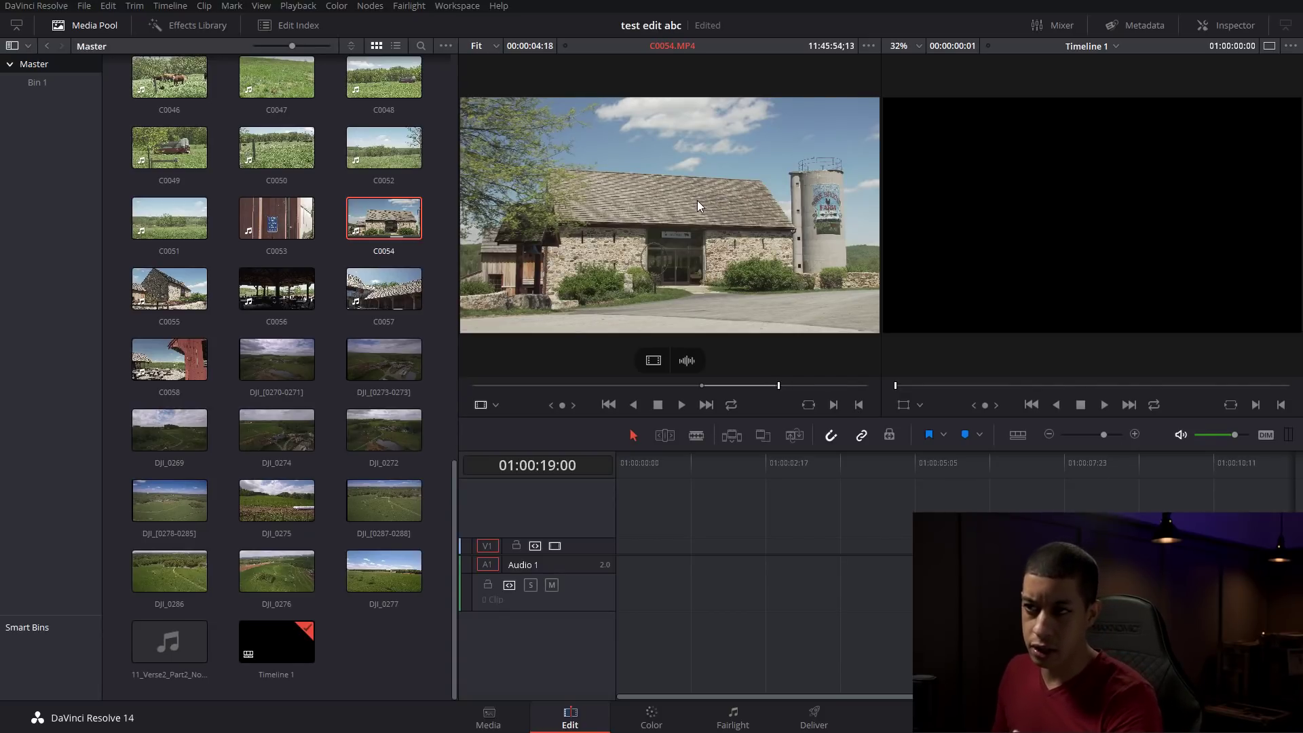
drag(697, 201, 608, 557)
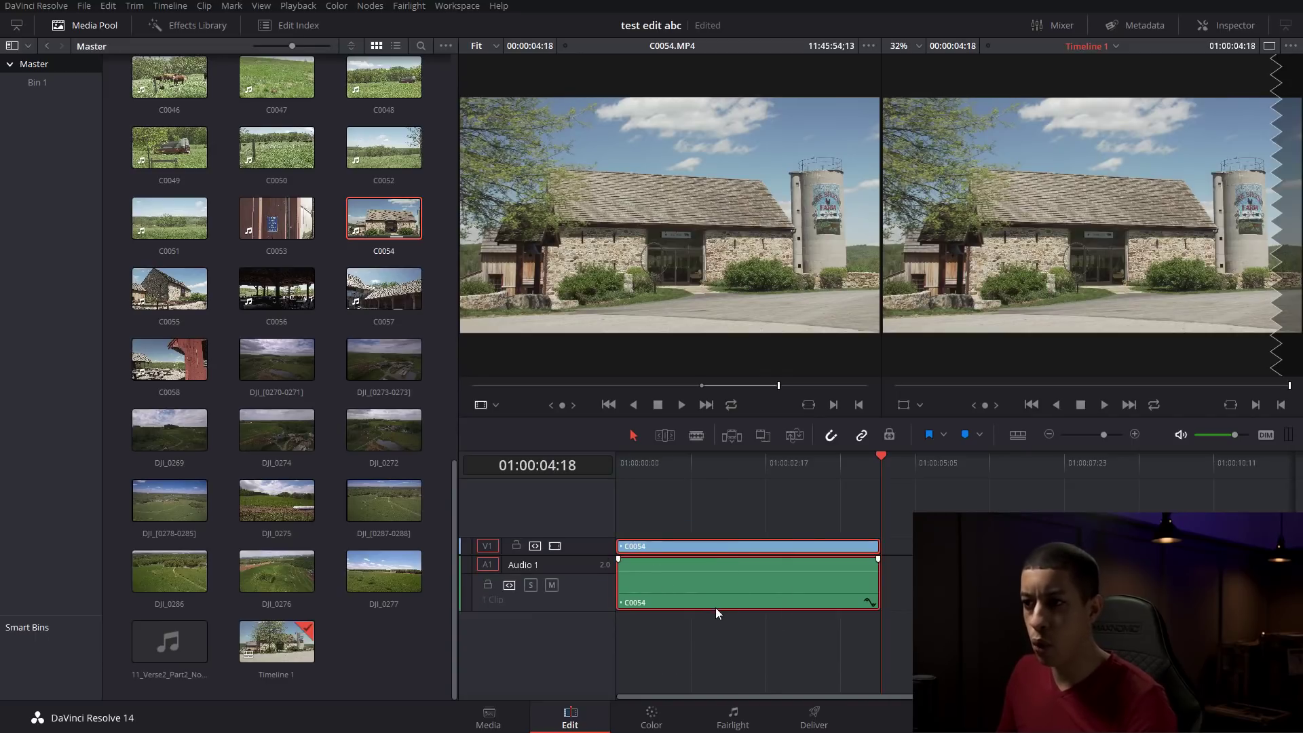
key(Delete)
Place only the video of C0054's marked range at the start of track V1 and play it from the beginning.
mouse_move(677, 306)
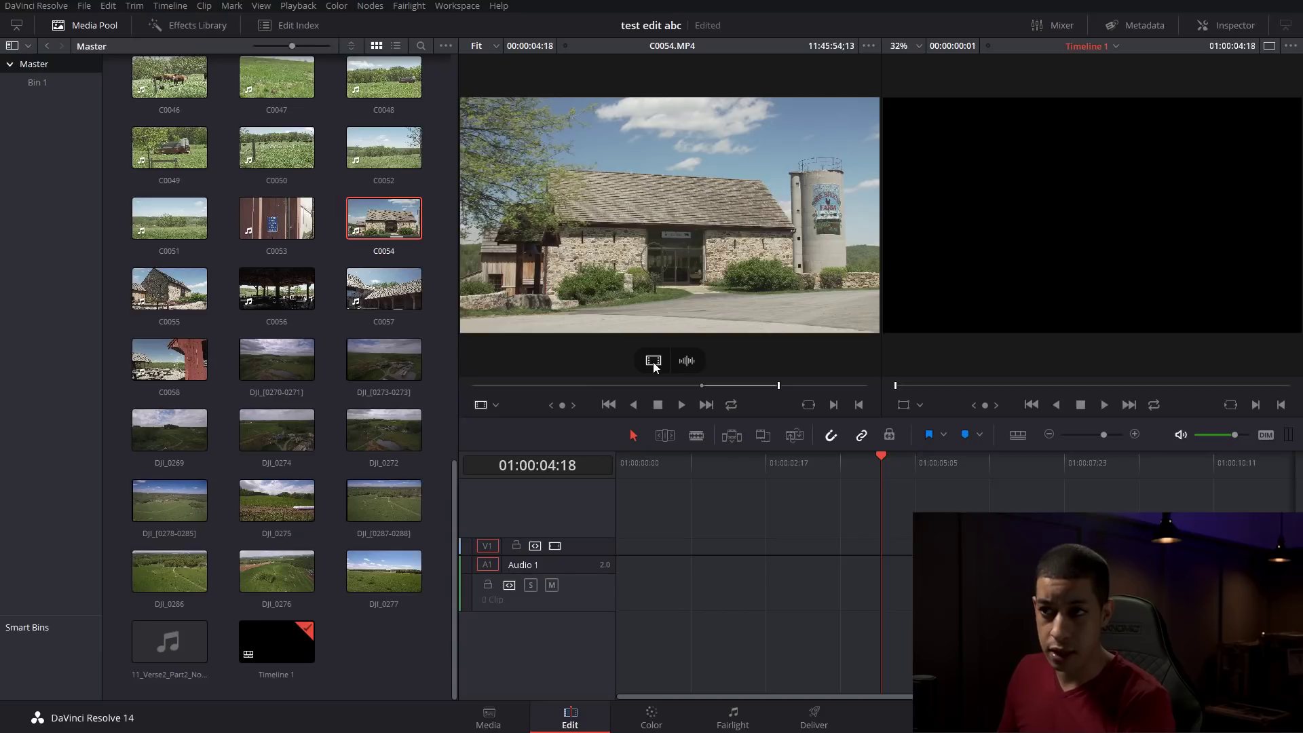
drag(653, 361, 620, 546)
key(Home)
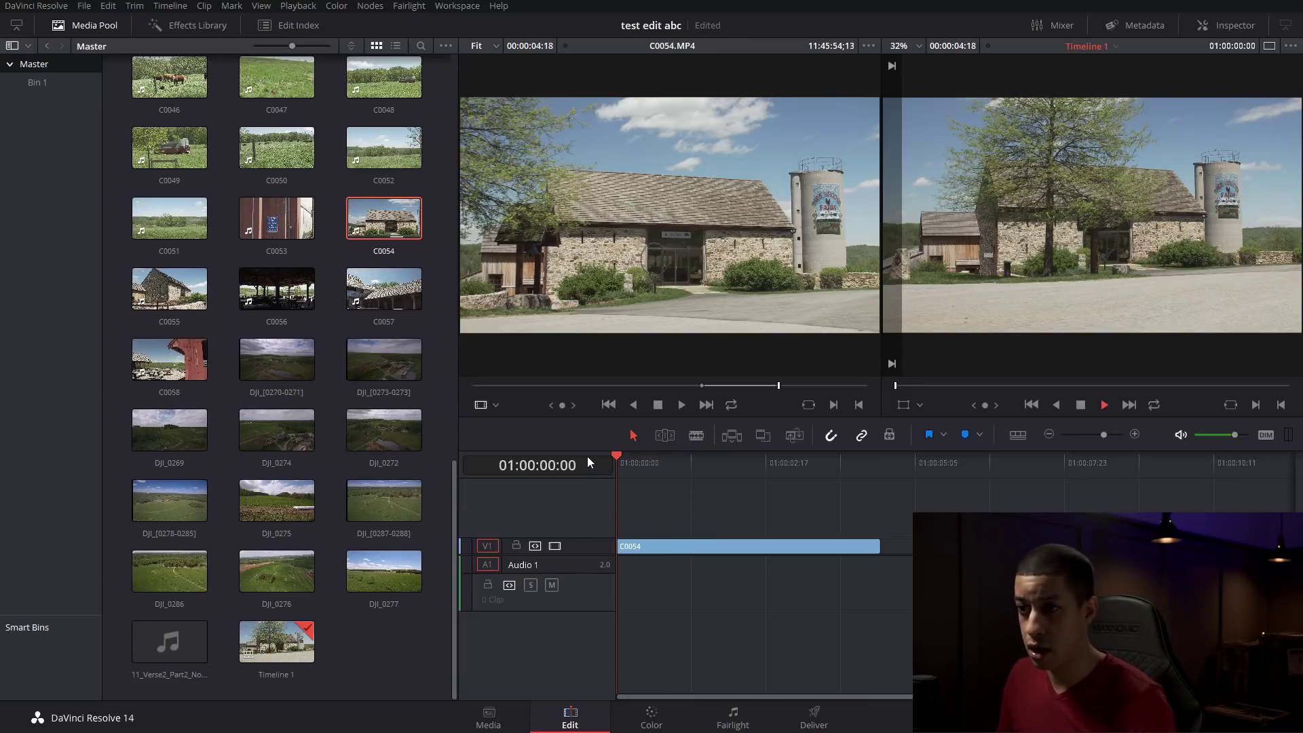
key(space)
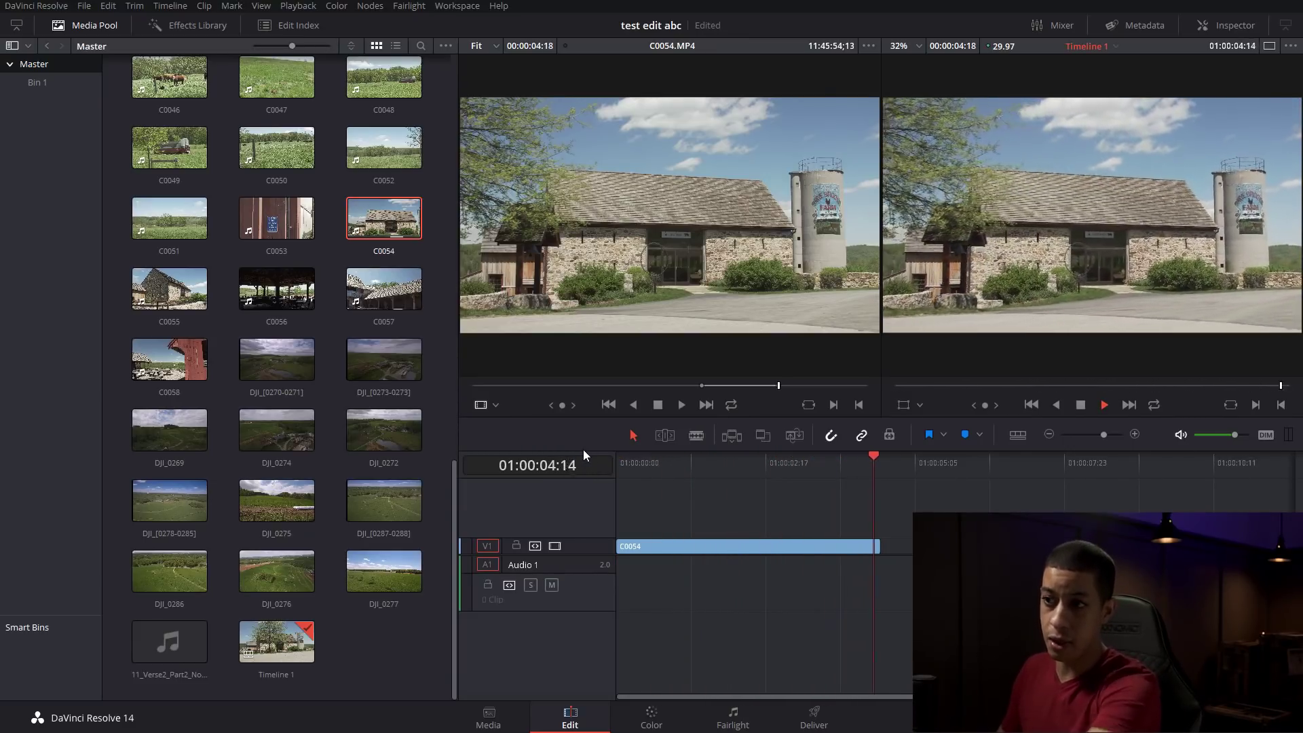
Preview the drone clips DJI_0276, DJI_0286 and DJI_[0287-0288] in the source viewer.
double_click(285, 582)
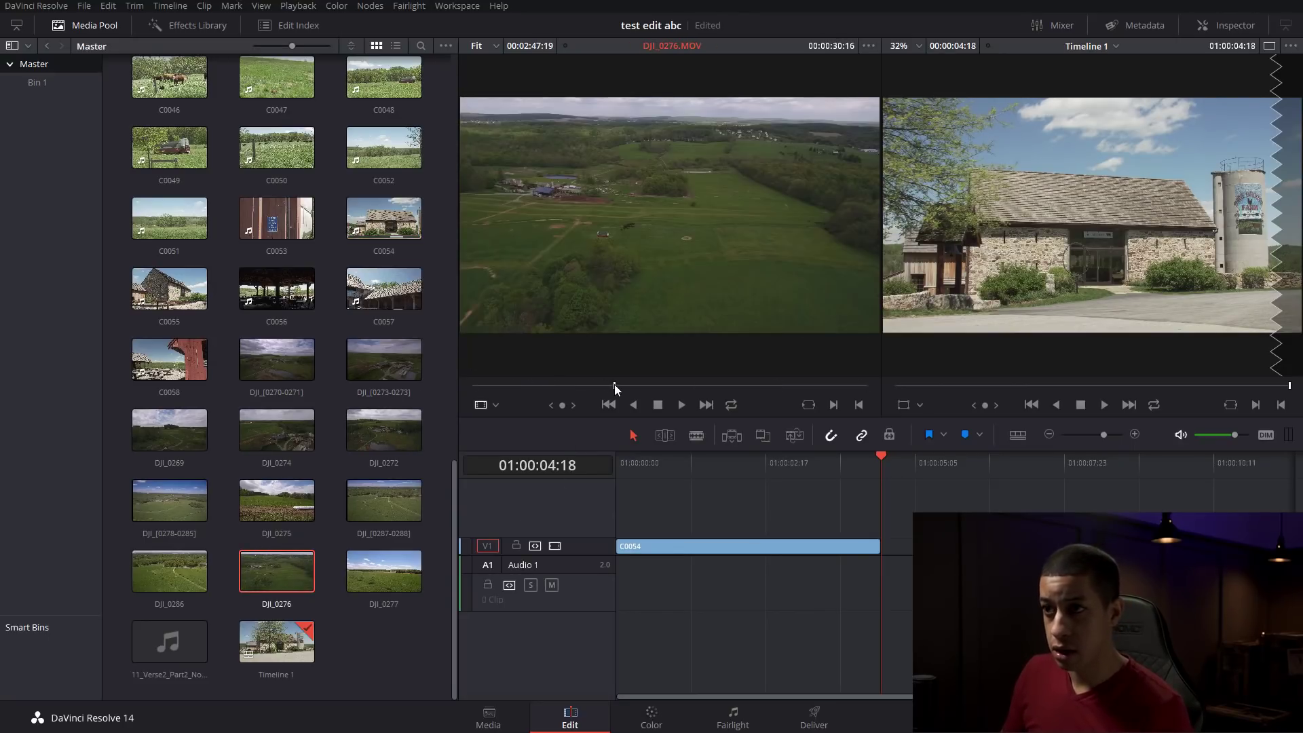
click(666, 384)
drag(711, 383, 519, 380)
double_click(169, 570)
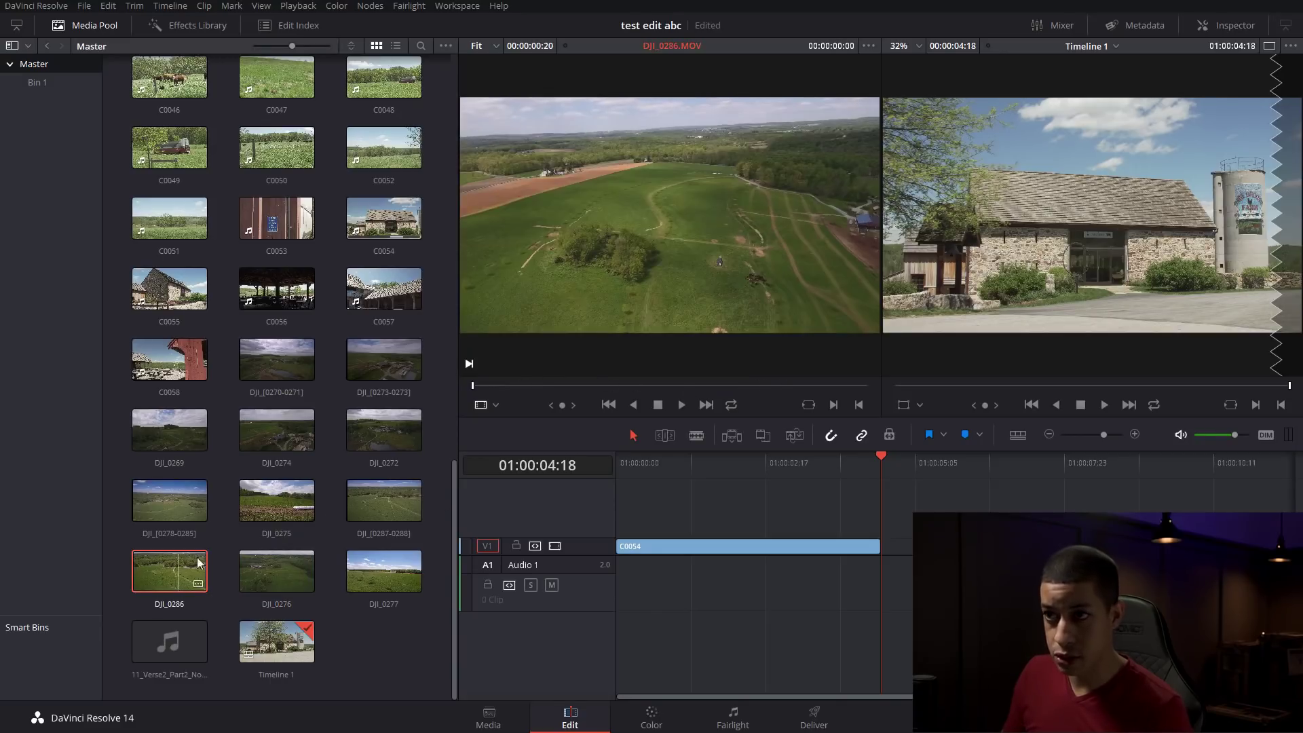
click(636, 386)
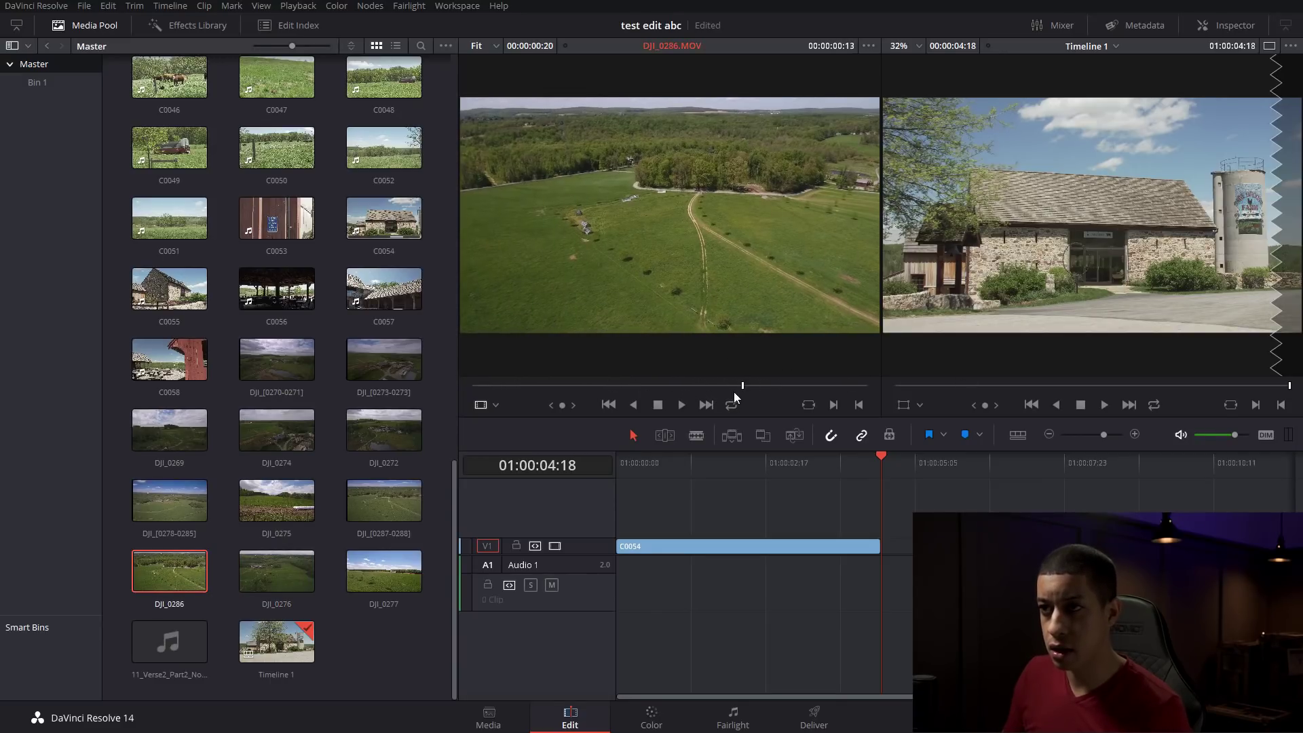
double_click(359, 491)
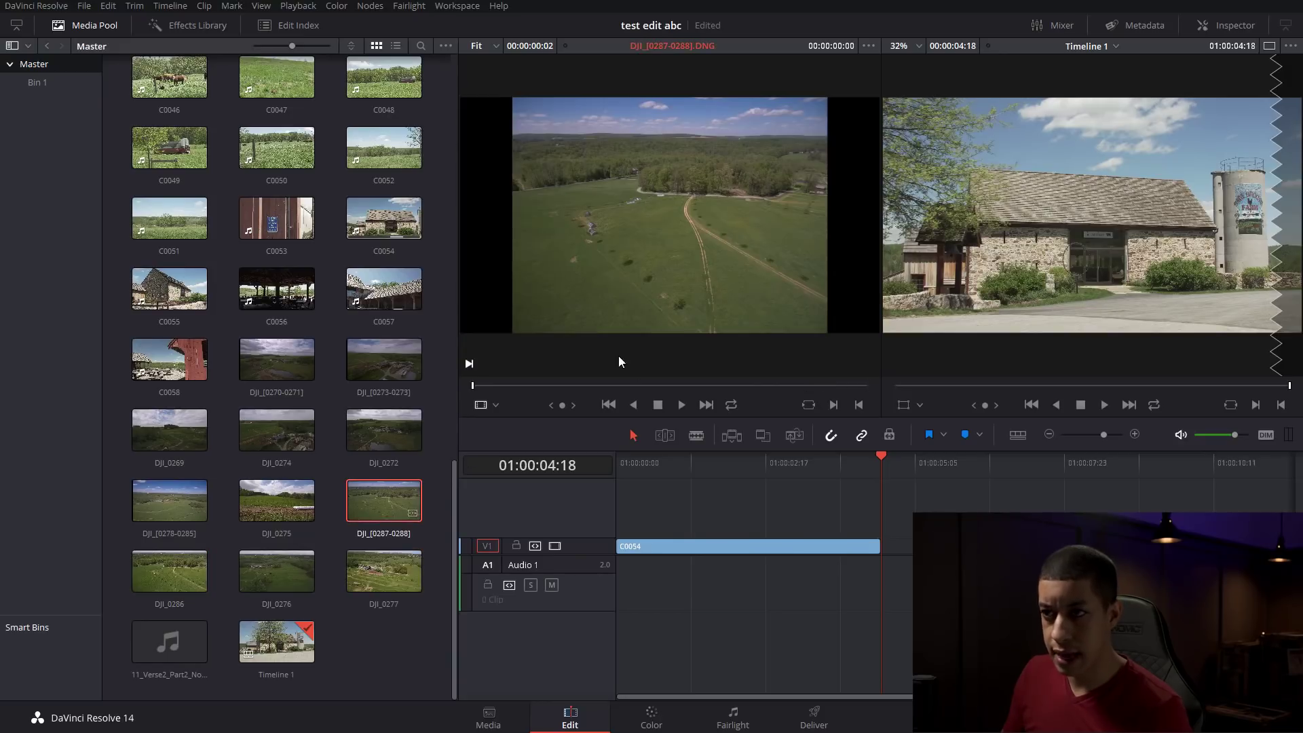
Load drone clip DJI_0275 and mark a range of about 5:11 around its aerial view of the green field.
double_click(303, 495)
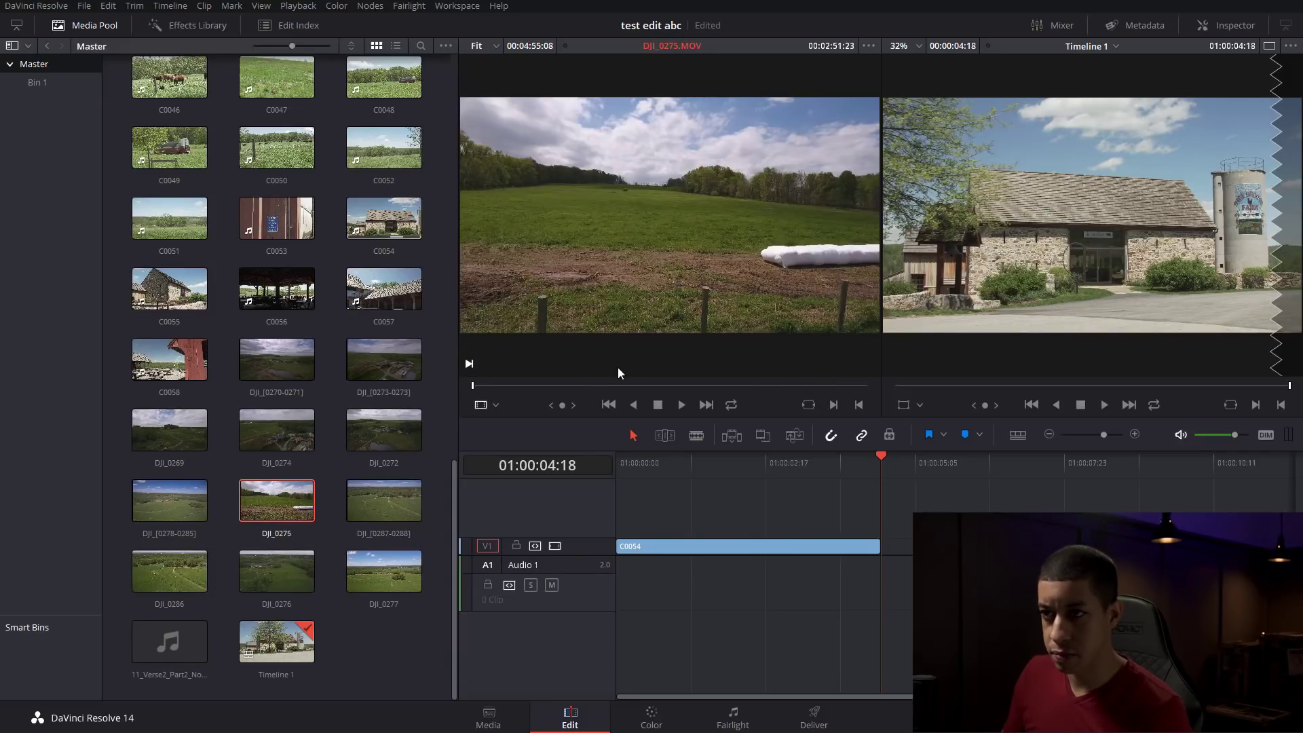
drag(671, 386, 691, 388)
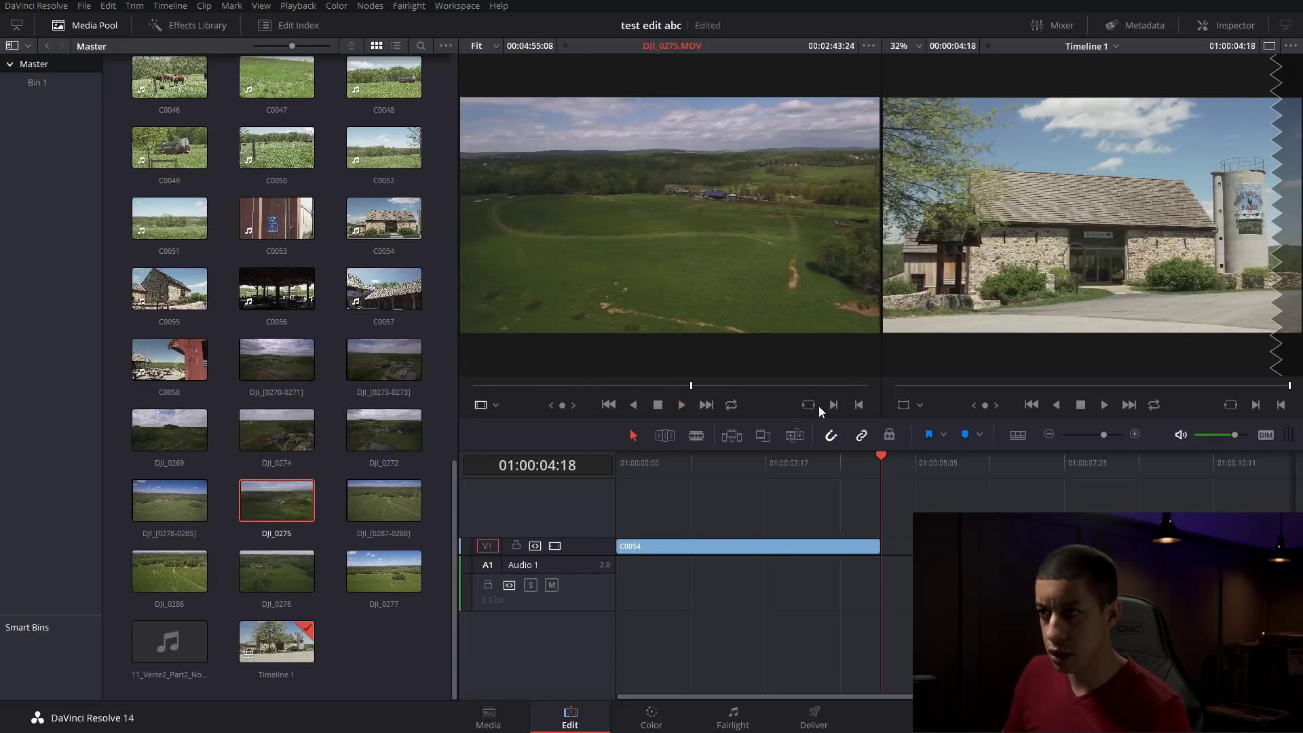
key(space)
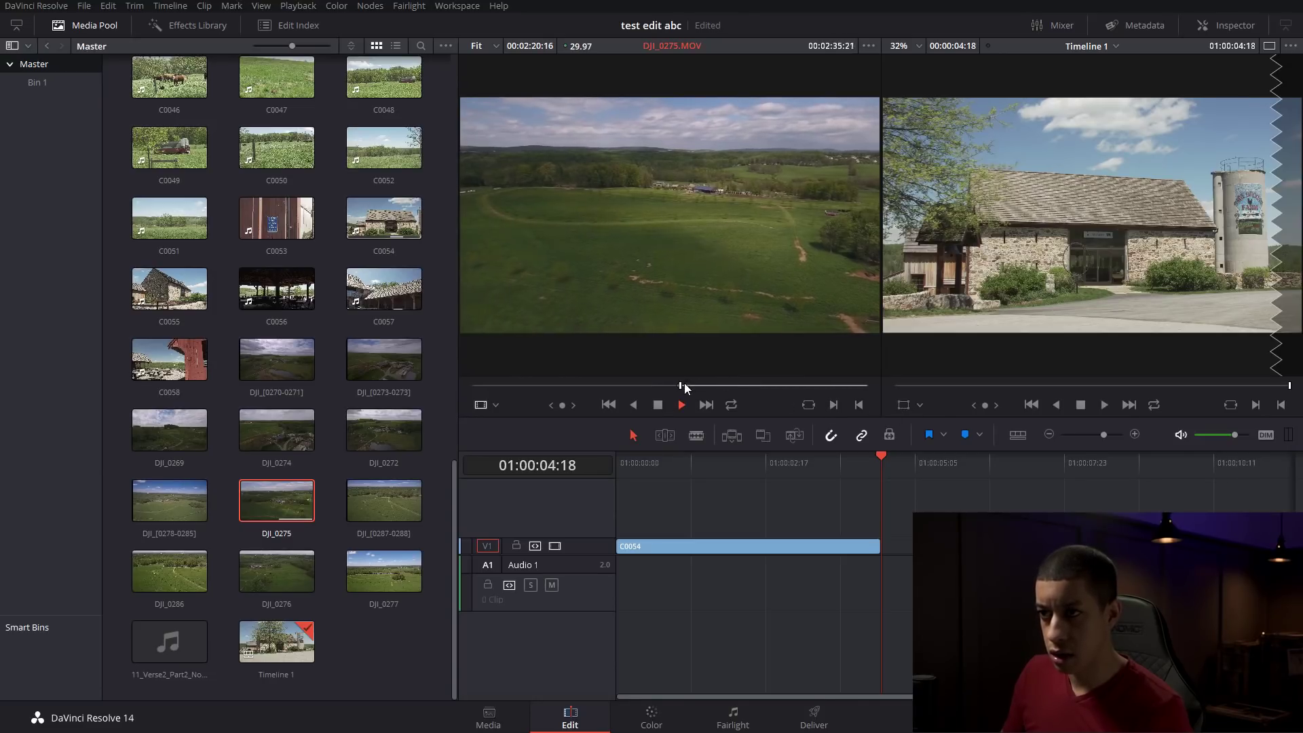
click(859, 404)
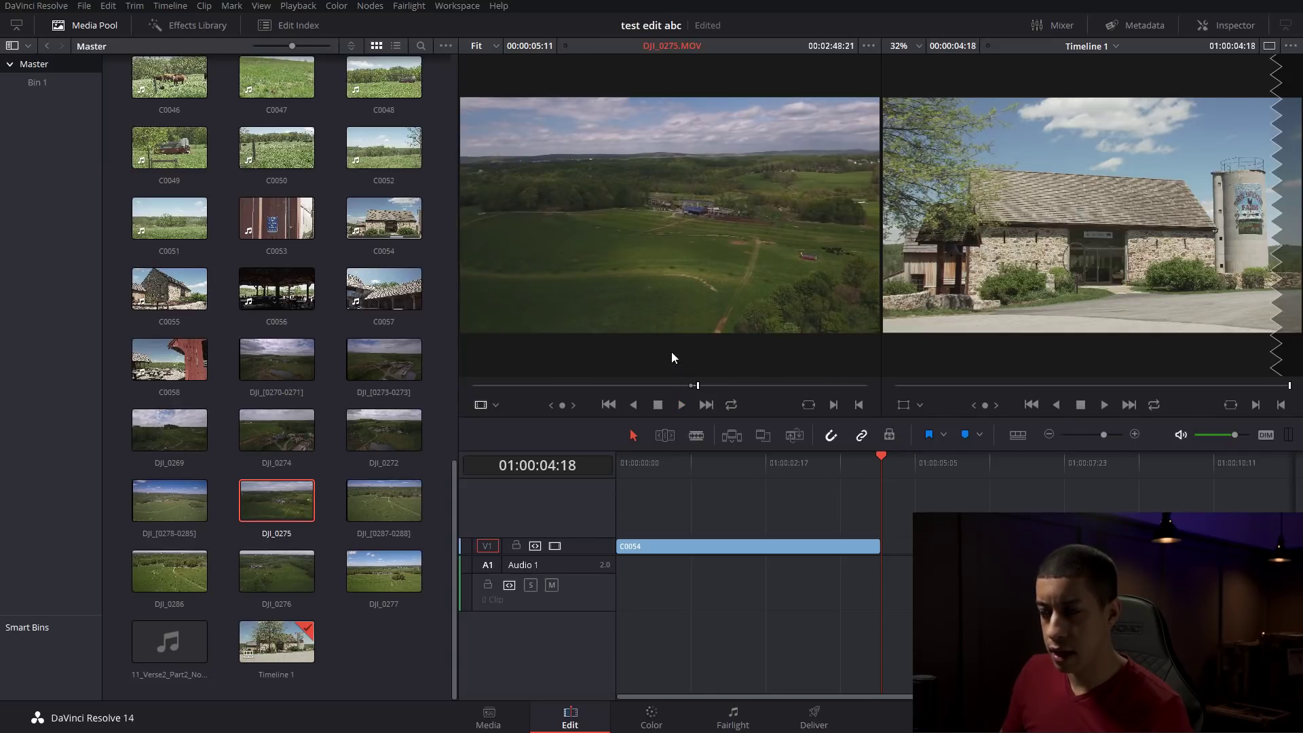
Place the marked range of DJI_0275 directly after C0054 on track V1 and move the playhead to their cut.
drag(656, 308, 889, 548)
drag(823, 697, 862, 697)
mouse_move(826, 460)
mouse_down()
mouse_move(803, 456)
mouse_move(1052, 450)
mouse_move(807, 459)
mouse_up()
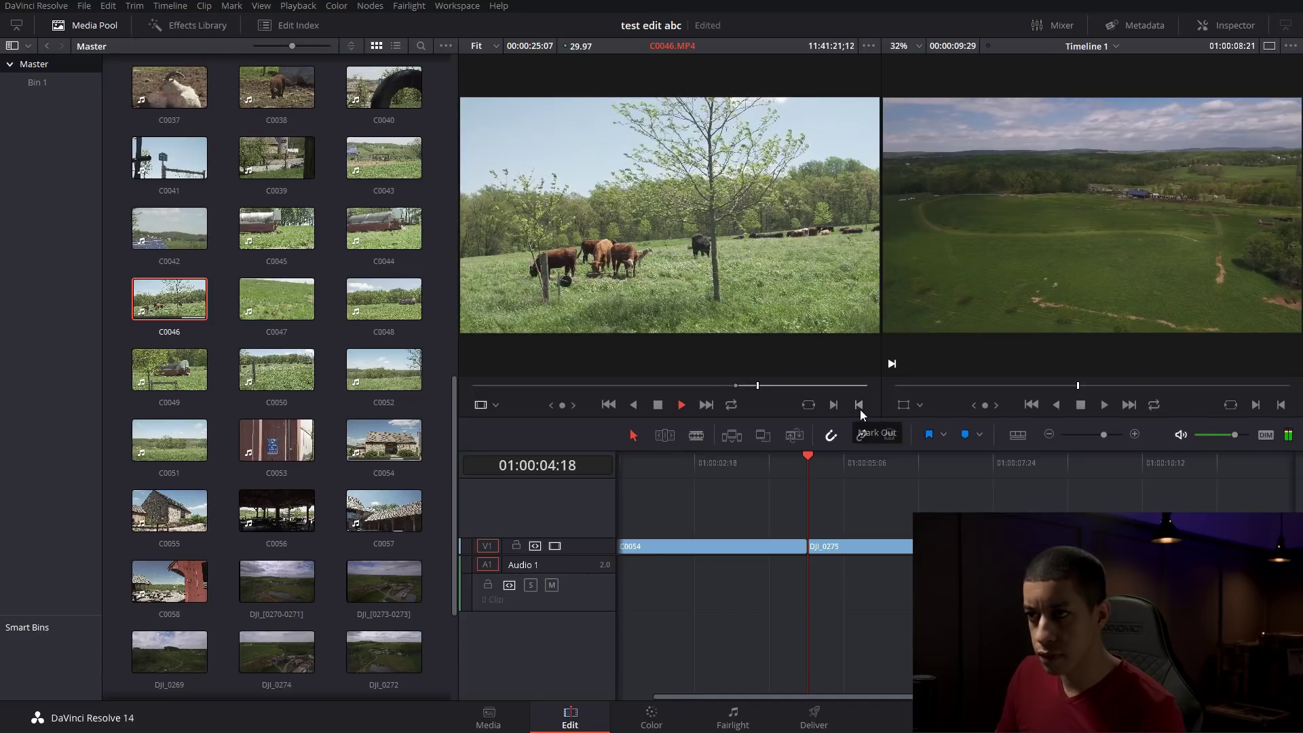
Mark the out point for a 4:23 range of cow clip C0046 and place only its video after DJI_0275 on V1.
key(space)
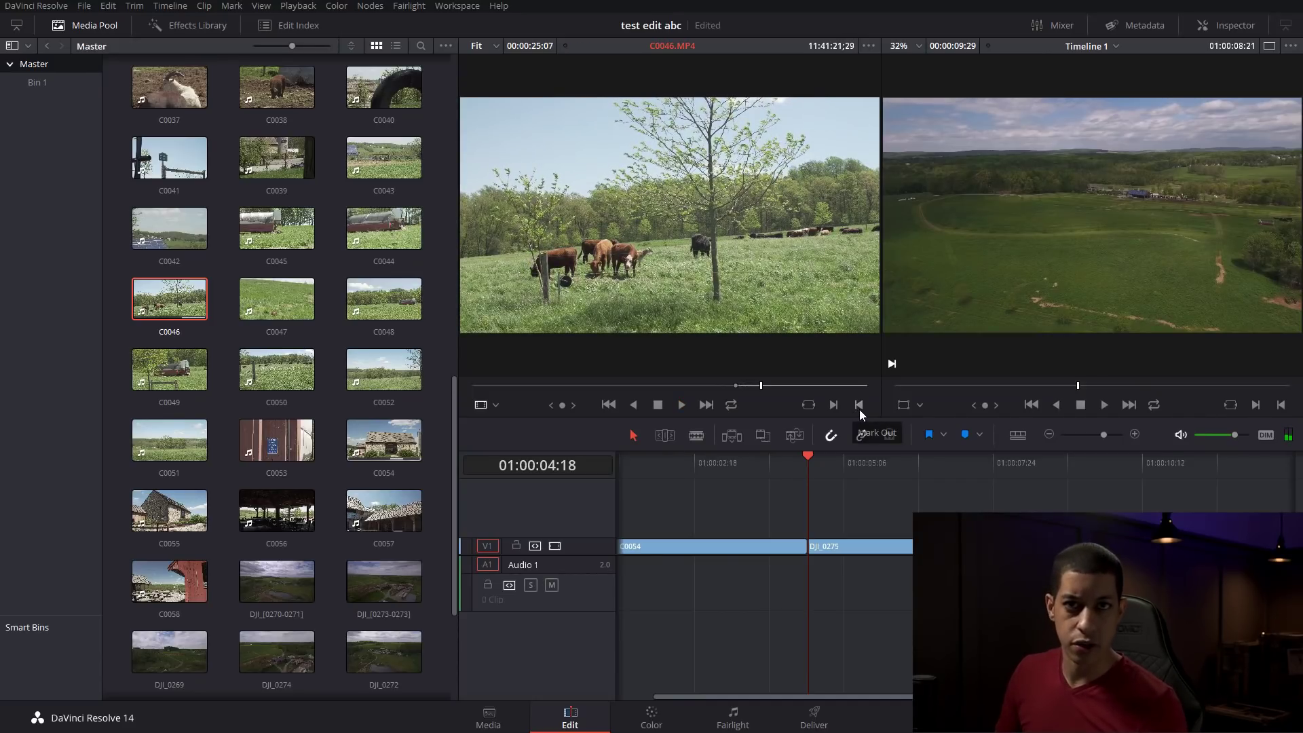
click(859, 406)
drag(653, 360, 1117, 546)
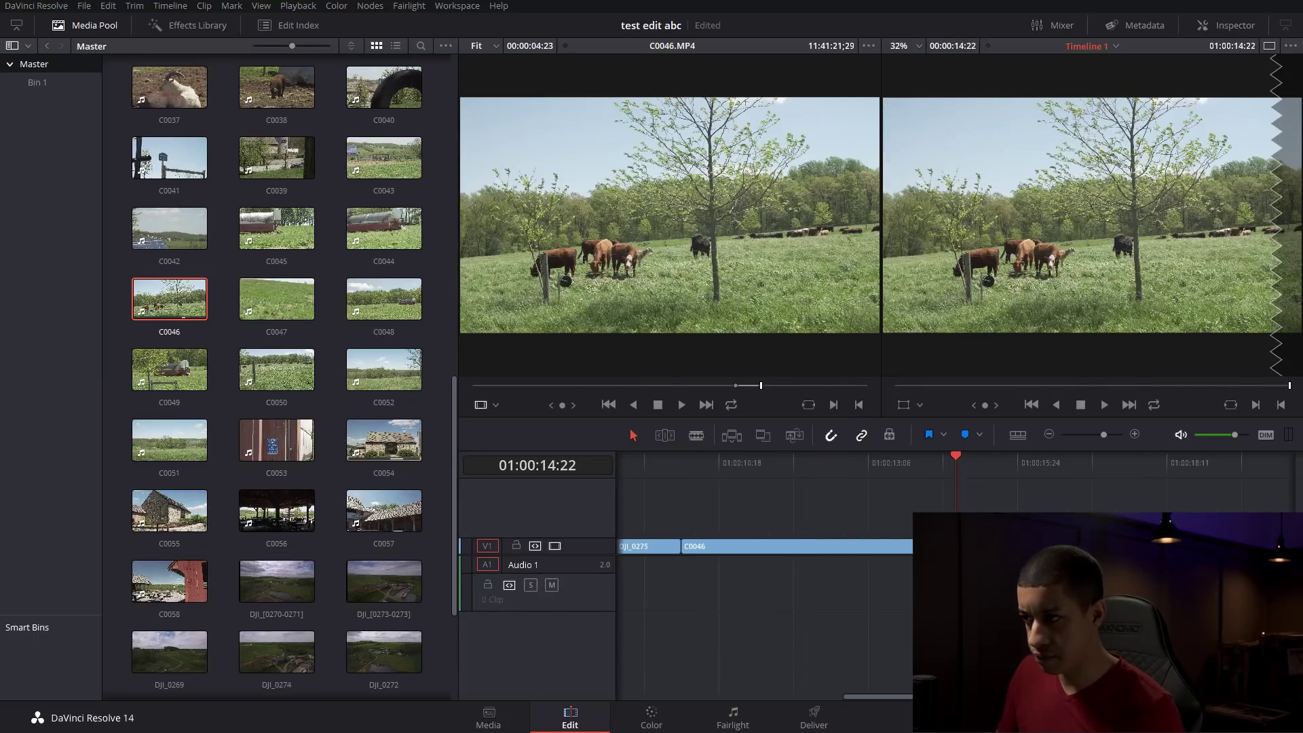
Add the music clip 11_Verse2_Part2_NoPiano at the timeline start on a new Audio 2 track.
scroll(173, 653, down, 5)
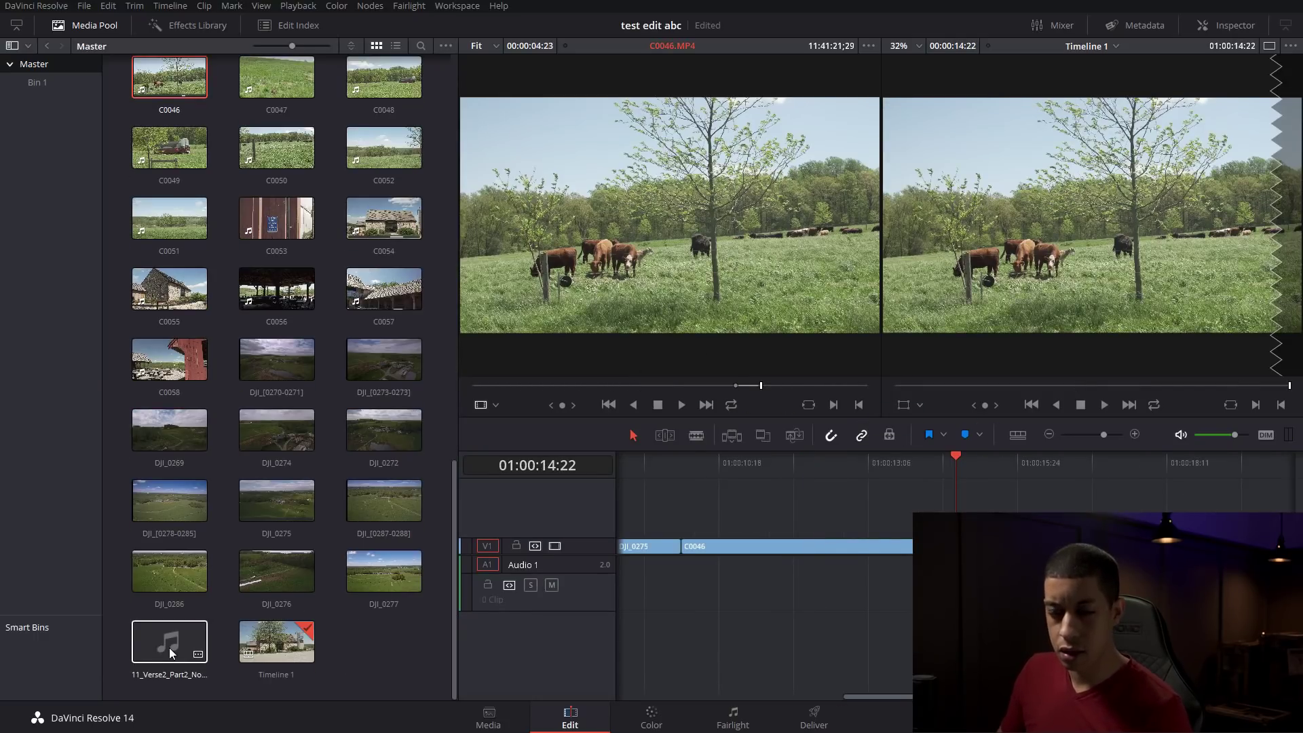
drag(169, 647, 232, 654)
drag(877, 698, 734, 700)
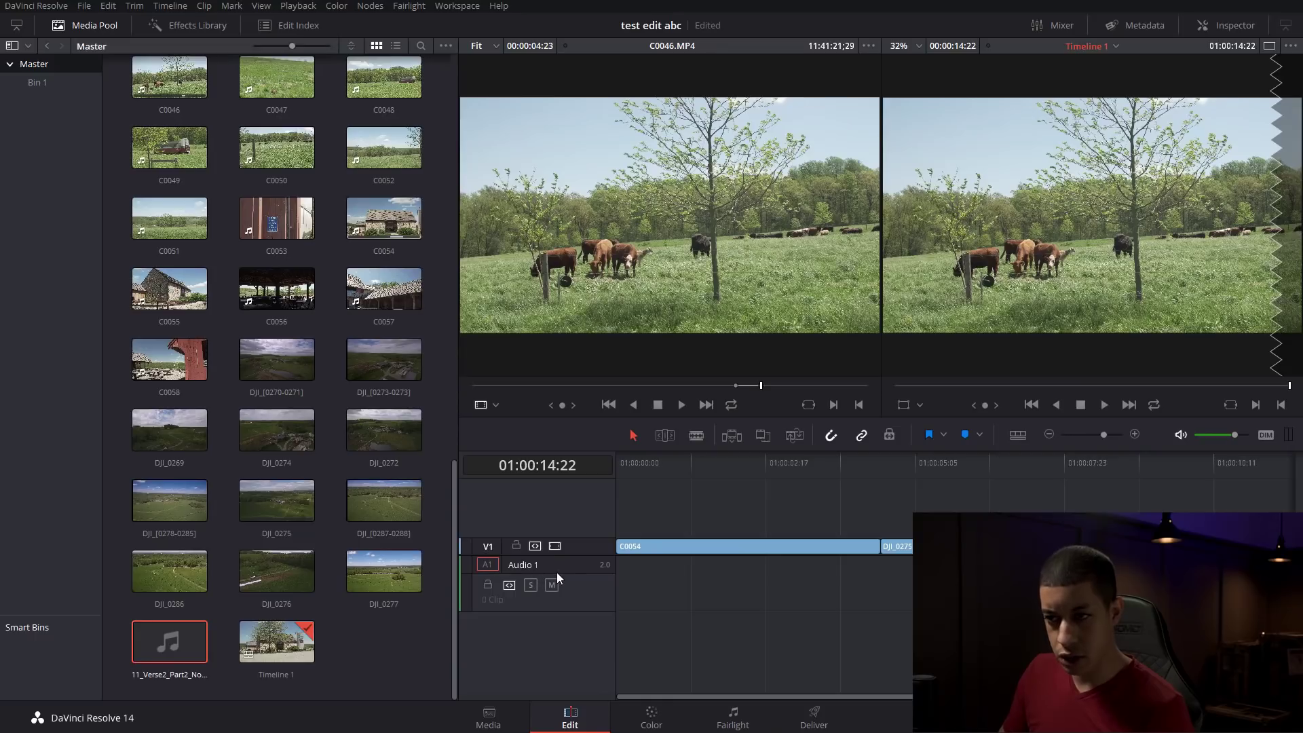
drag(181, 644, 620, 642)
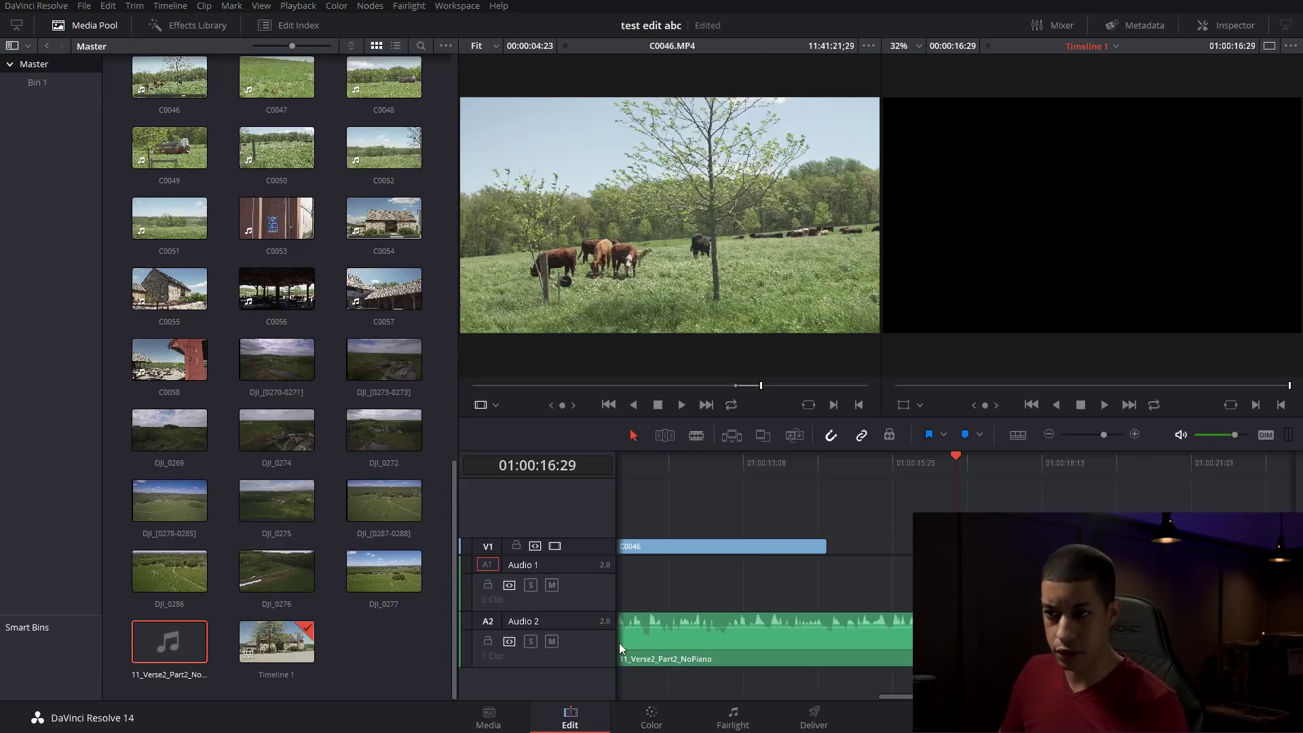
Play the timeline's opening repeatedly from the start to examine how the music beats fall against the first clip.
drag(674, 471, 737, 482)
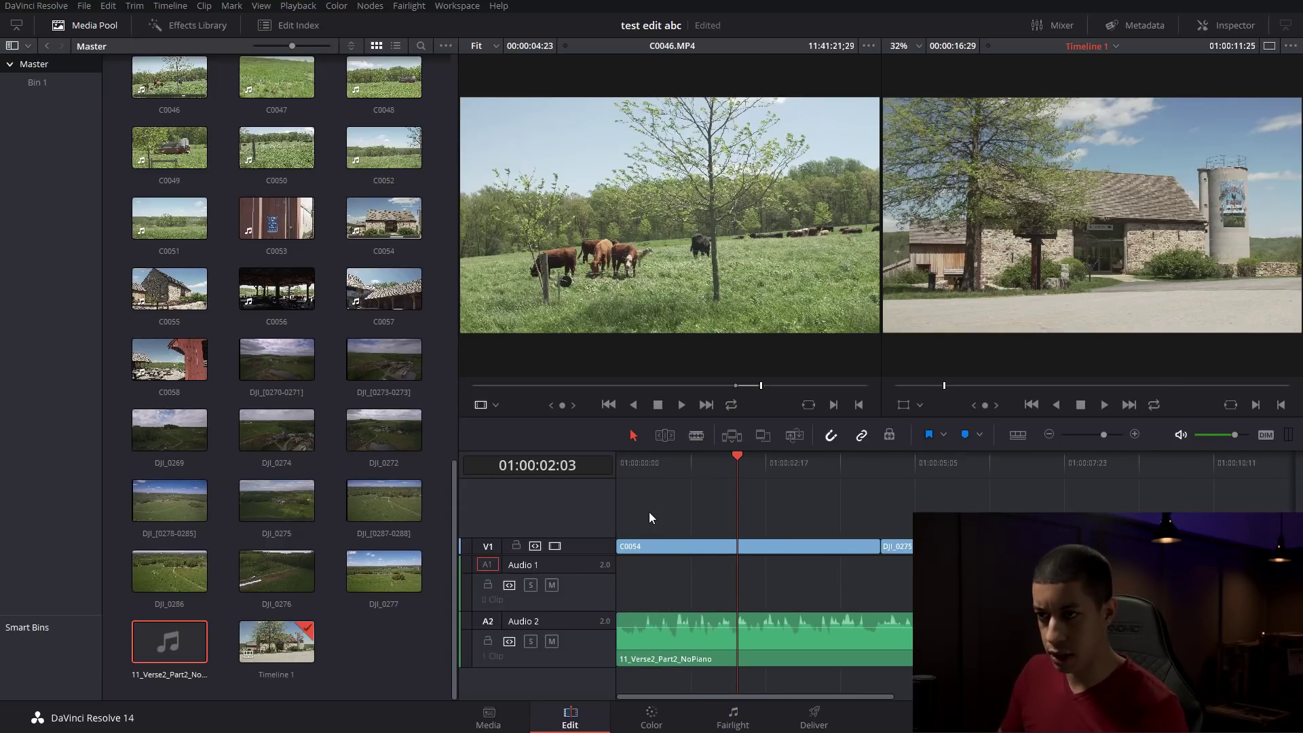
key(Home)
key(space)
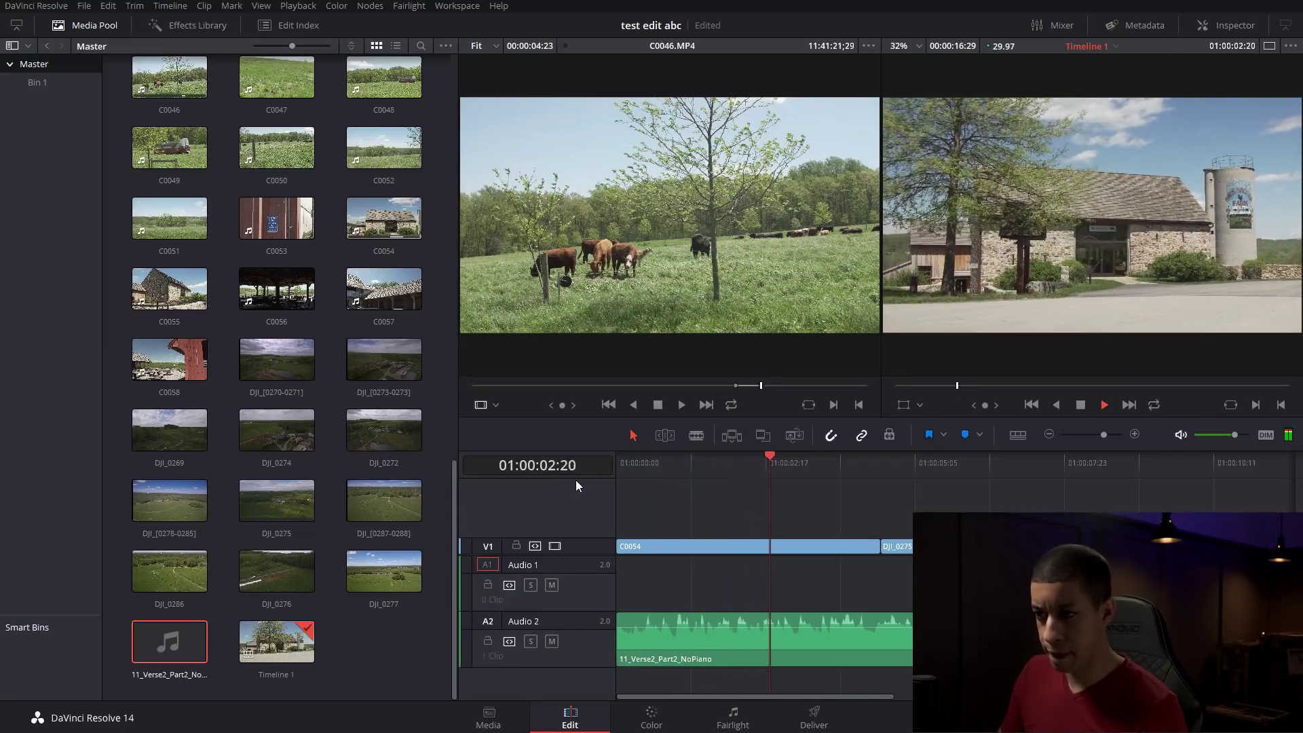
key(space)
key(Home)
key(space)
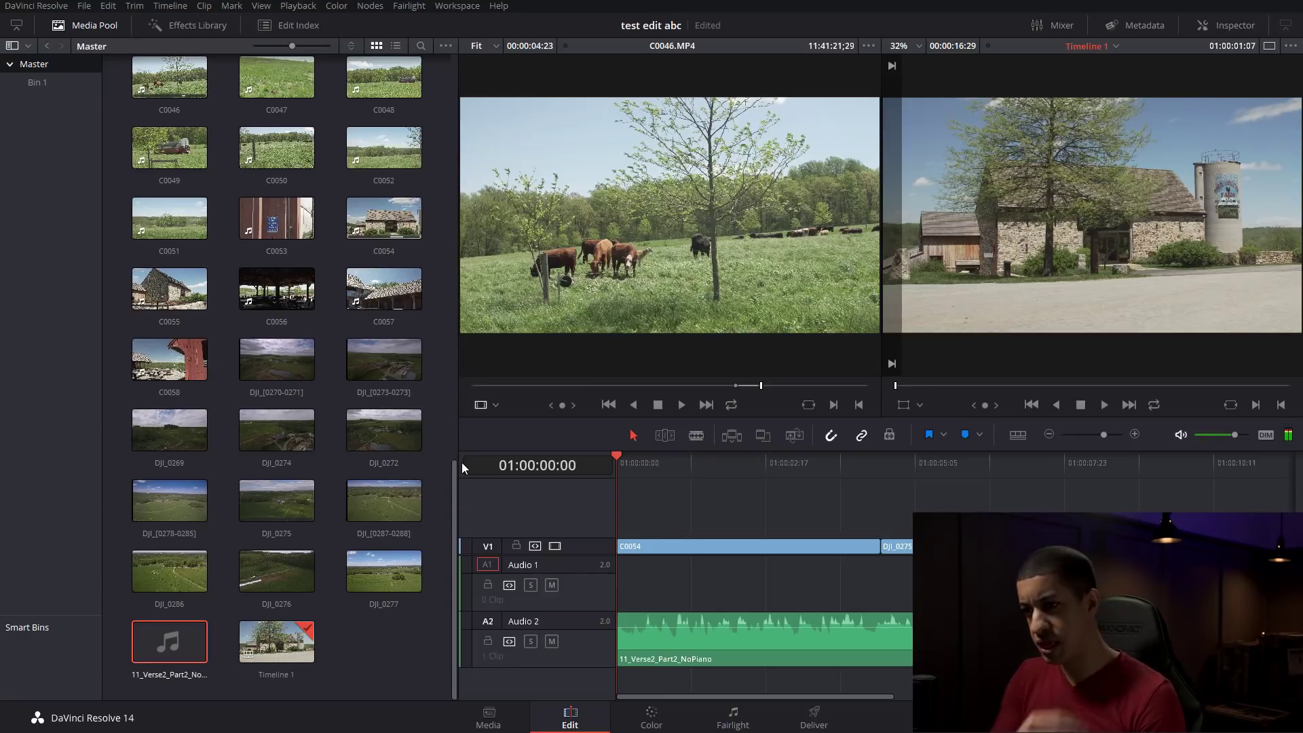
key(space)
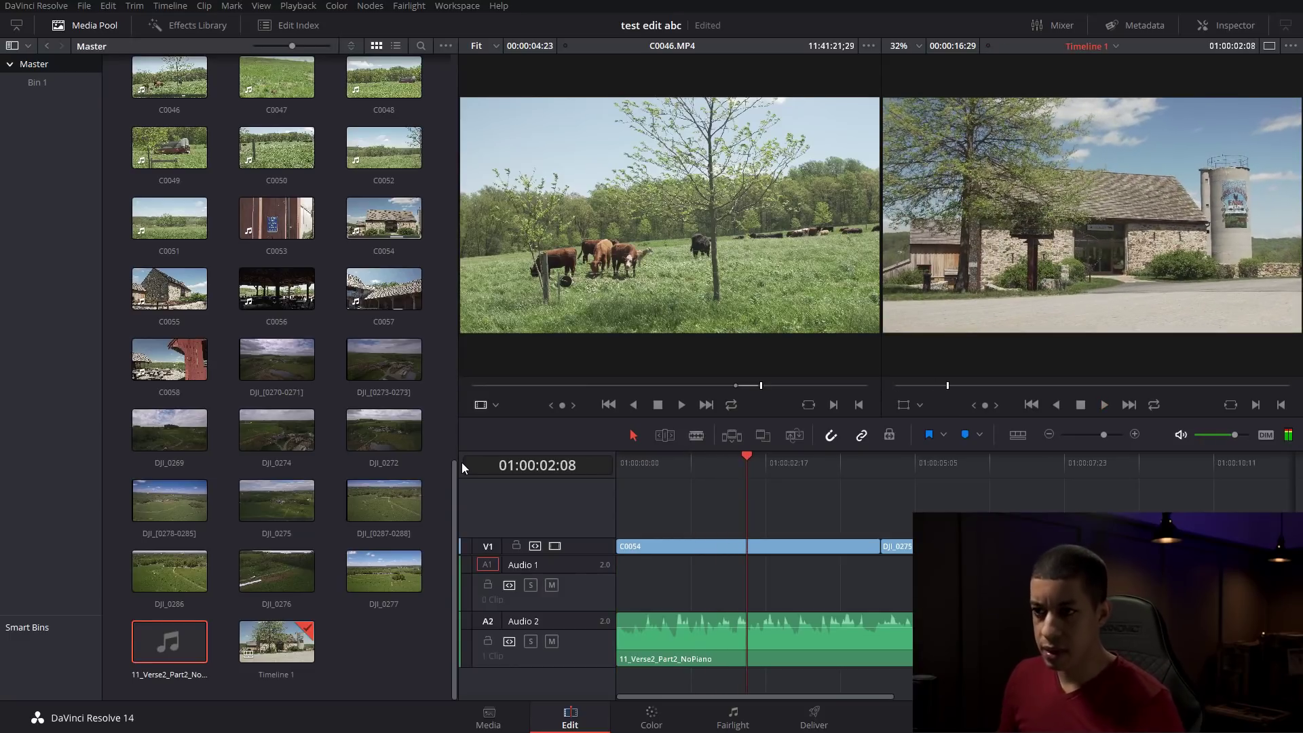
drag(631, 464, 577, 470)
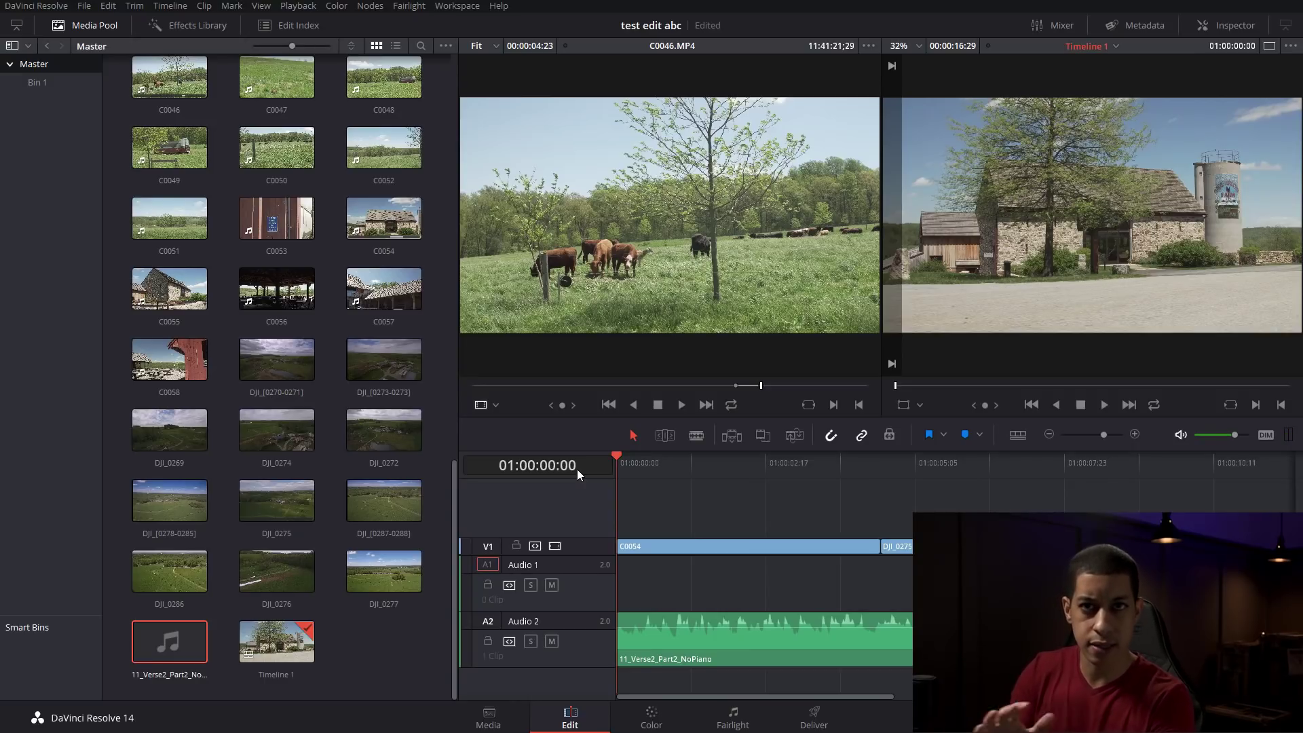
key(space)
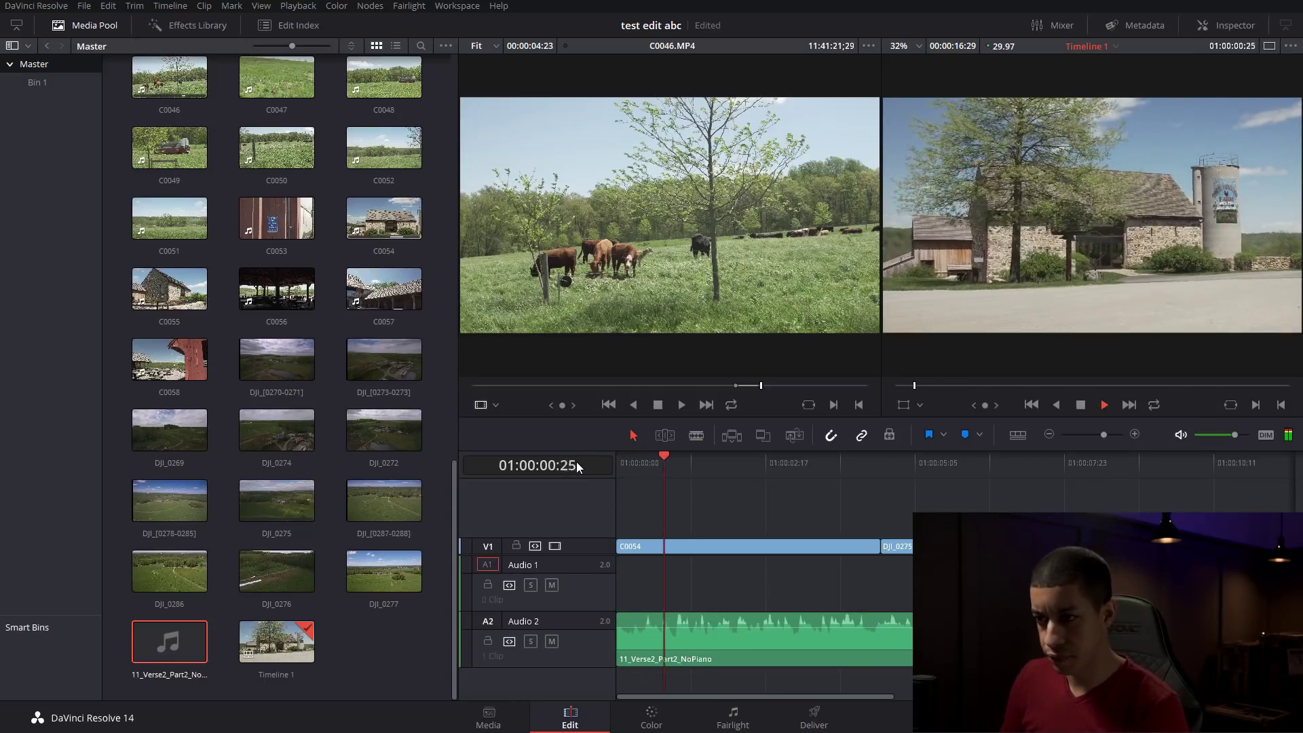
Play from the start, stop the playhead at 01:00:01:03 and trim the end of C0054 back to it.
drag(698, 468, 465, 487)
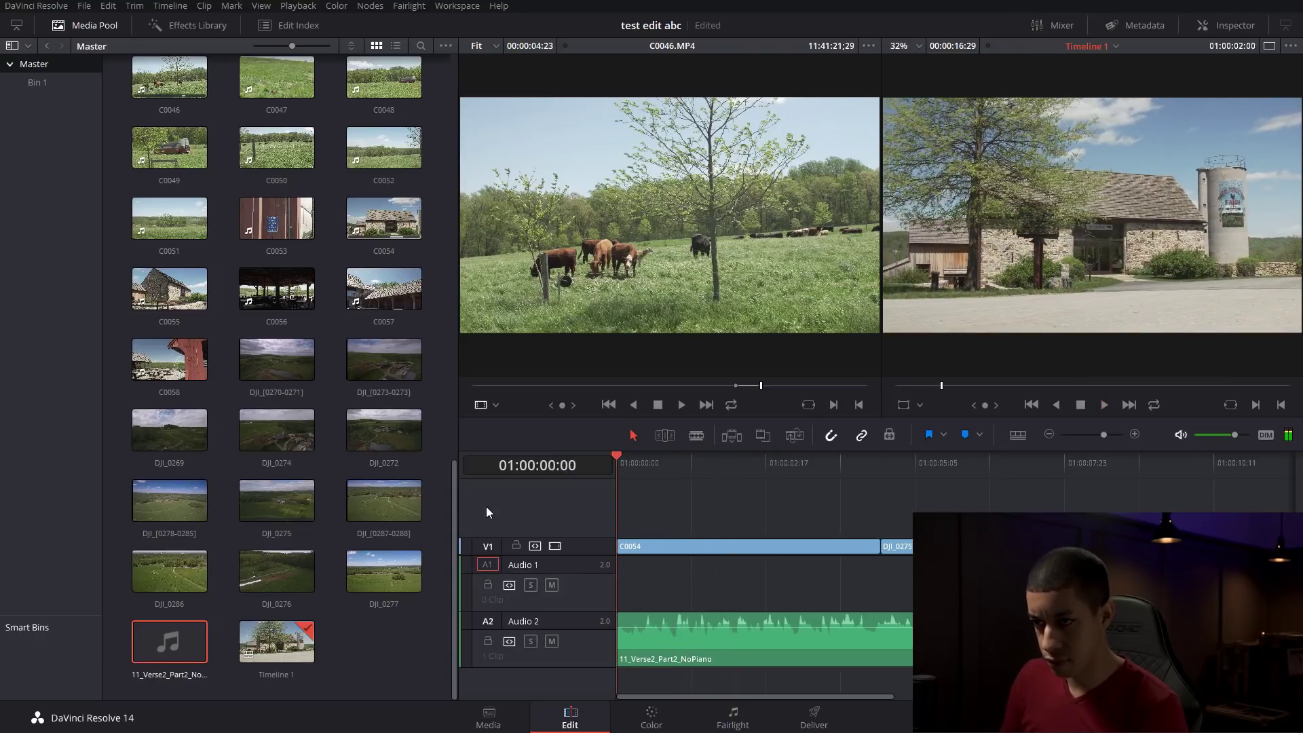
key(space)
key(space)
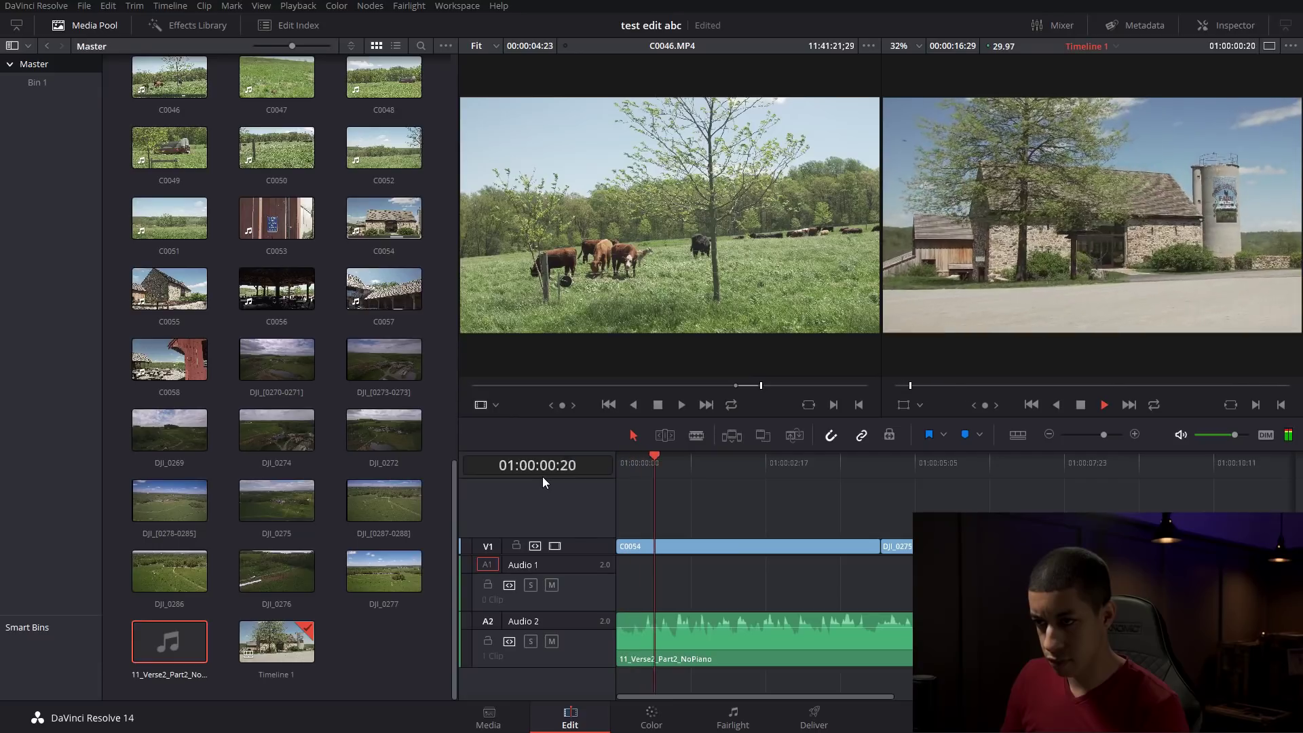
key(space)
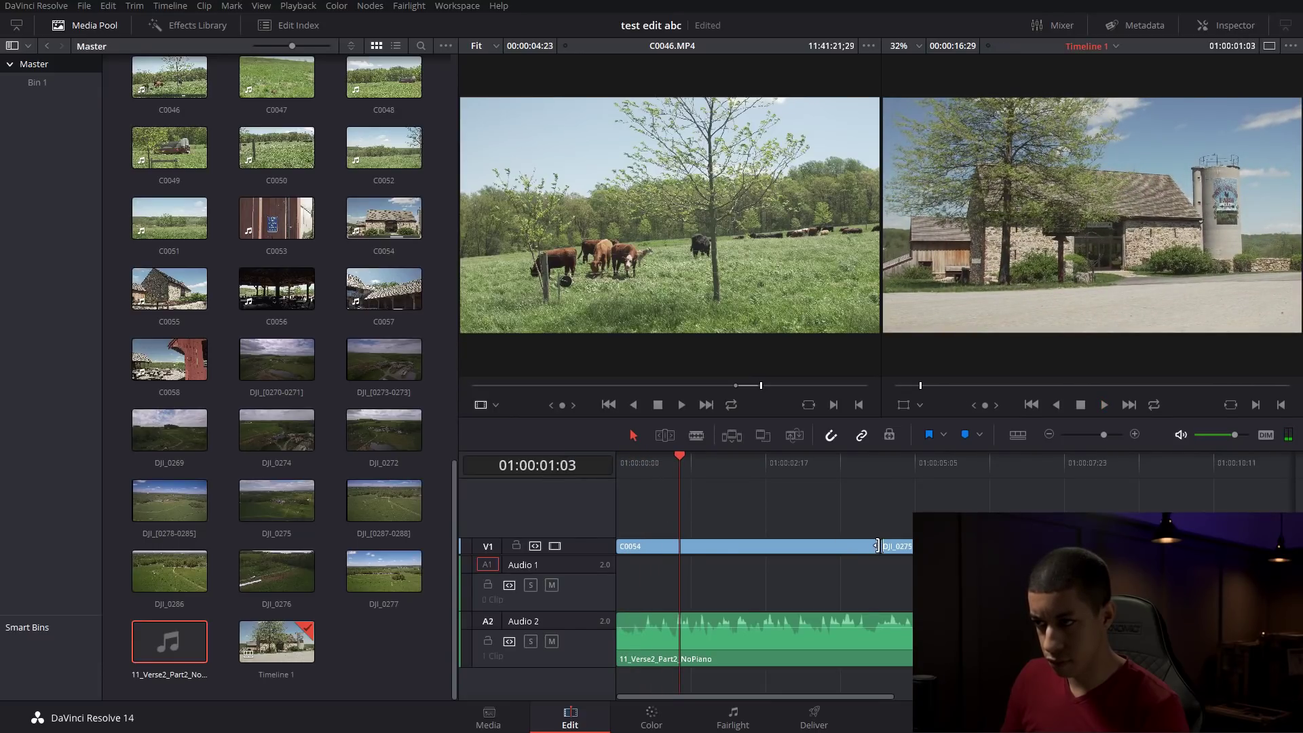
drag(871, 544, 669, 559)
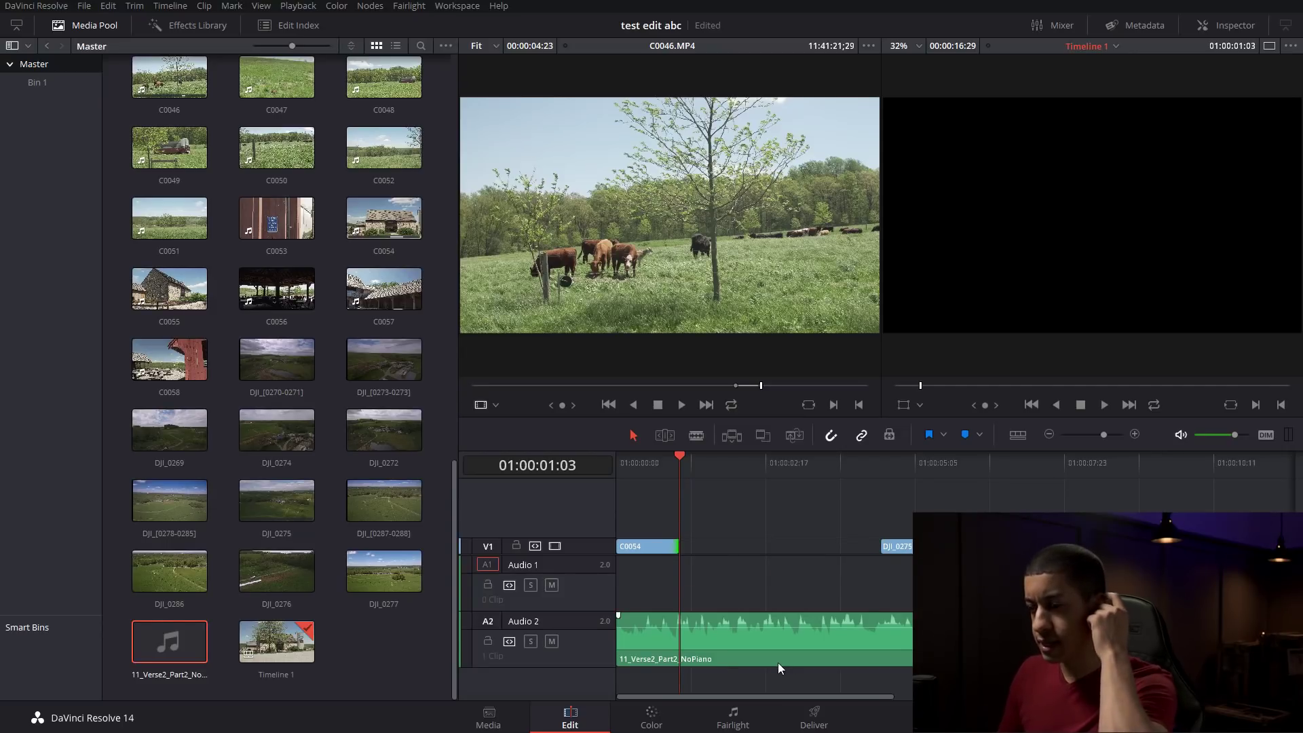
Try closing the gap between C0054 and DJI_0275 on V1 by deleting it, then undo the deletion.
click(796, 547)
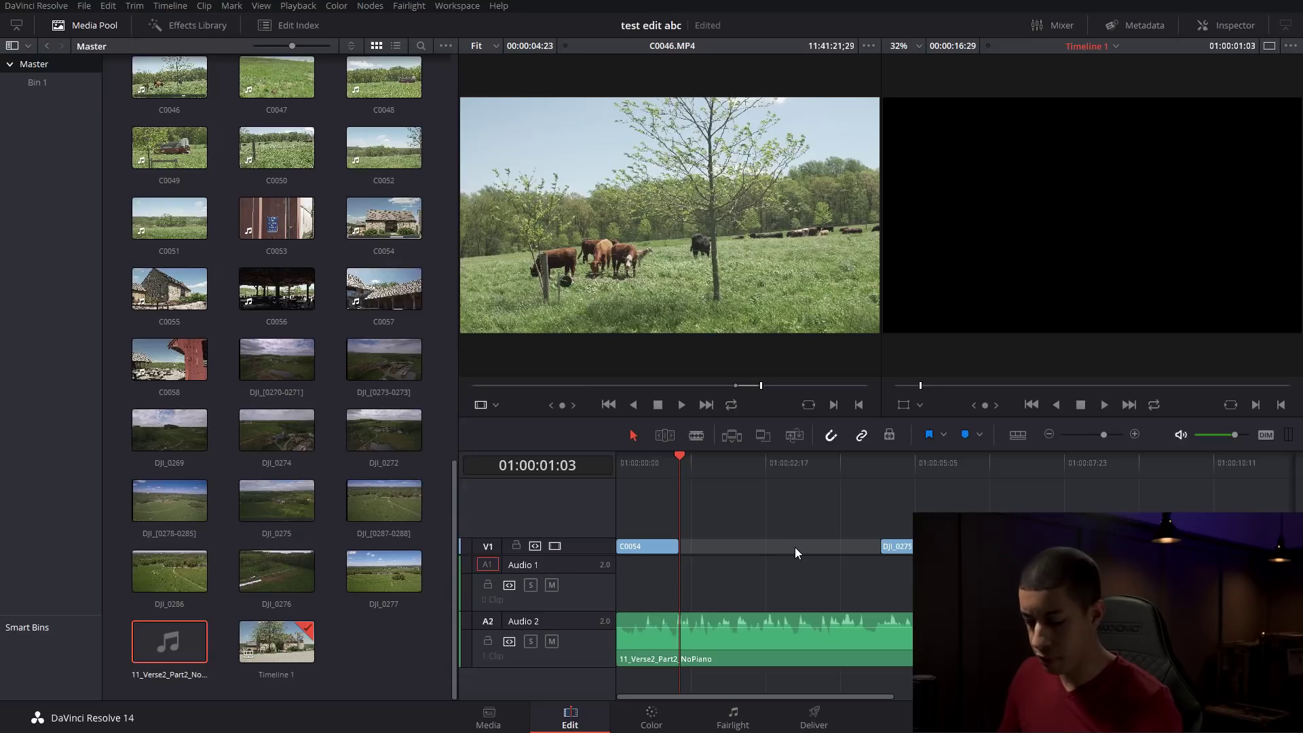
key(Delete)
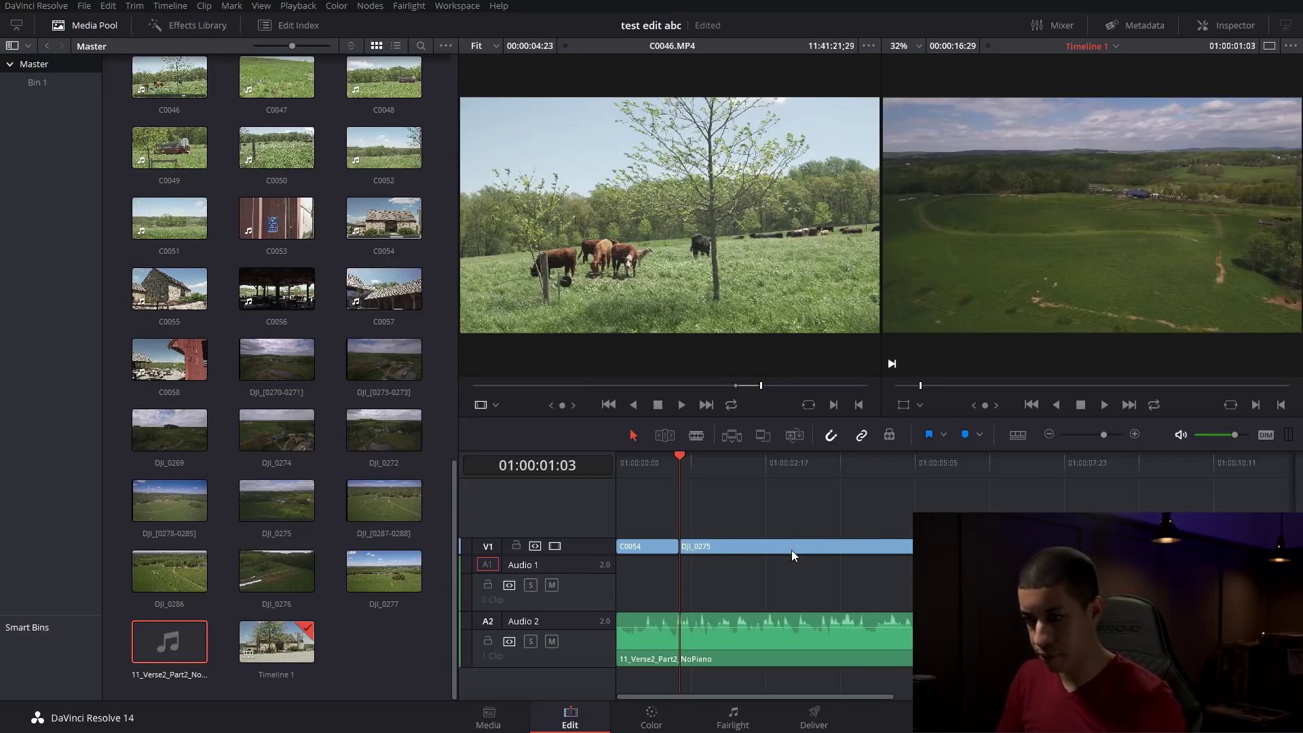
key(ctrl+z)
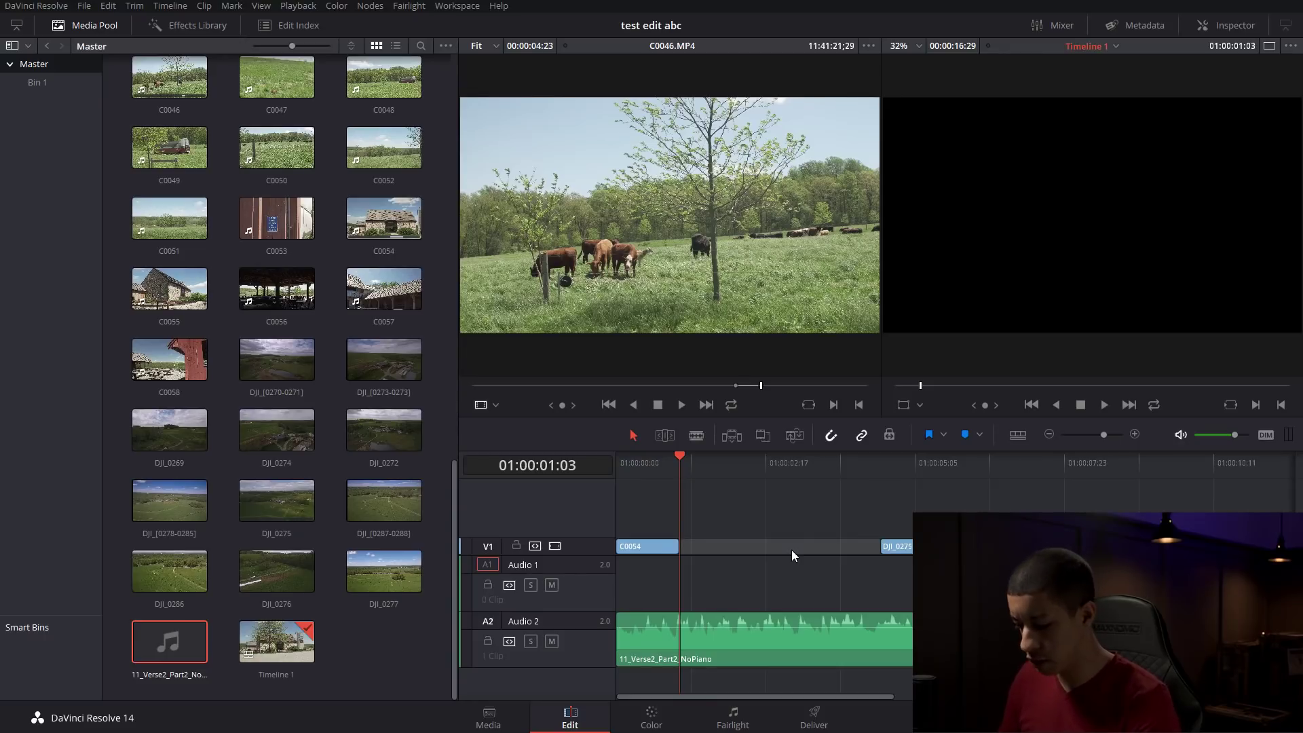
Undo the gap removal and the earlier trim, and ripple-trim the end of C0054 to 01:00:01:03 in Trim Edit mode.
key(Delete)
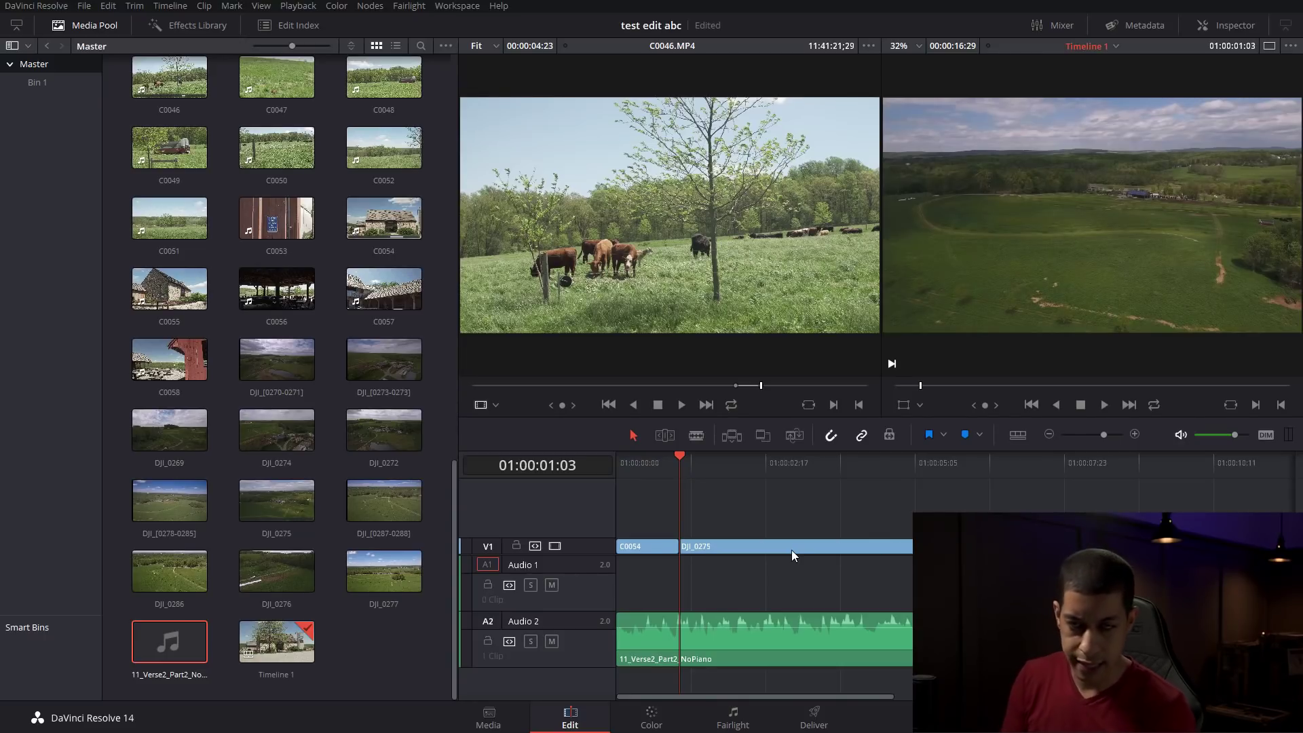
key(ctrl+z)
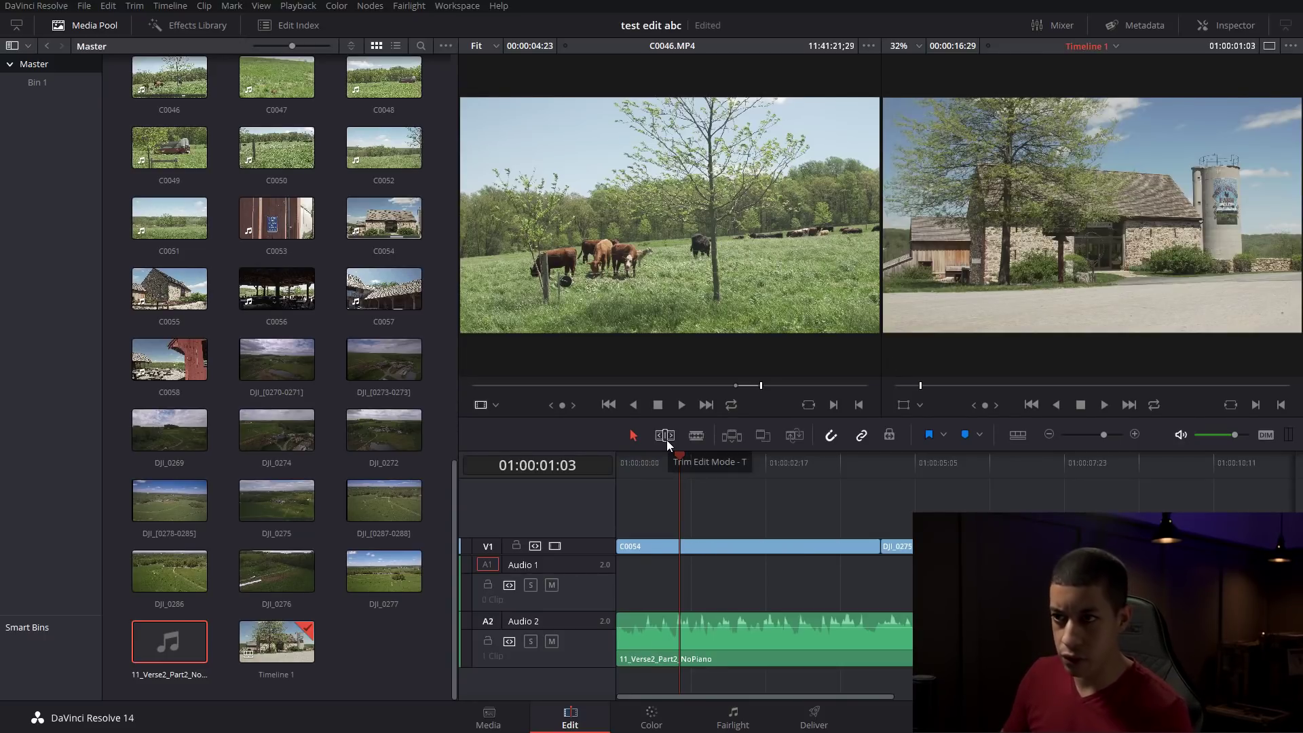
click(666, 435)
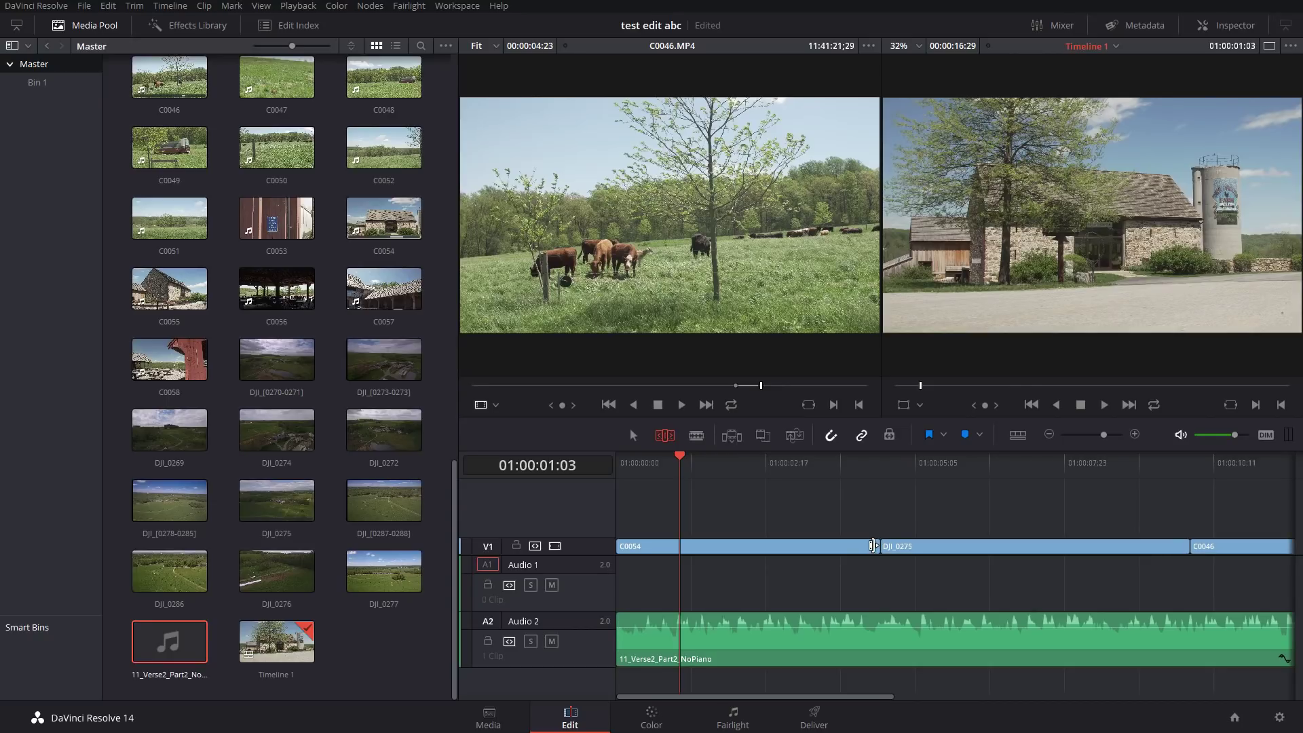
drag(873, 546, 664, 548)
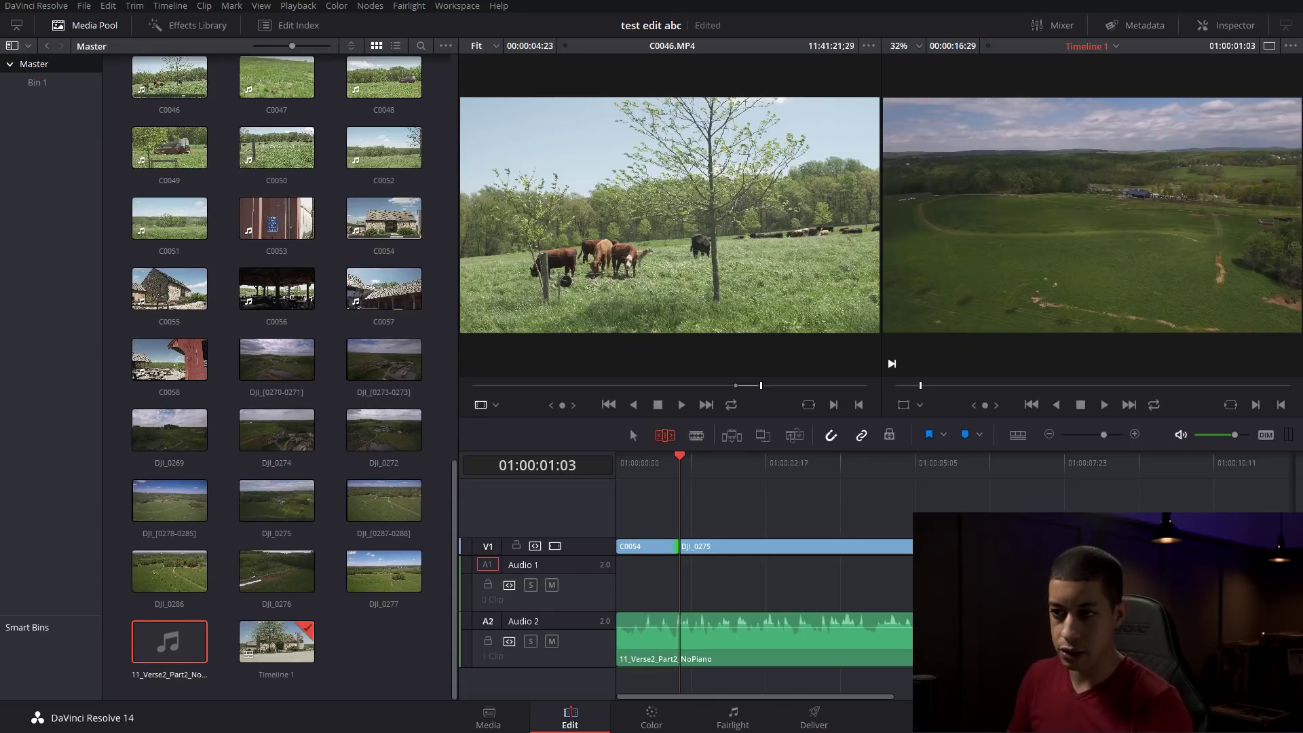
Play the opening against the music, stop at 01:00:04:04 and ripple-trim the end of DJI_0275 to that point.
key(space)
key(space)
drag(678, 478, 517, 493)
key(space)
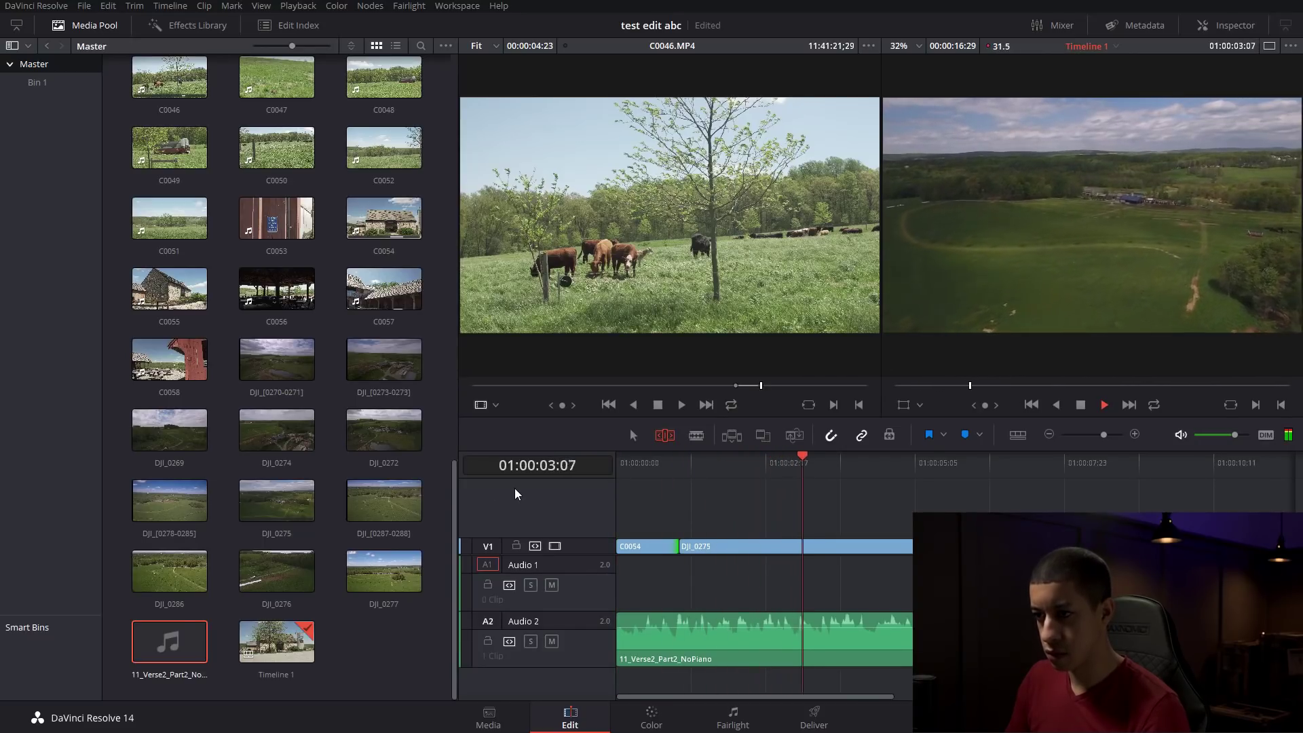
click(726, 475)
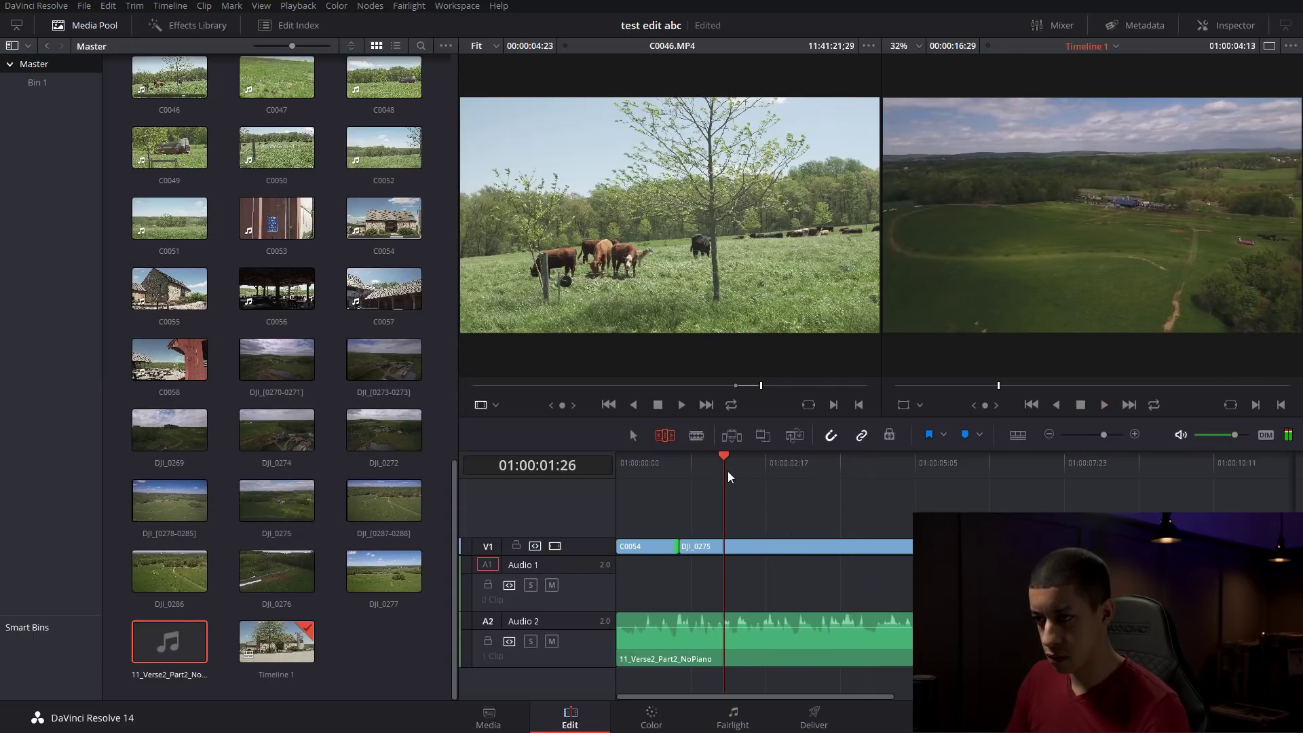
key(space)
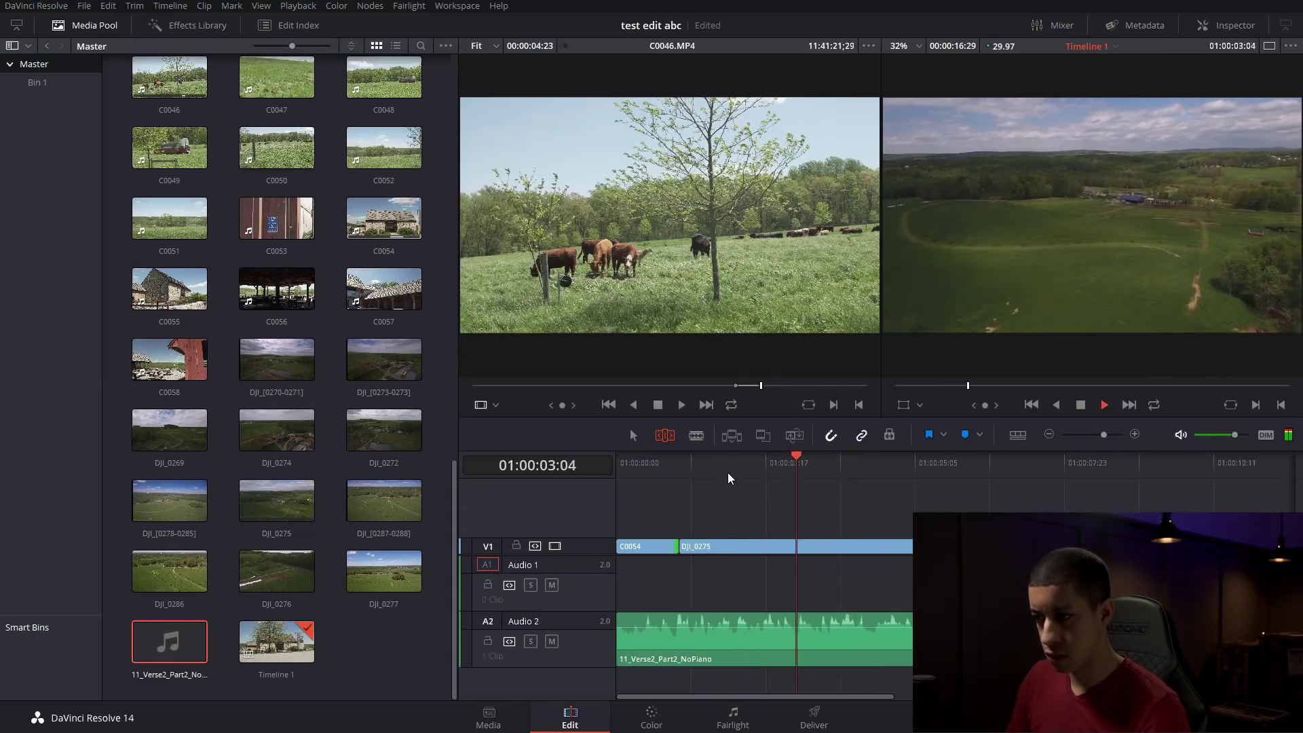
key(space)
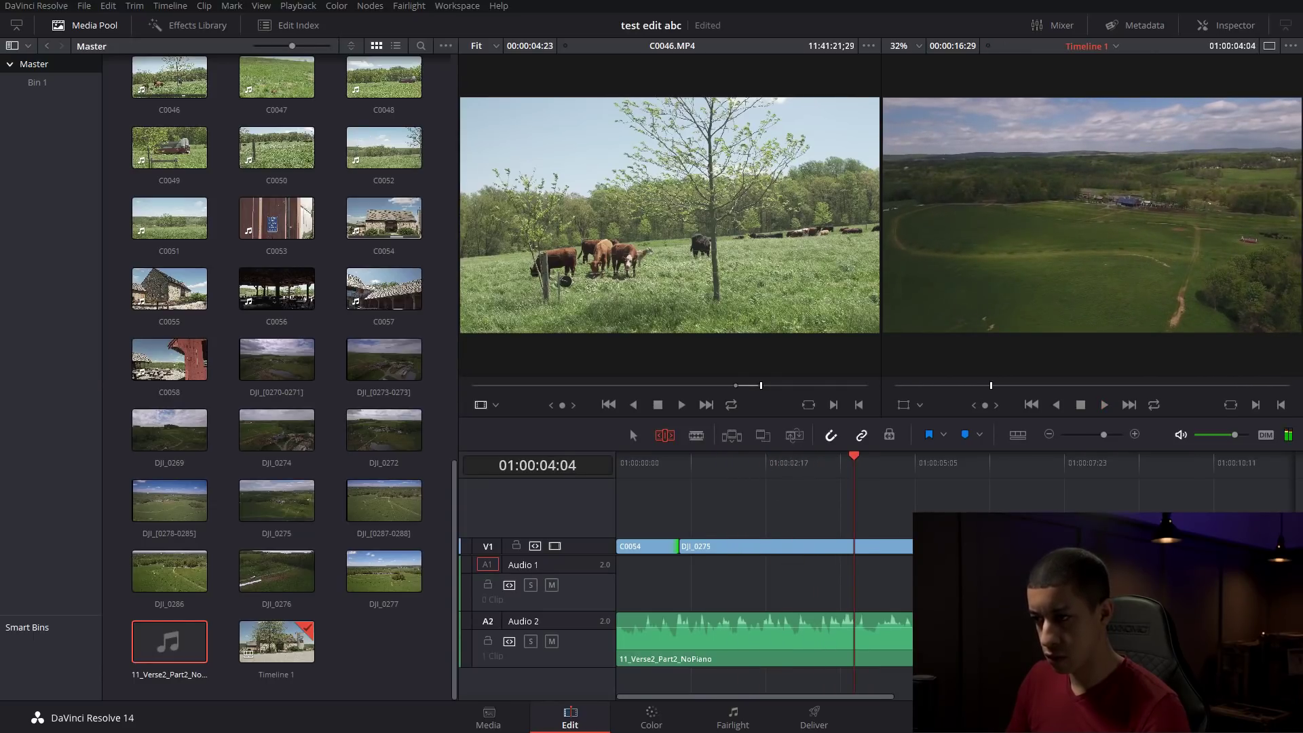
key(F10)
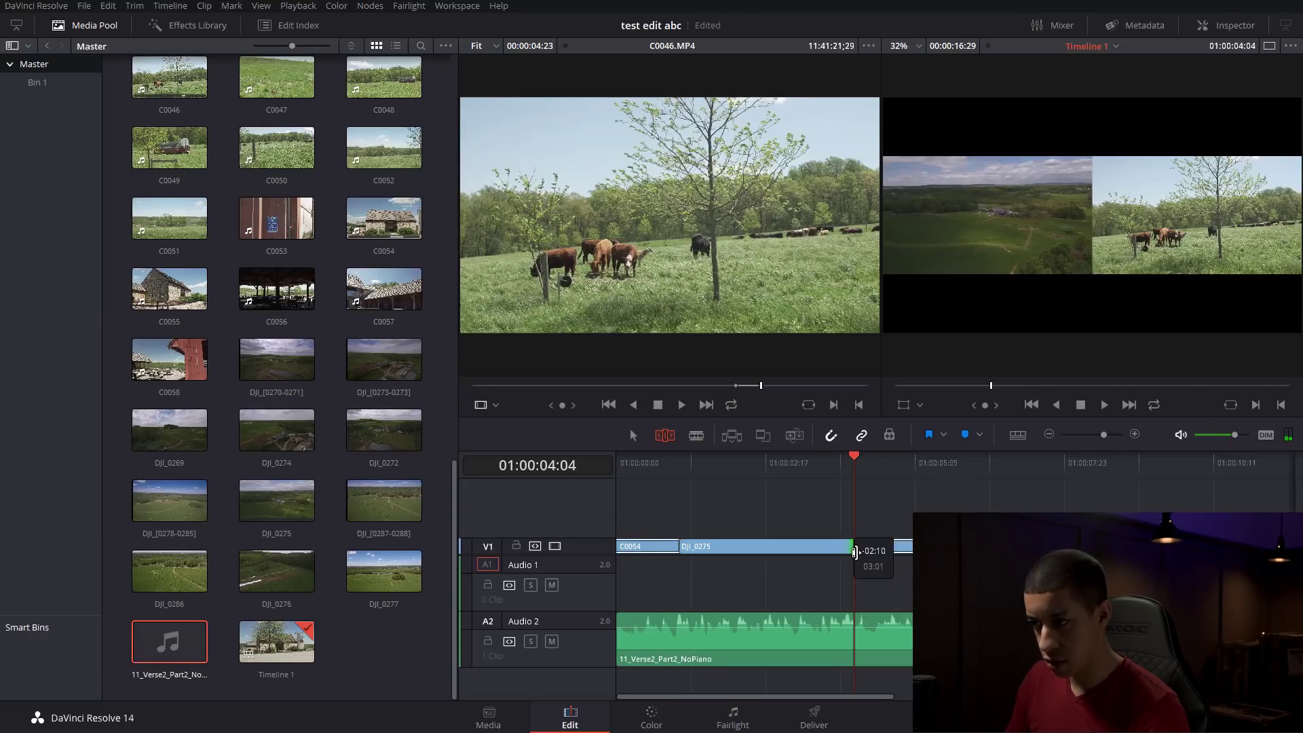
Play through C0046 with the music, stop at 01:00:06:25 and trim the clip's end back to the playhead.
key(space)
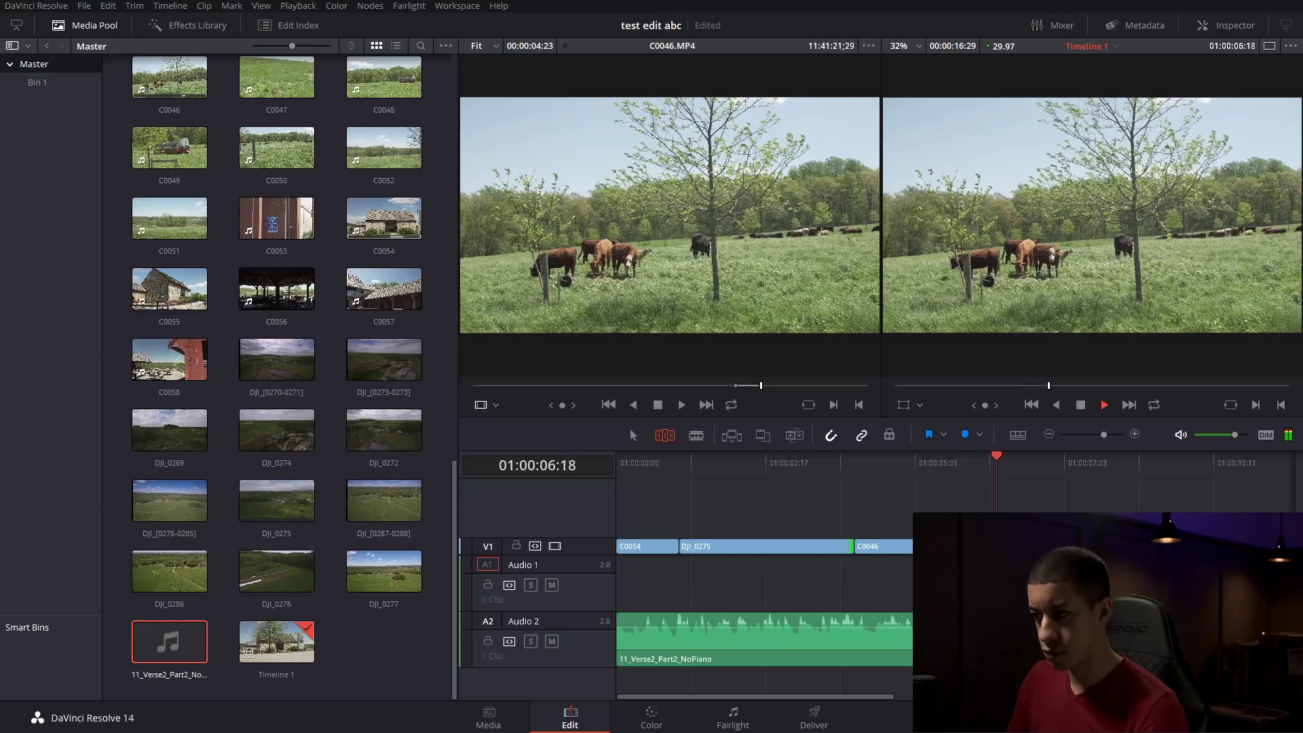
key(space)
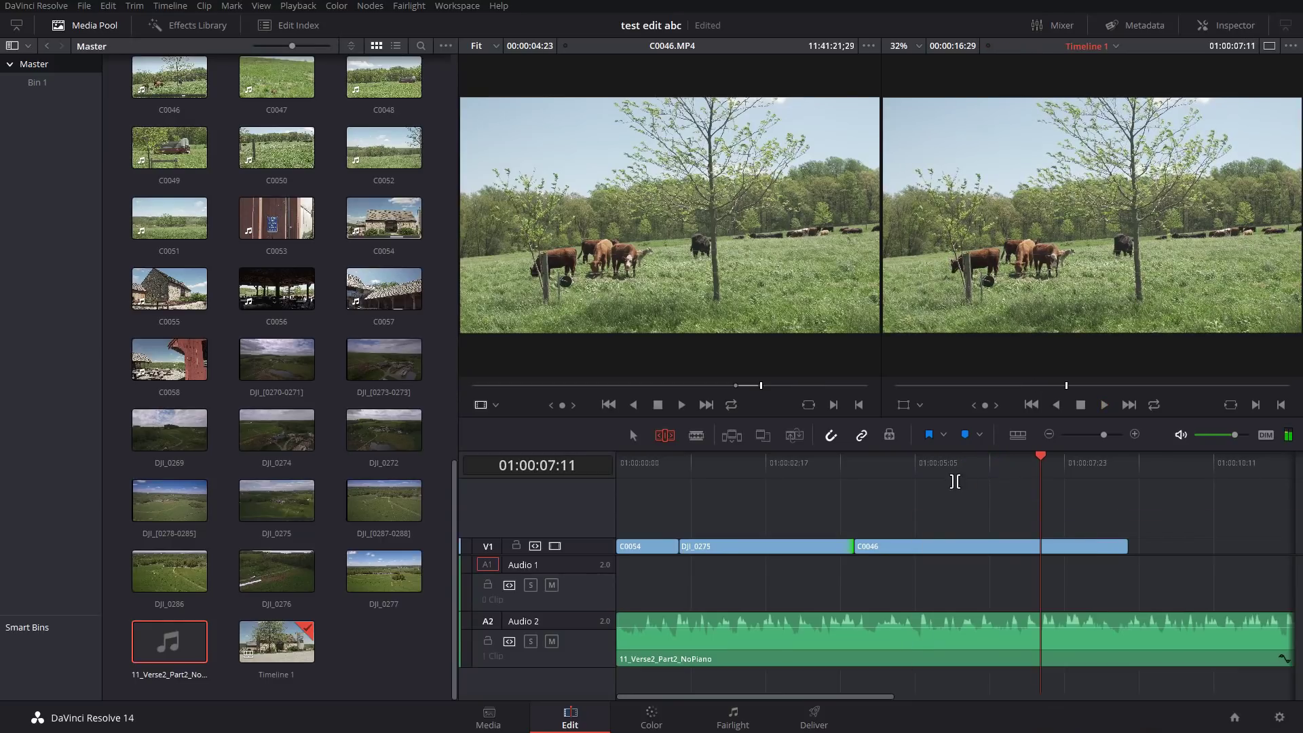
click(821, 469)
key(space)
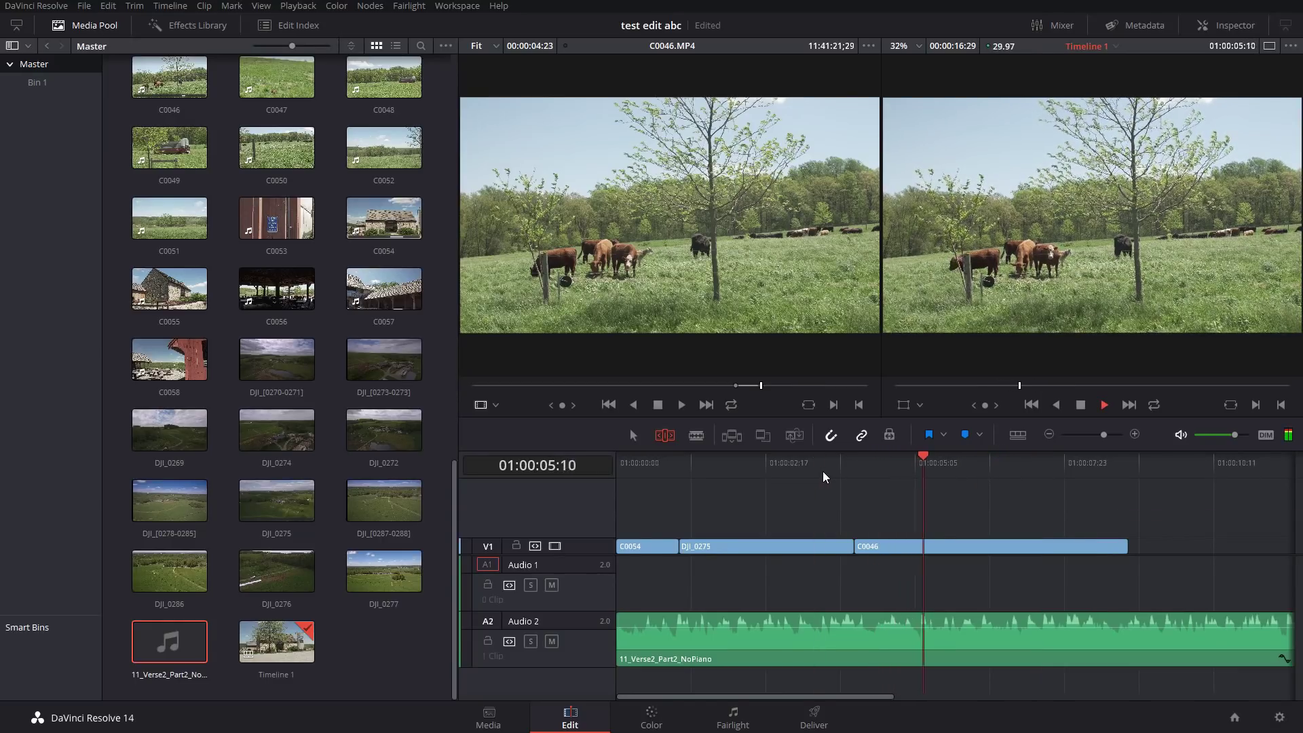
key(space)
drag(1126, 546, 1009, 546)
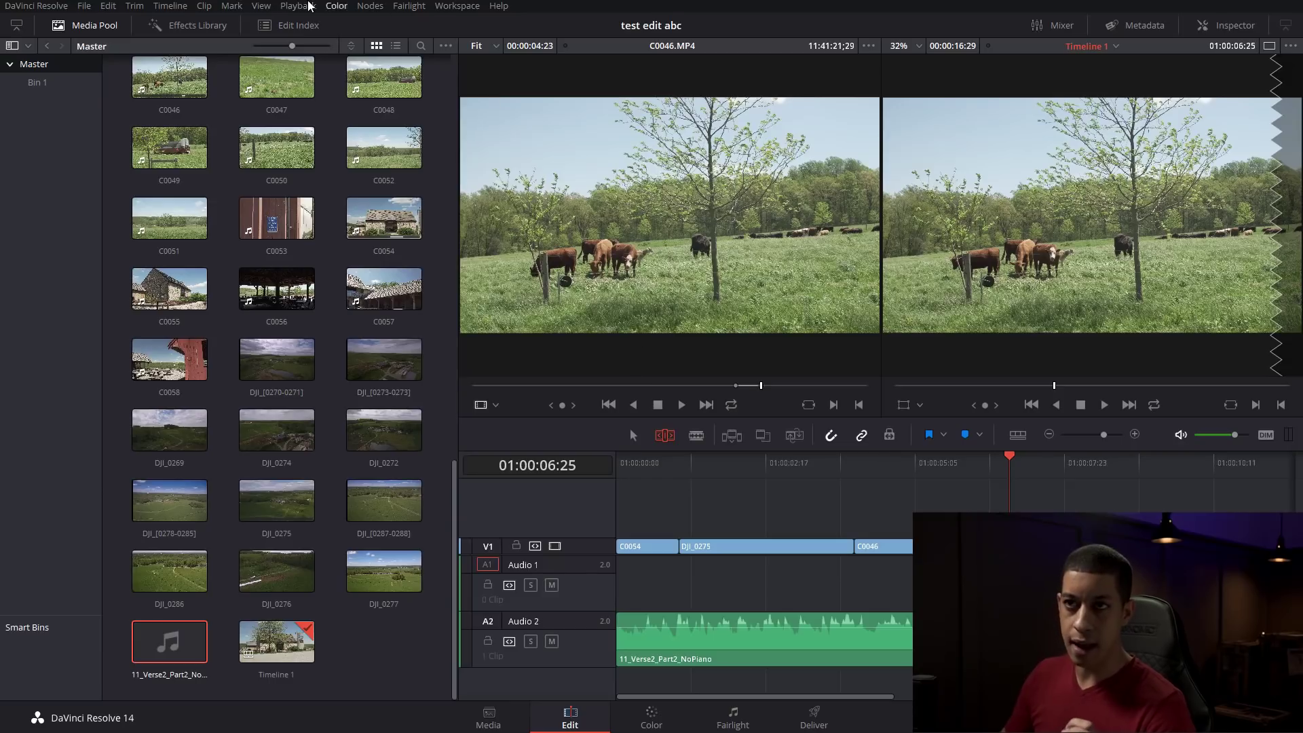
Set the playback render cache to Smart and play the cached opening of the timeline.
click(315, 6)
mouse_move(336, 54)
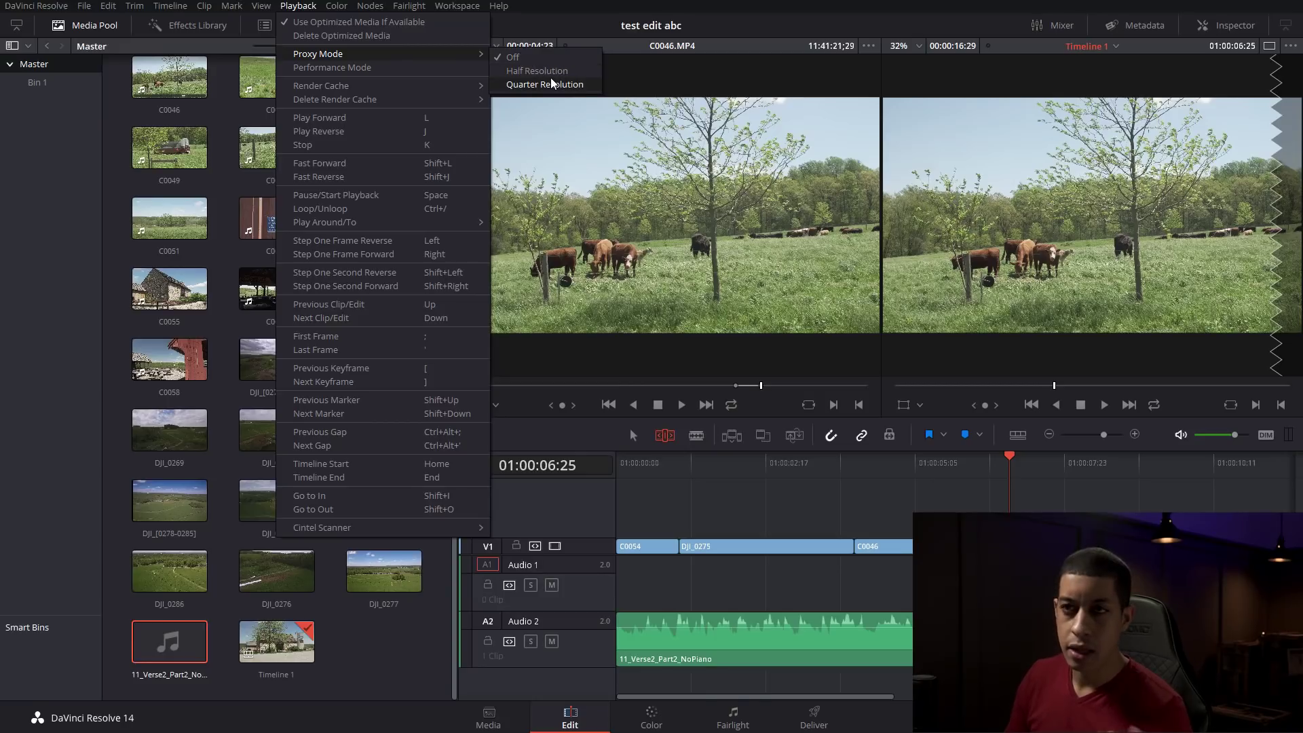
mouse_move(447, 87)
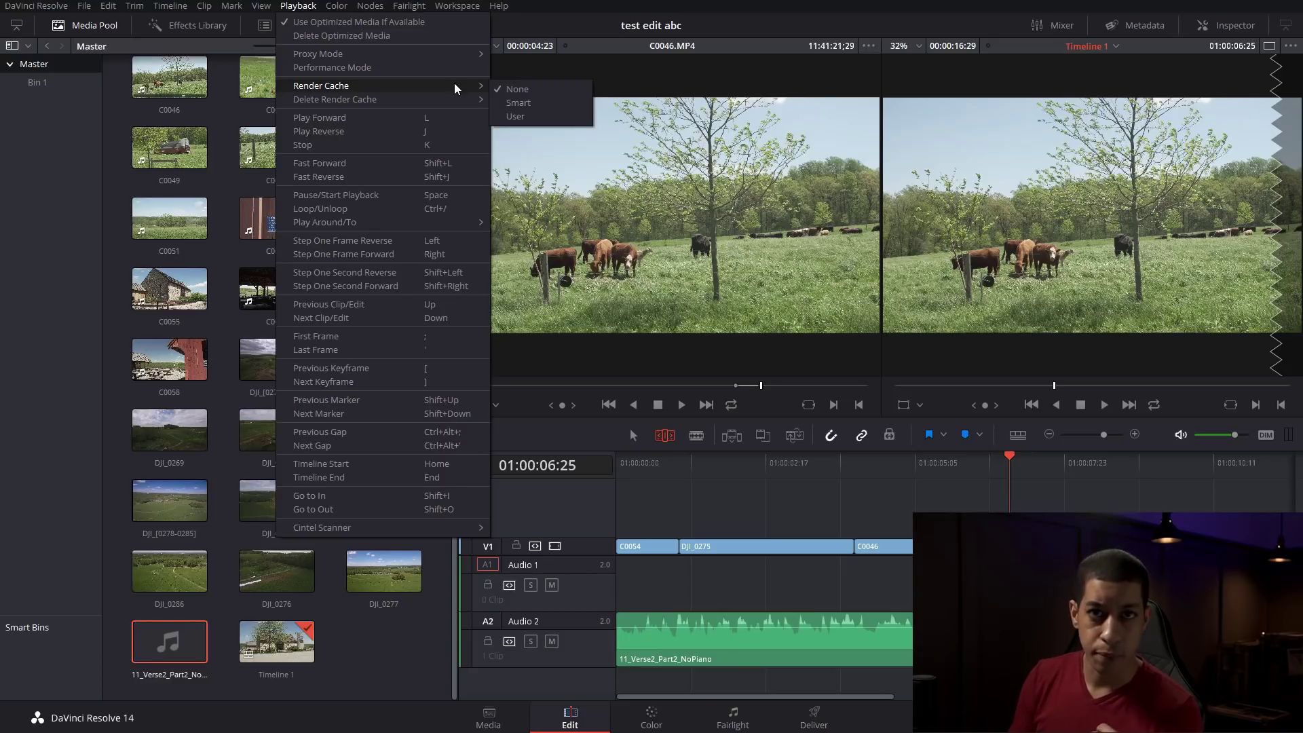
click(547, 107)
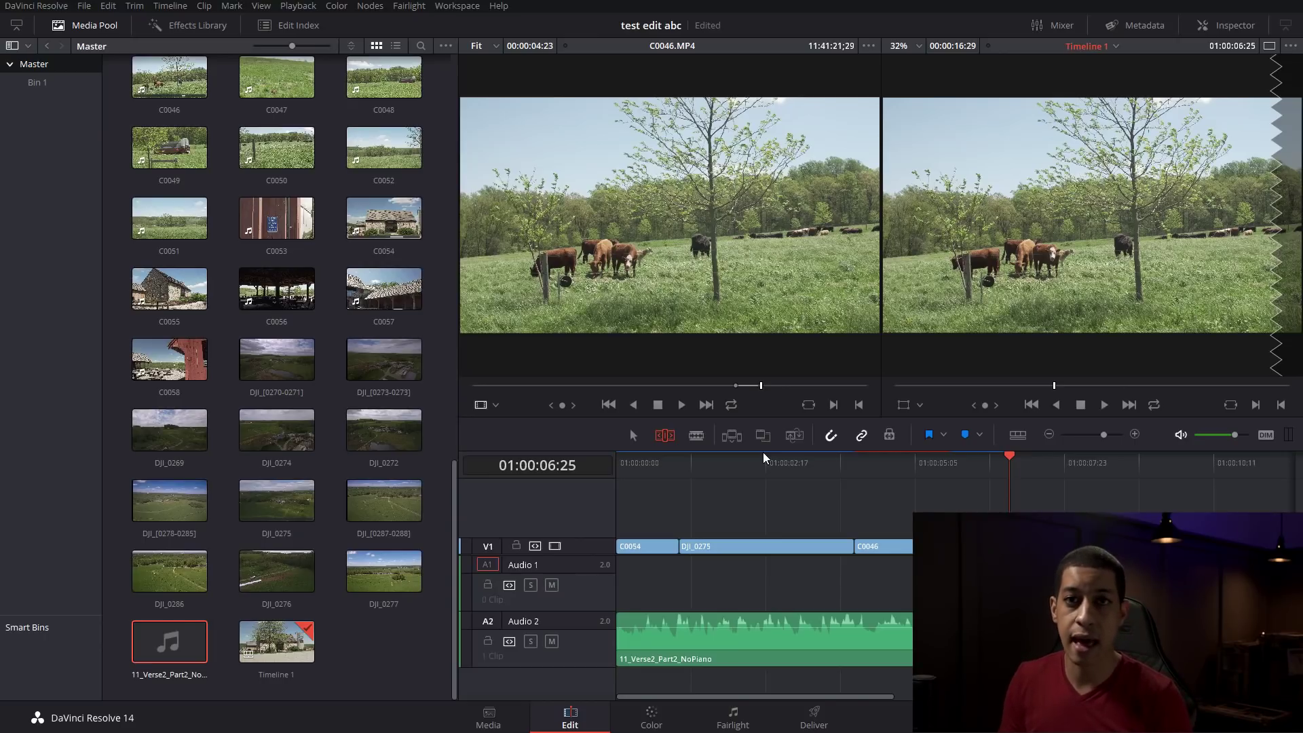
click(645, 466)
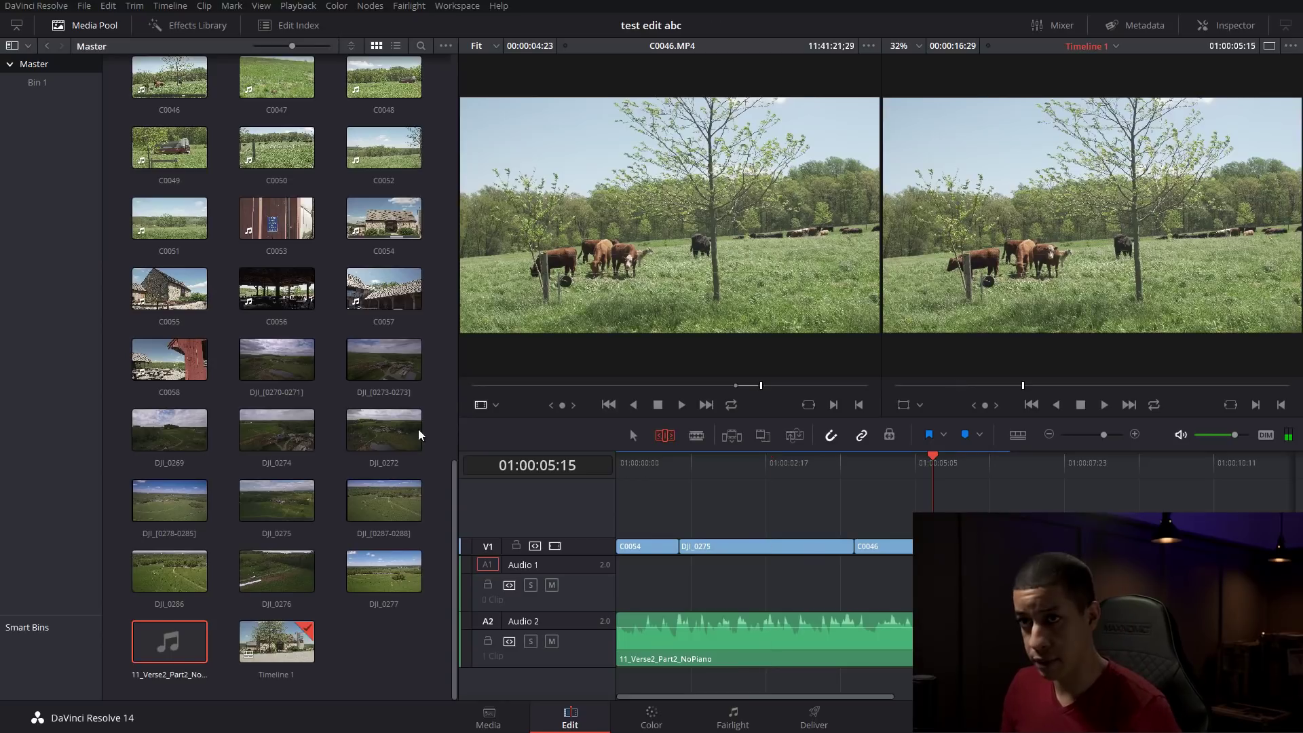
Open C0038 from the media pool, skim through it and mark an In point on the close pig around 11:32:36.
scroll(283, 375, up, 4)
scroll(282, 366, up, 3)
click(277, 344)
drag(705, 383, 531, 383)
key(space)
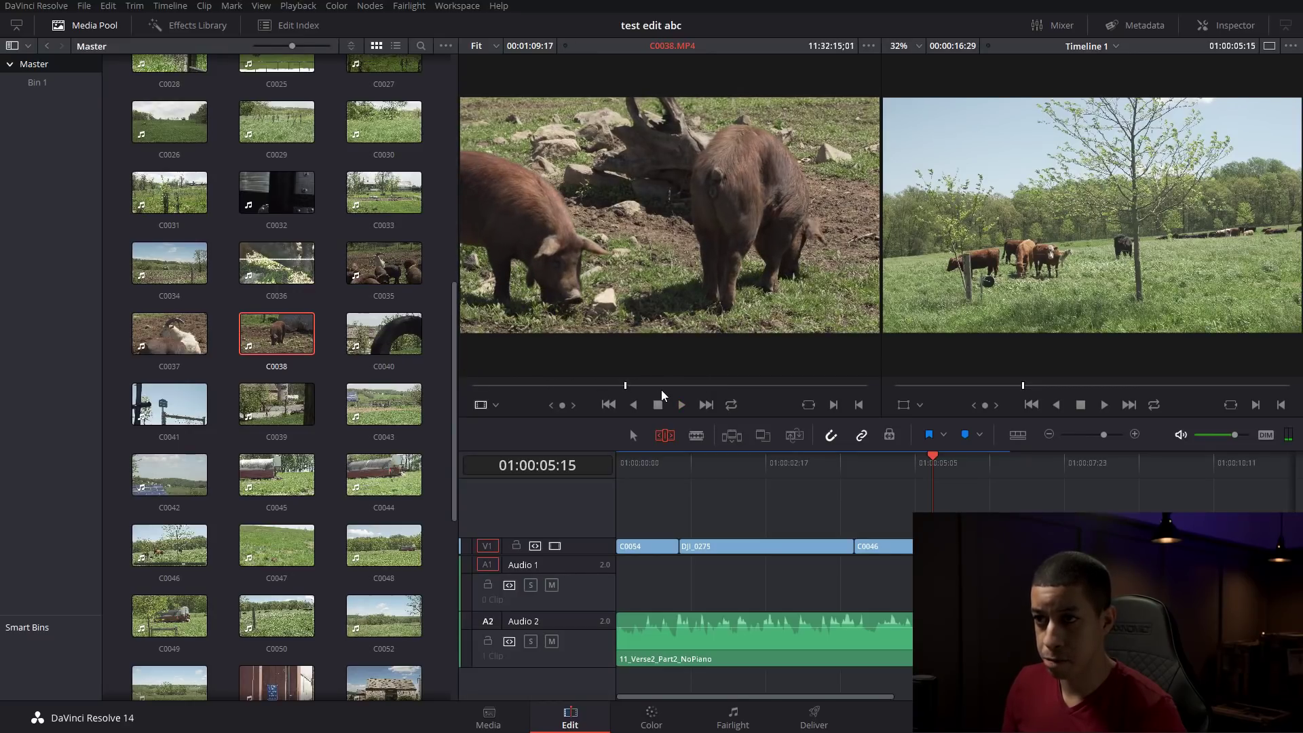
click(646, 384)
key(space)
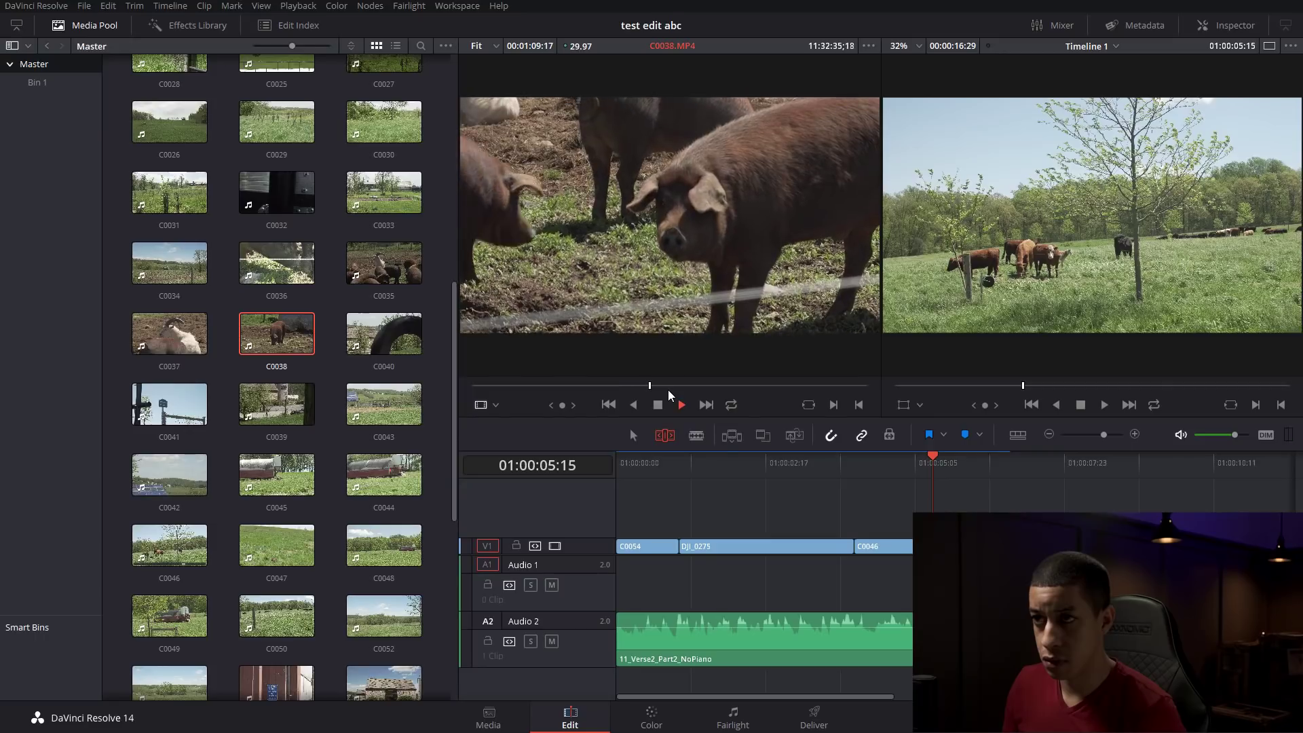
key(space)
click(833, 405)
key(space)
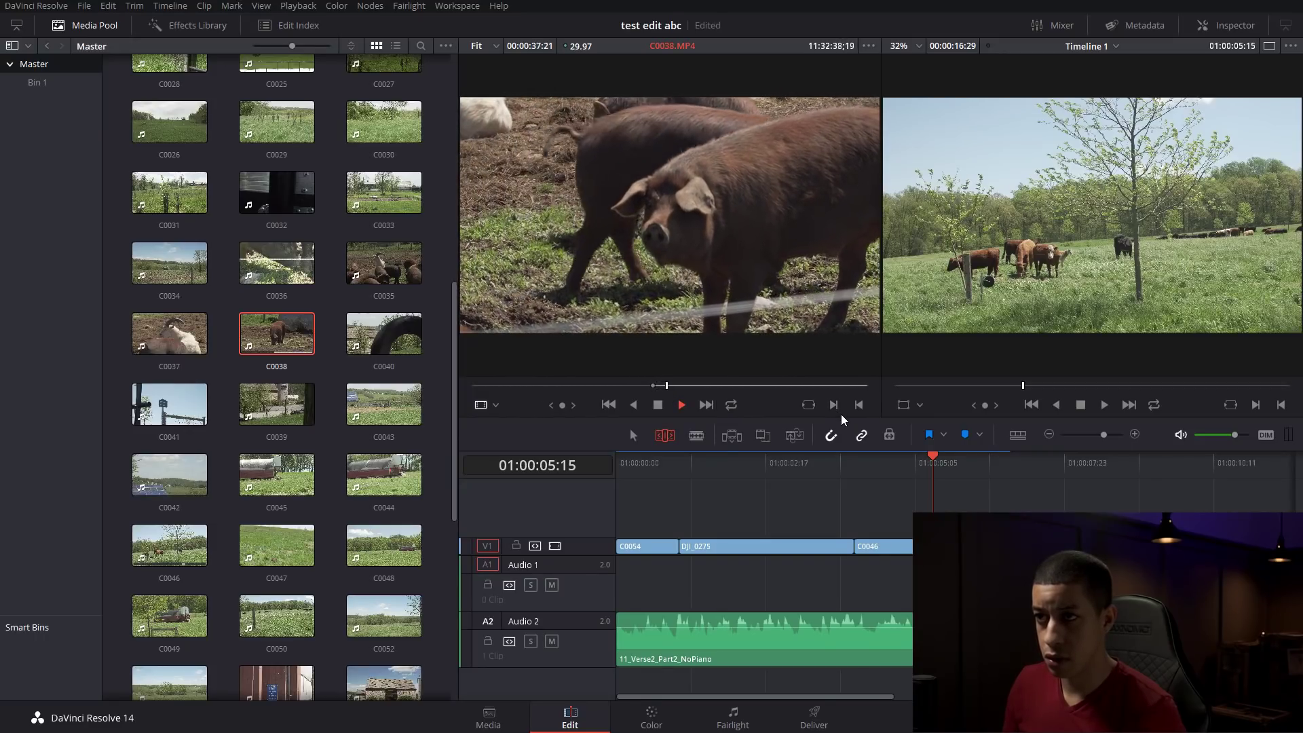
Mark the Out point of C0038 at 11:32:41;05 and add the marked range after C0046 on V1.
key(space)
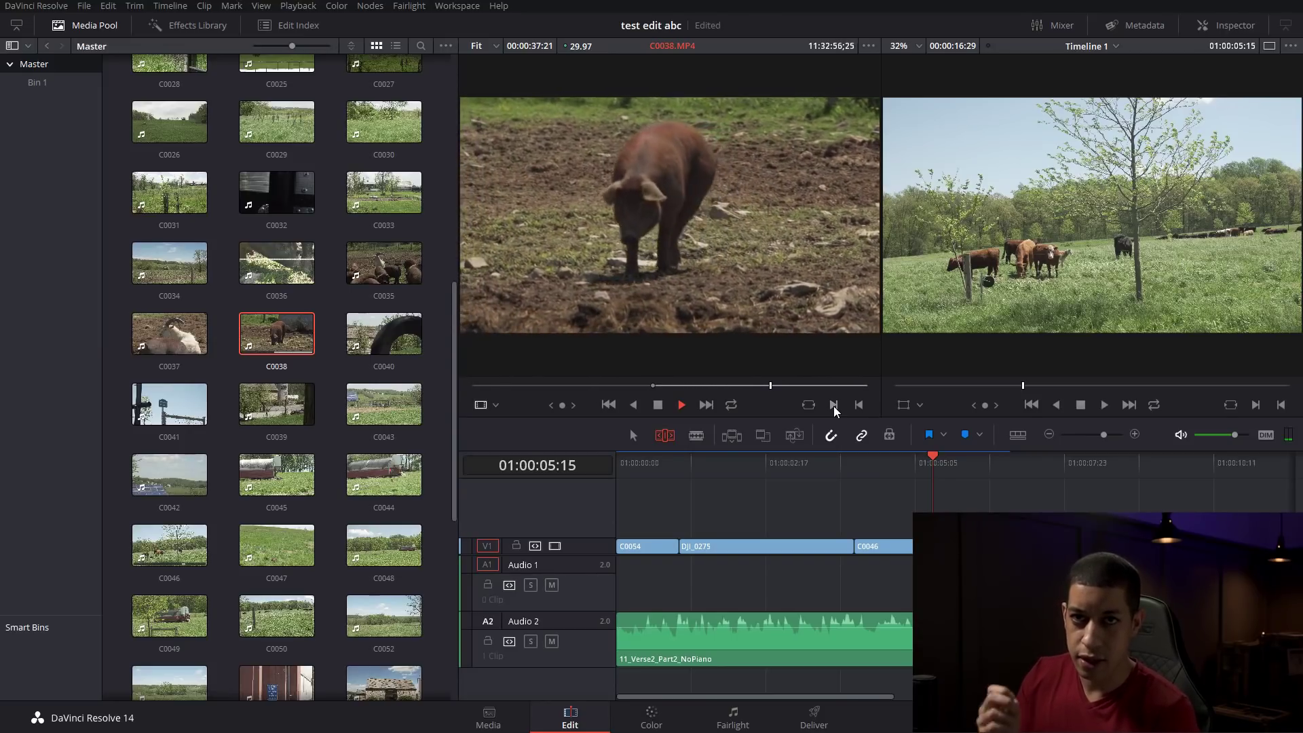
key(space)
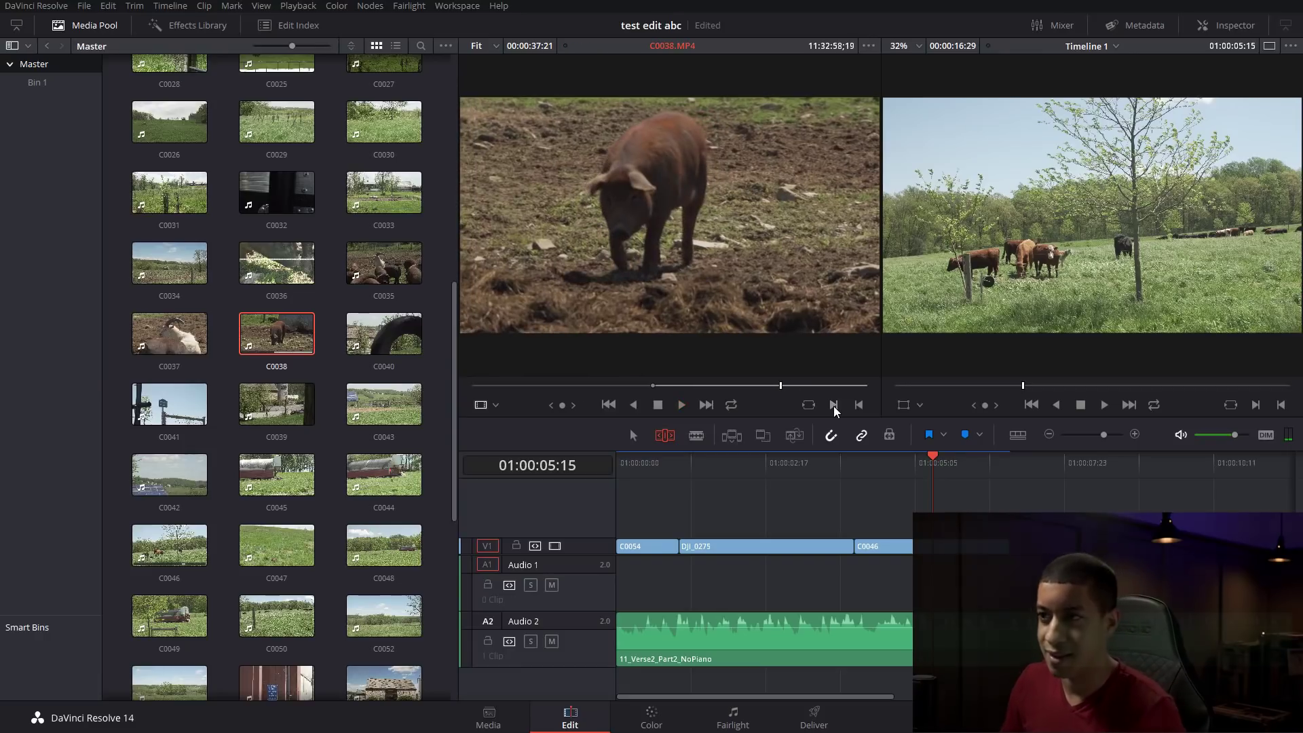
drag(778, 385, 757, 388)
Ripple-trim the end of C0046 to 01:00:06:03 and trim the end of C0038 to the beat at 01:00:08:14.
drag(1004, 544, 961, 545)
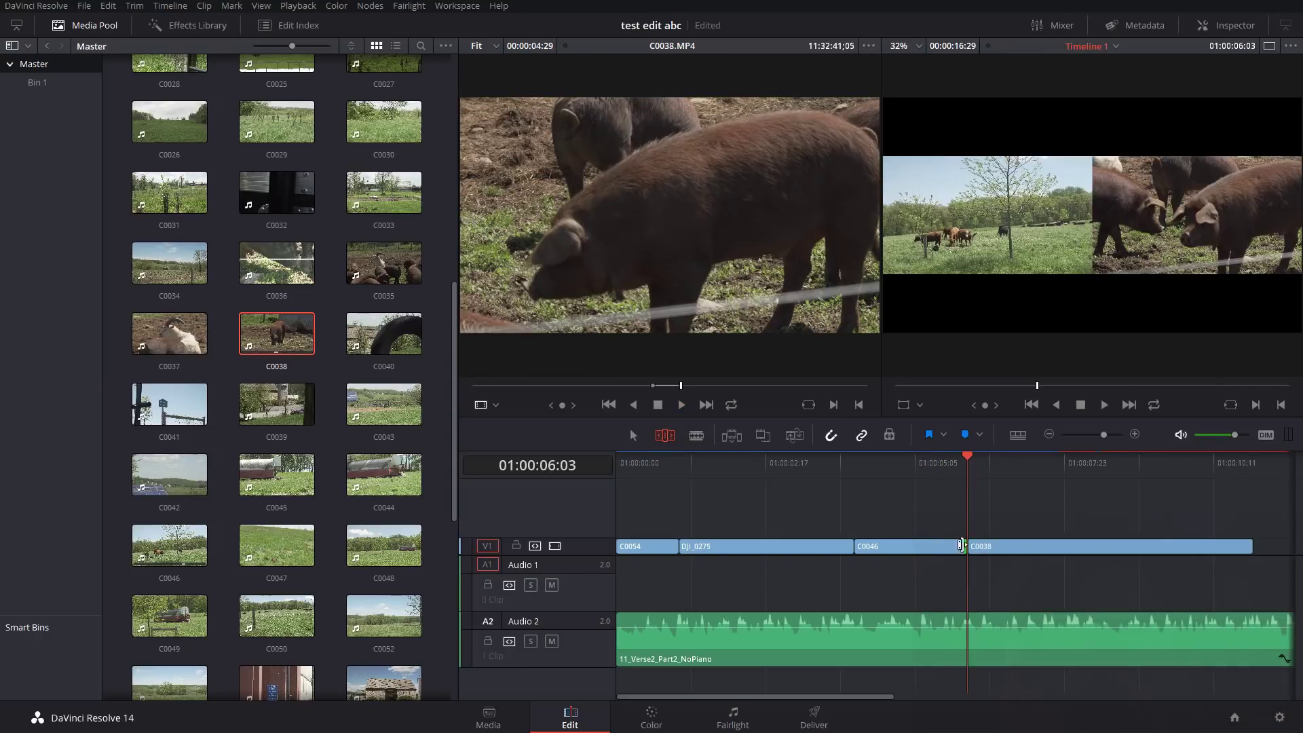
drag(894, 469, 878, 471)
key(space)
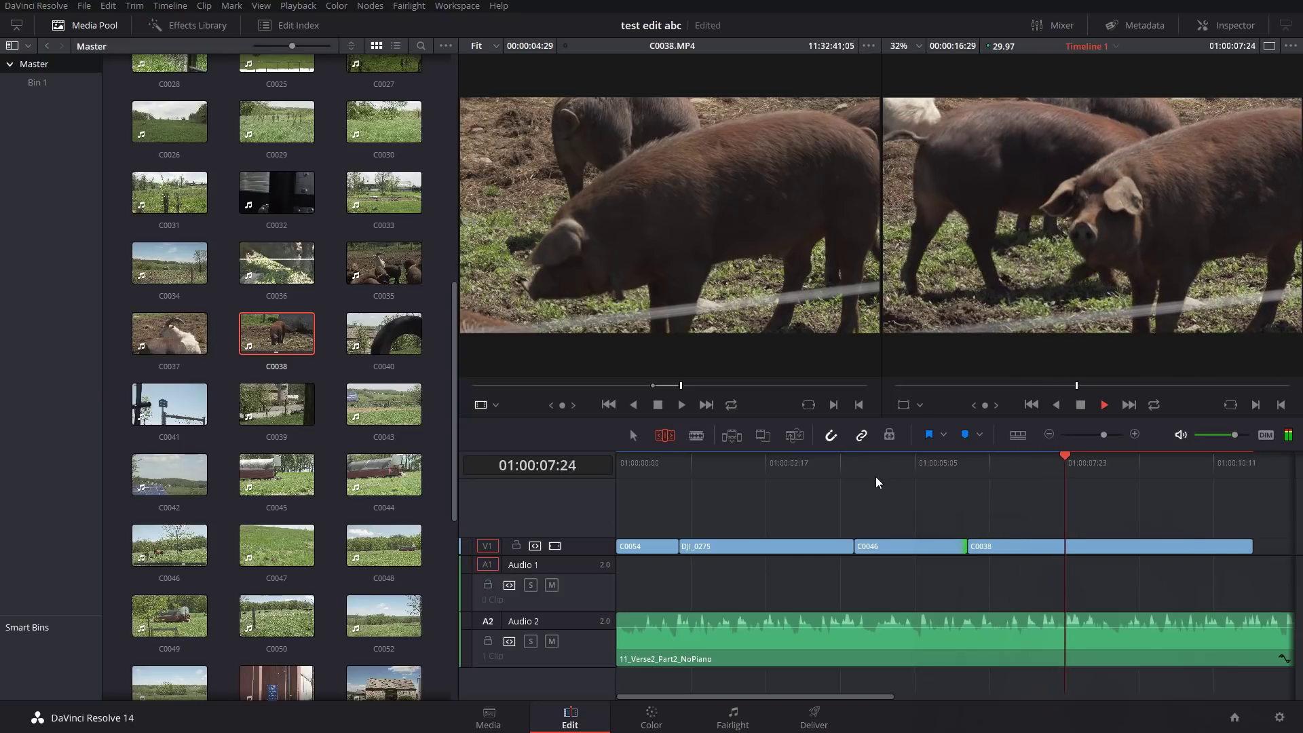
key(space)
drag(1116, 467, 1104, 467)
drag(1243, 547, 1103, 547)
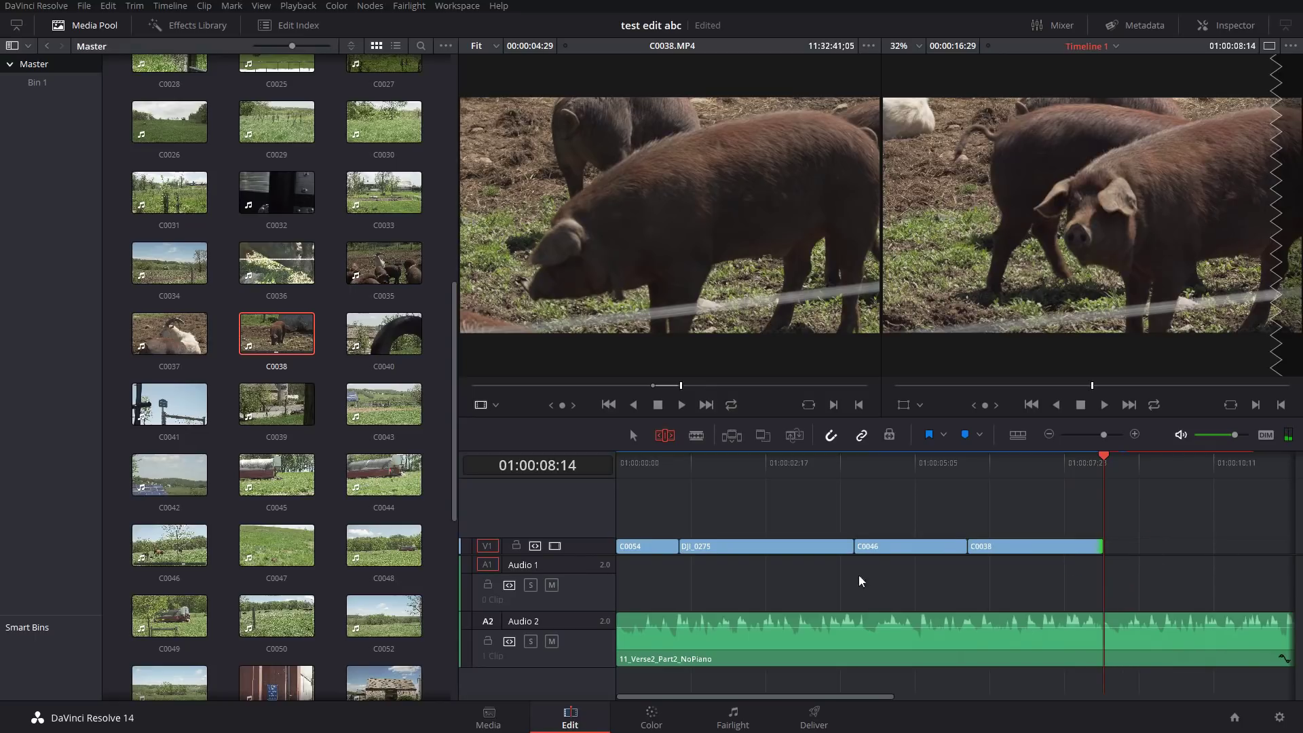
Mark a 00:00:04:16 range of C0045 ending at 11:40:08;13 and add only its video after C0038 on V1.
click(284, 466)
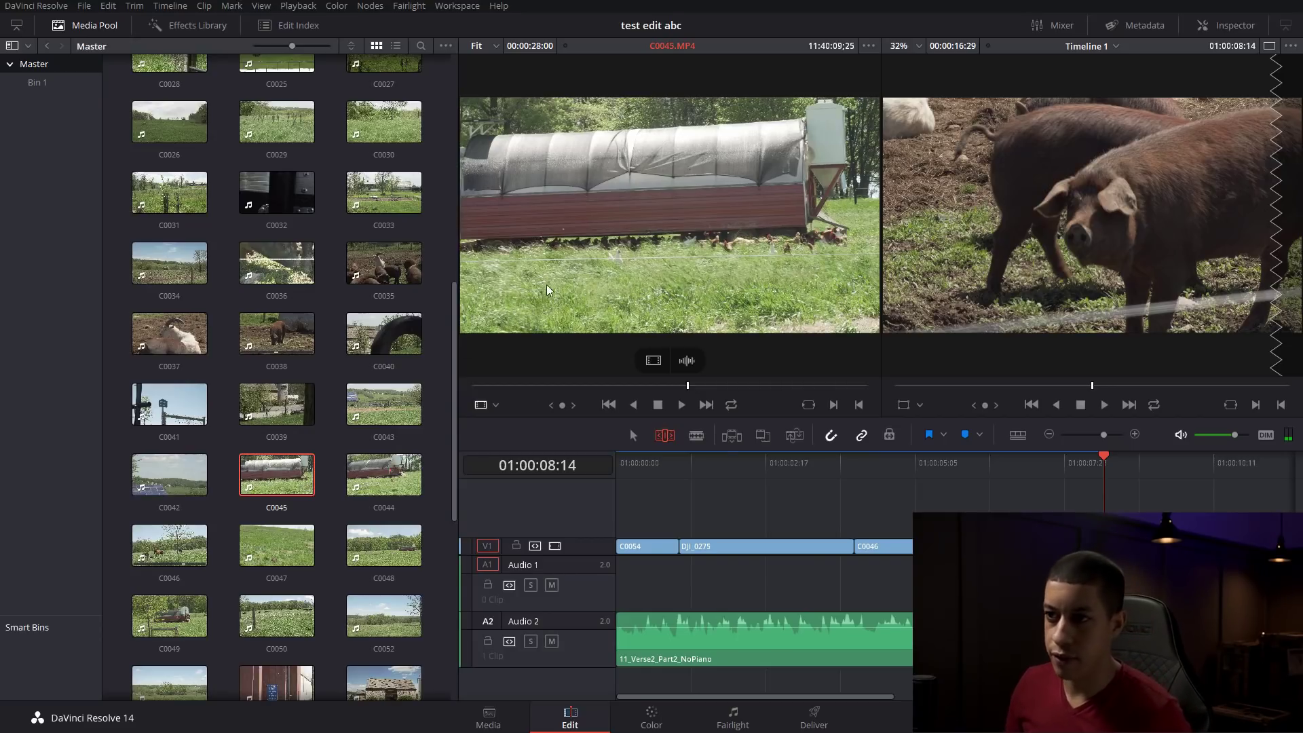
click(514, 385)
drag(517, 389, 609, 392)
key(space)
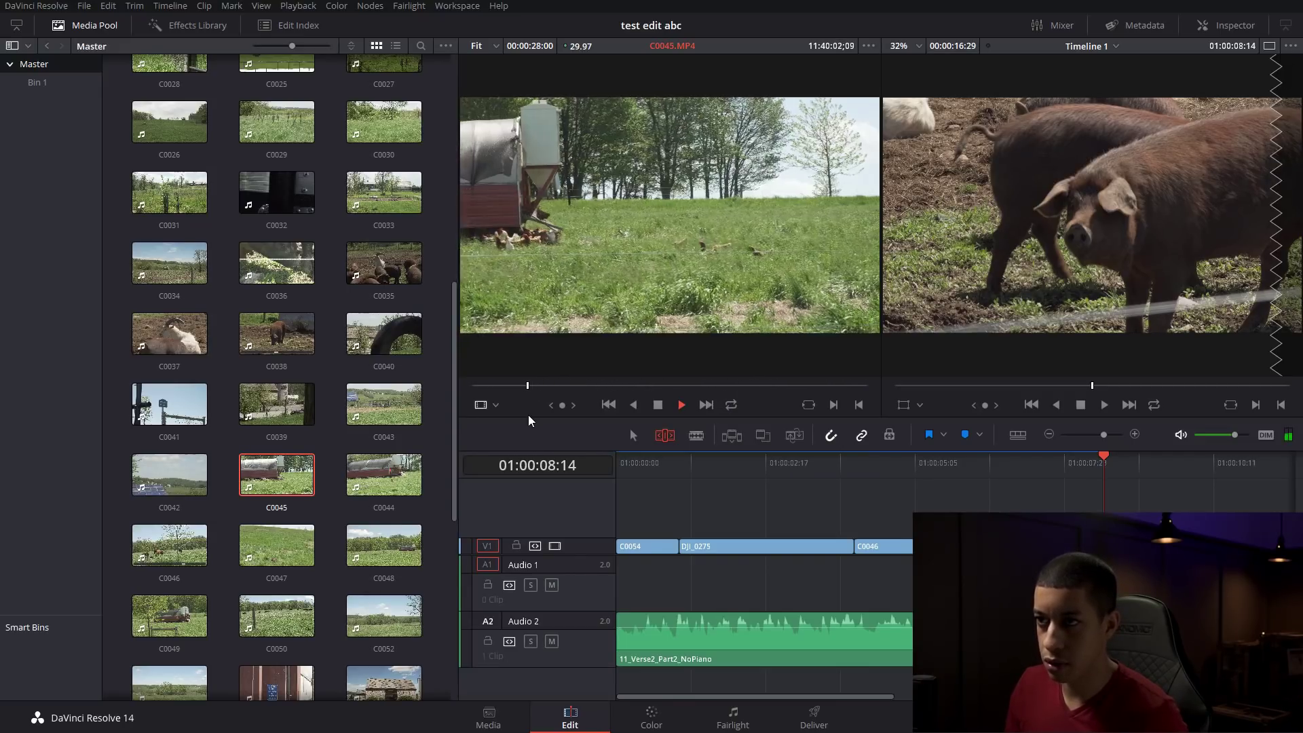
click(834, 406)
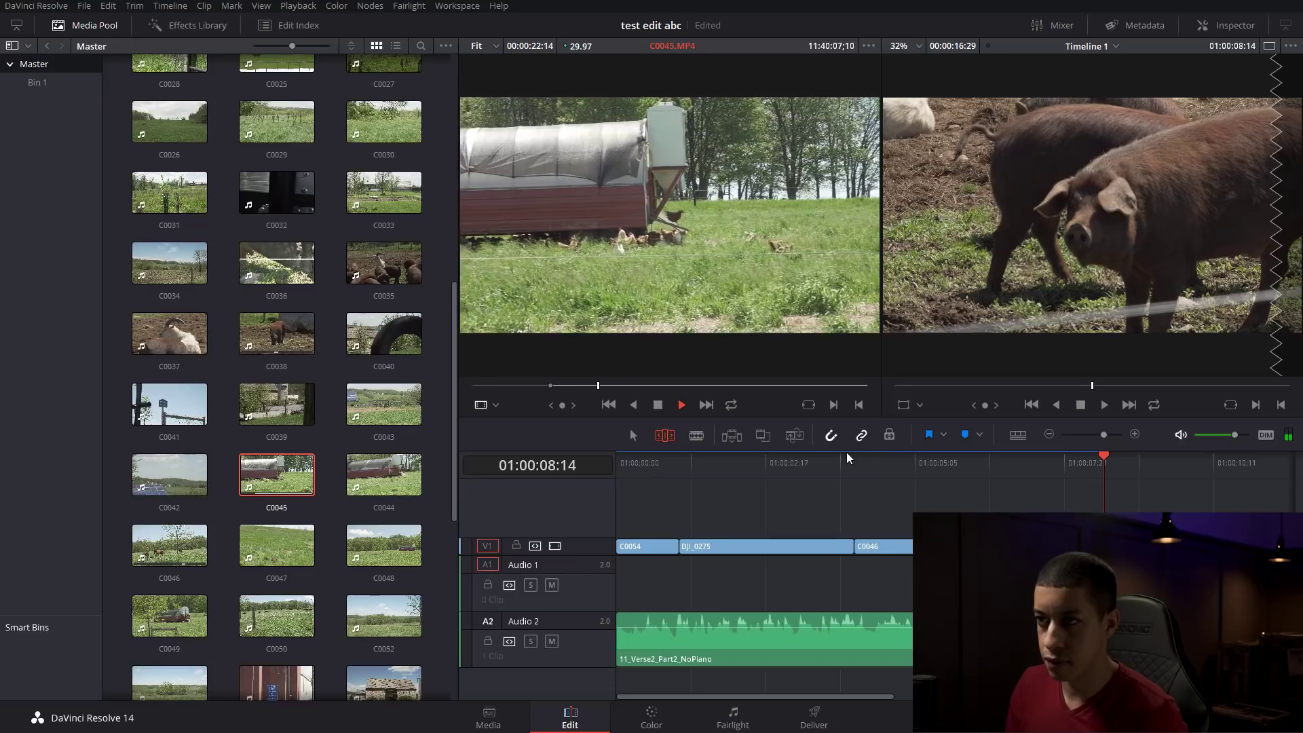
click(858, 404)
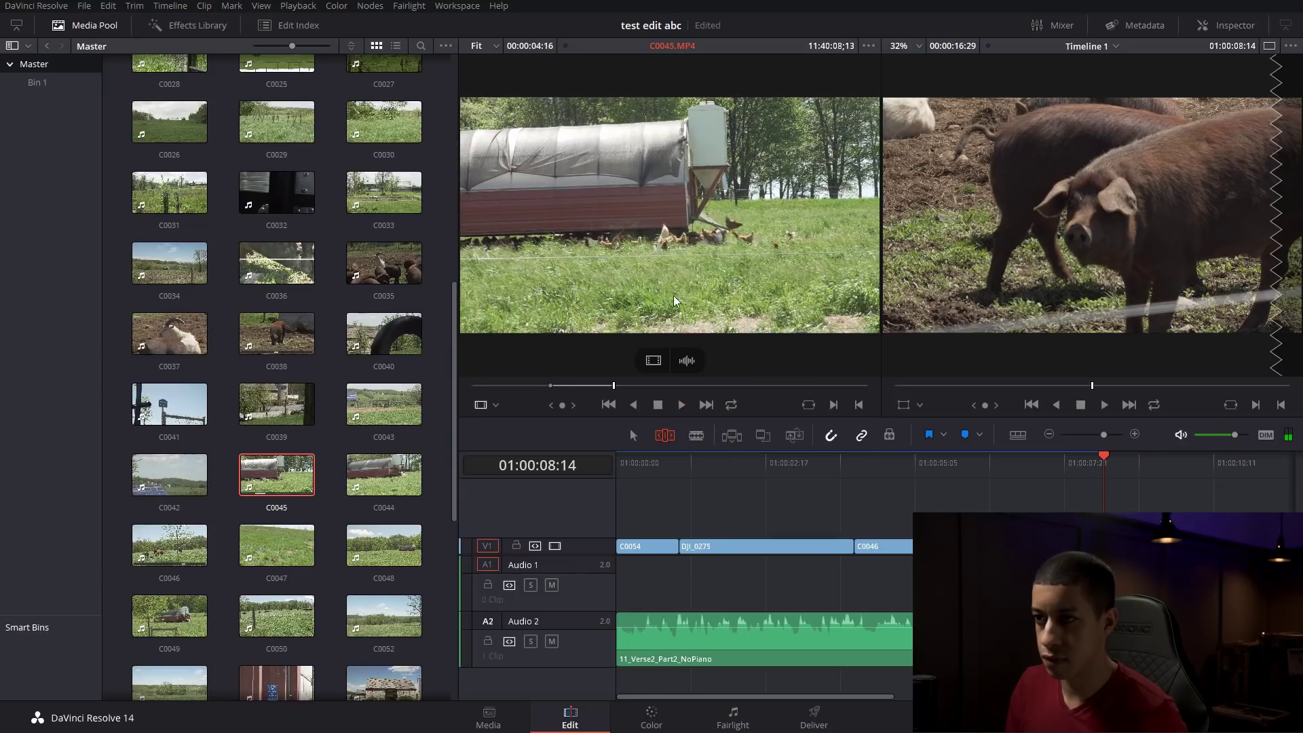
drag(656, 360, 1117, 543)
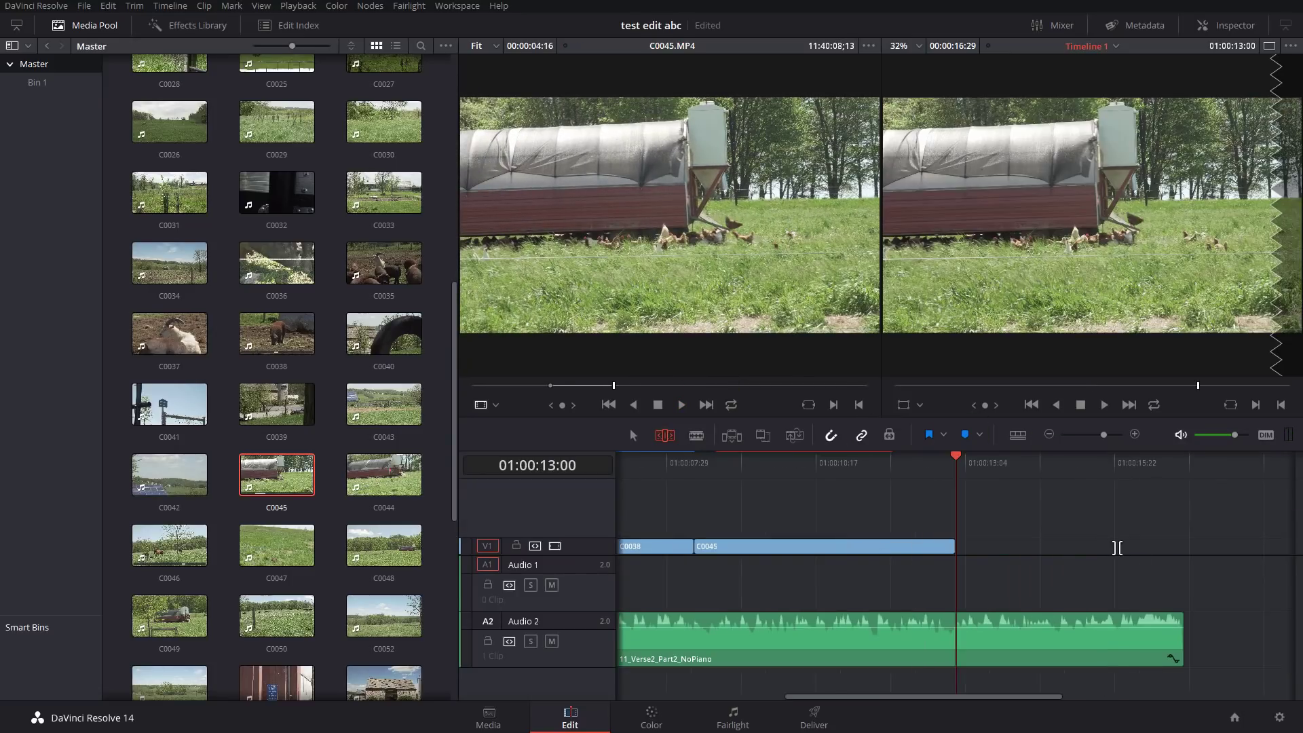
Play the cut from C0038 into C0045 against the music to check C0045's opening frames.
click(687, 453)
key(space)
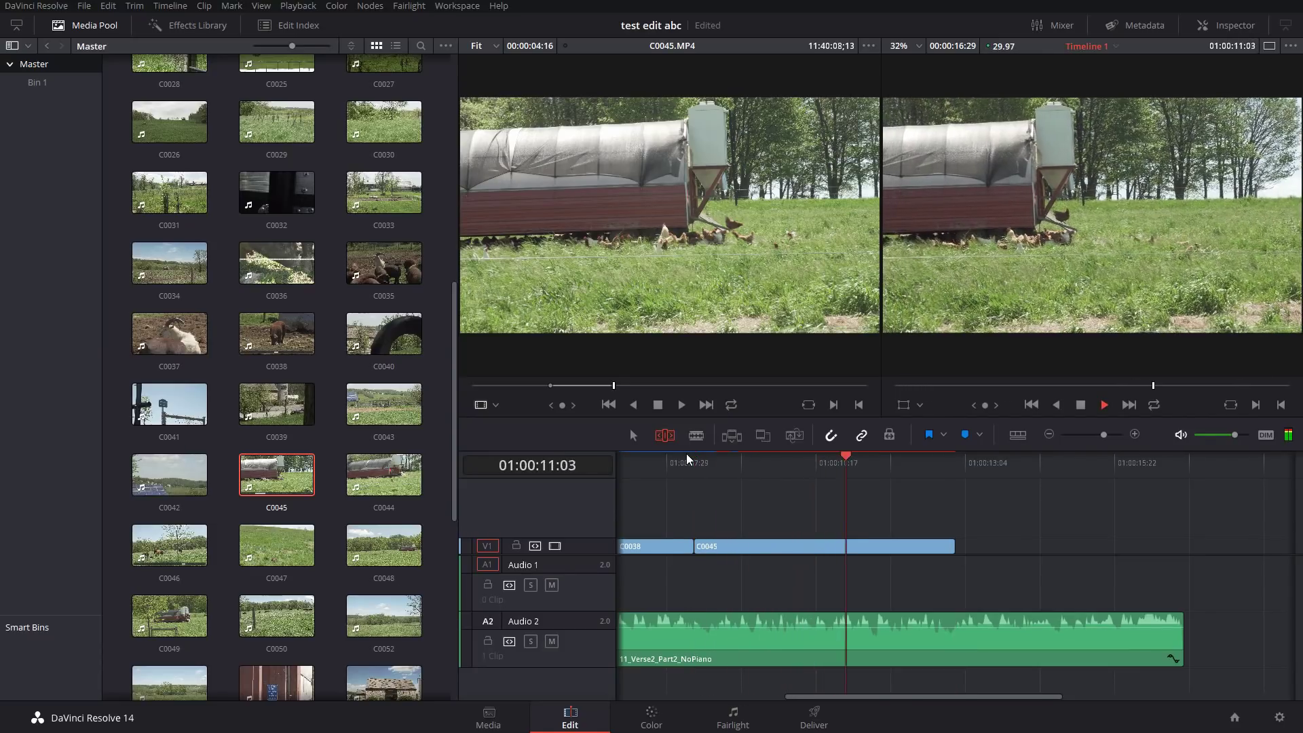
click(666, 465)
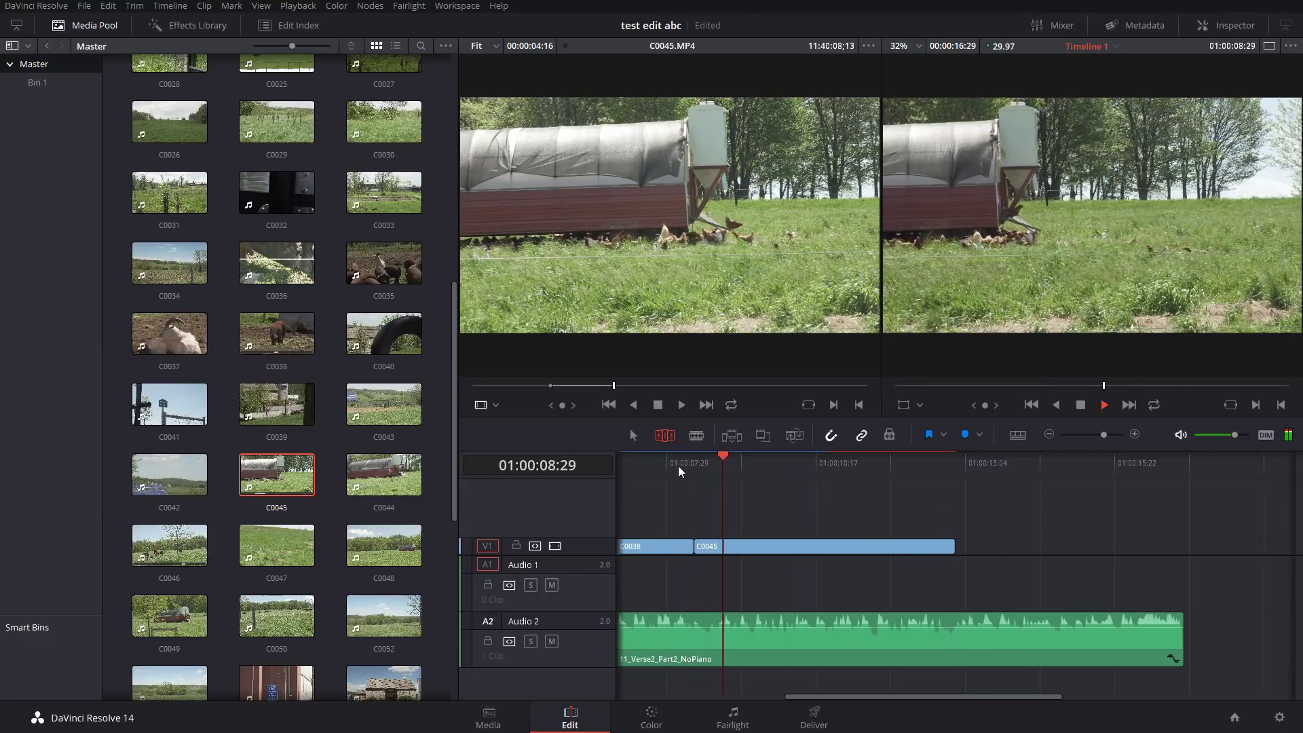
key(space)
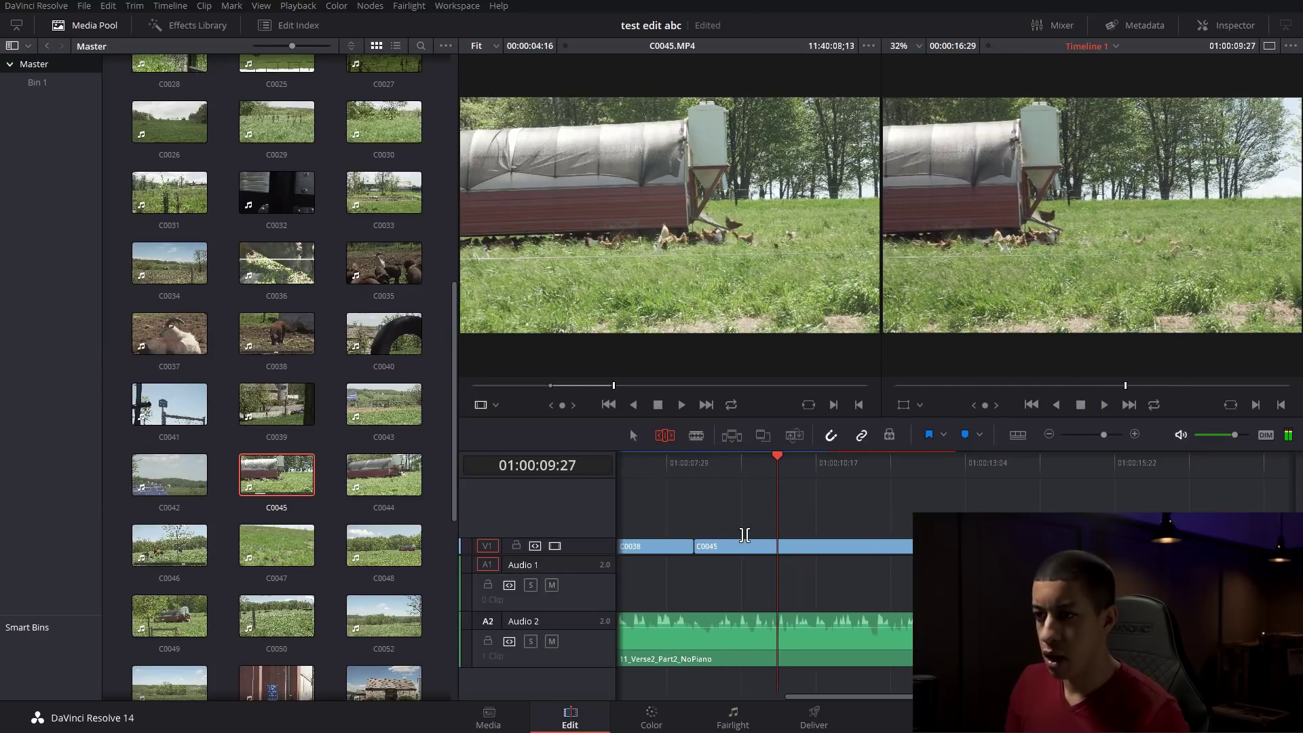
click(661, 470)
key(space)
key(space)
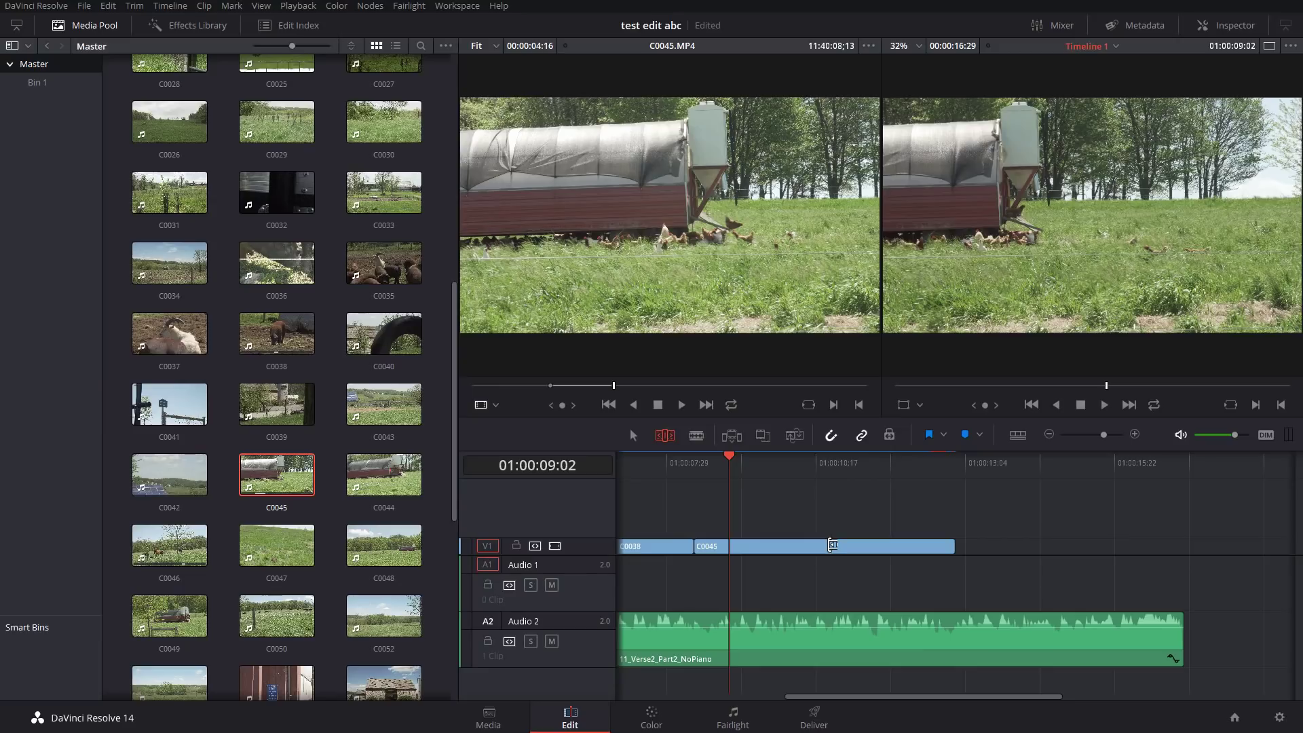
Slip C0045 on V1 to a later portion of its footage and return the playhead to its start at 01:00:08:14.
drag(832, 545, 804, 545)
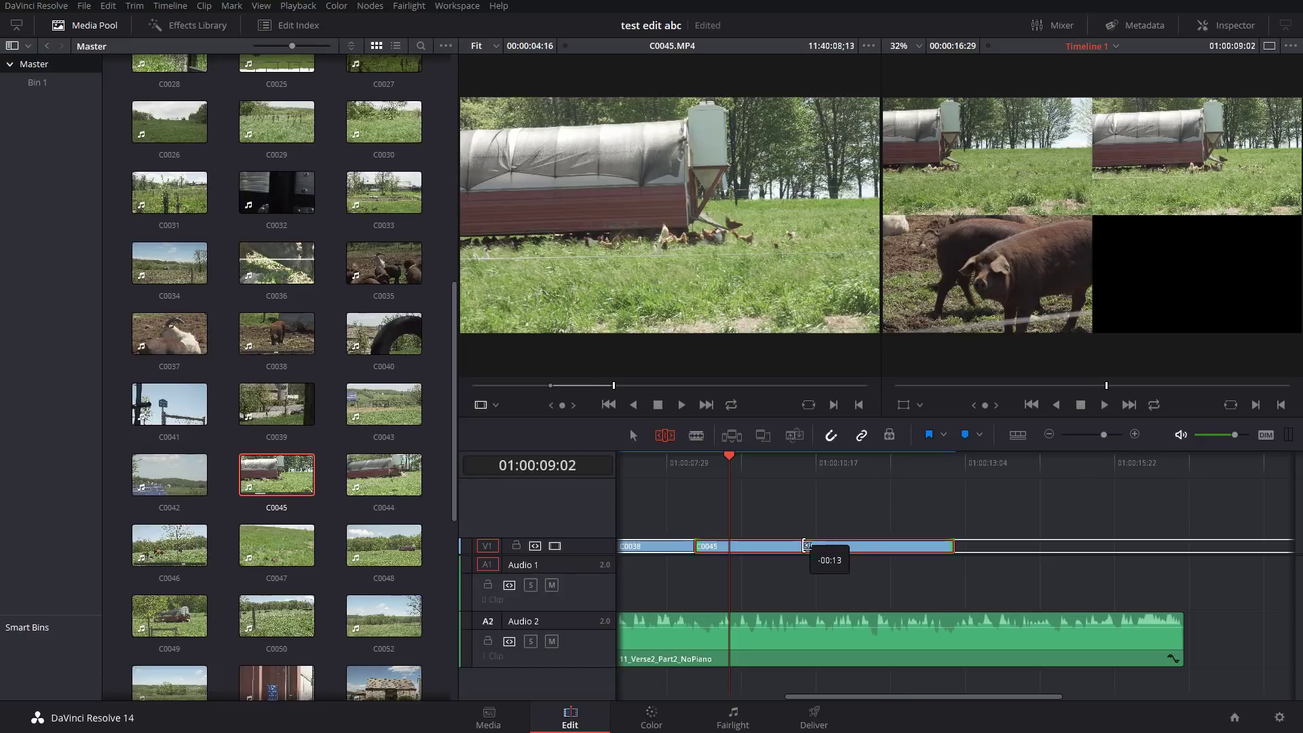
drag(805, 545, 803, 545)
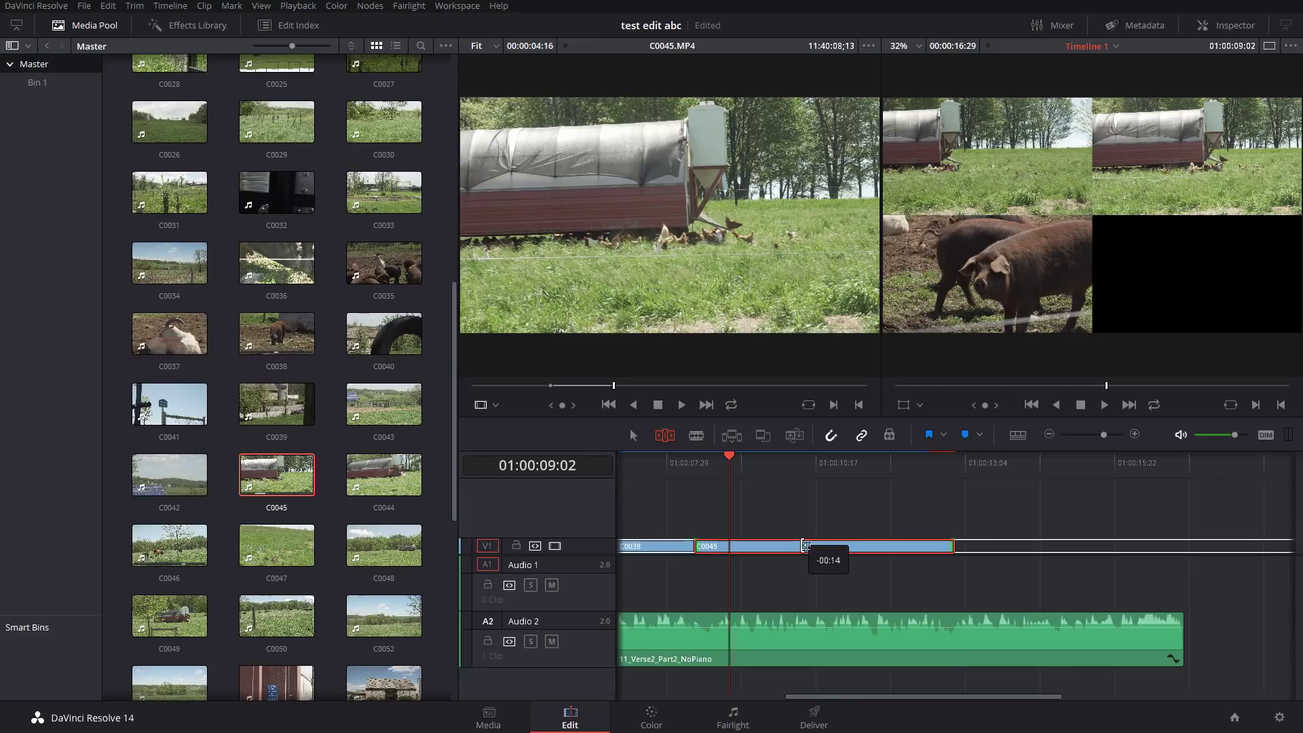
drag(805, 545, 614, 552)
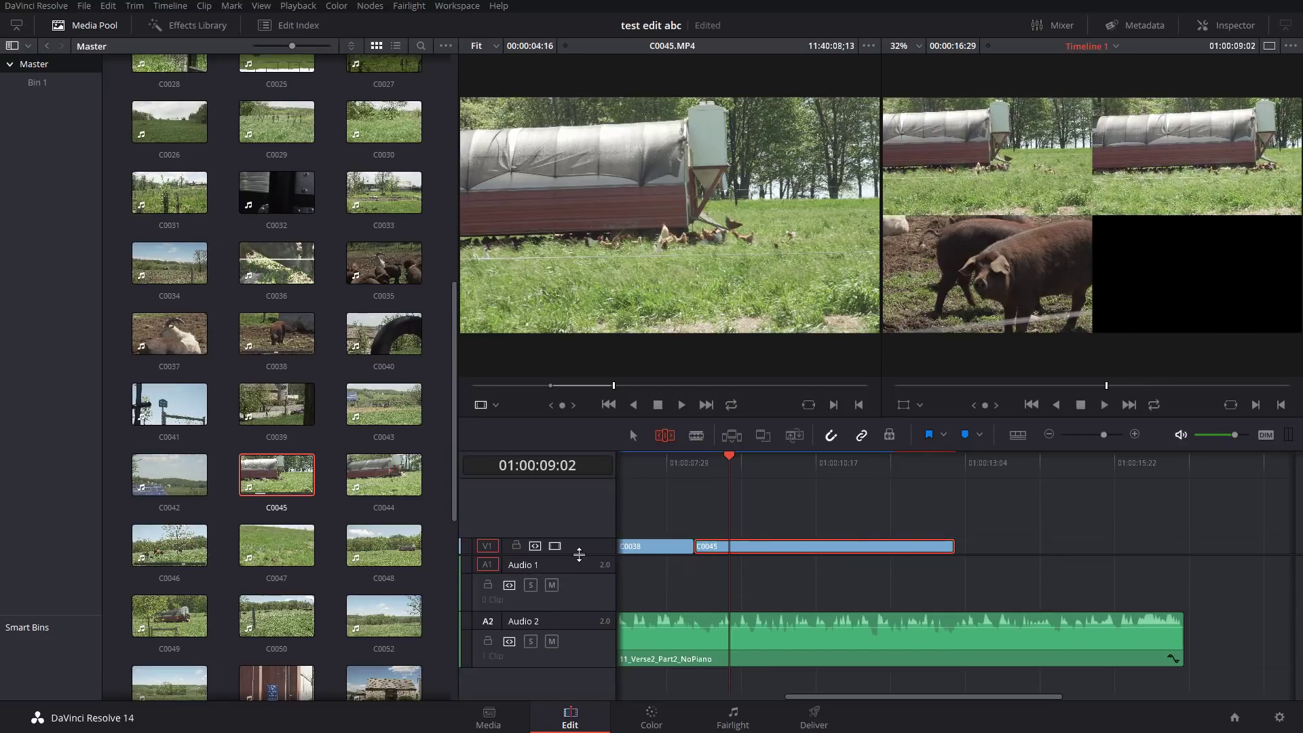
click(707, 459)
drag(706, 458, 694, 464)
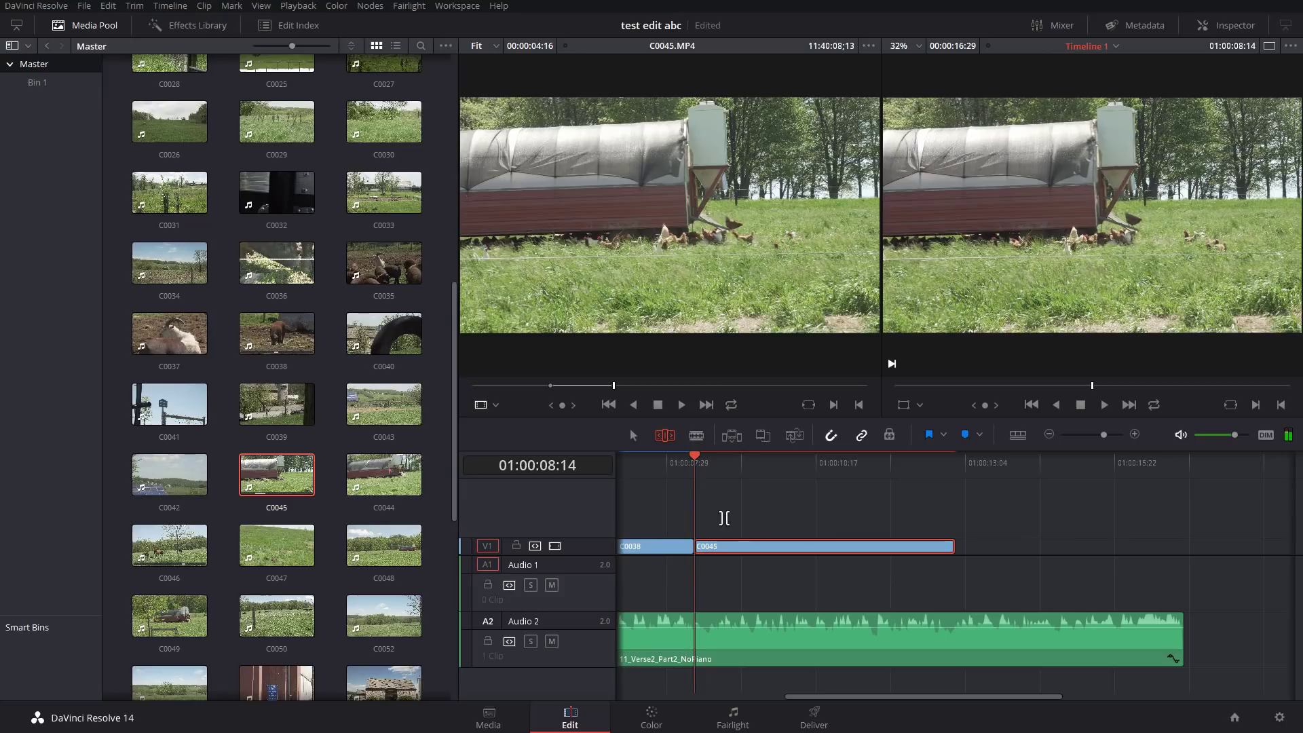
Try the timeline display with audio waveforms hidden, filmstrip thumbnails on the clips and a taller video track.
click(1019, 436)
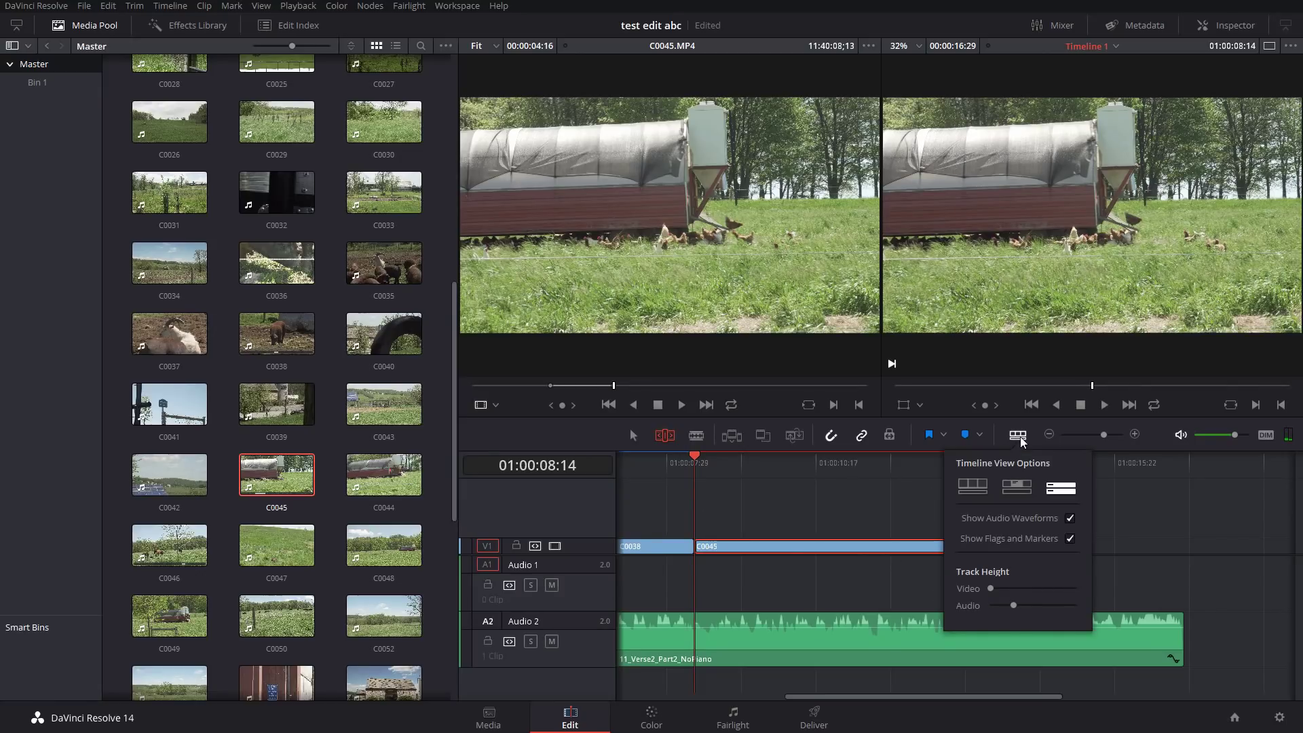
click(1072, 520)
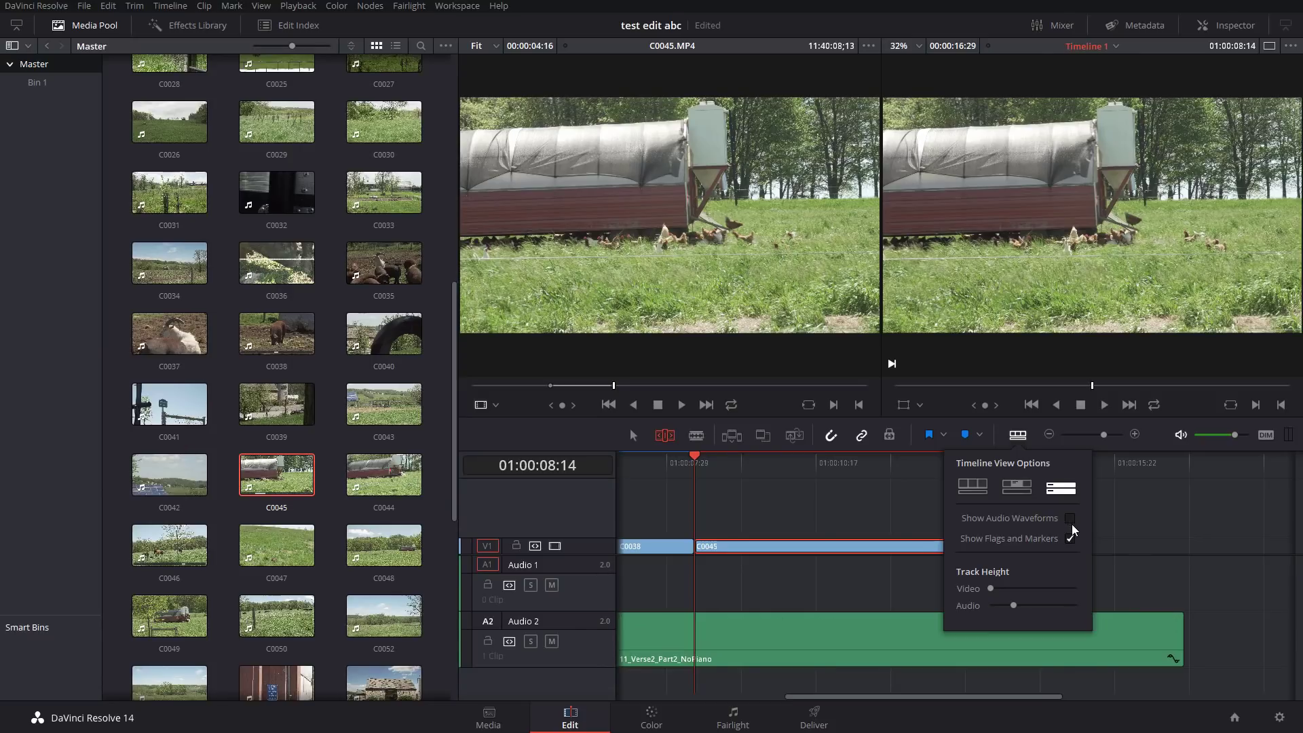
click(1023, 437)
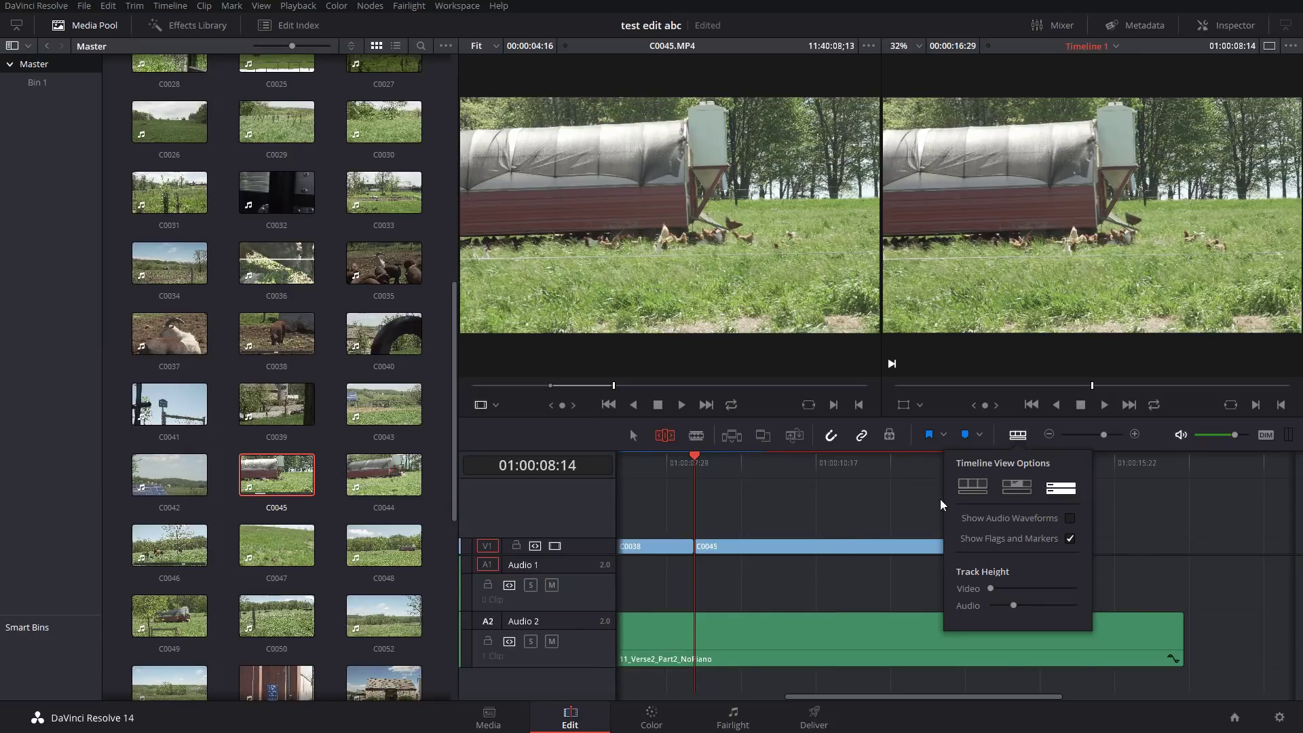
click(971, 485)
drag(989, 588, 1042, 588)
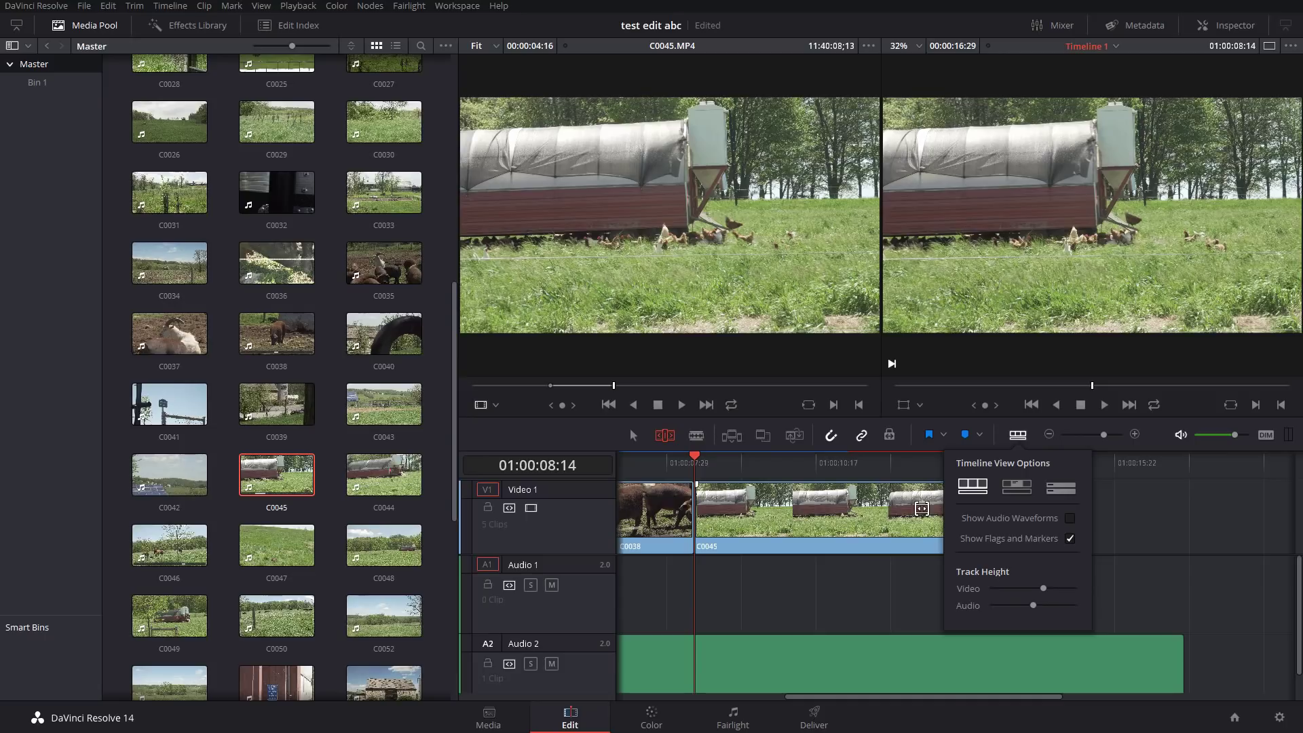
Set the timeline to the simple thumbnail-free clip view, raise the audio track height slightly and show the audio waveforms.
click(1069, 495)
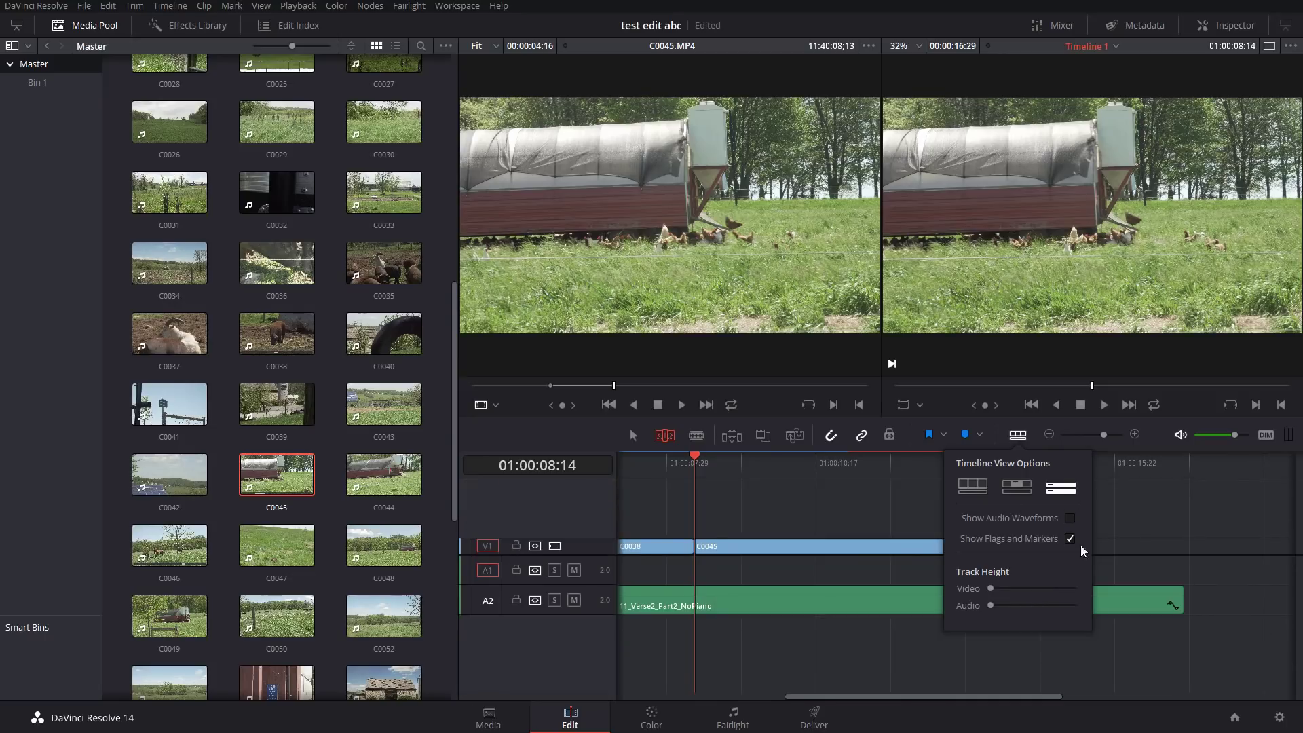
drag(995, 609, 1008, 605)
click(1070, 518)
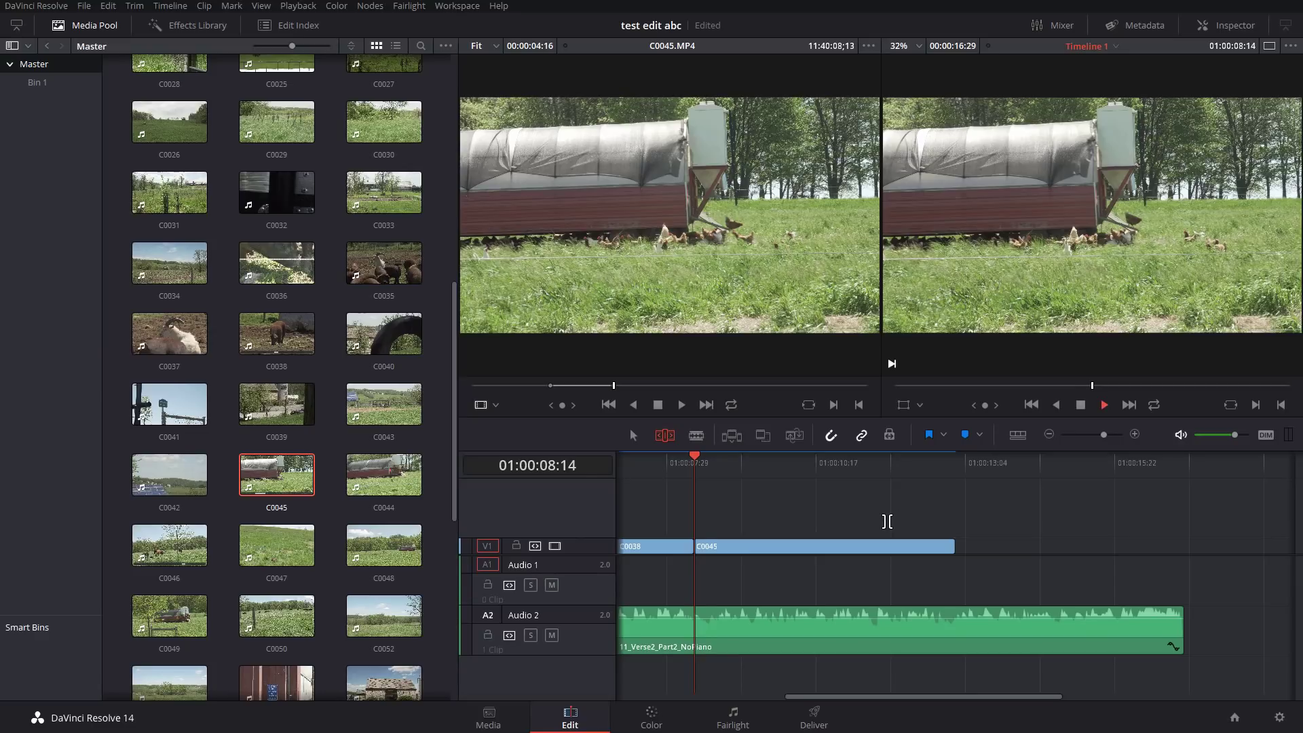
Play C0045 to find the beat and trim the clip's end to 01:00:10:19.
key(space)
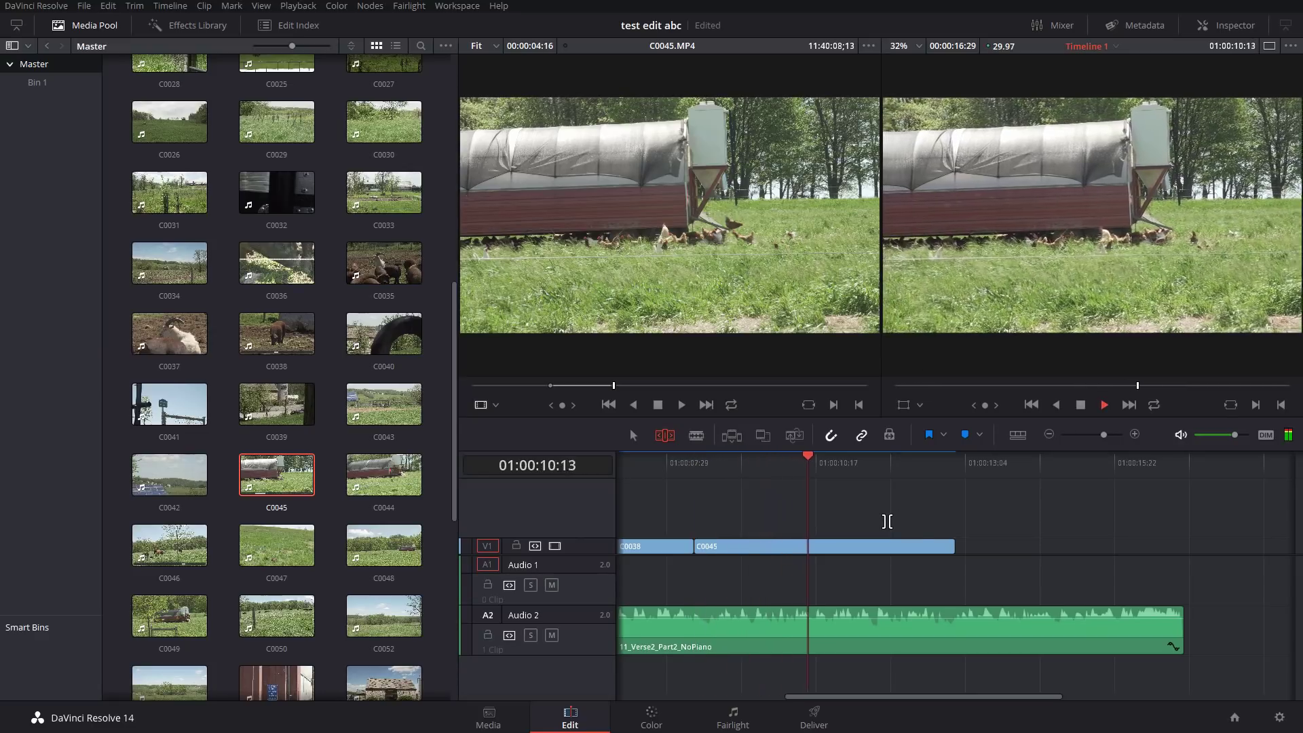
key(space)
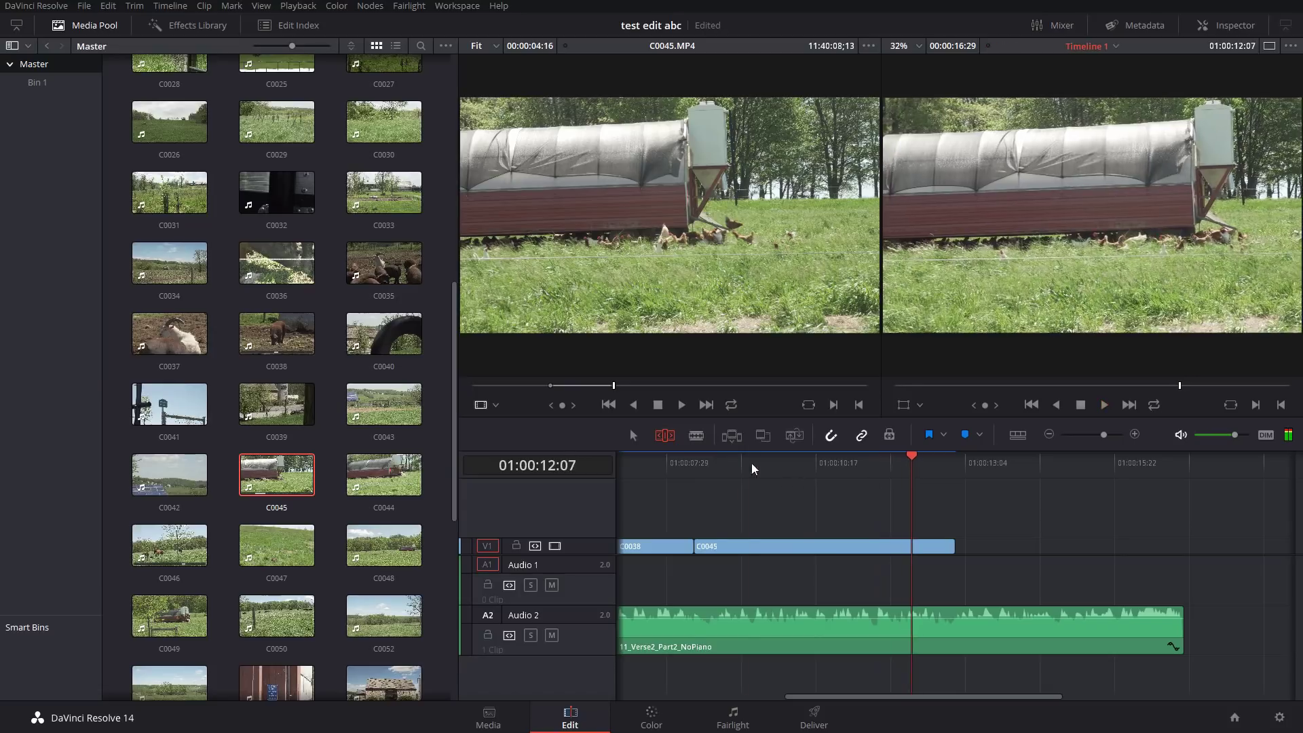
click(720, 463)
key(space)
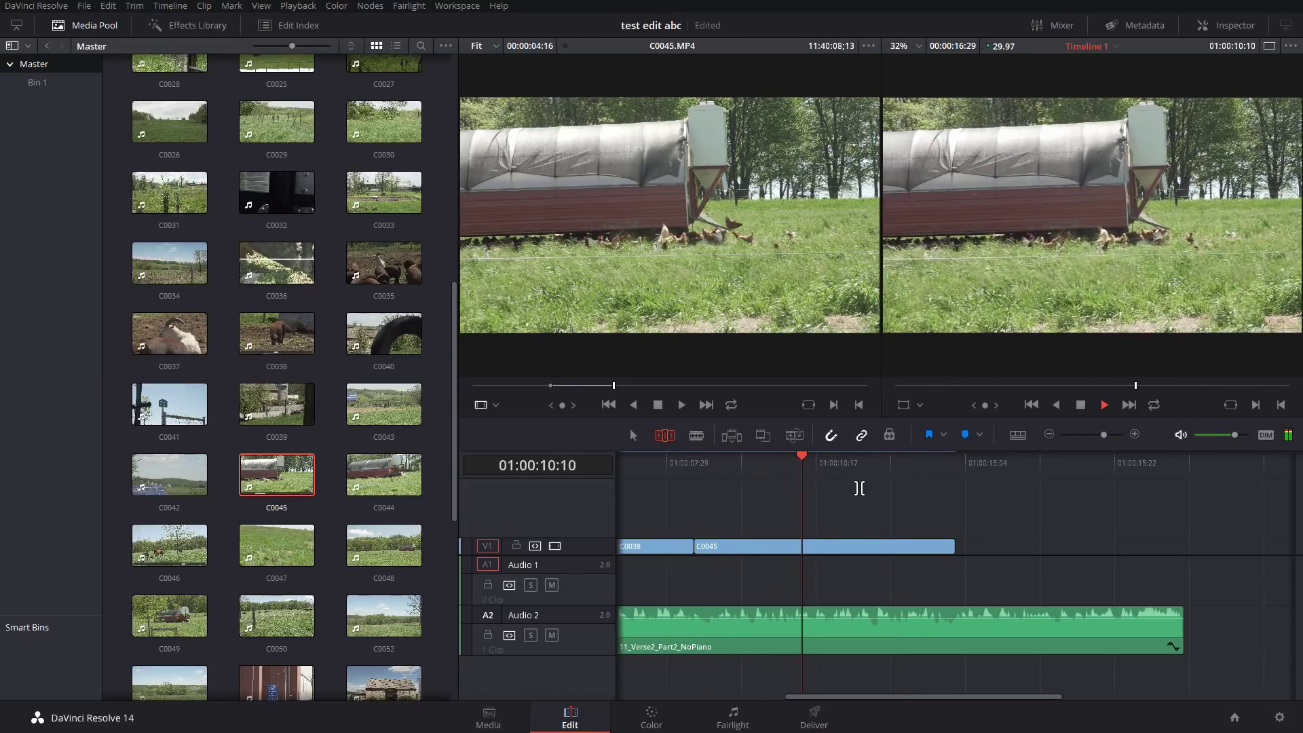
key(space)
click(817, 466)
mouse_move(817, 467)
mouse_down()
mouse_move(828, 474)
mouse_move(819, 465)
mouse_up()
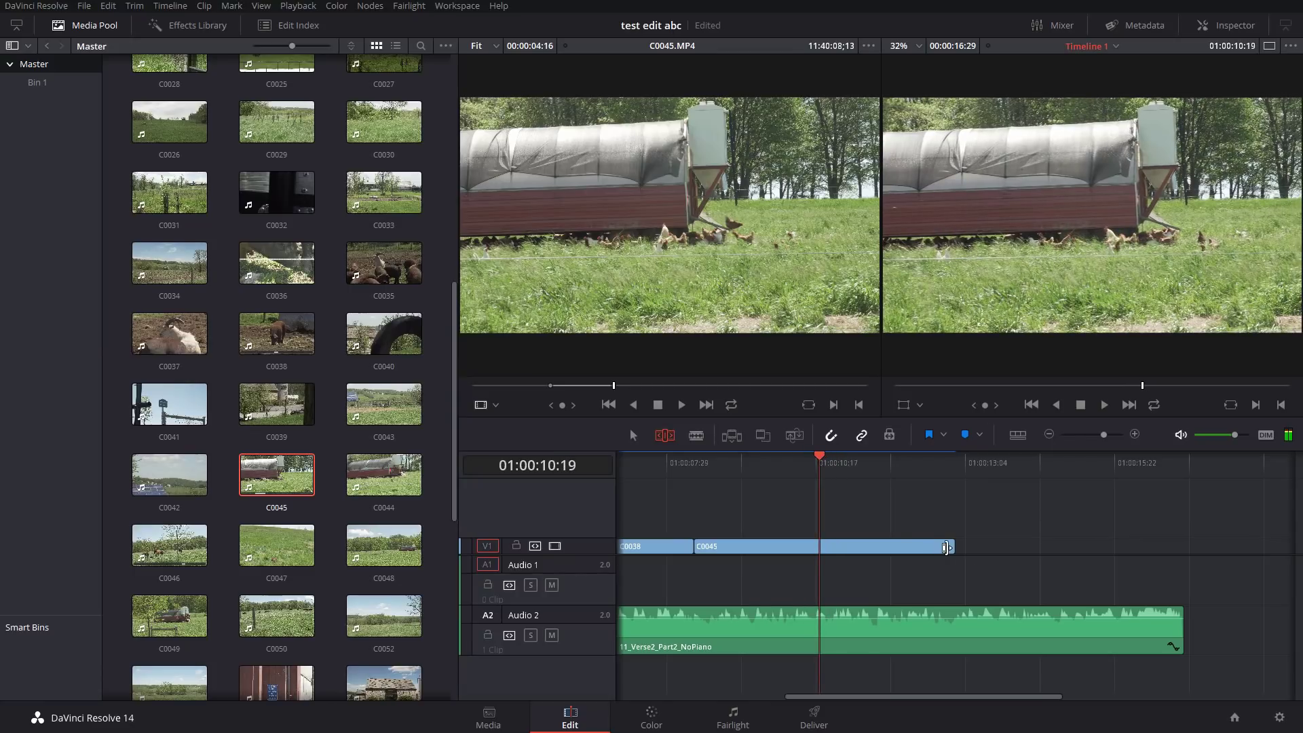
drag(946, 547, 819, 546)
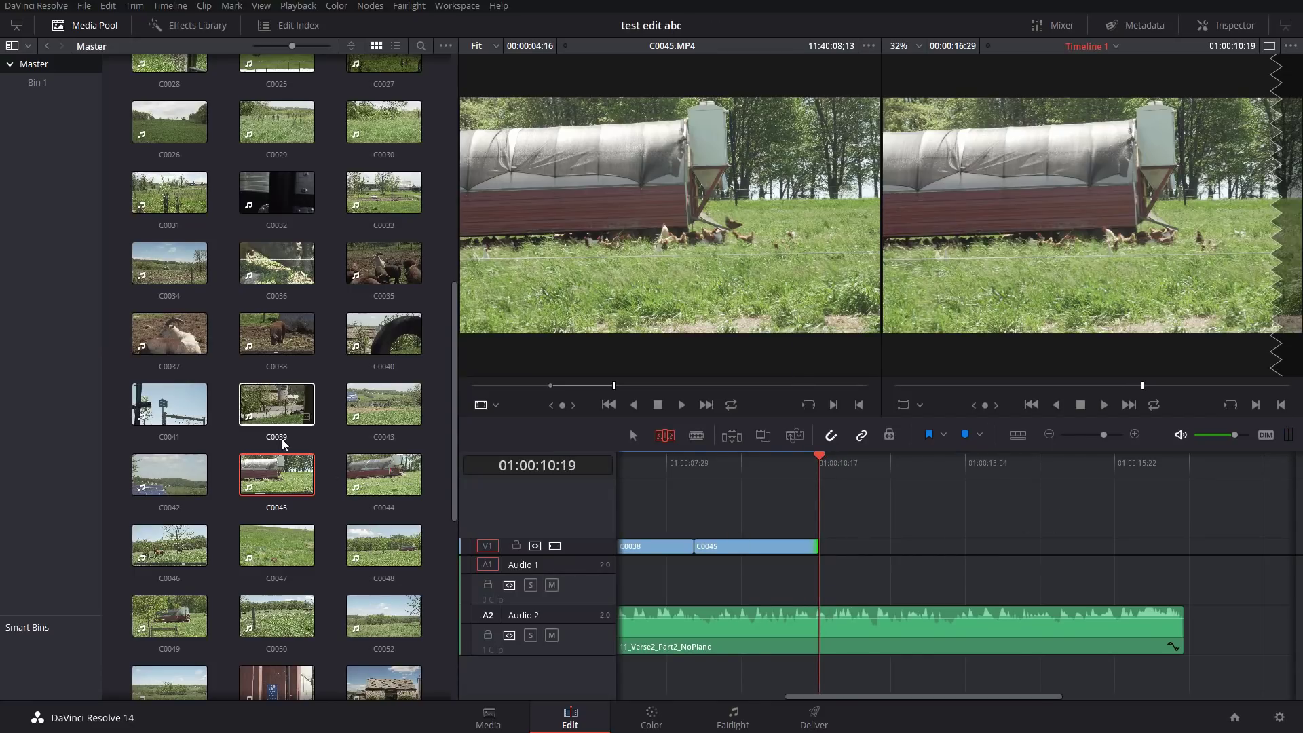
Open C0058 from the media pool, skim through it and mark an In point at 11:47:31;24.
scroll(292, 448, down, 5)
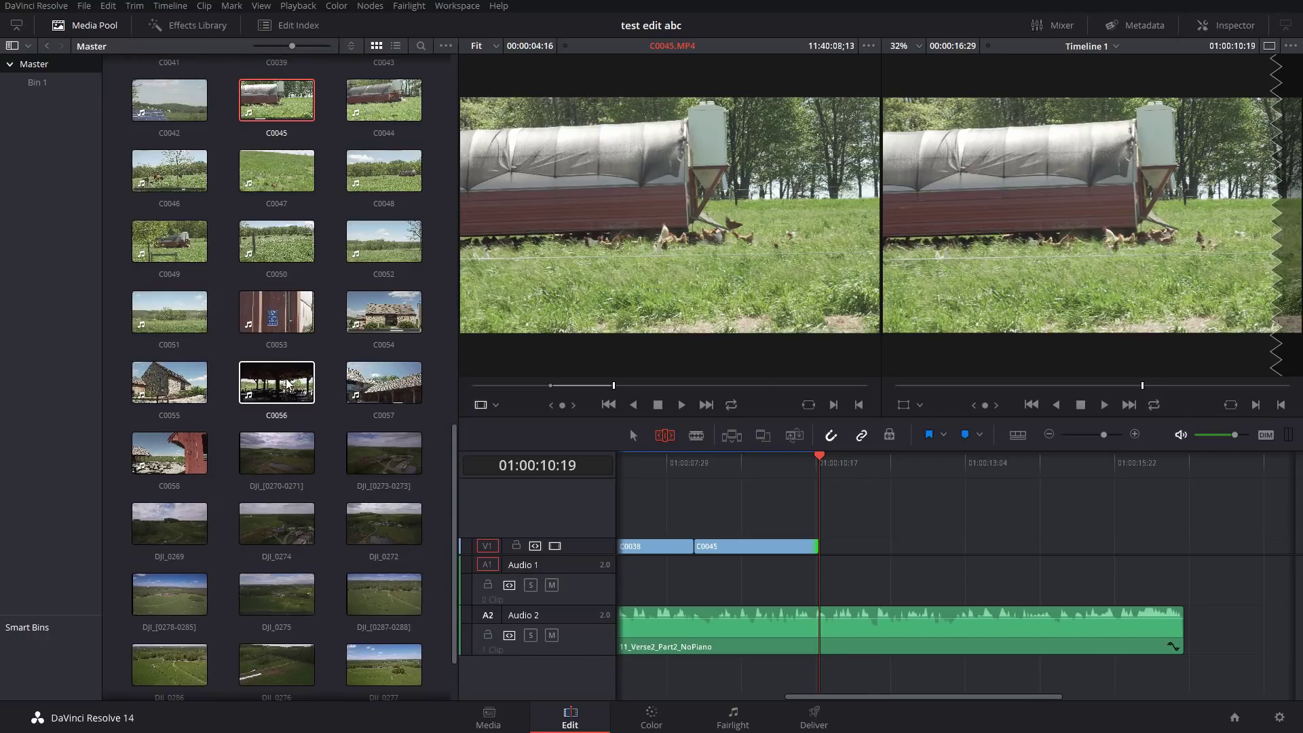
scroll(265, 380, up, 13)
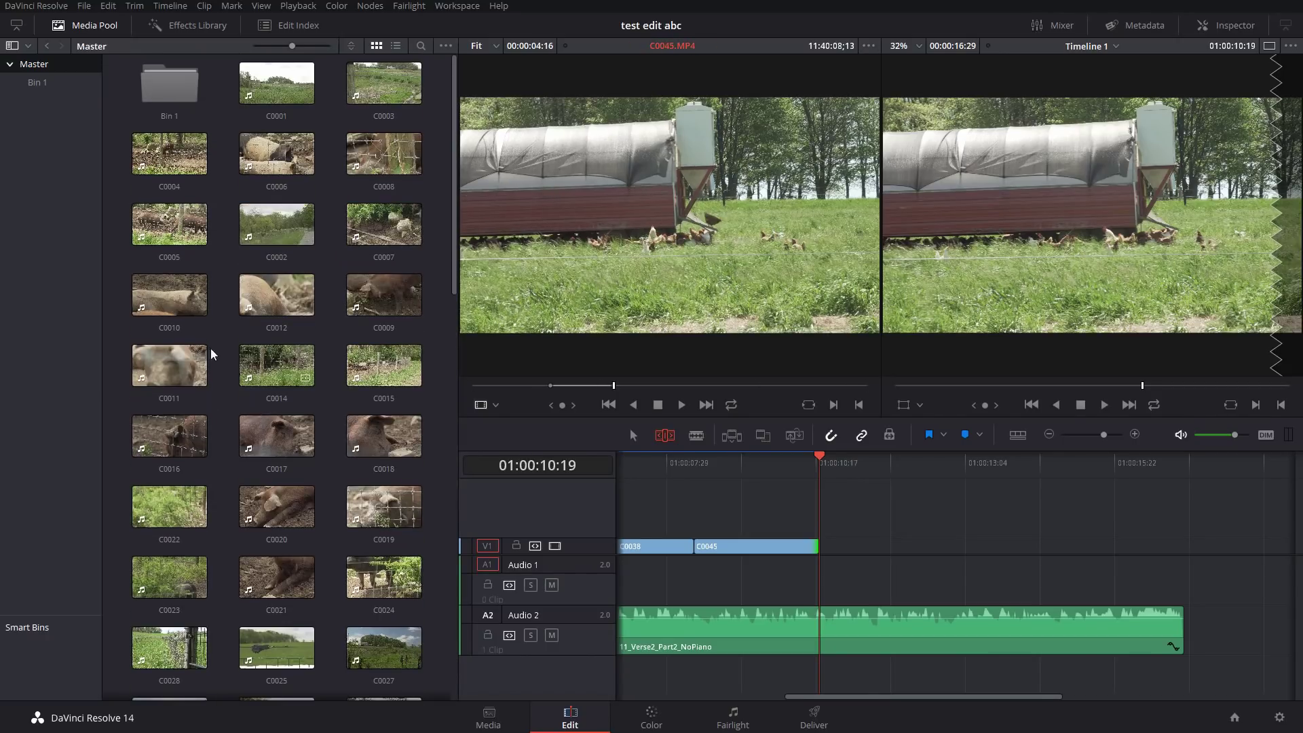
scroll(268, 246, down, 3)
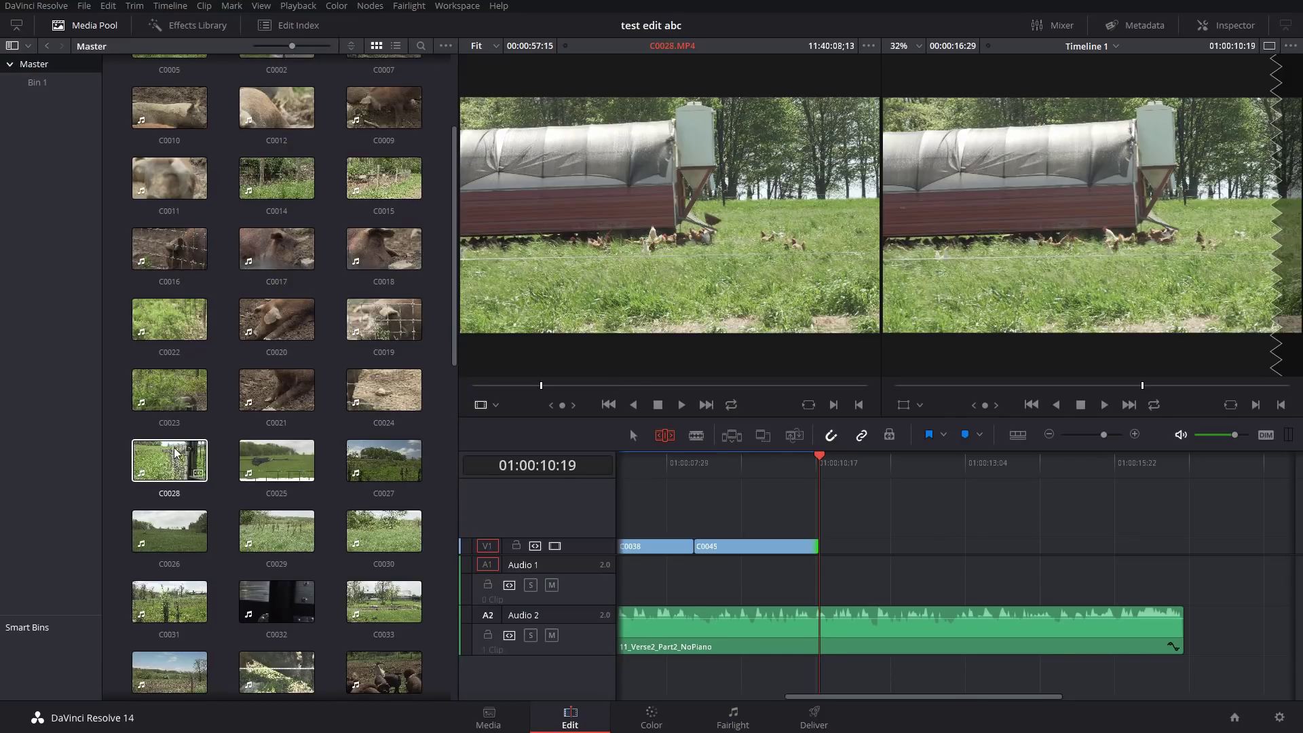
scroll(303, 417, down, 15)
click(169, 394)
click(581, 382)
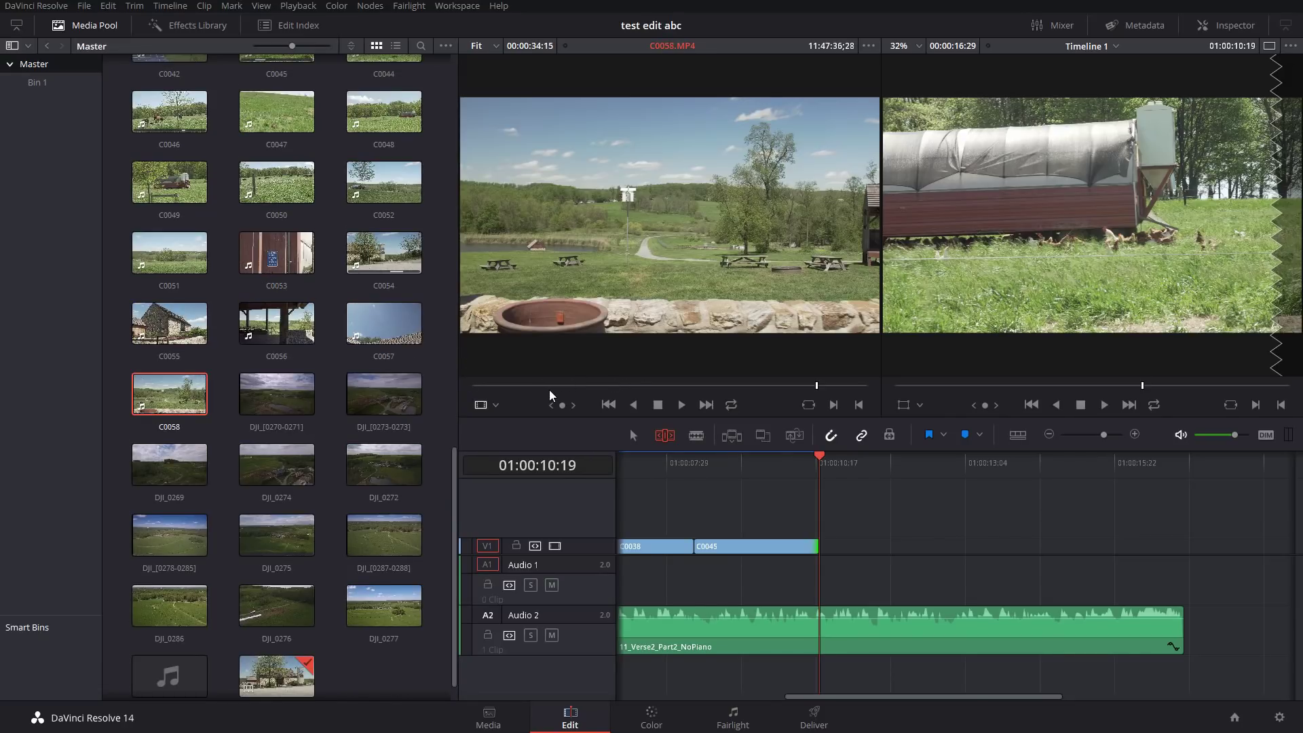
click(651, 385)
drag(657, 385, 758, 388)
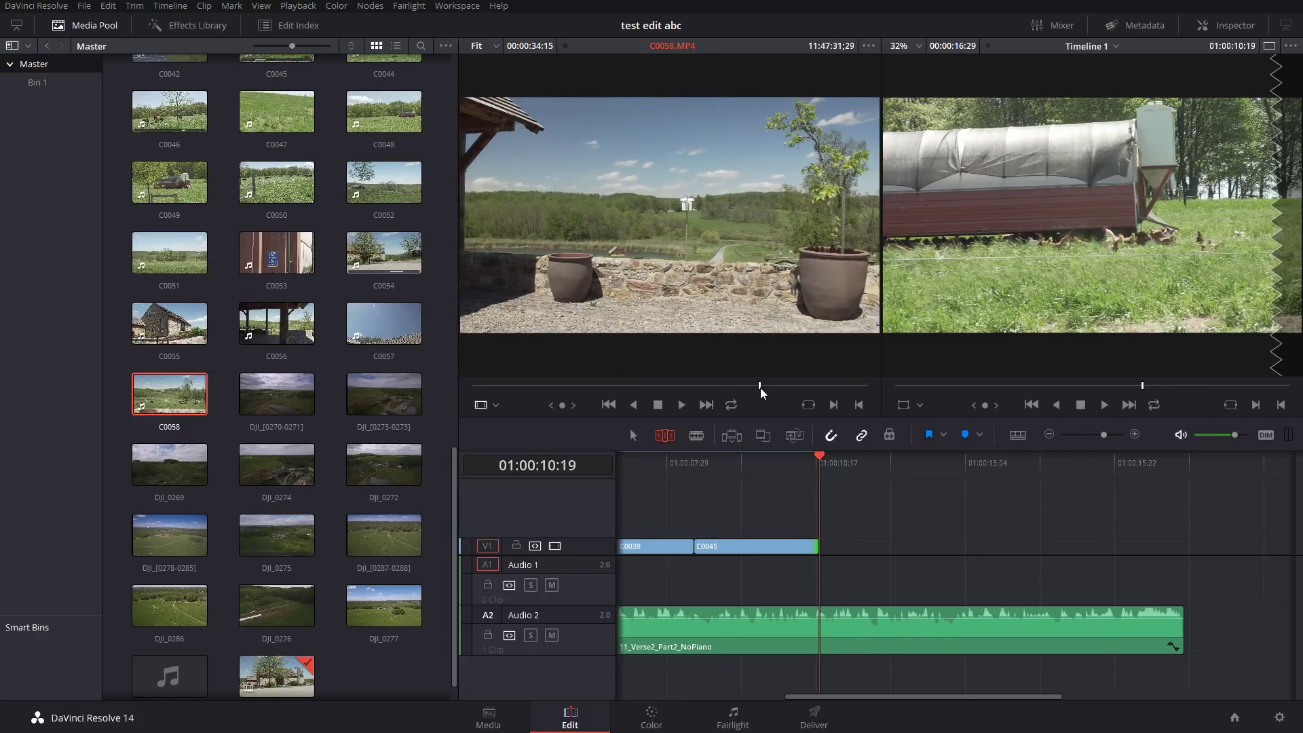
click(833, 405)
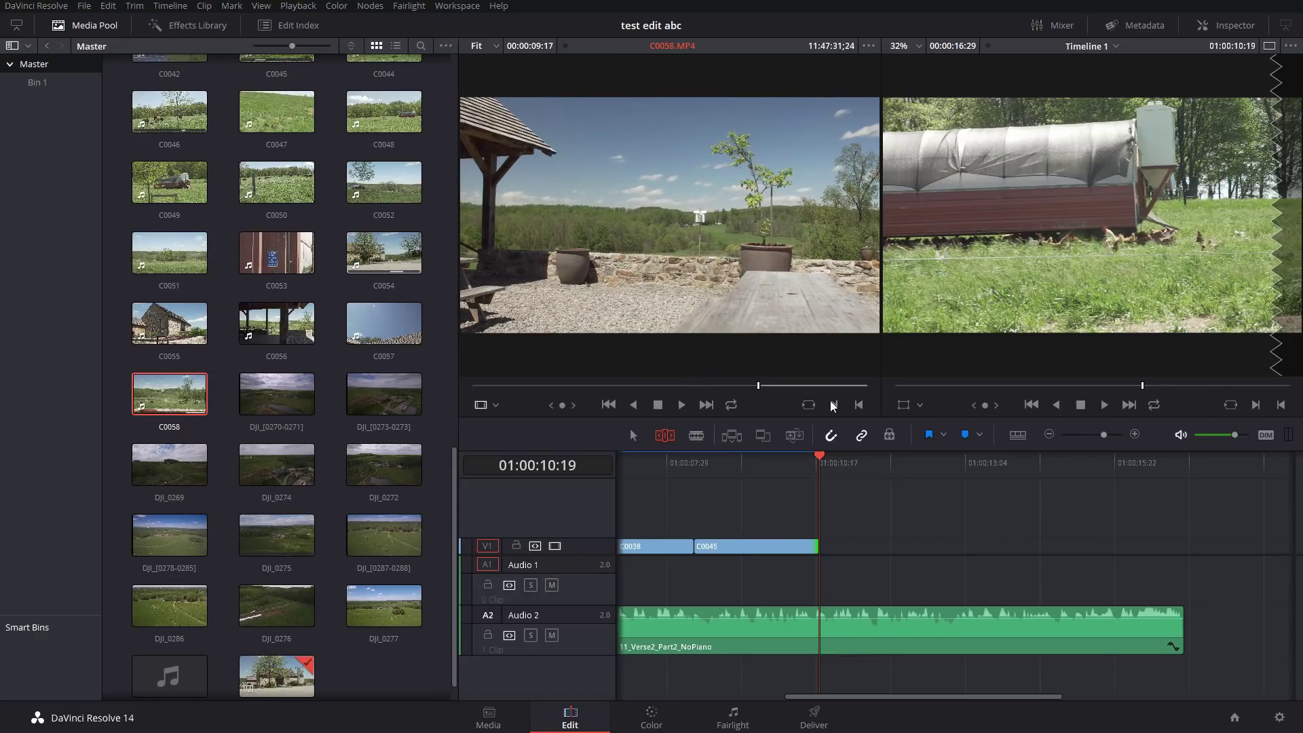
Mark the Out point of C0058 at 11:47:37;00 and add only its video after C0045 on V1.
key(space)
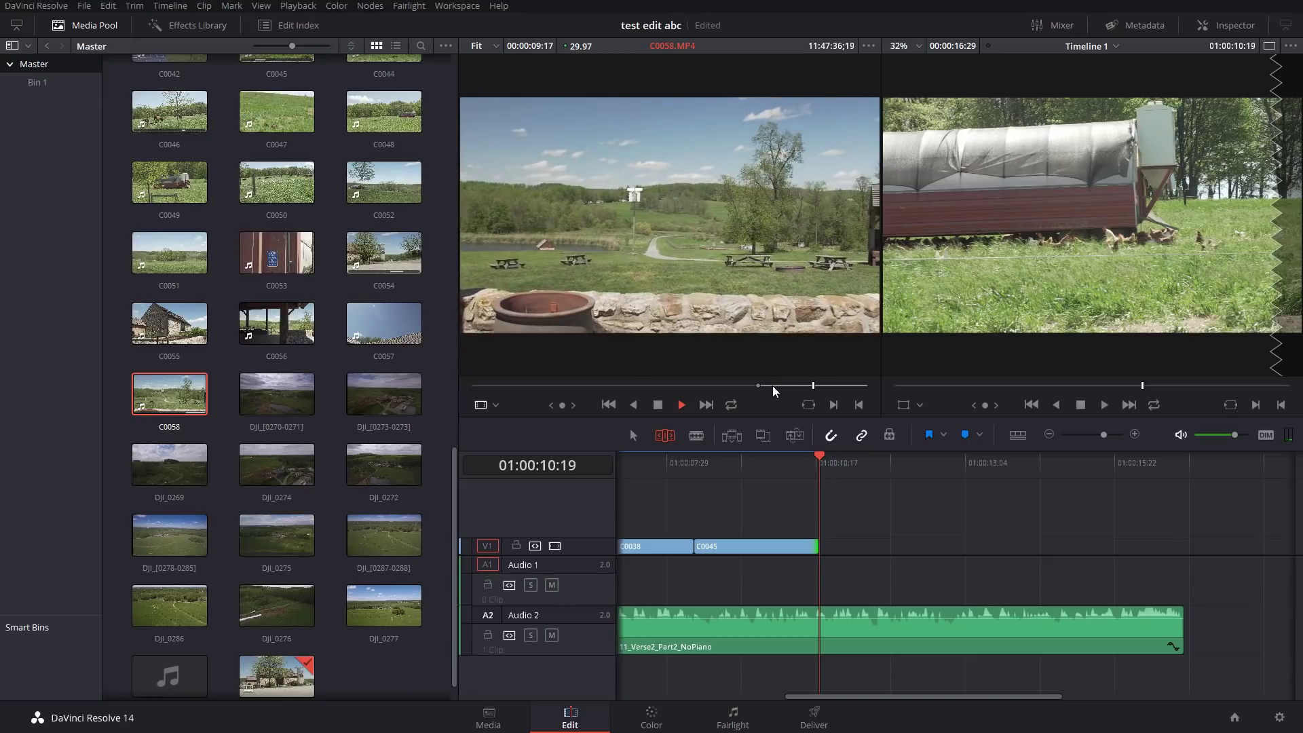
click(857, 405)
mouse_move(645, 342)
drag(653, 362, 829, 551)
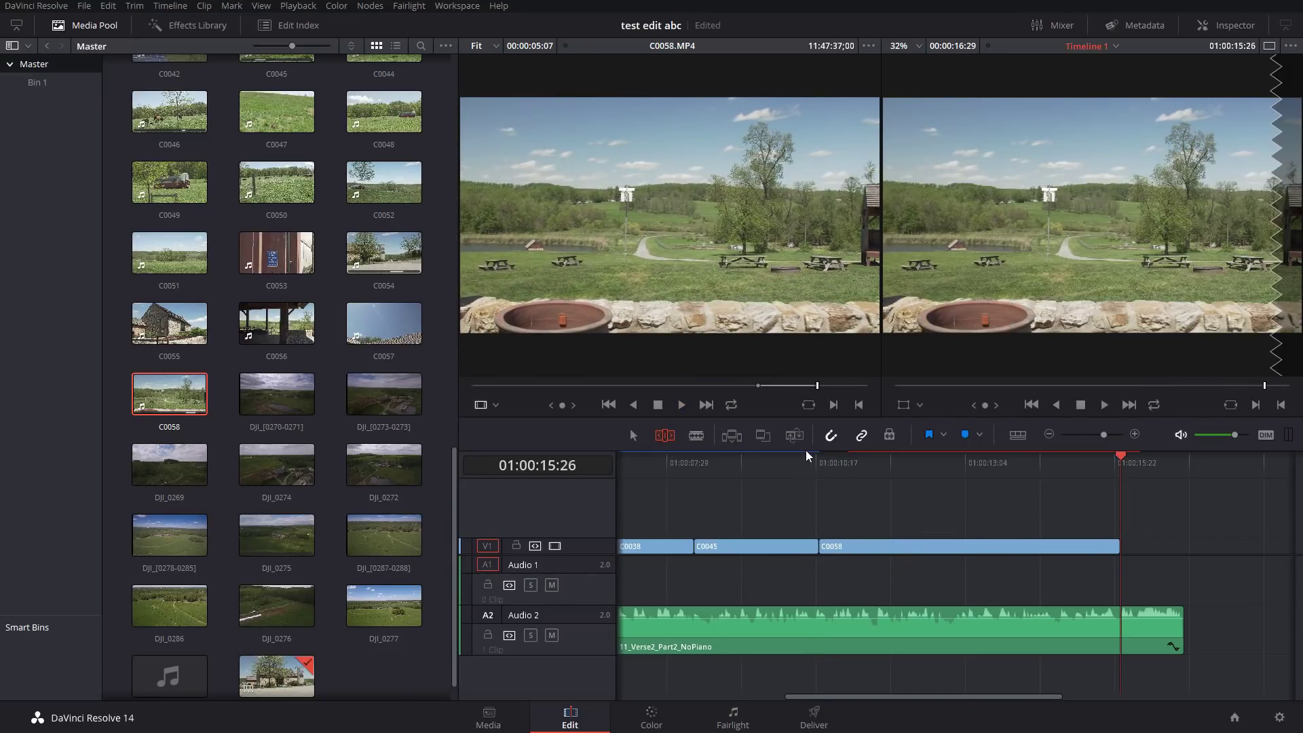
Play the cut from C0045 into C0058 and show the timeline from its first clip at a smaller scale.
drag(796, 470, 787, 464)
key(space)
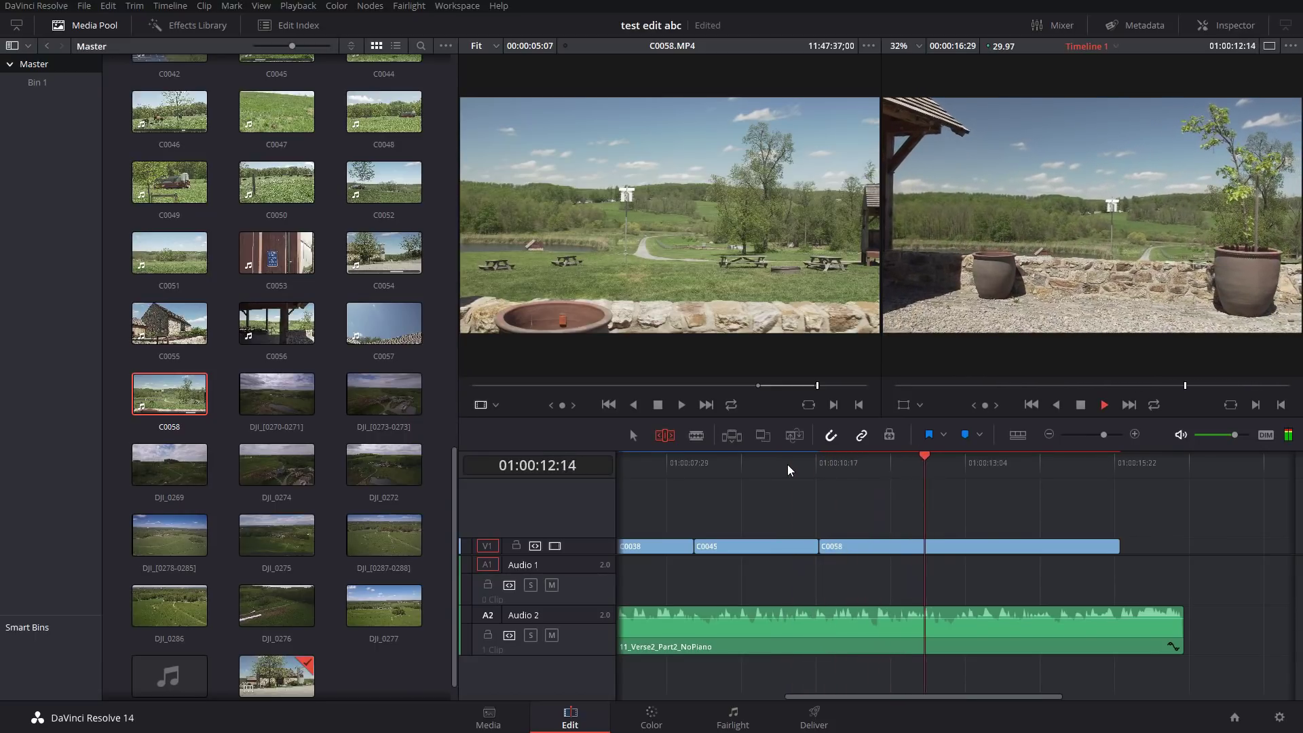
key(space)
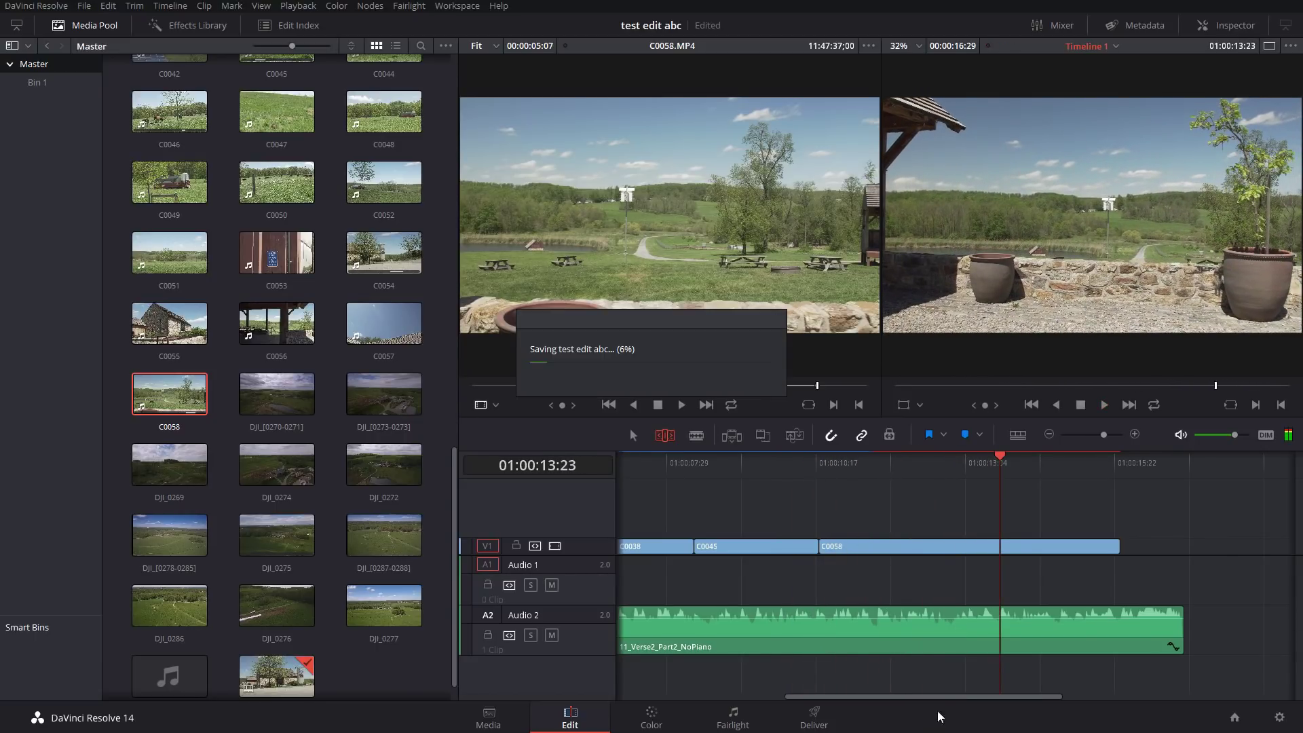
drag(949, 694, 766, 694)
mouse_move(1103, 435)
mouse_down()
mouse_move(1082, 434)
mouse_move(1100, 434)
mouse_up()
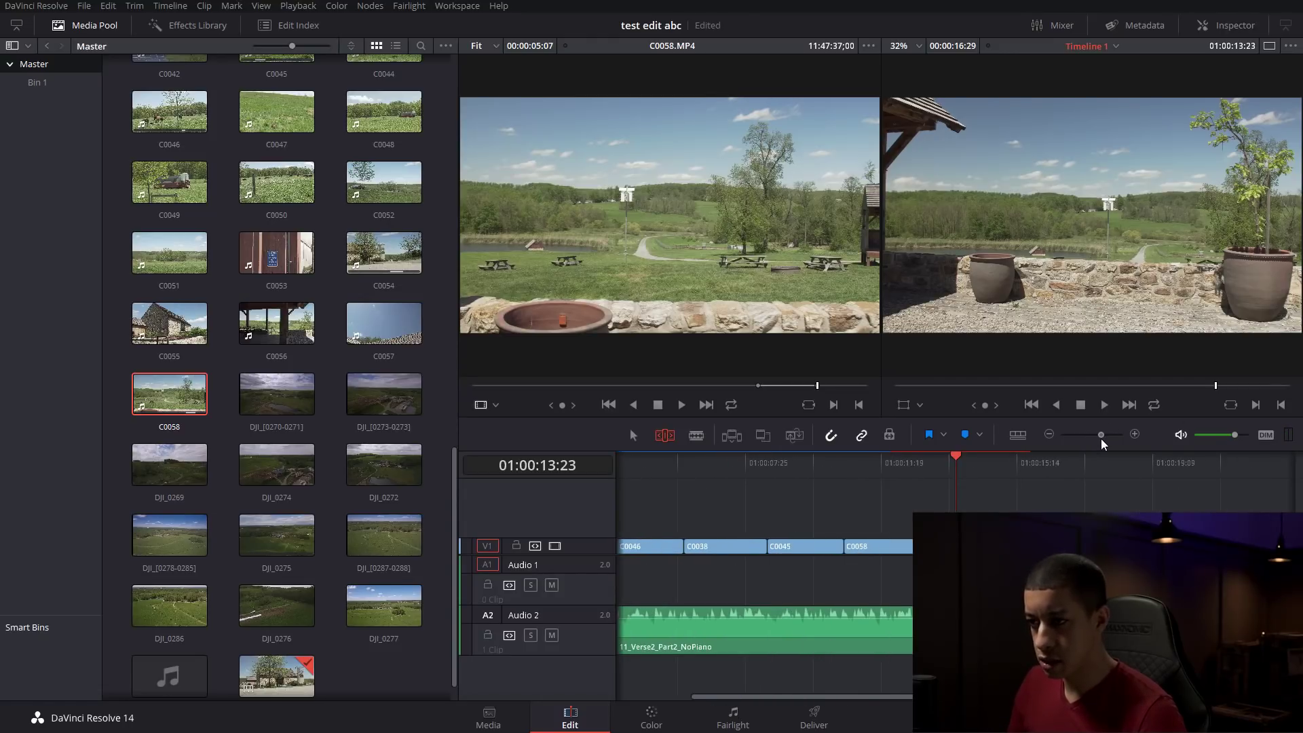
drag(874, 697, 765, 710)
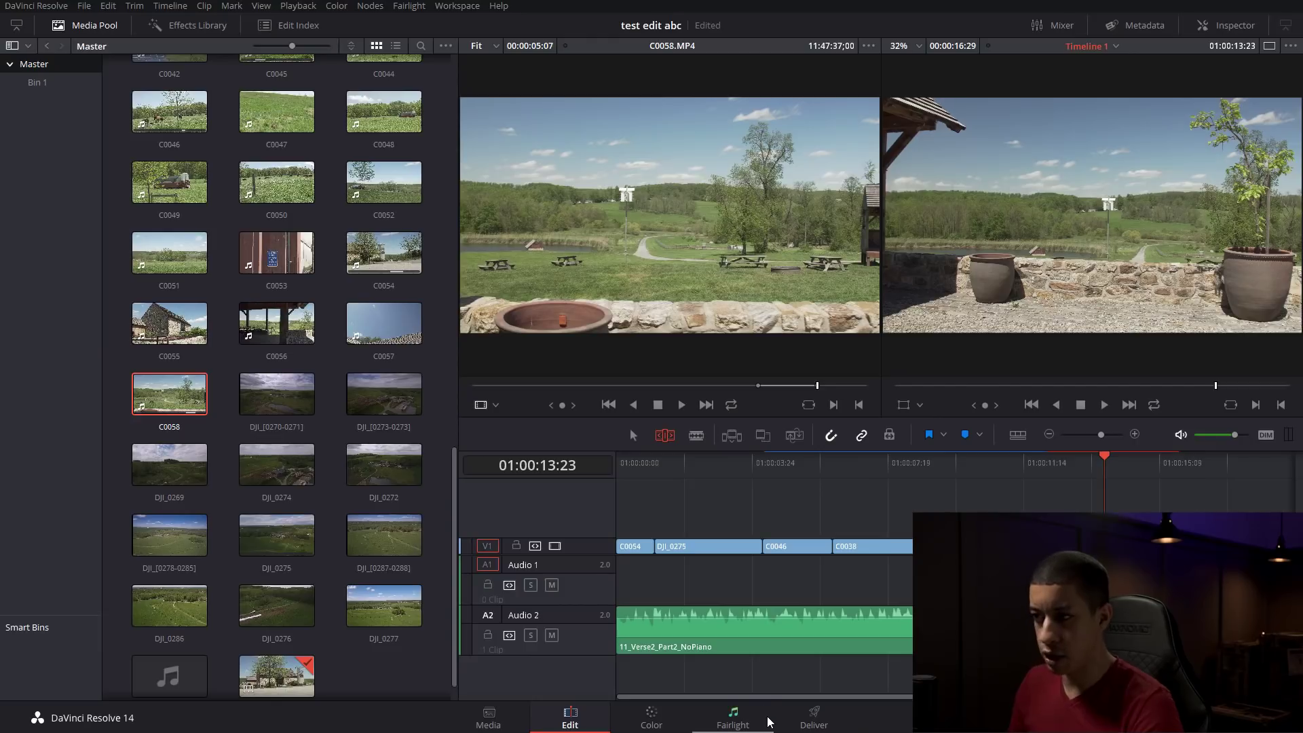
Open the Effects Library in place of the media pool and look through its video and audio transitions.
click(87, 25)
click(177, 25)
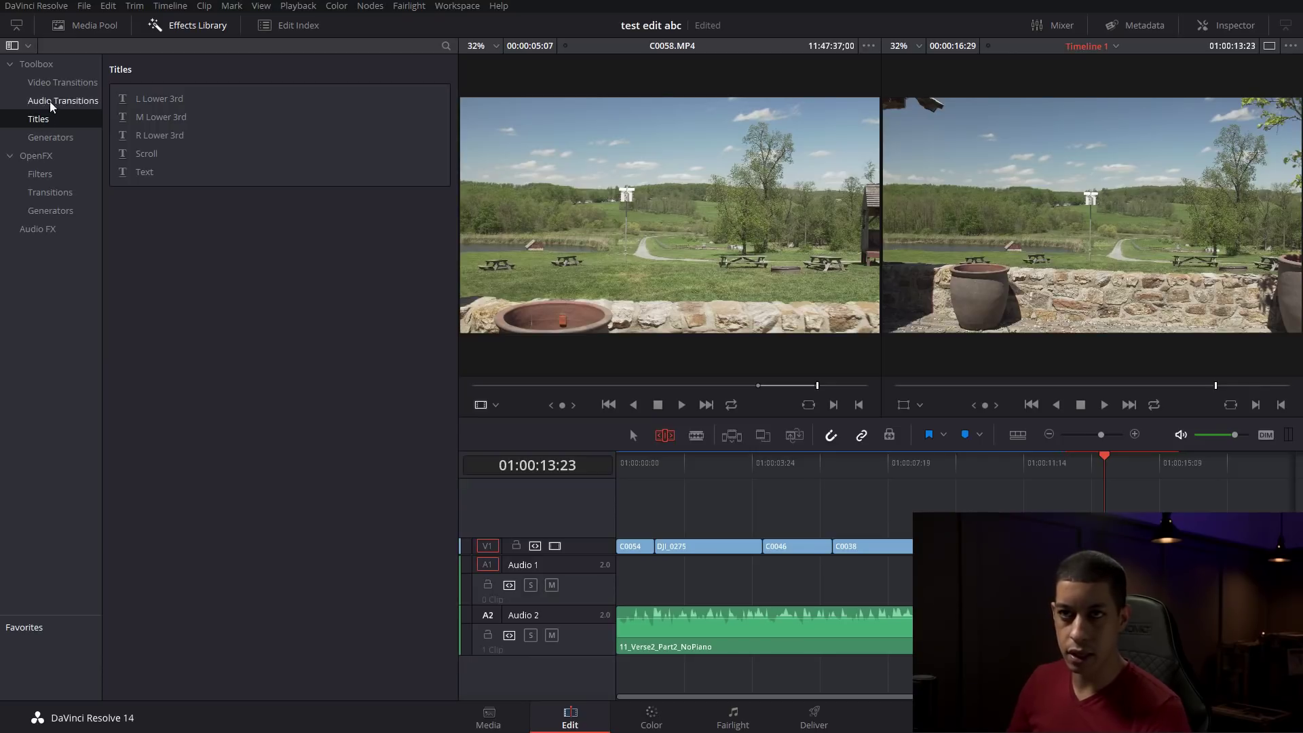
click(197, 29)
click(198, 29)
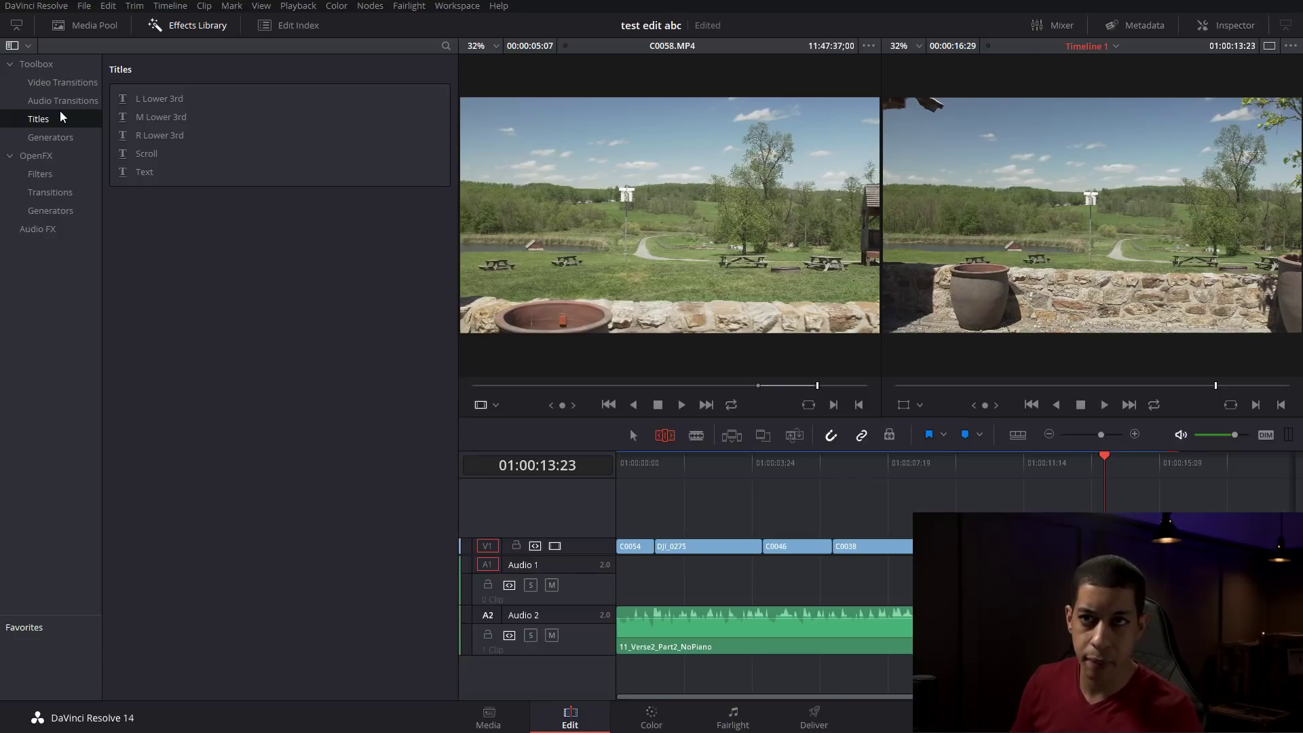
click(64, 83)
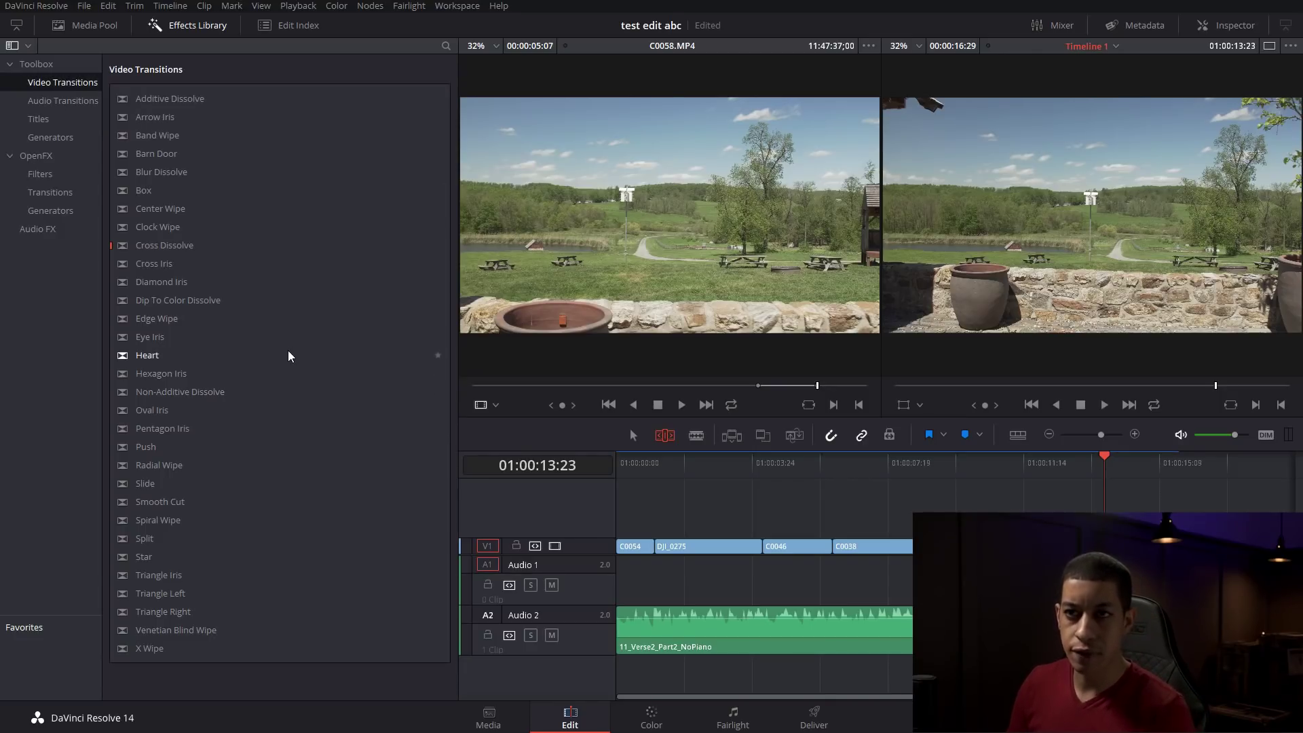
click(62, 101)
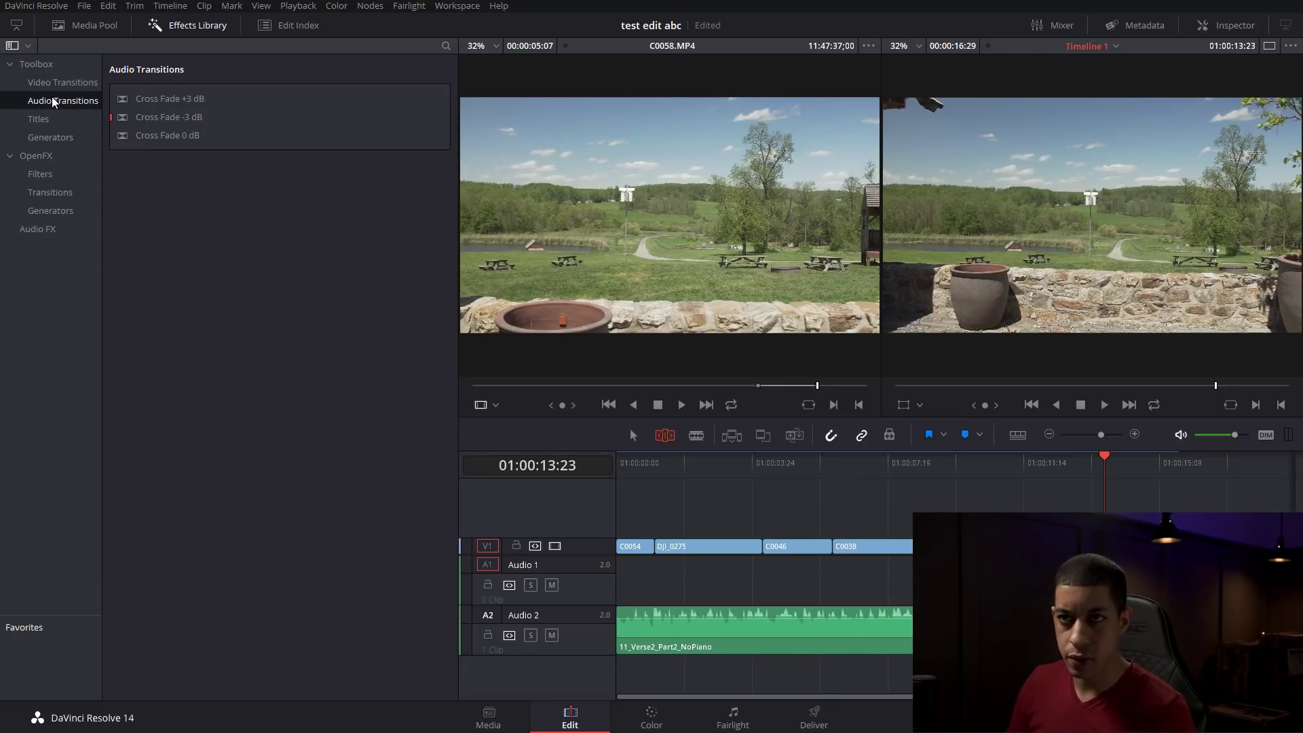
Look through the titles, generators and OpenFX filters in the Effects Library.
click(53, 121)
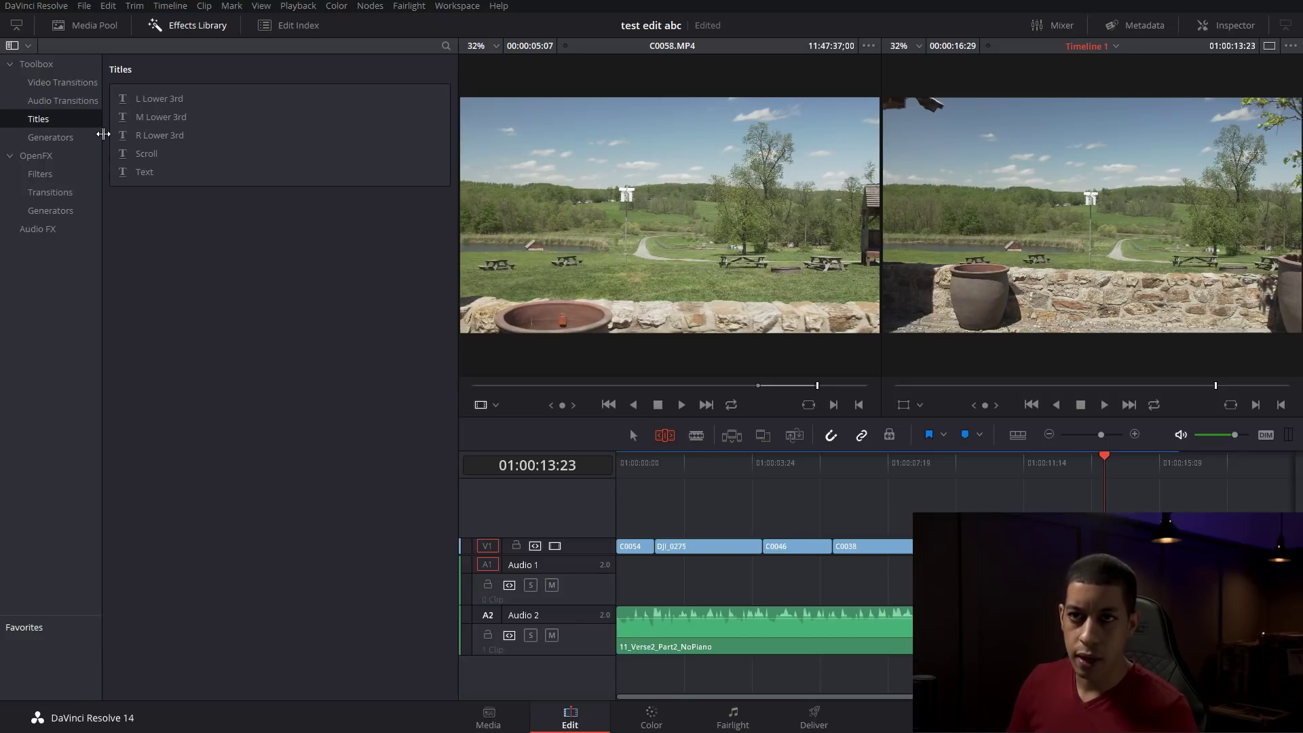
click(80, 143)
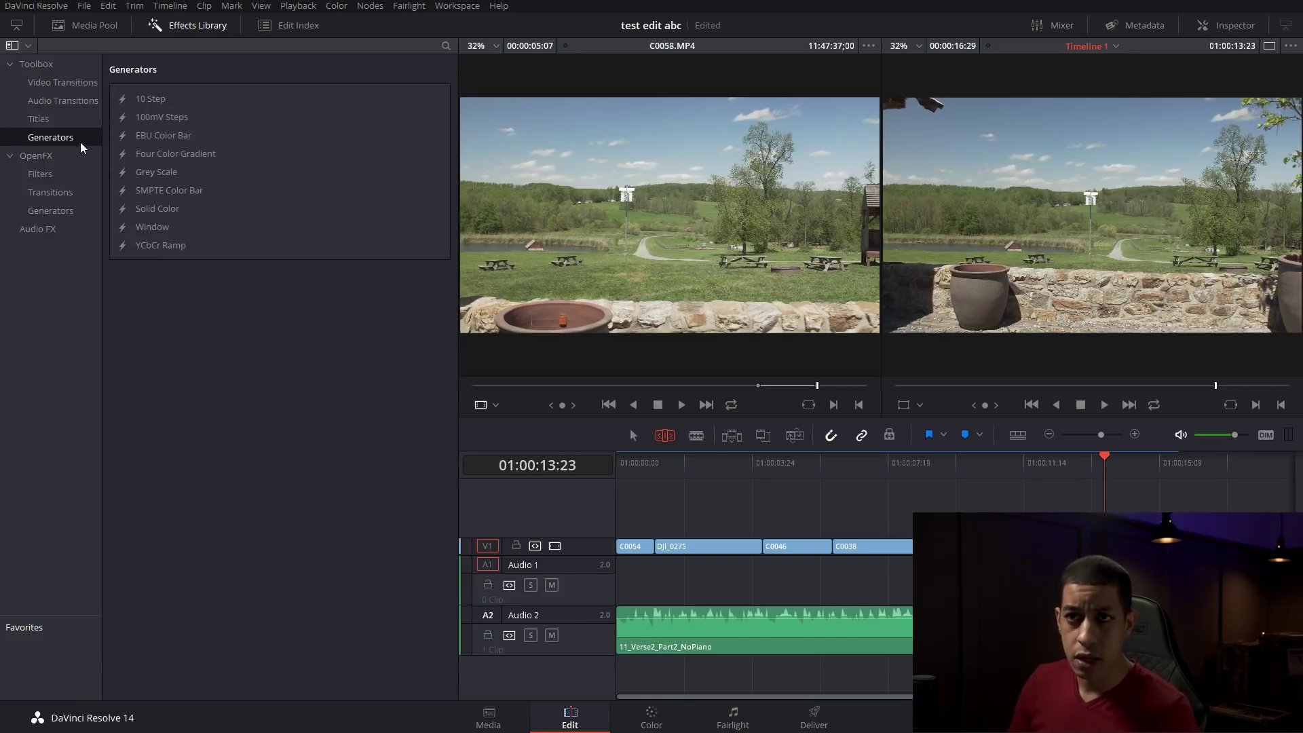
click(50, 159)
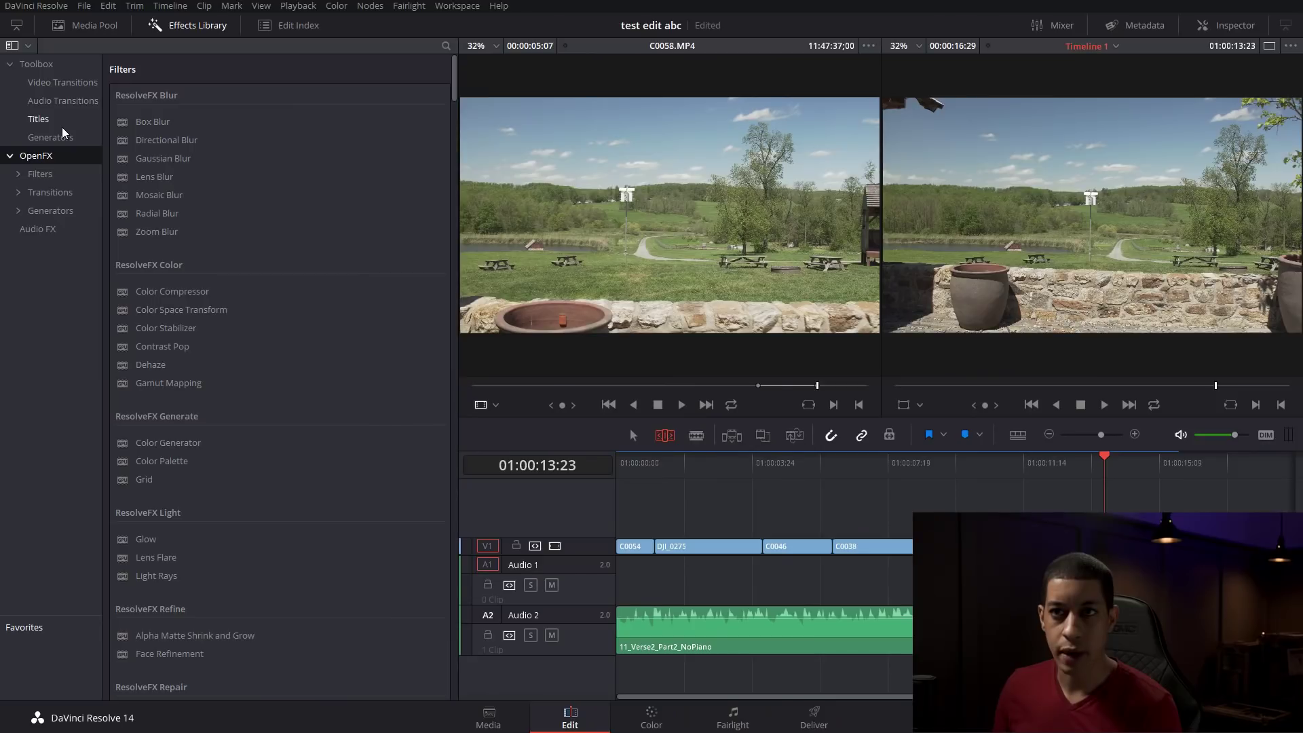
Add a Text title on a new V2 track at the timeline start and return the playhead to 01:00:00:00.
click(53, 121)
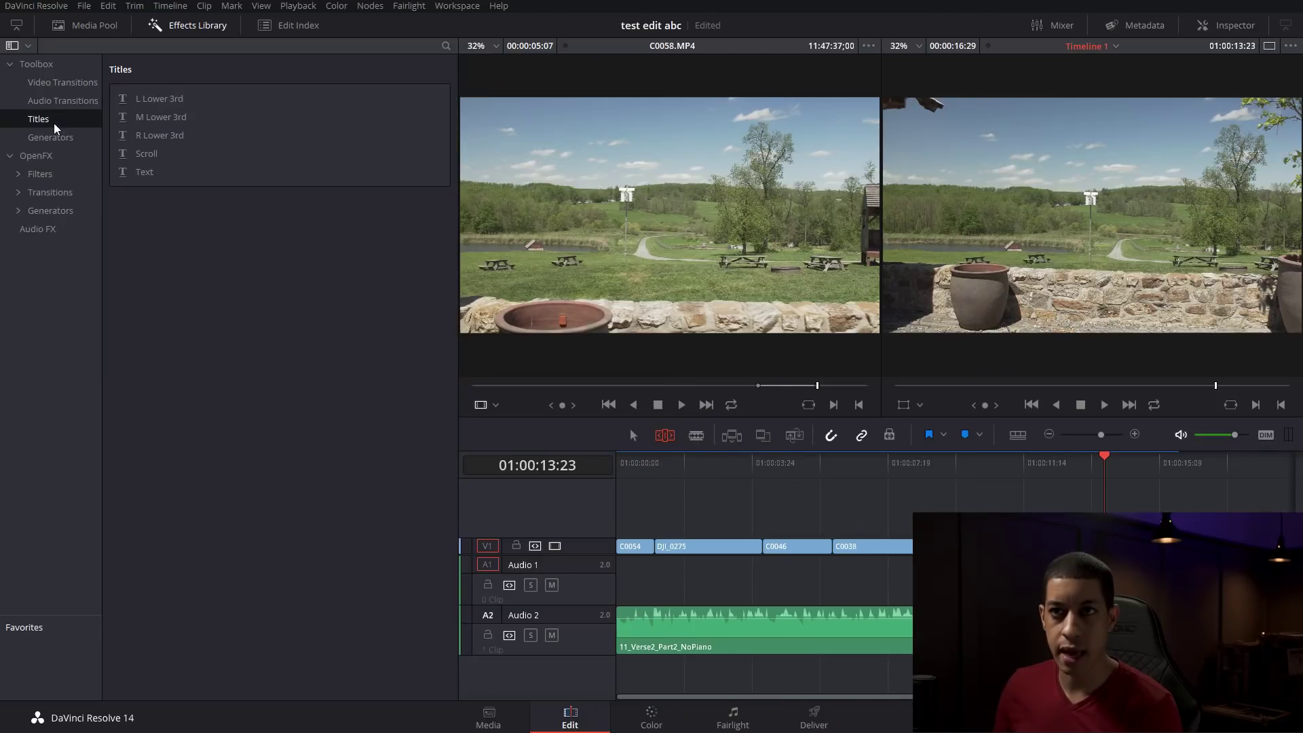
drag(143, 178, 620, 576)
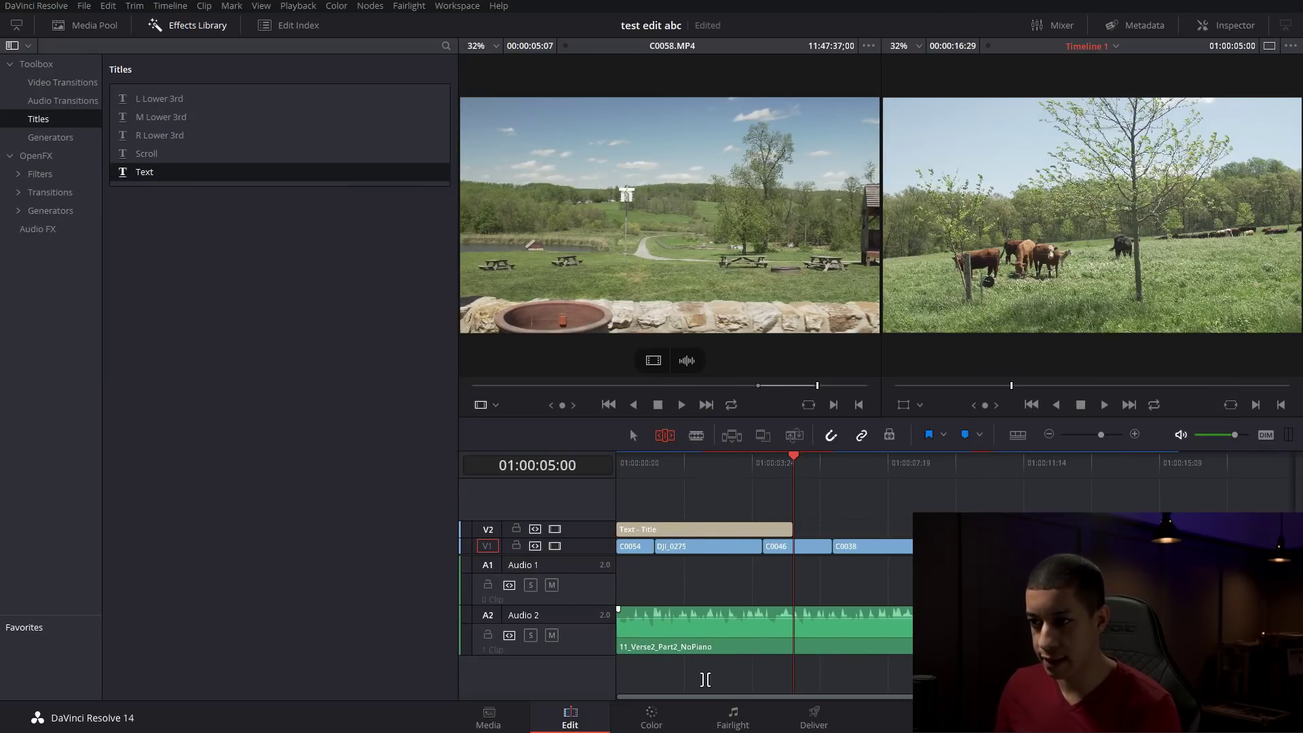
drag(653, 478, 623, 481)
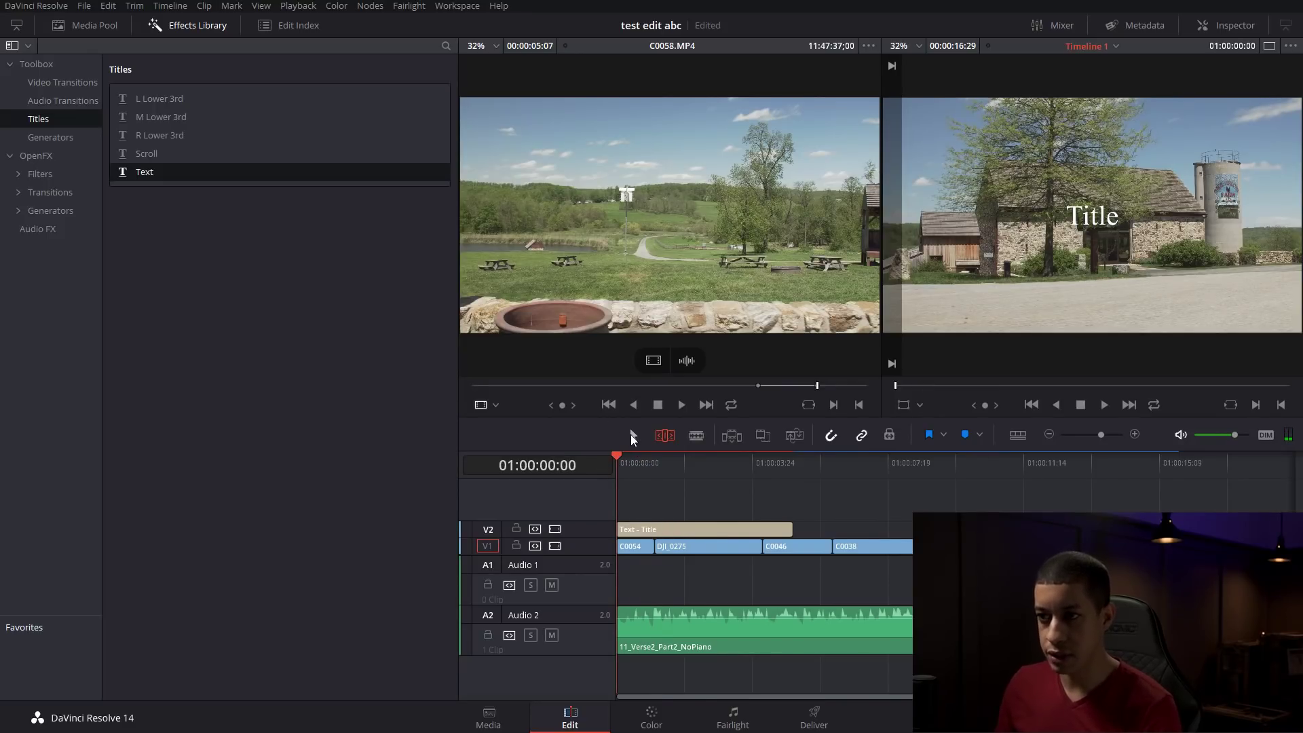
Close the Effects Library and change the title's text to "My first video" in the Yellowtail font, coloured bright green.
click(694, 529)
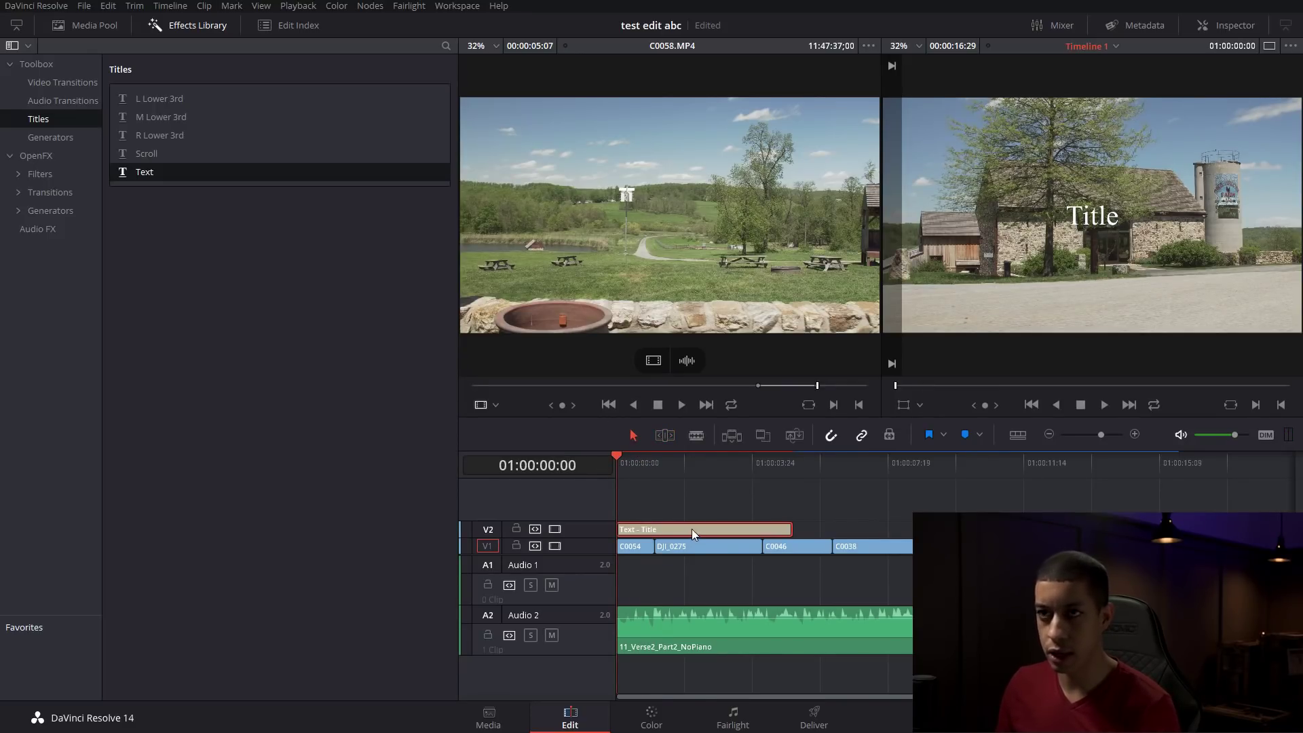
click(209, 27)
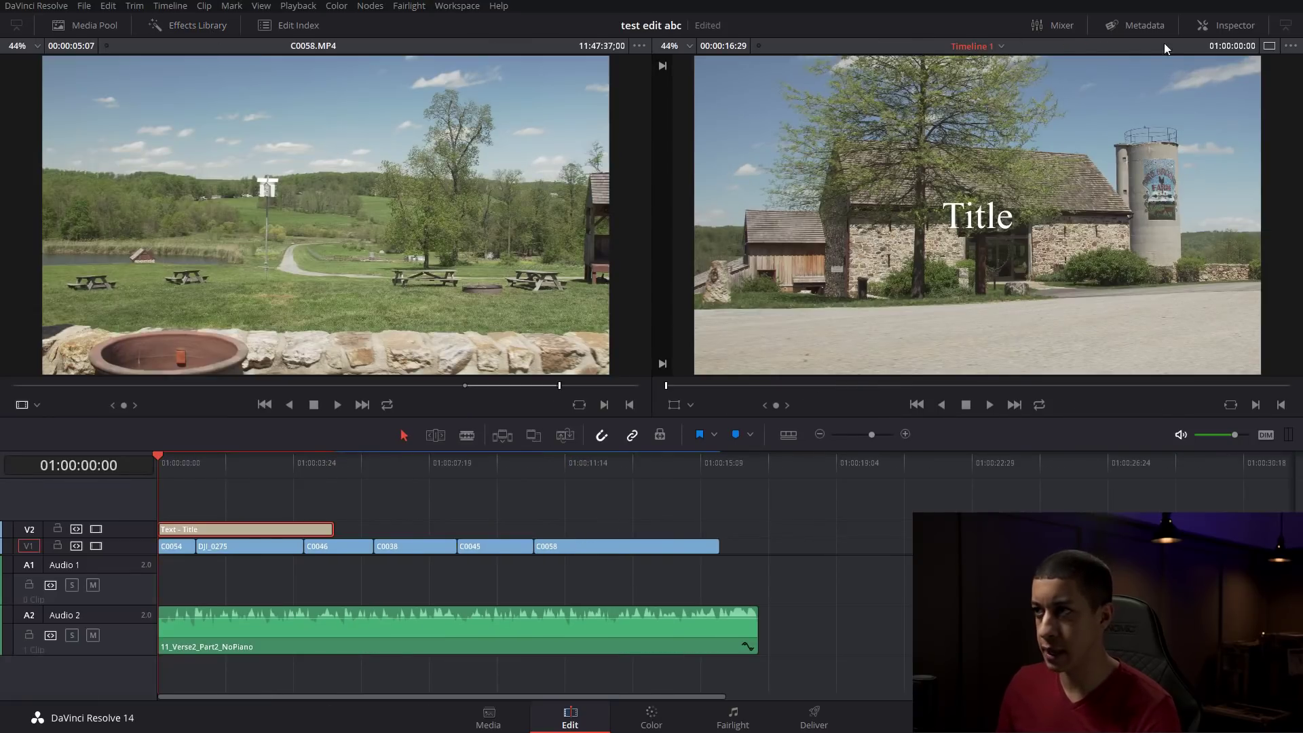
click(1228, 30)
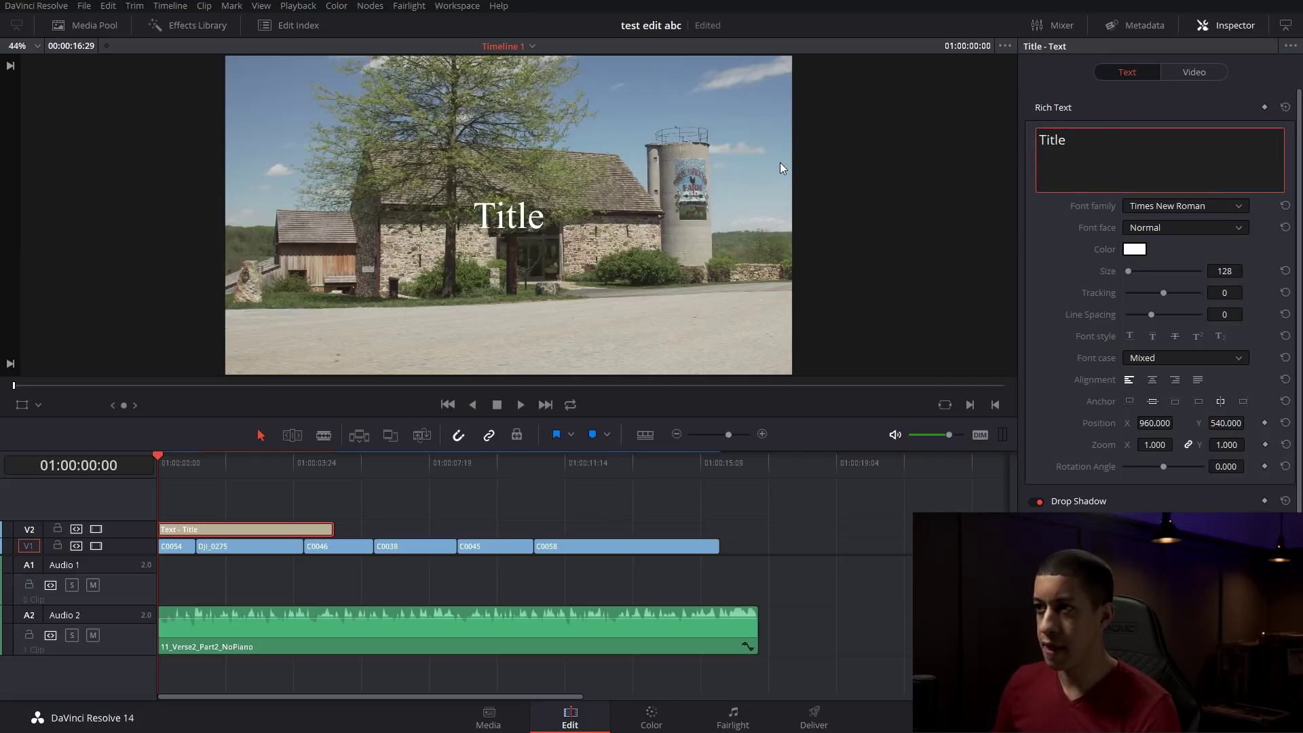
key(BackSpace)
key(BackSpace)
key(BackSpace)
key(BackSpace)
key(BackSpace)
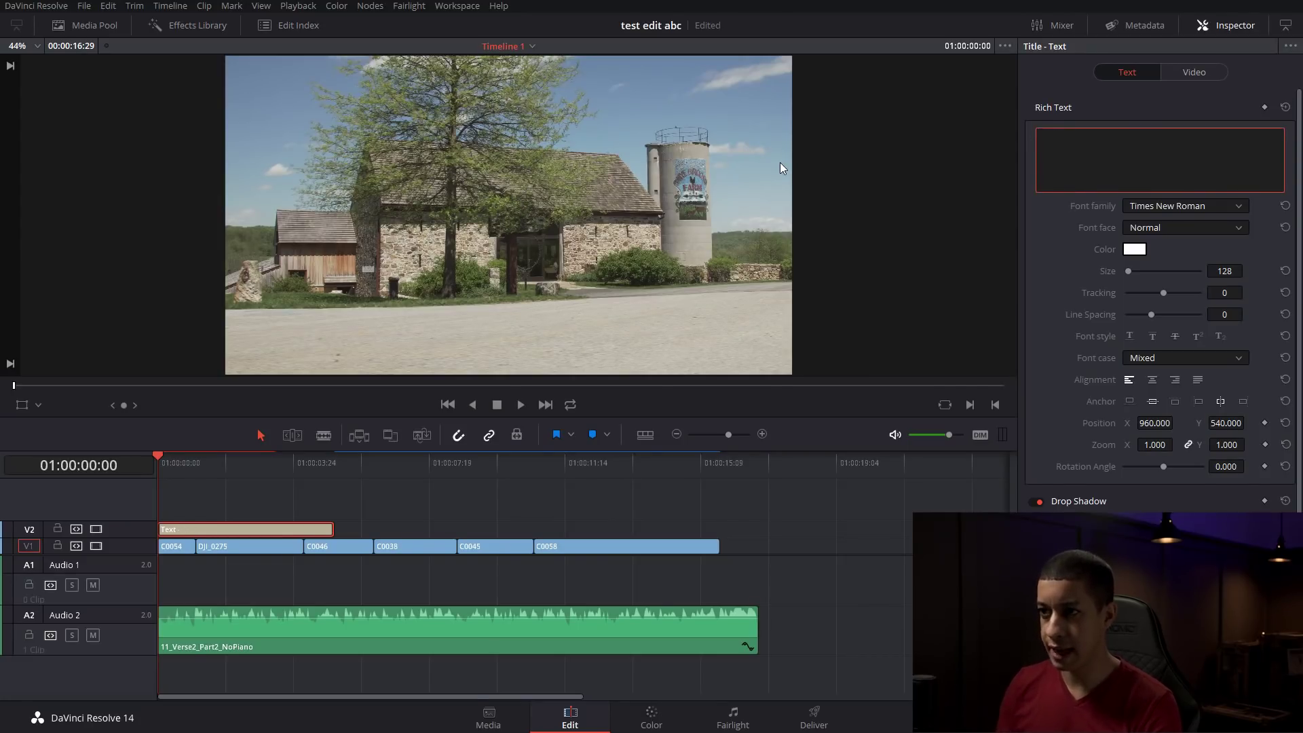
text(My first video)
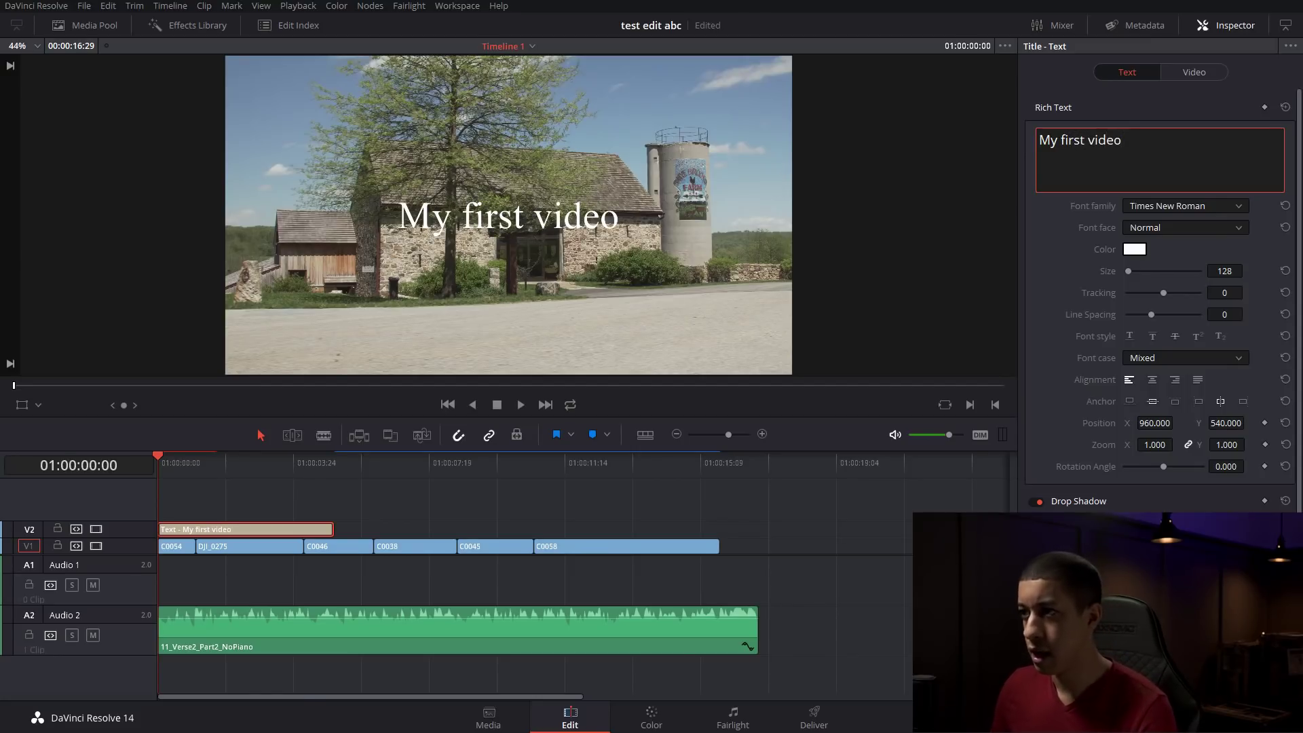
click(1205, 203)
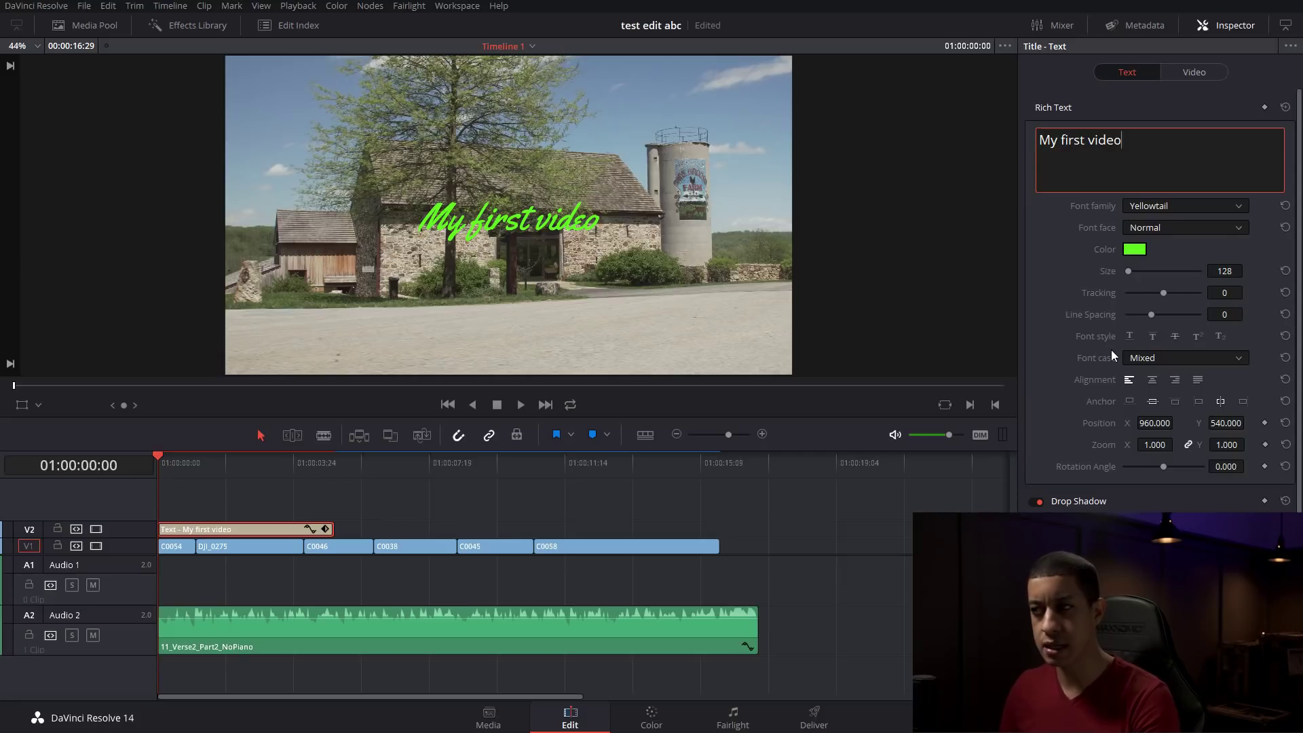
Compare the title's video properties with those of clip C0038, ending with the title selected.
click(1199, 79)
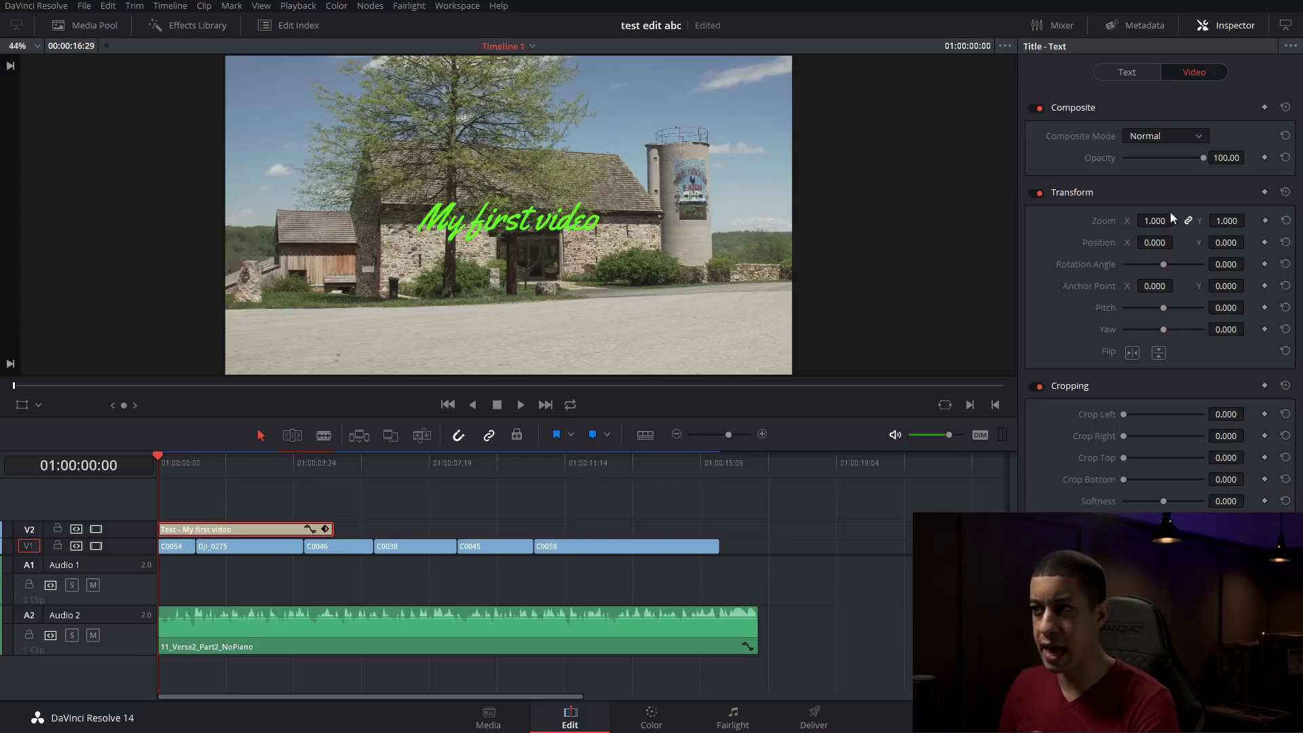
click(373, 465)
click(396, 548)
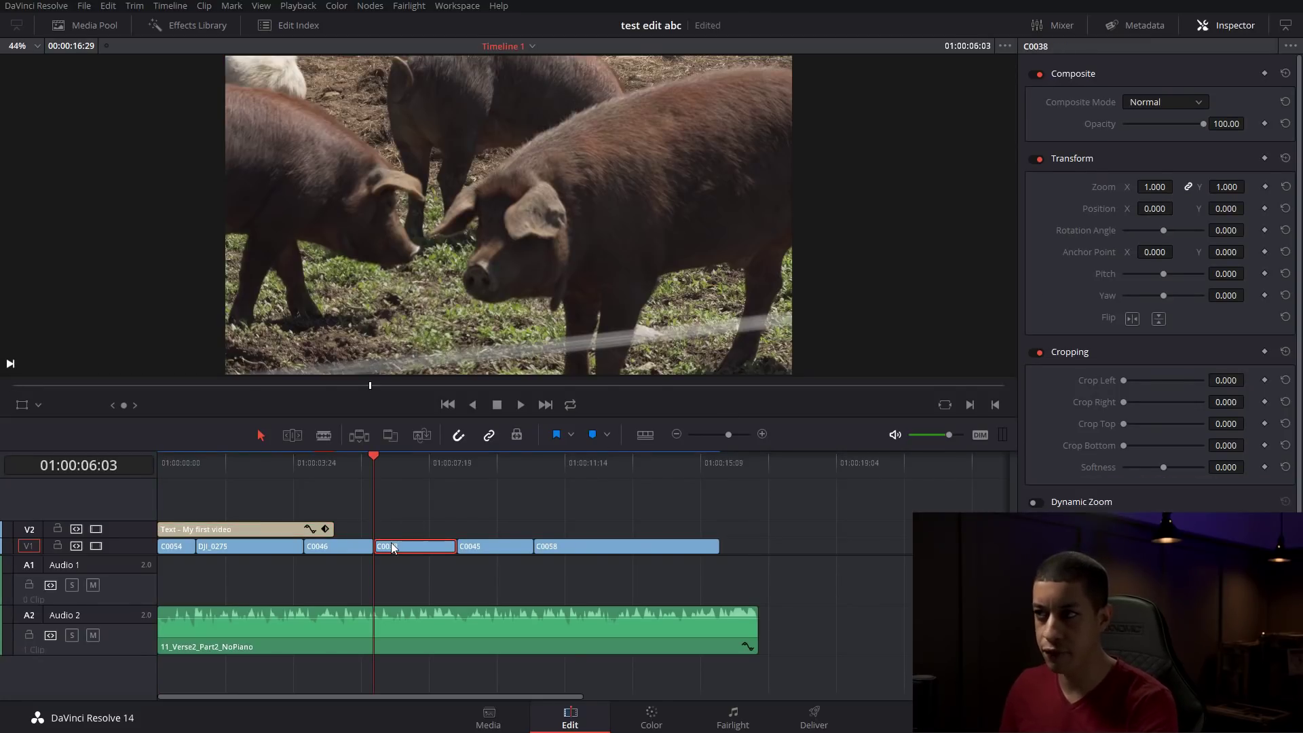
click(247, 465)
click(257, 528)
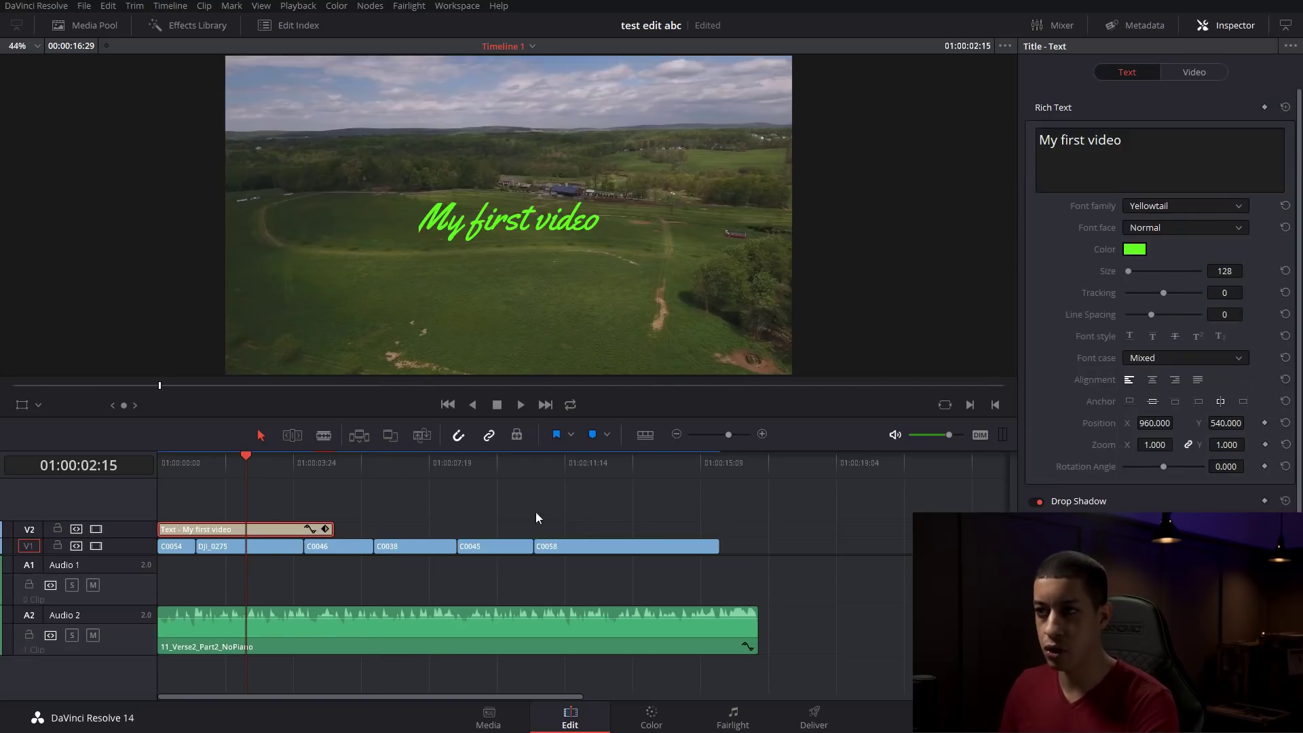
Move the title to the frame's lower right corner by setting its video position to X 623 and Y -440.
click(1194, 72)
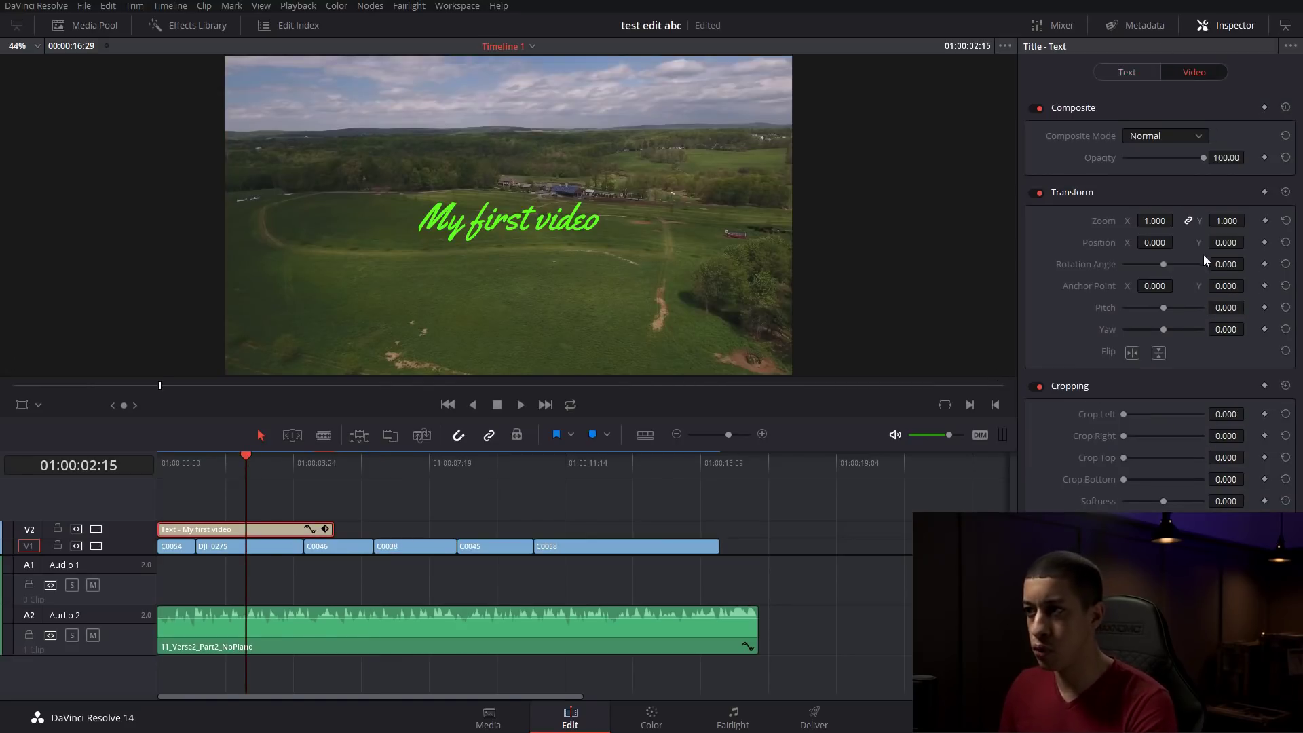
click(172, 464)
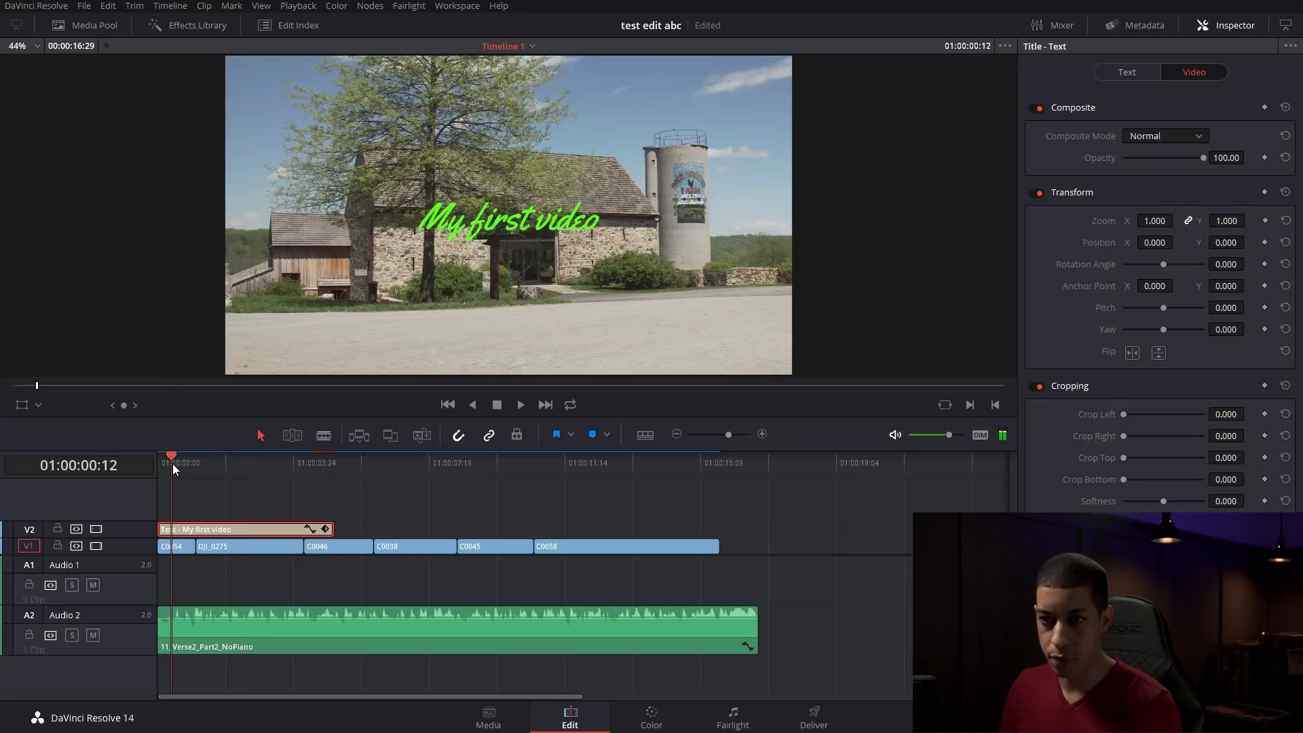
drag(1154, 242, 1204, 242)
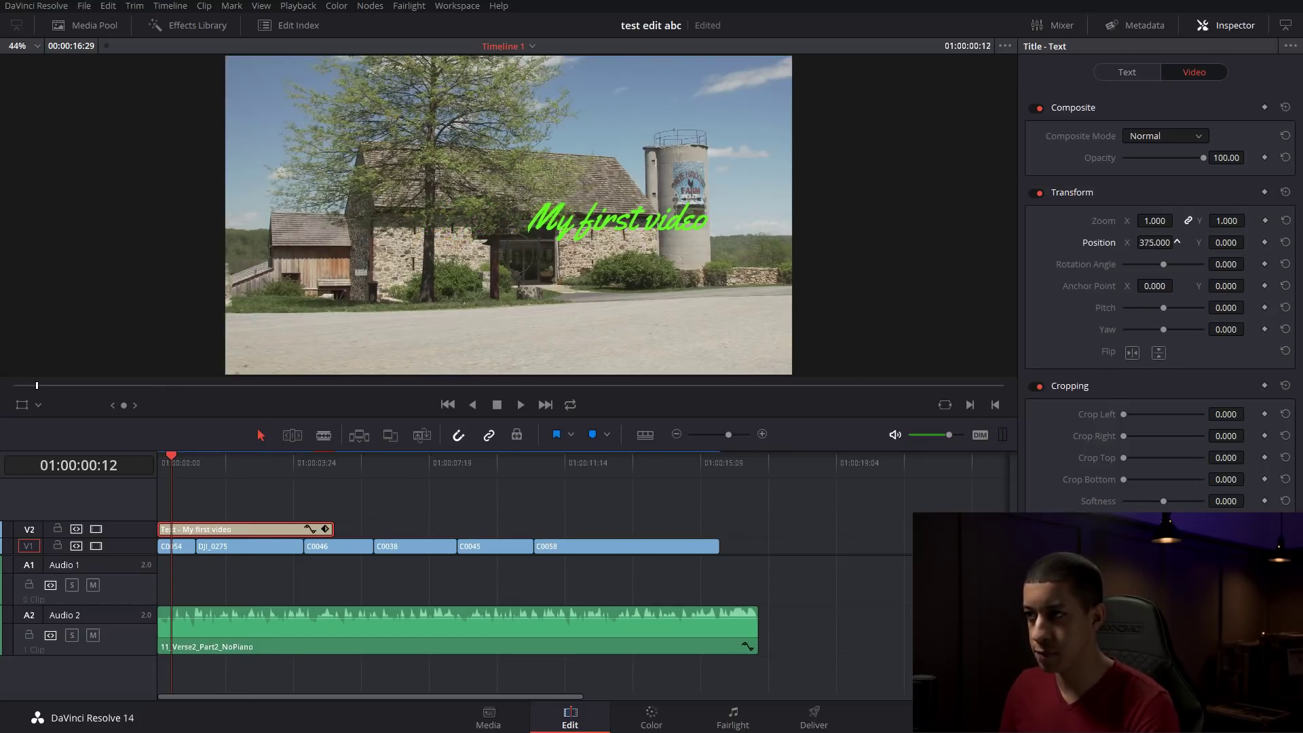
drag(1204, 242, 1221, 242)
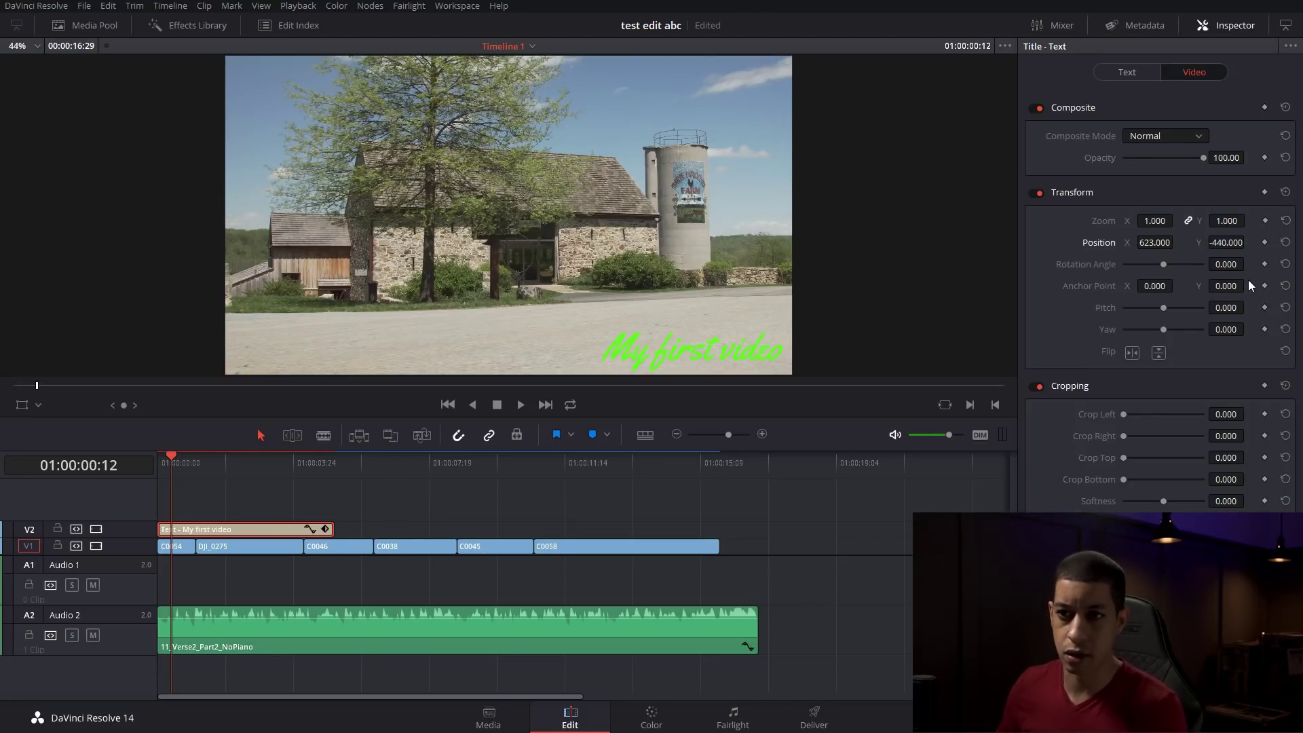
Trim the title's end on V2 to match the end of clip C0054 and select the title again.
drag(173, 459, 144, 460)
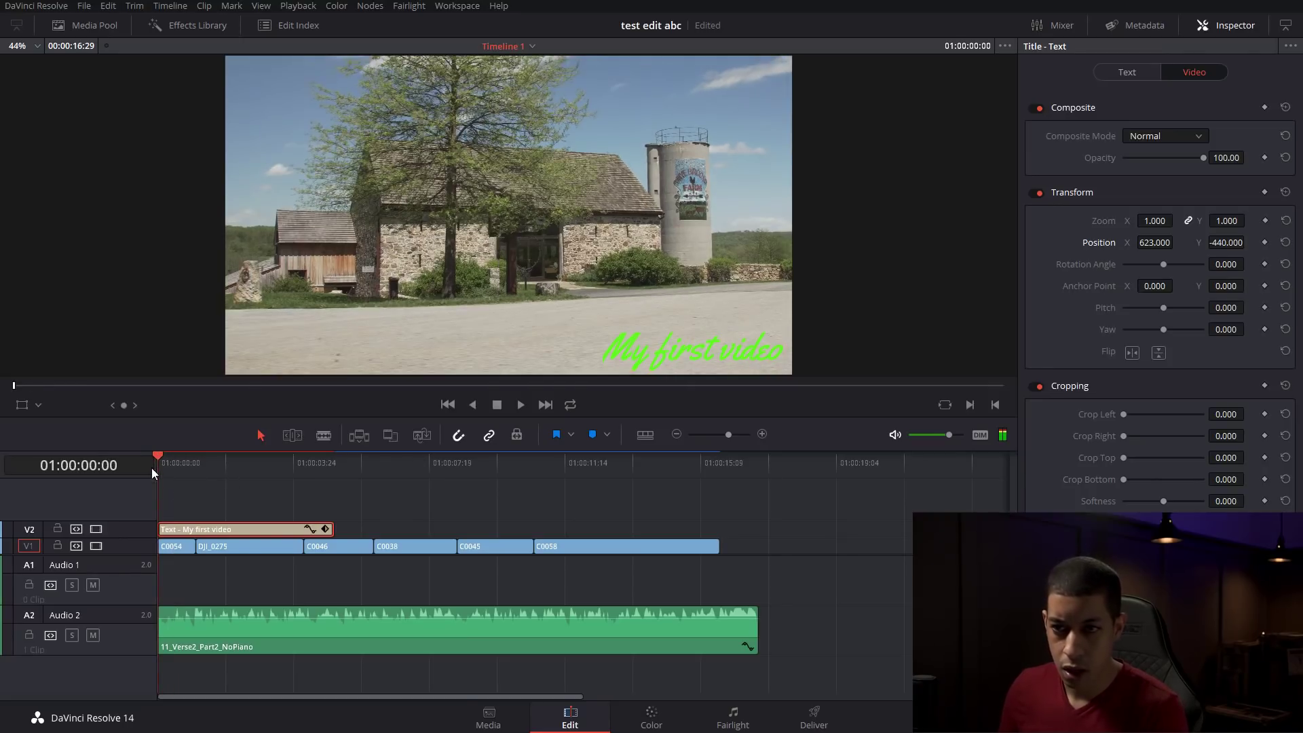
drag(335, 531, 195, 531)
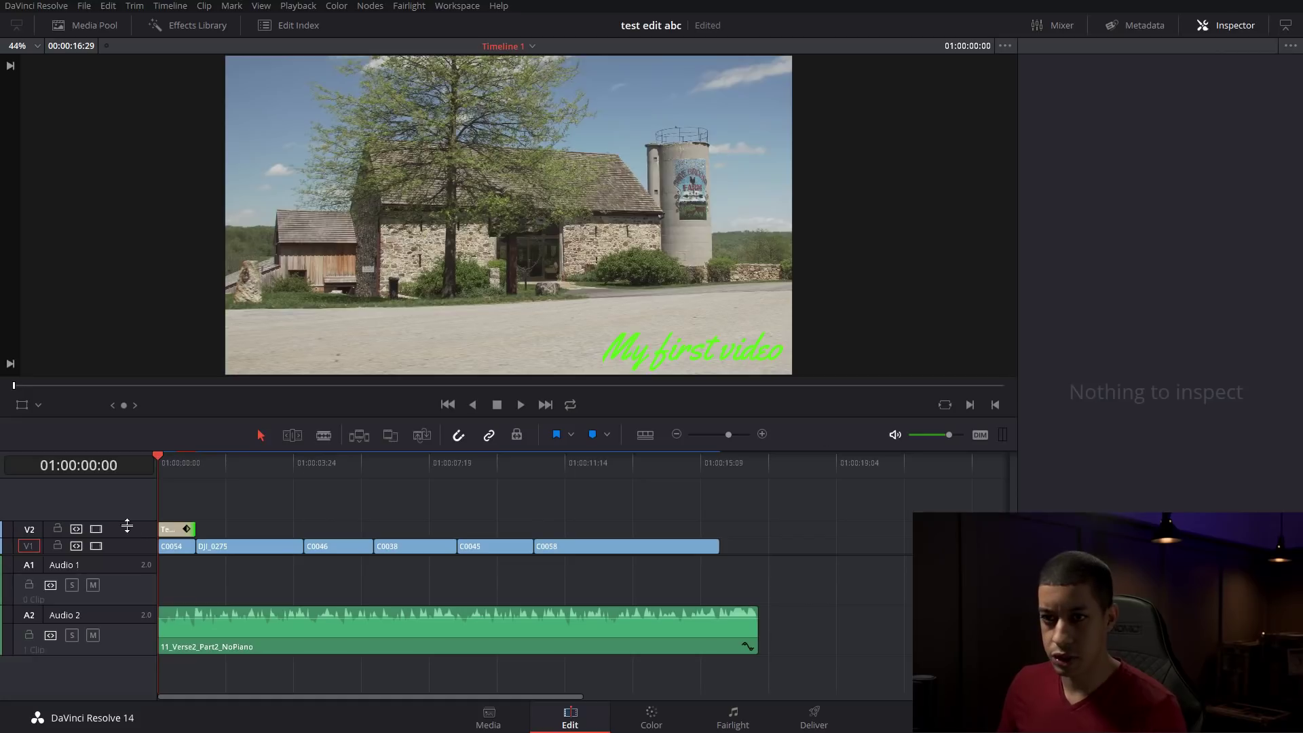
click(170, 530)
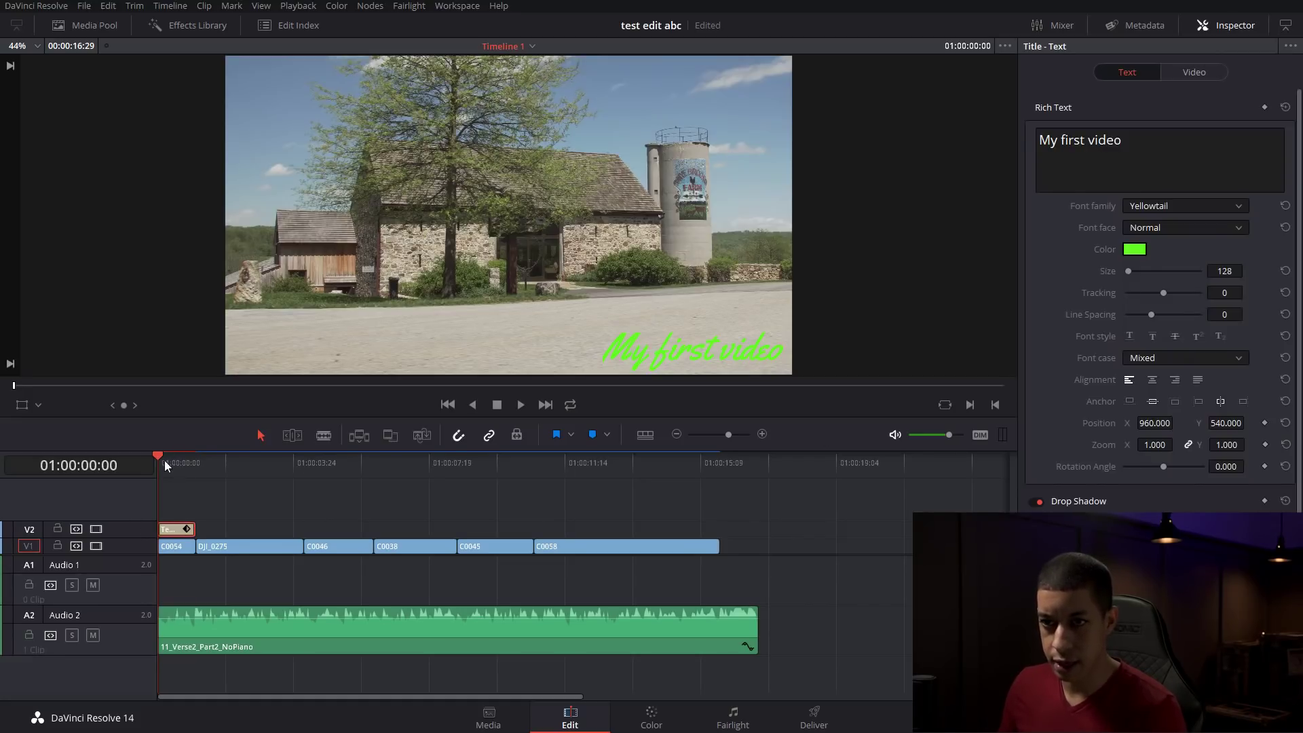
Keyframe the title's video position at 01:00:00:00 and set X to 135 at 01:00:00:27.
click(1202, 73)
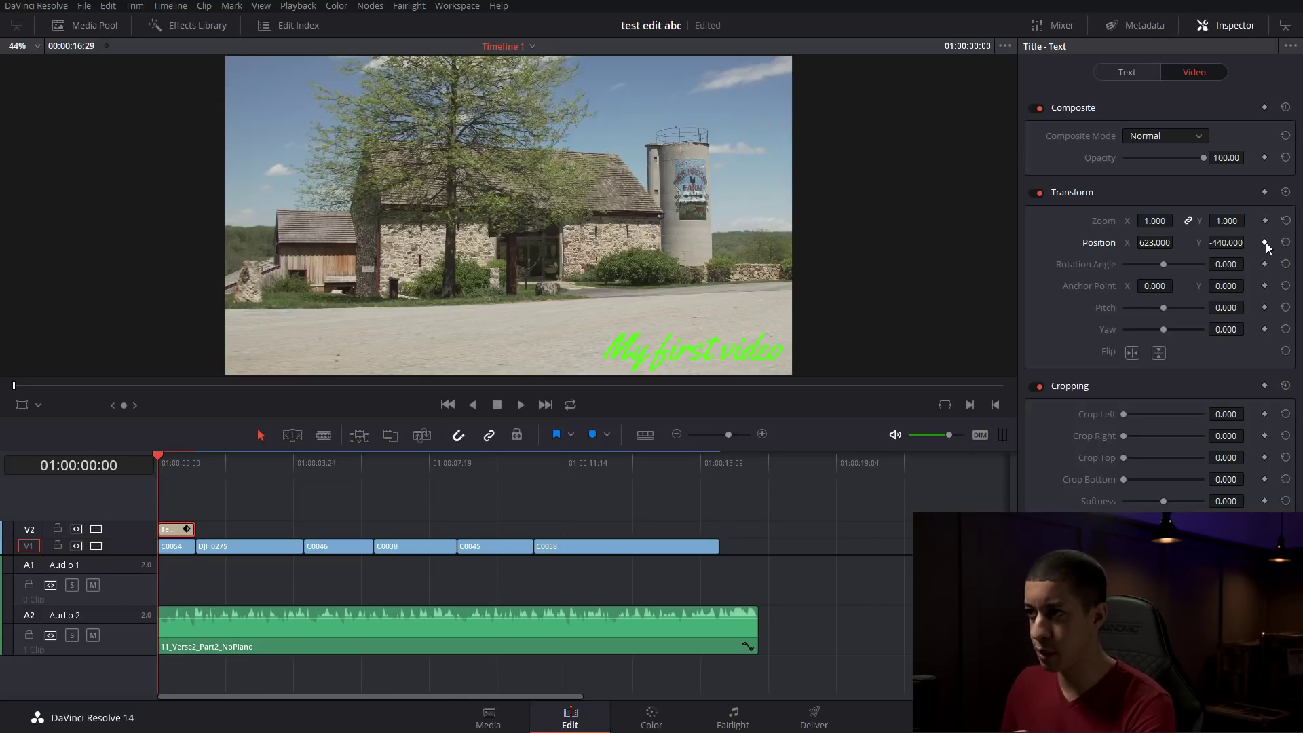
key(Up)
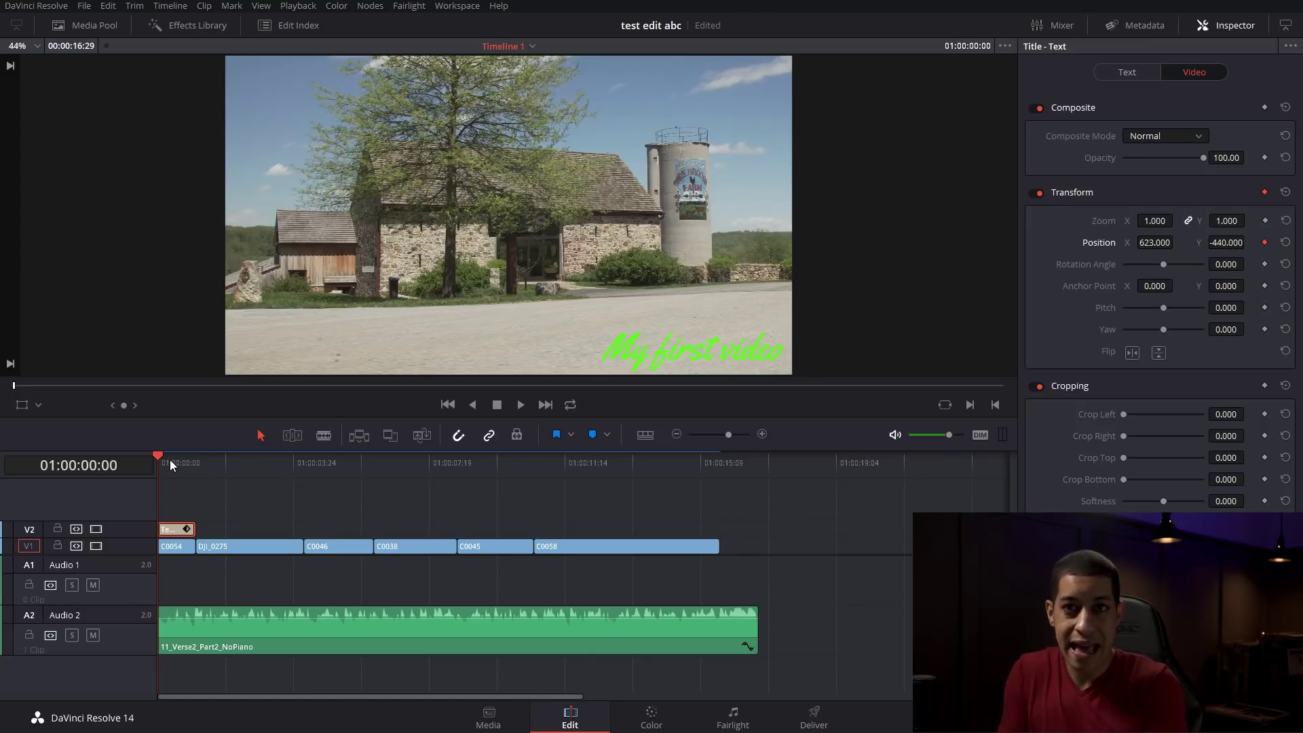
key(space)
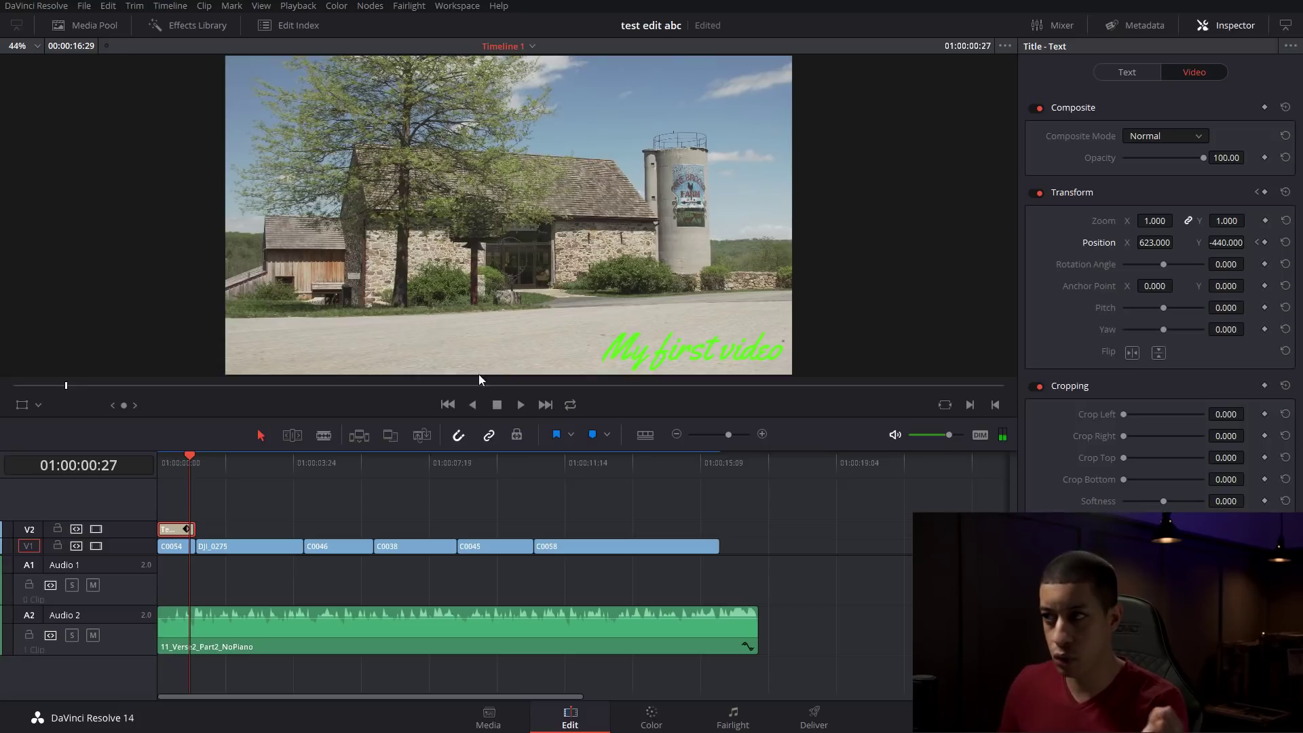
drag(1164, 241, 1143, 242)
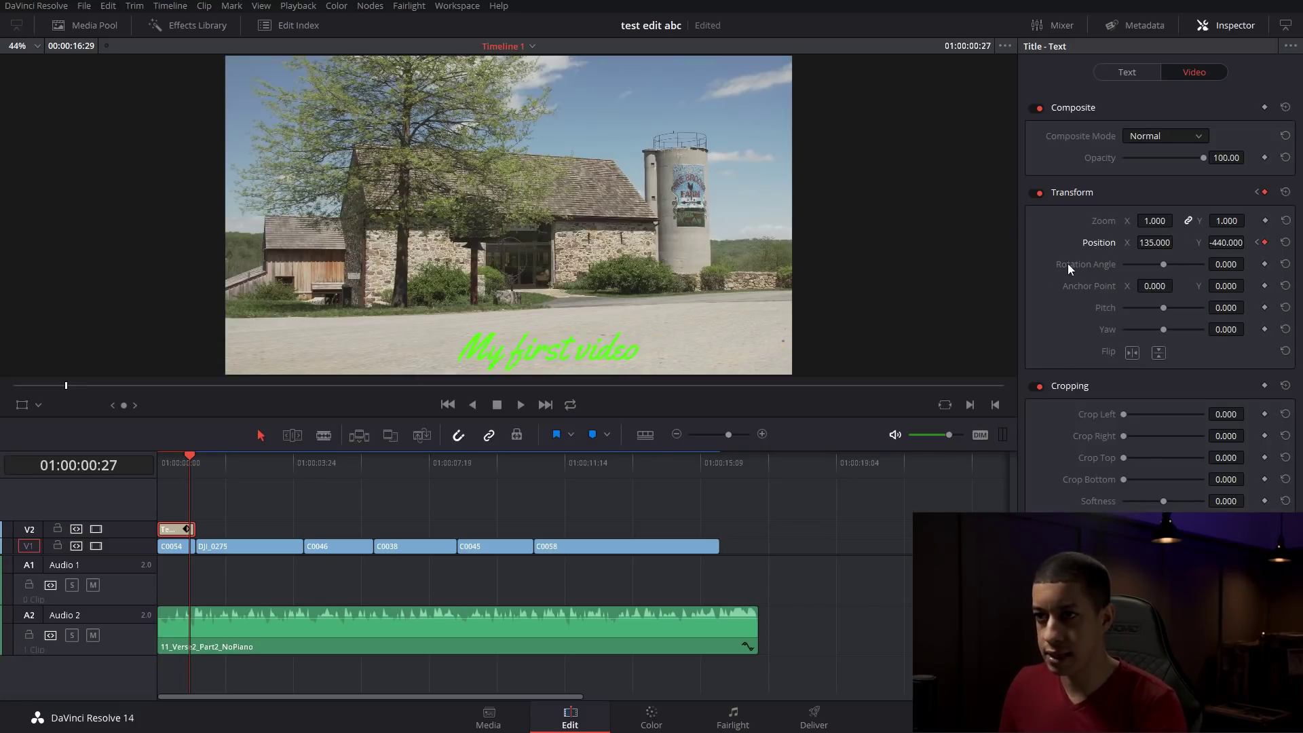
Jump between the two position keyframes and play the title's movement from the timeline start.
click(1255, 244)
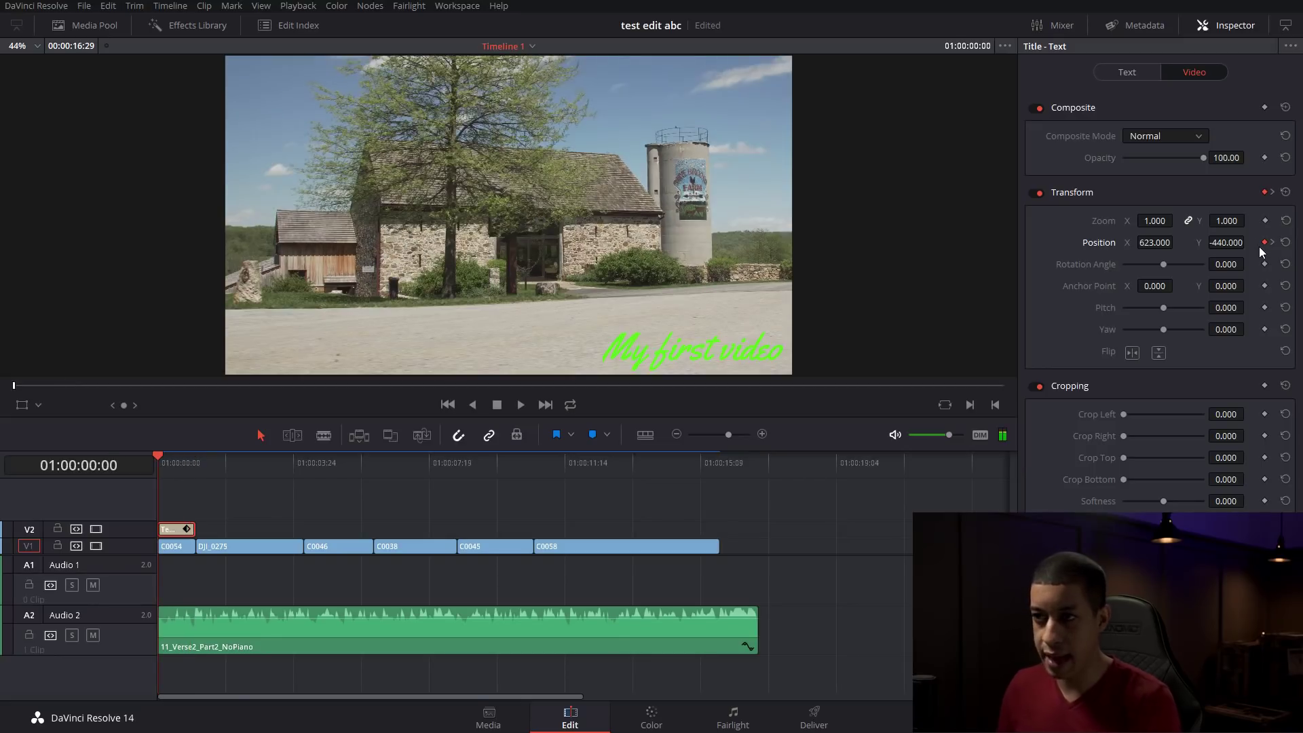
click(1273, 244)
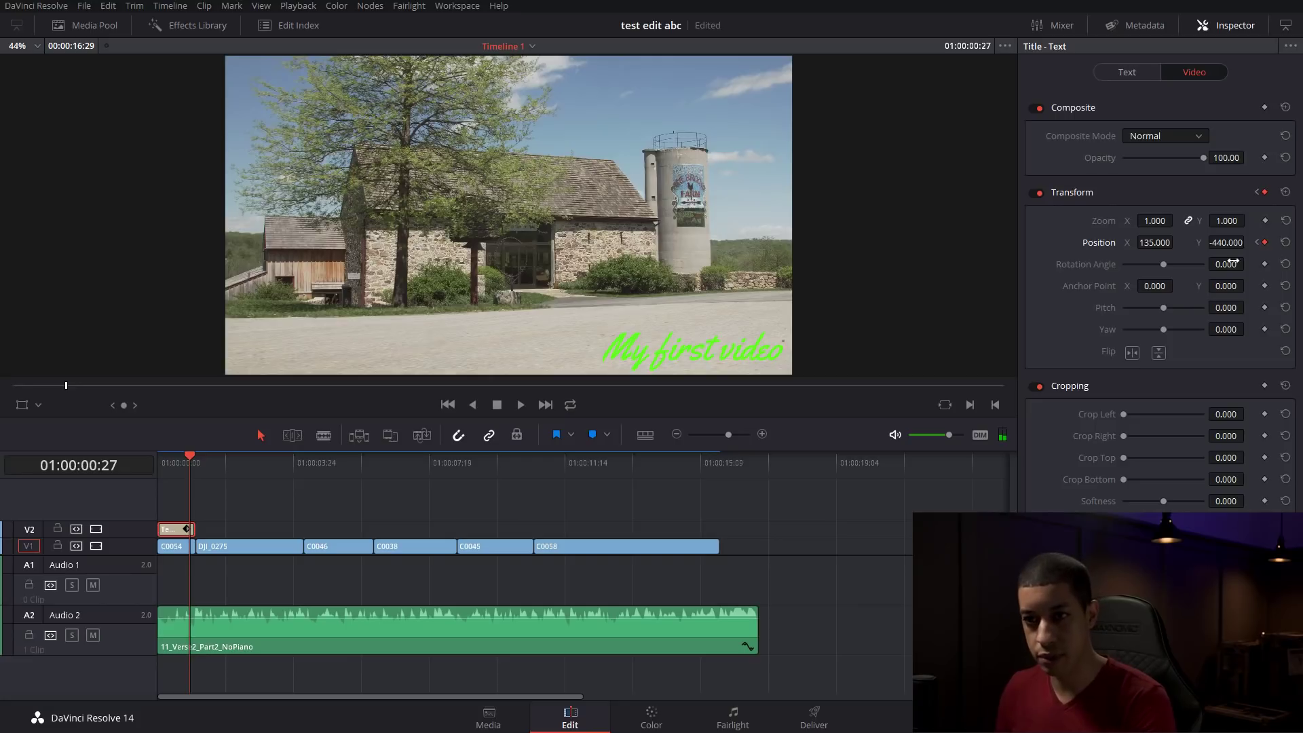
key(Home)
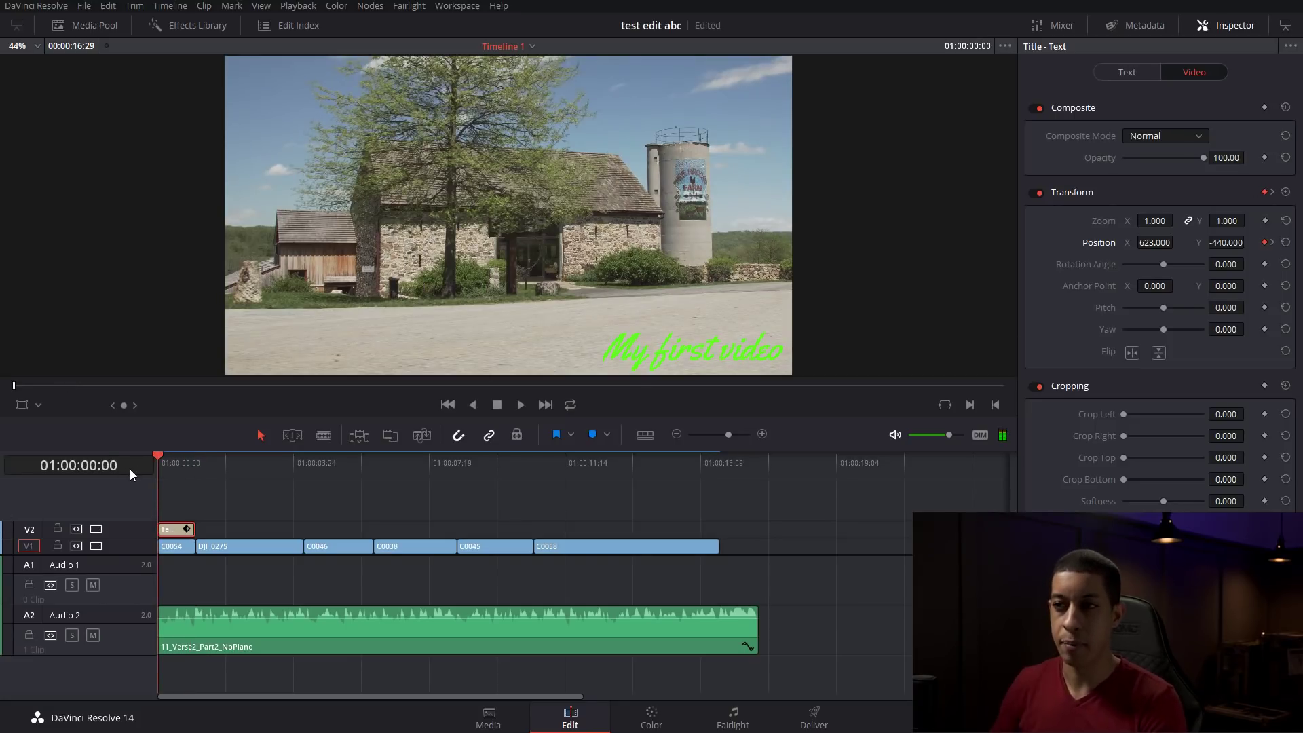
key(space)
key(space)
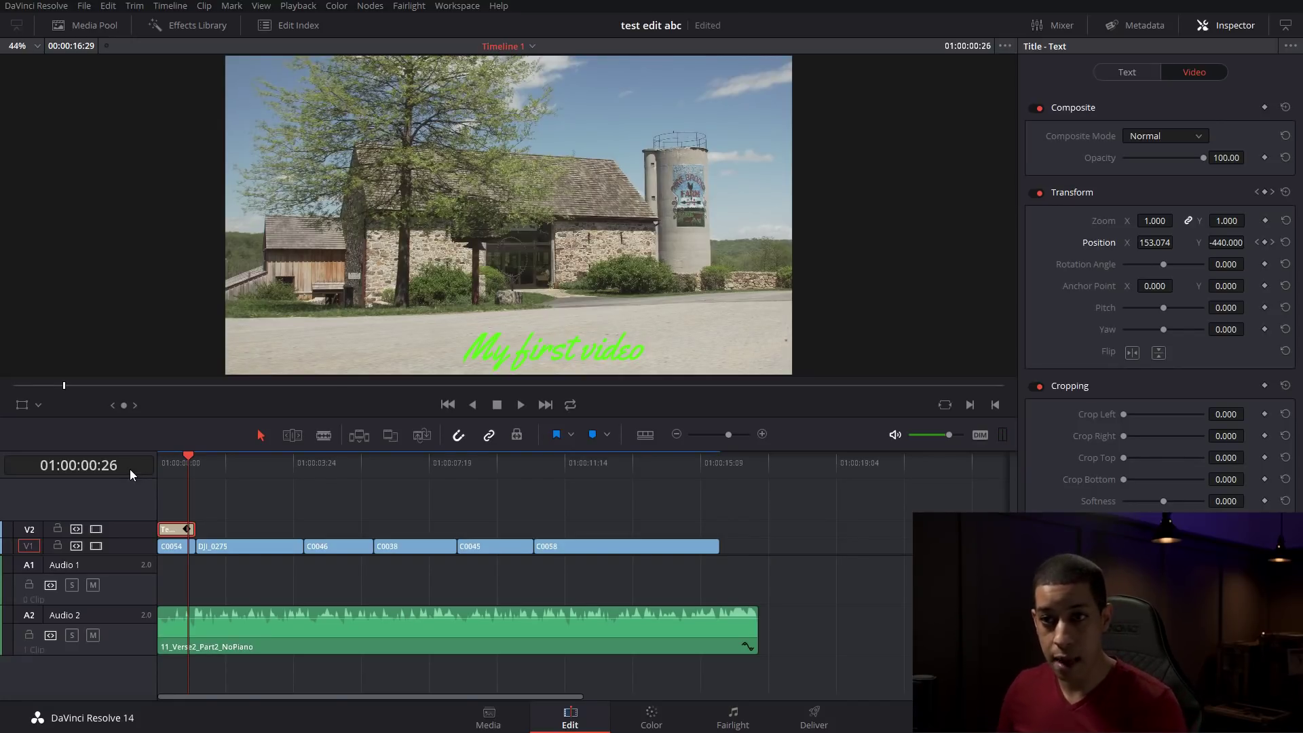
Add an opacity keyframe to the title at 01:00:00:14, keeping the opacity at 100.
key(Home)
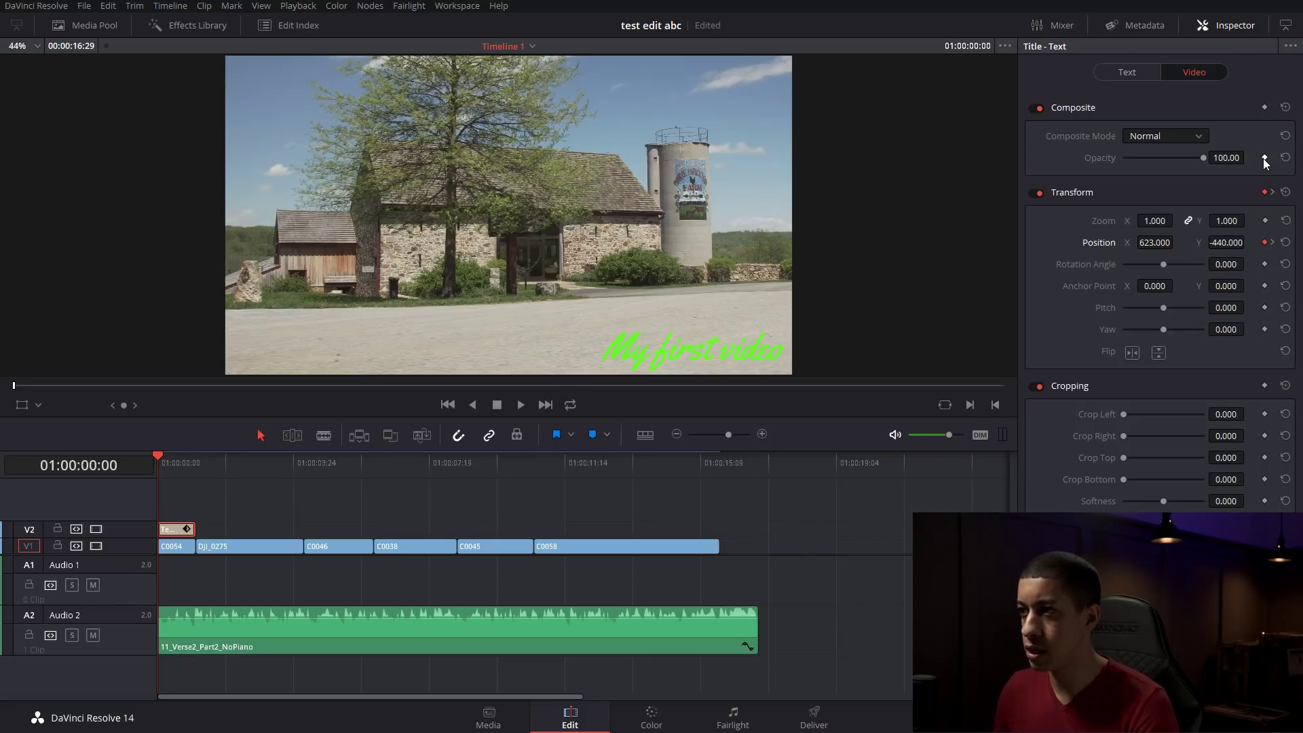
click(174, 462)
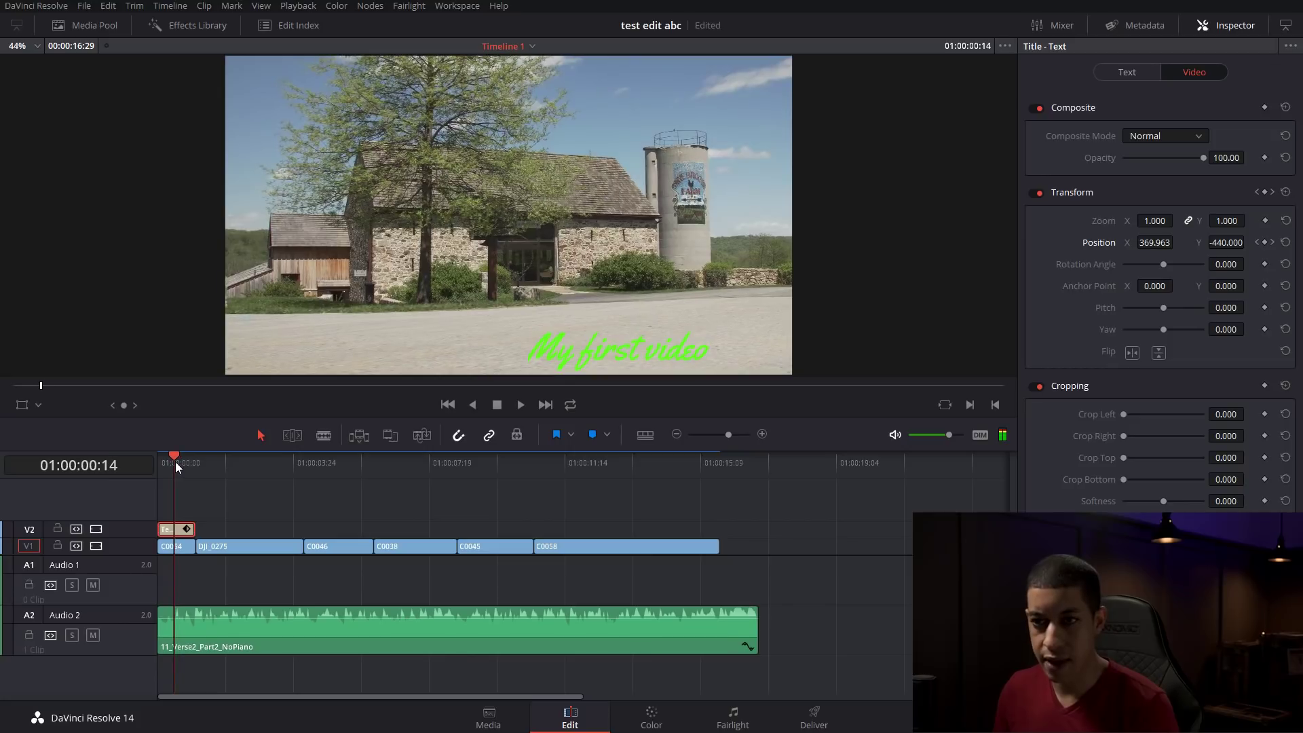
click(1264, 158)
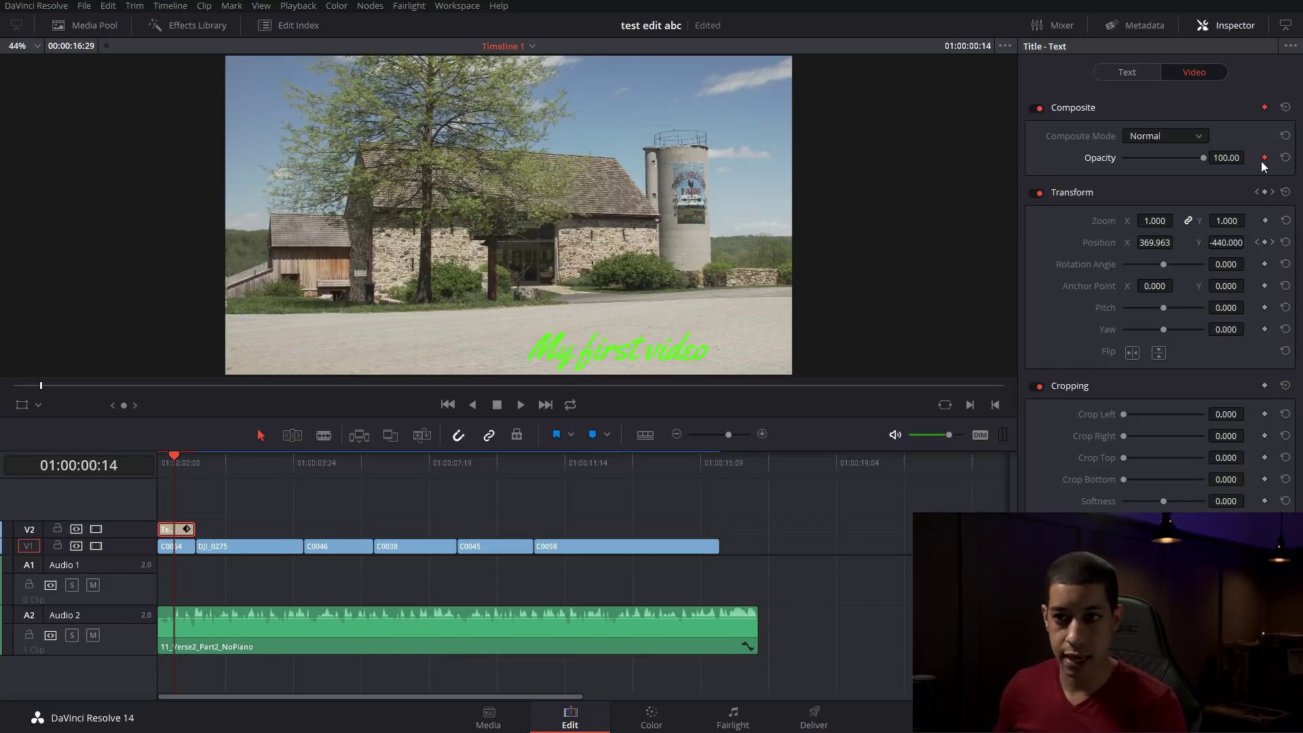
Set the title's opacity to 0 at 01:00:01:02, near the end of the title clip.
click(197, 462)
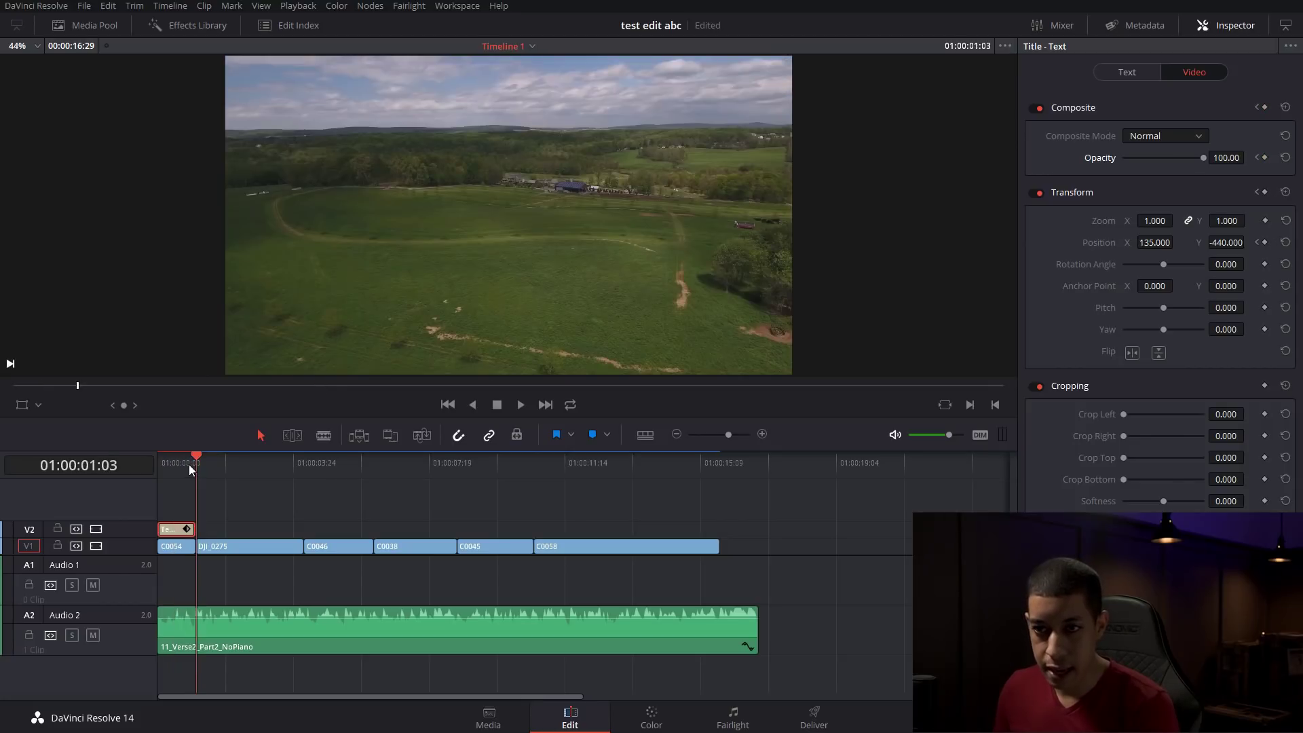
click(182, 464)
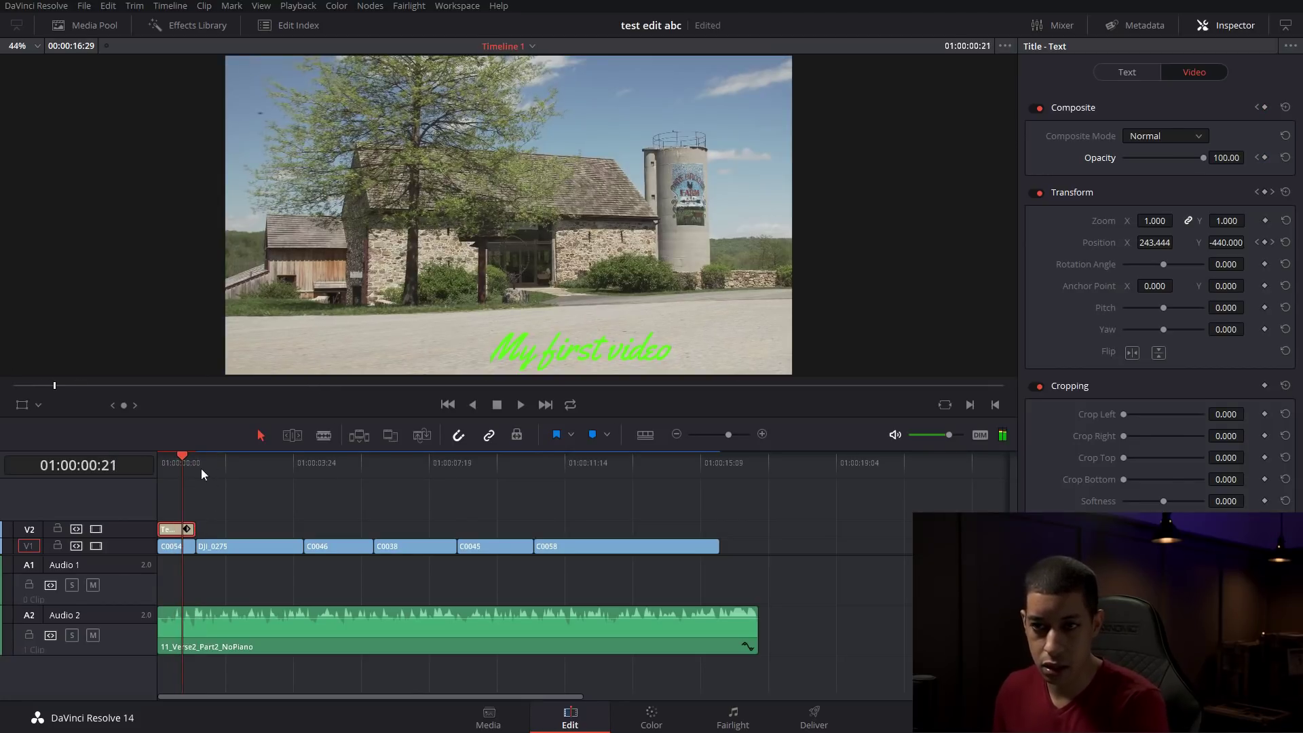
click(197, 461)
click(194, 461)
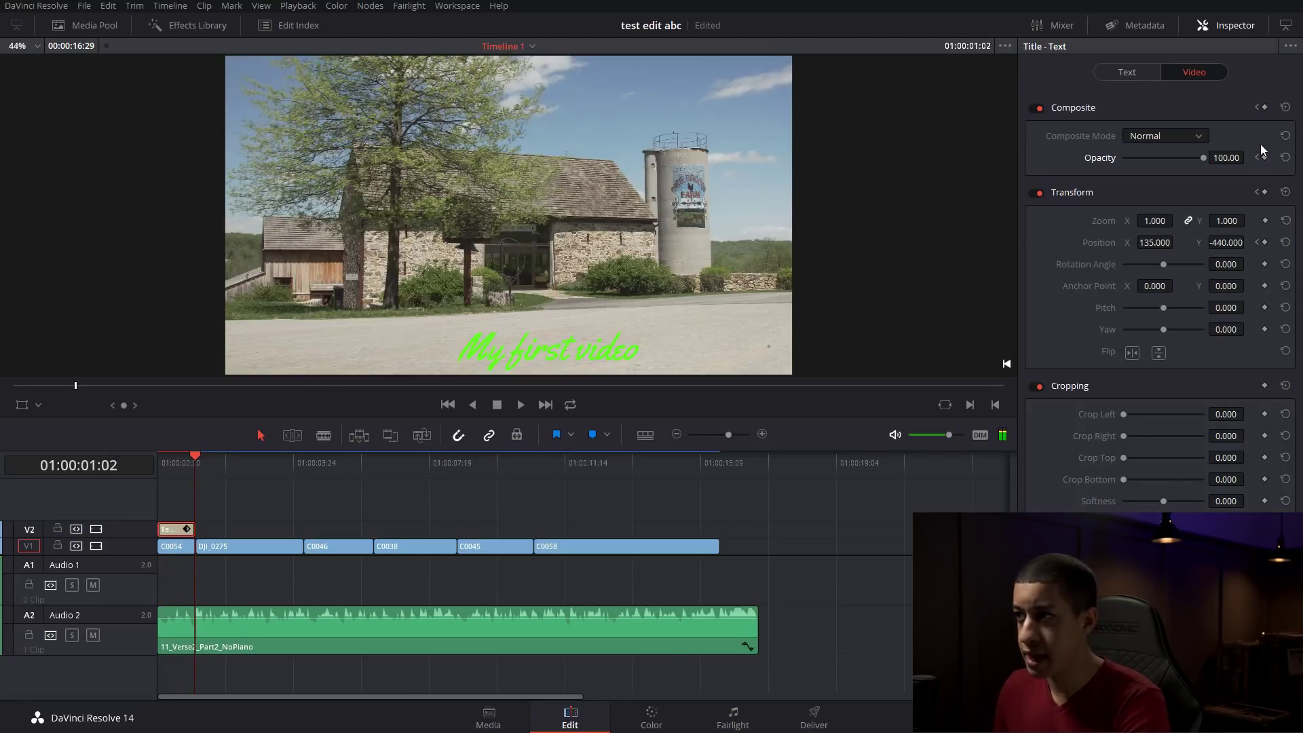
double_click(1225, 157)
text(0)
key(Return)
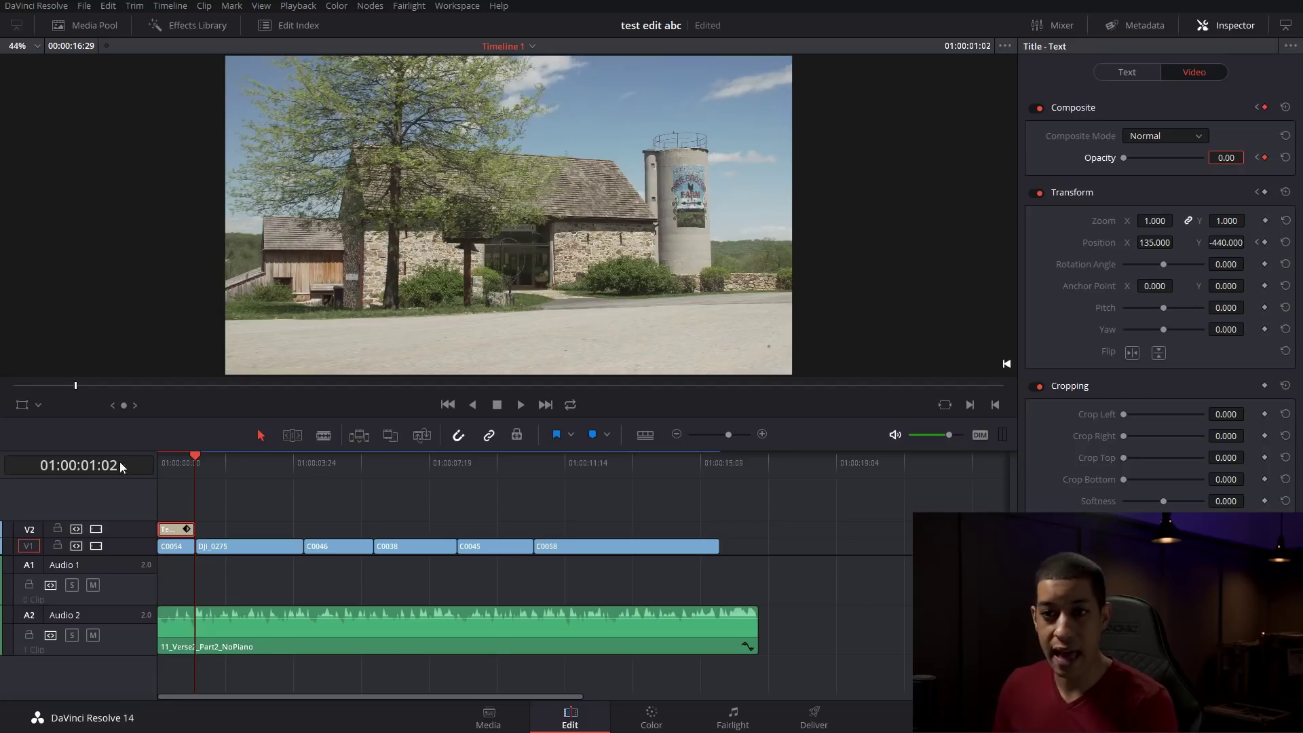
Play the title's fade-out from the timeline start and return the playhead to 01:00:00:14.
click(160, 458)
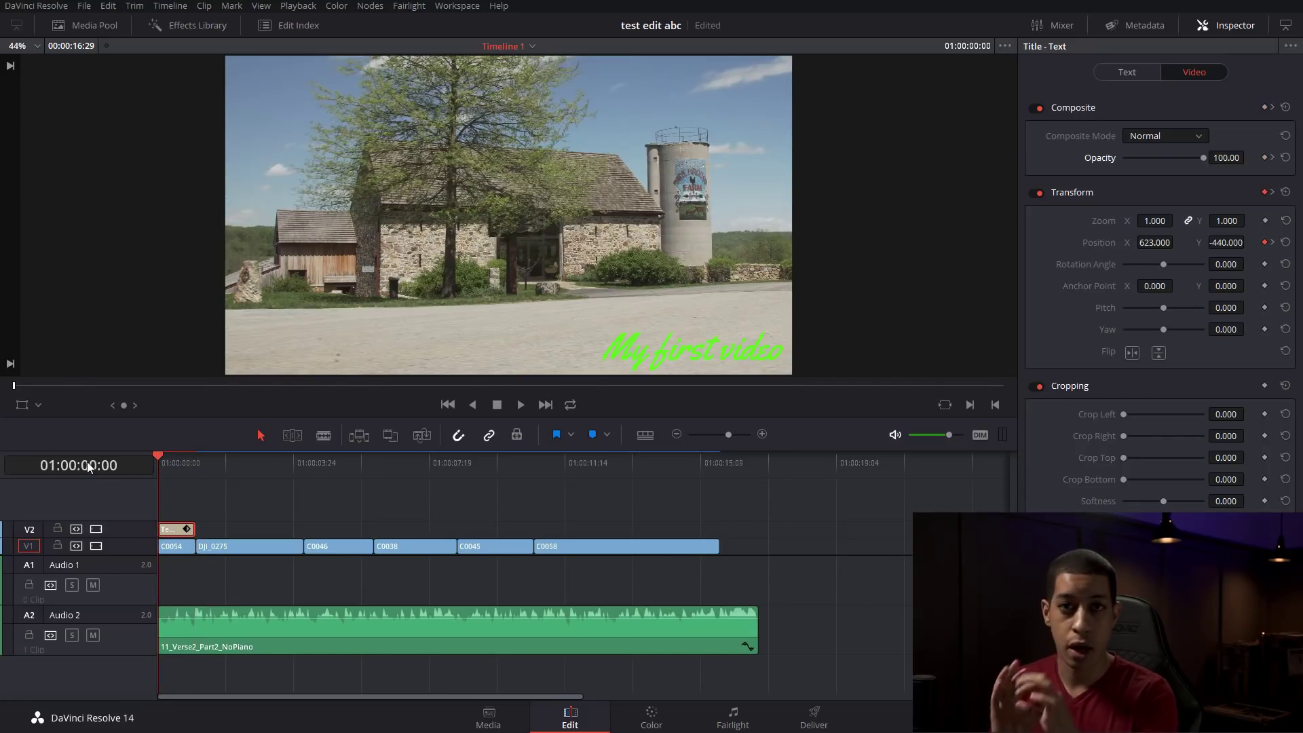
key(space)
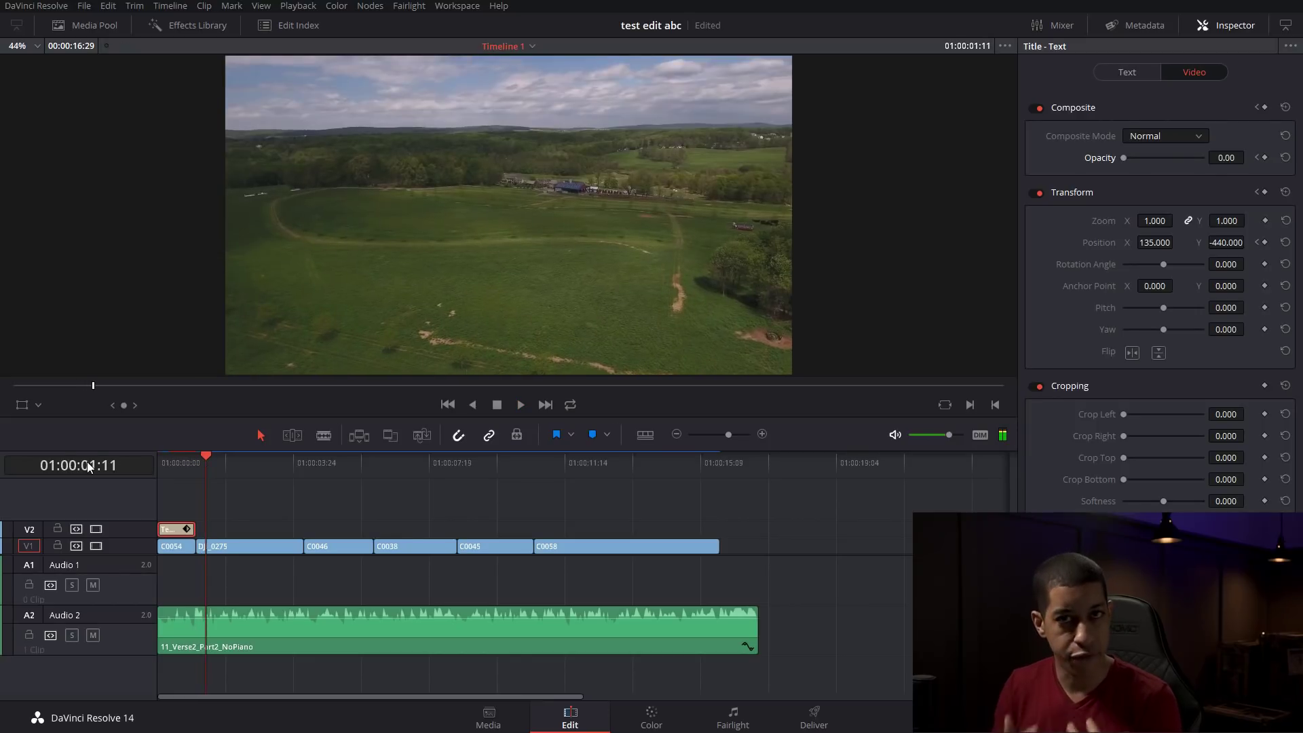
drag(203, 462, 174, 460)
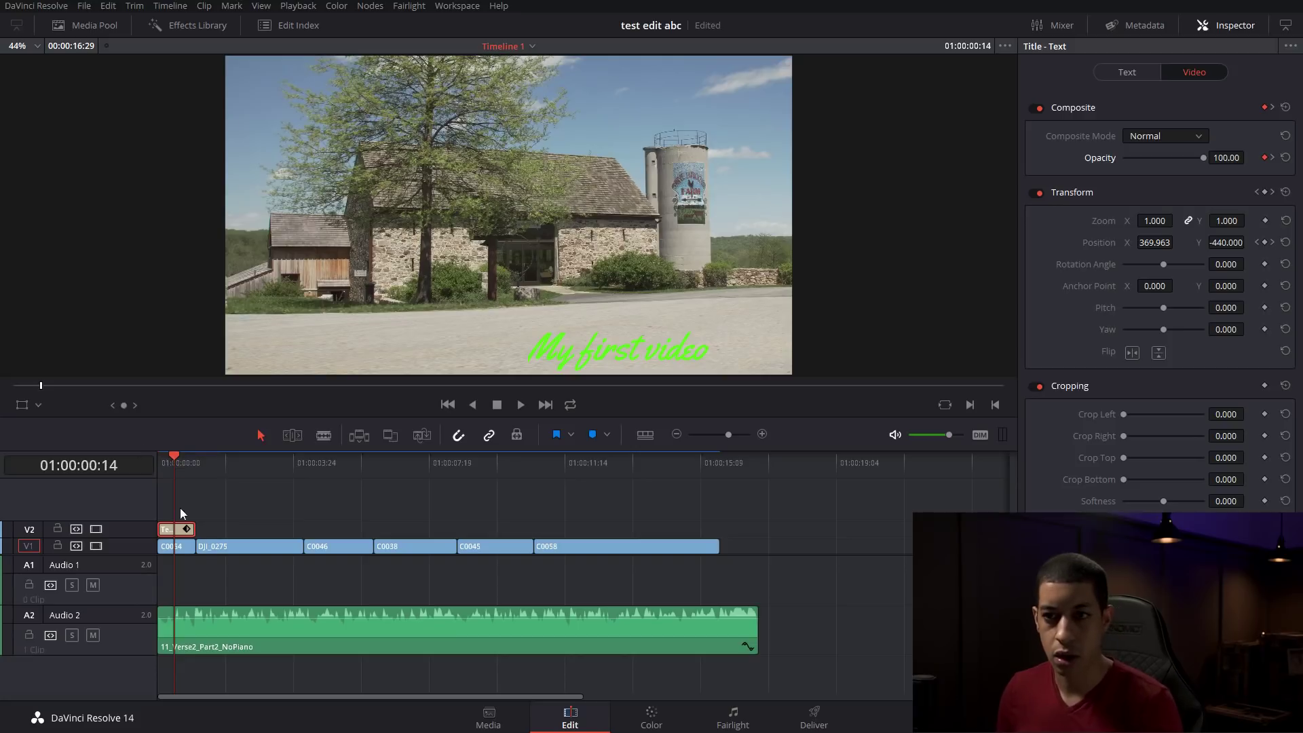
Expand the title clip's Composite and Transform keyframe tracks on V2 with the playhead at the timeline start.
scroll(188, 533, up, 3)
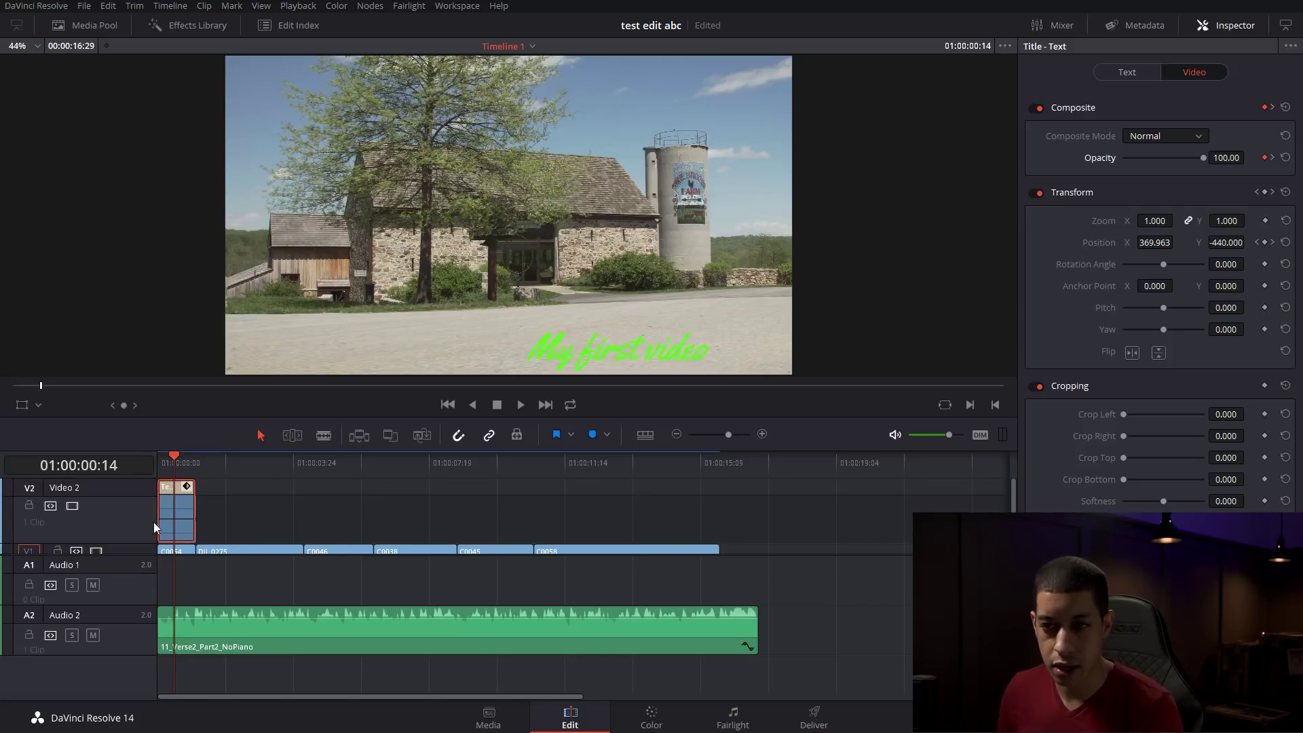
click(335, 686)
drag(175, 464, 121, 449)
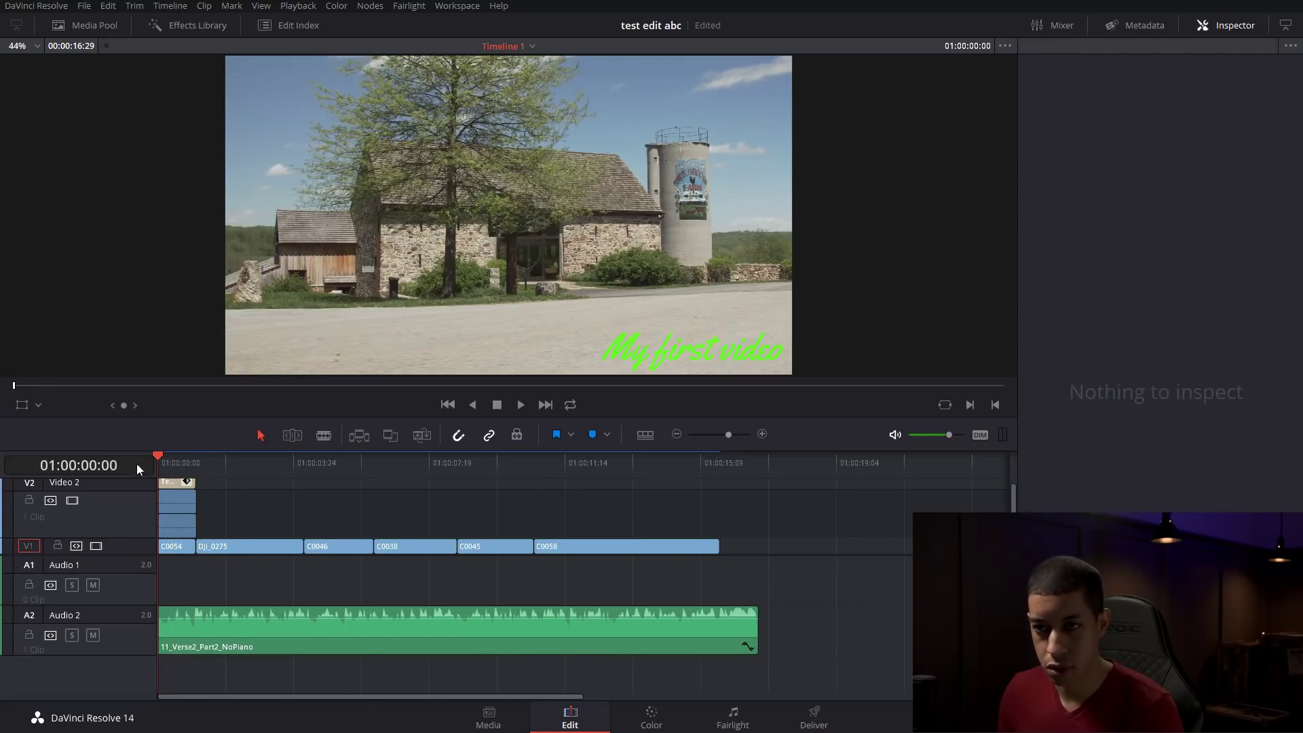
click(762, 433)
click(762, 433)
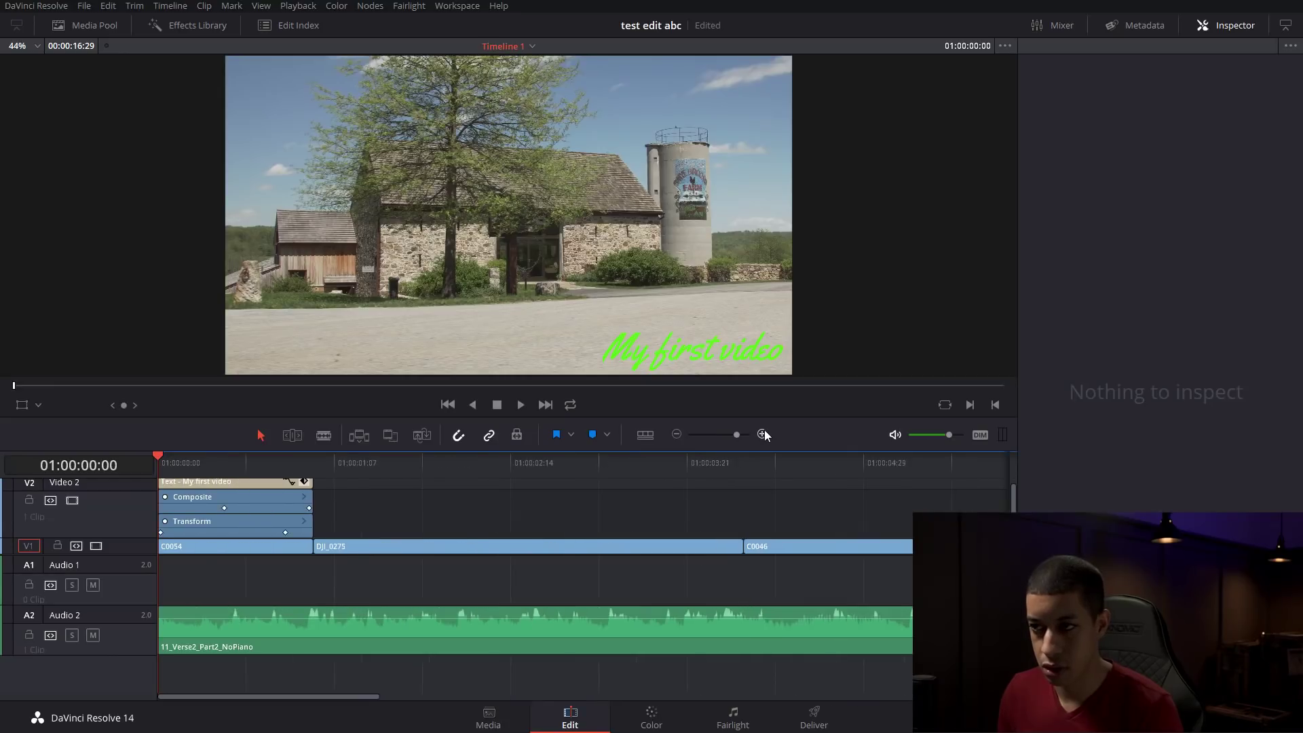
click(763, 433)
click(763, 434)
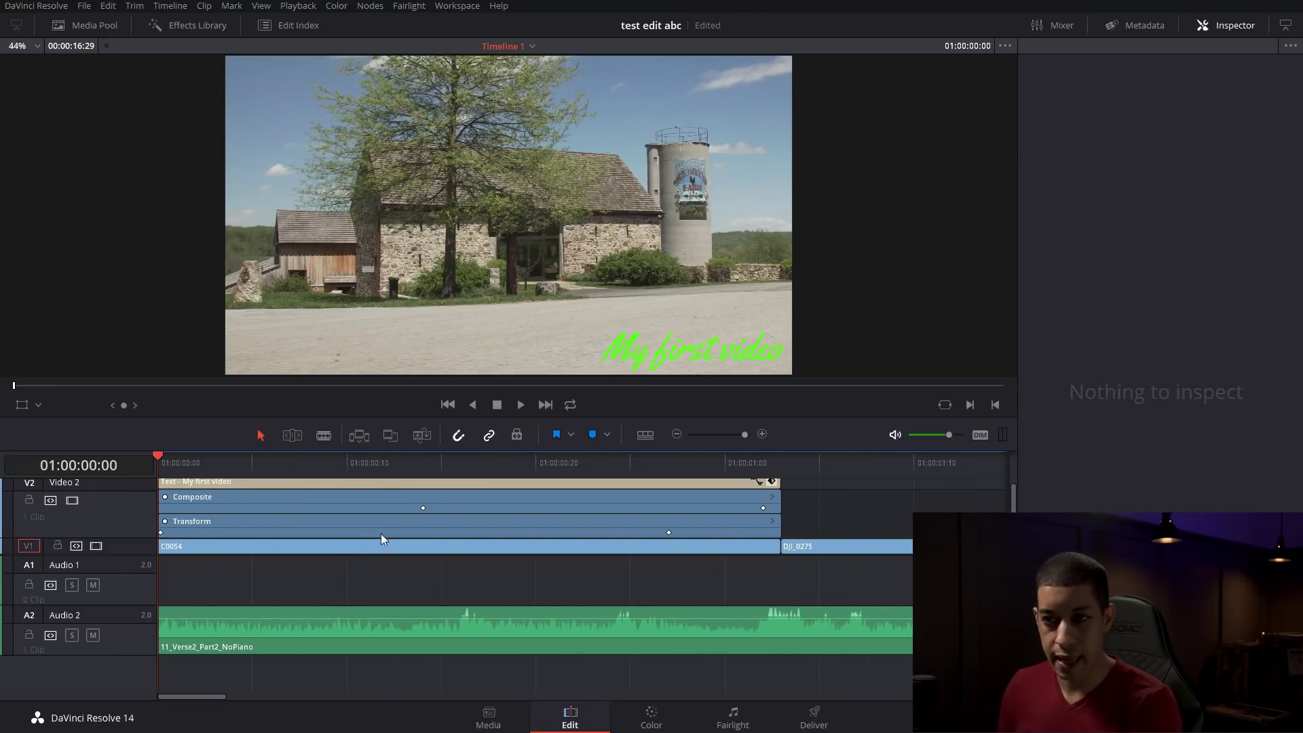
Move the title's last opacity keyframe to just after its last position keyframe, play the result, and collapse the keyframe tracks.
click(325, 499)
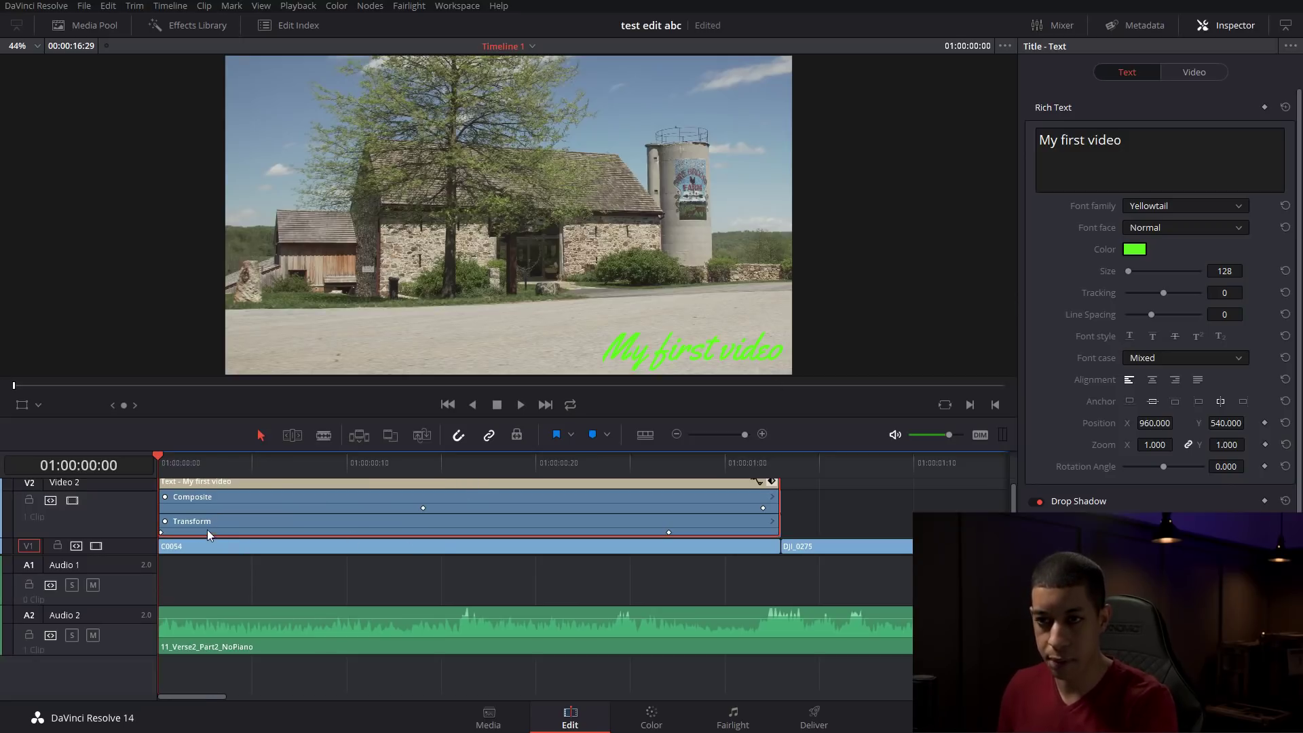
click(1195, 67)
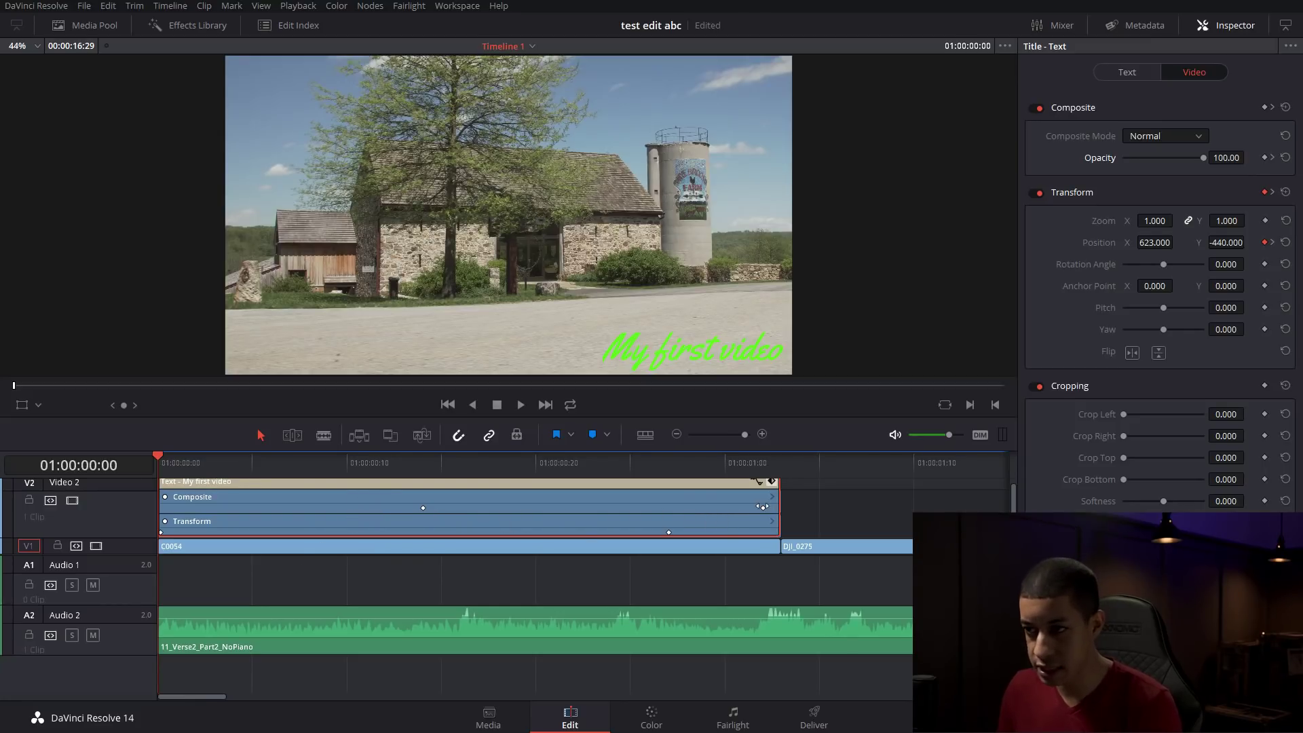
drag(761, 507, 719, 507)
drag(683, 508, 687, 507)
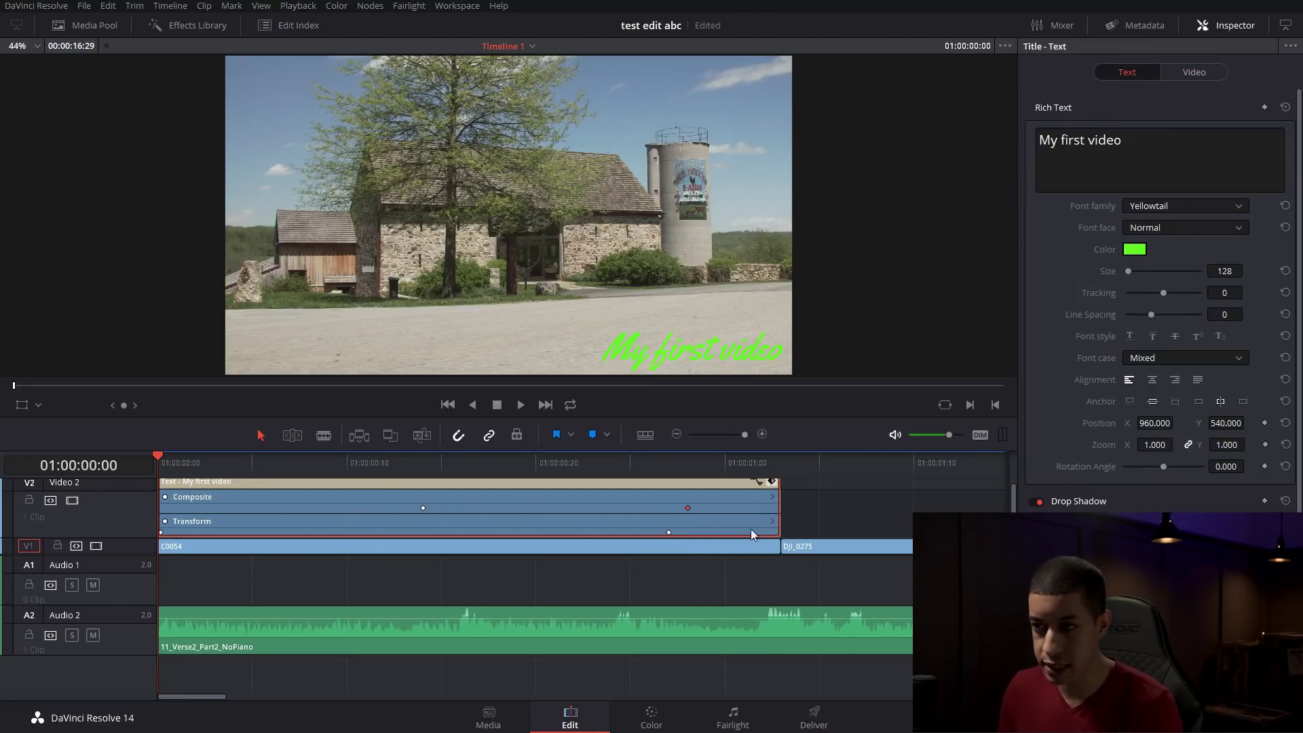
key(space)
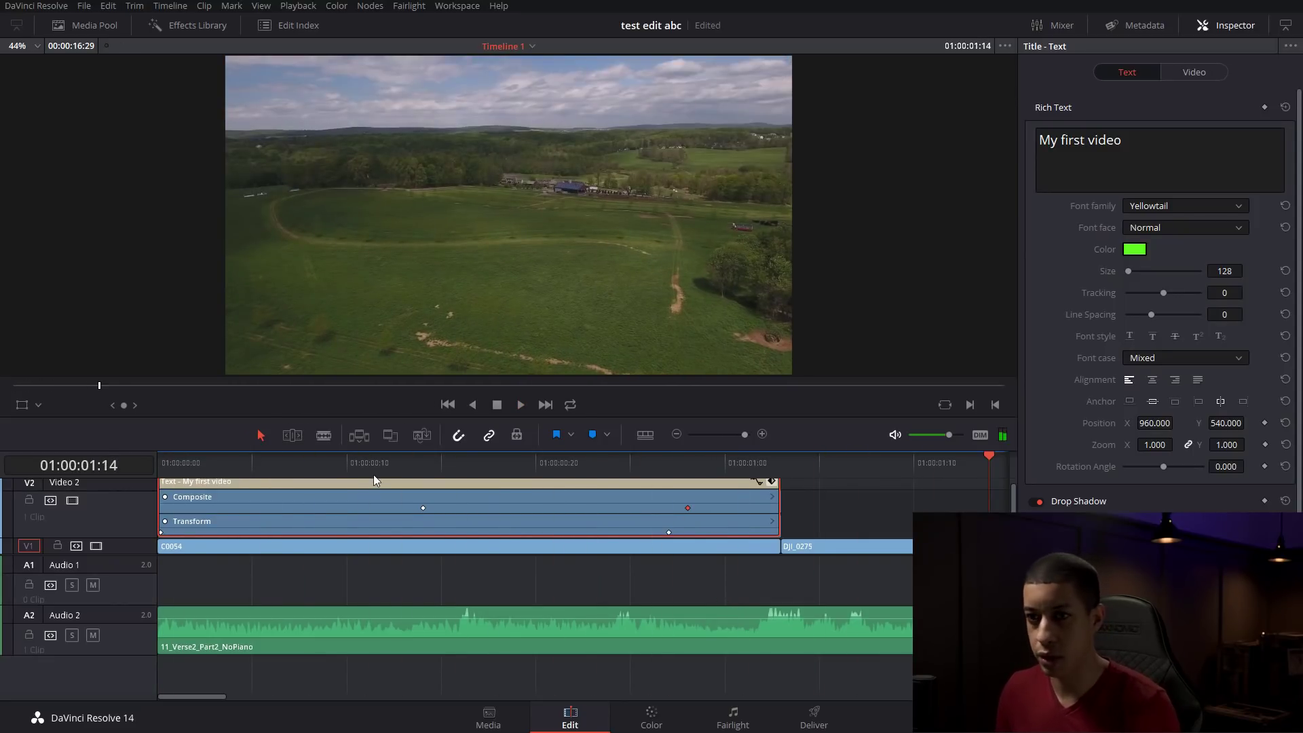
click(770, 481)
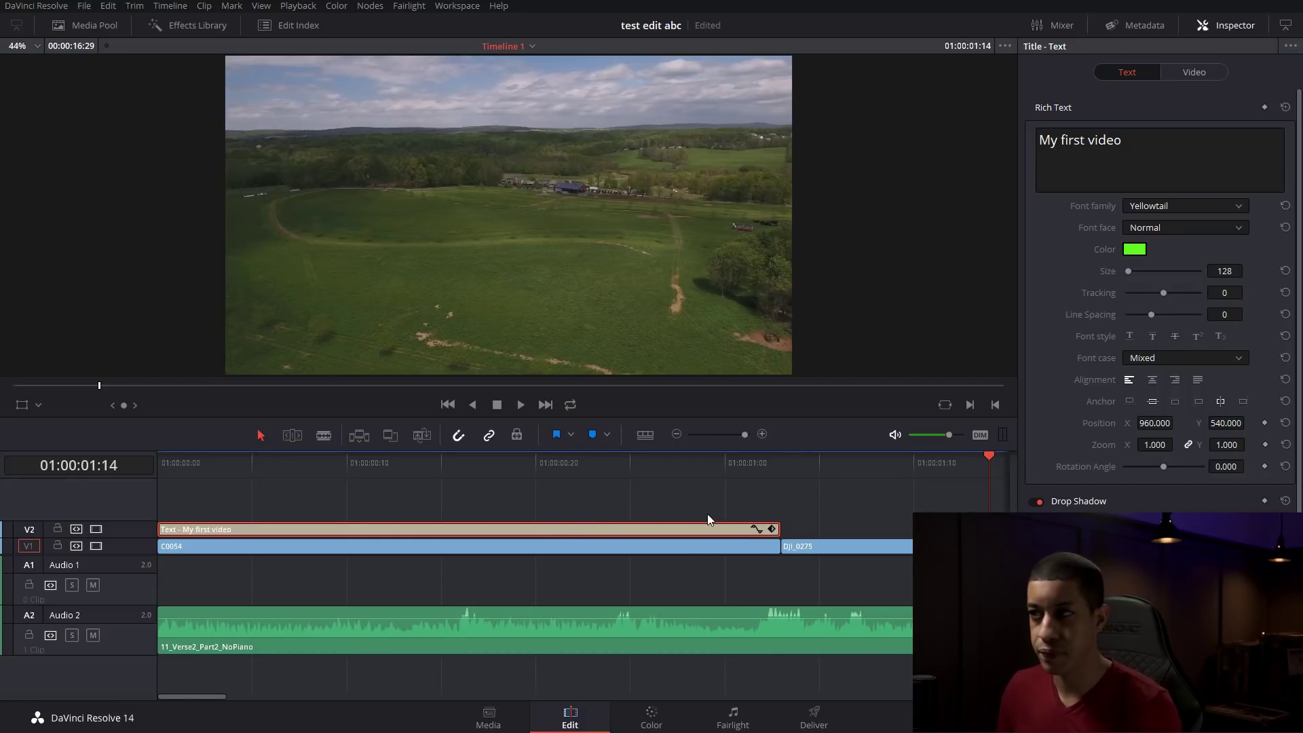
Add a fade-in of about half a second to the music clip on A2 and play it from the timeline start.
drag(745, 434, 723, 433)
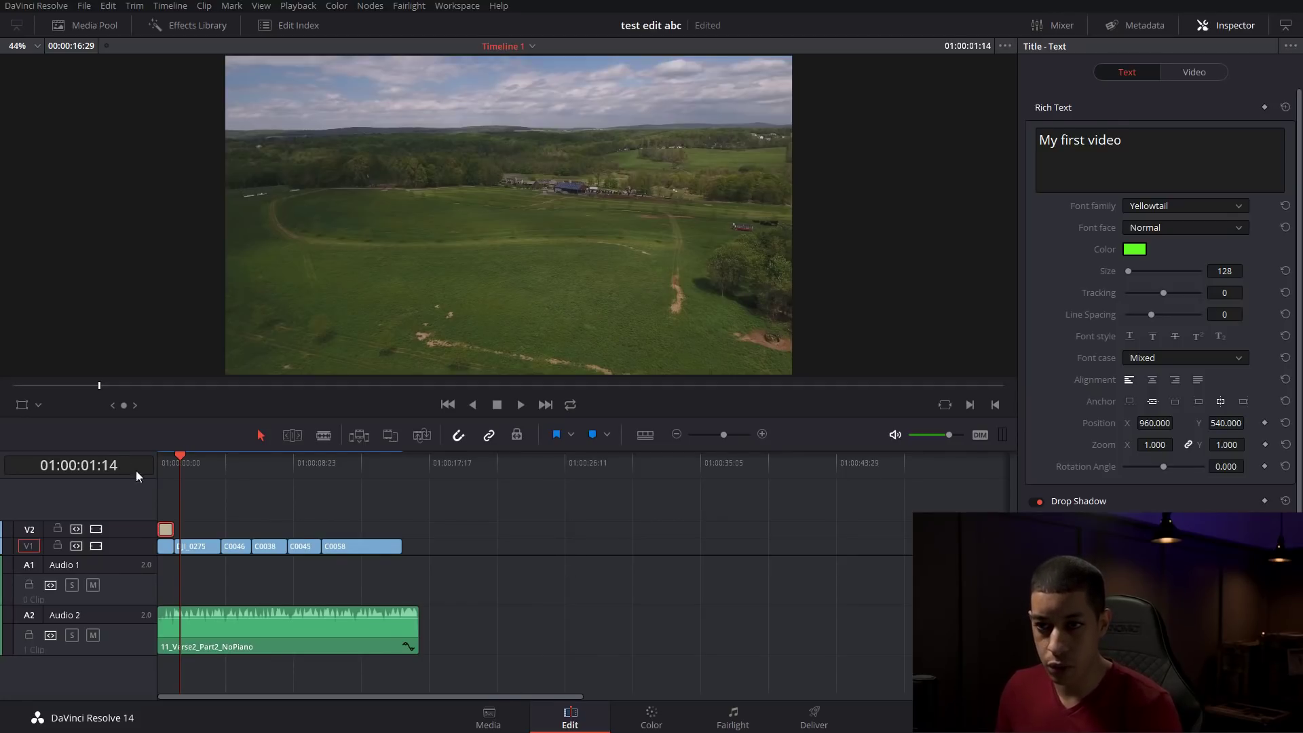
drag(183, 453, 129, 454)
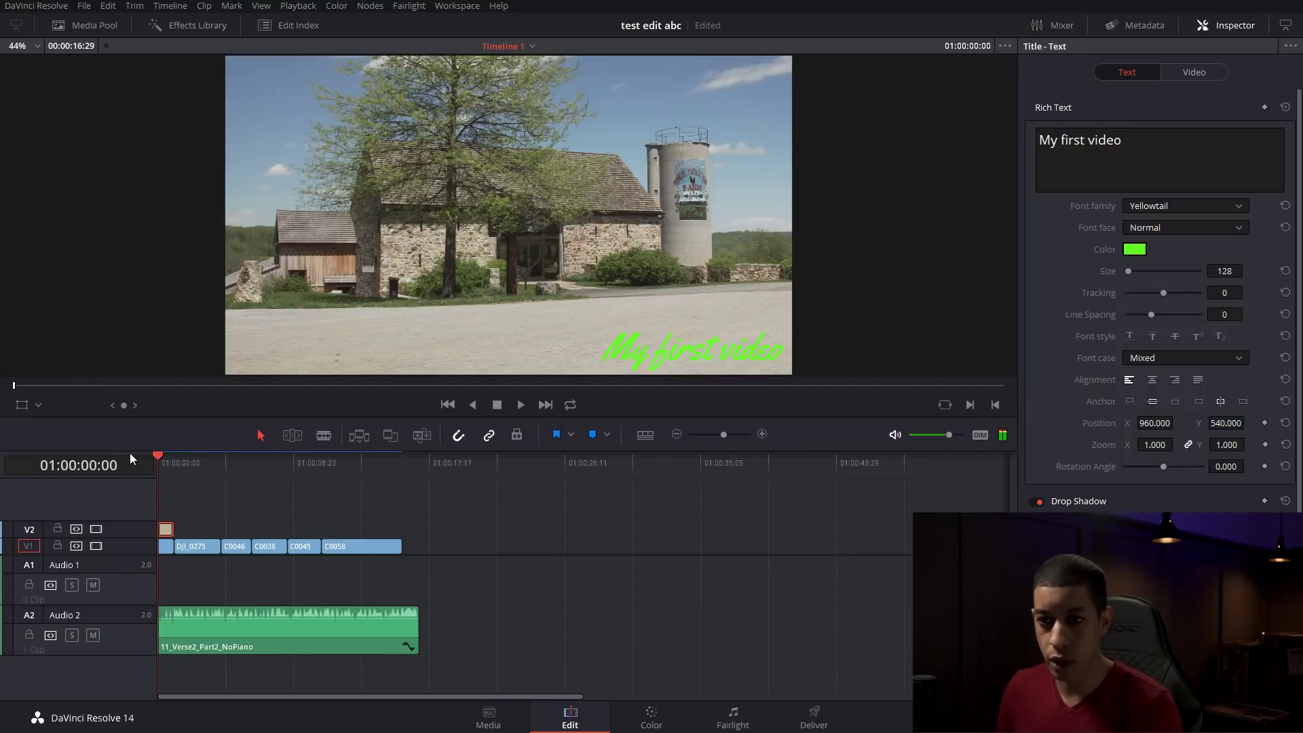
click(762, 434)
click(763, 434)
click(762, 434)
click(763, 434)
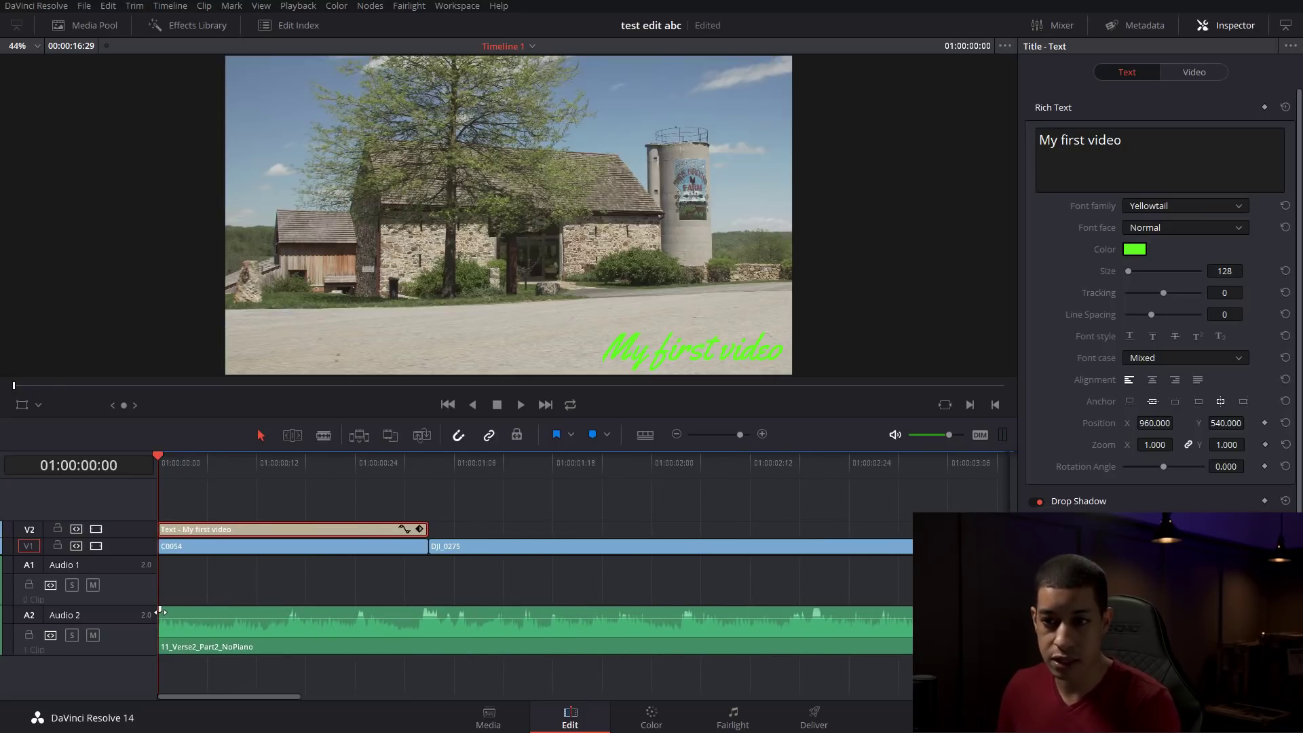
drag(161, 609, 257, 608)
click(207, 624)
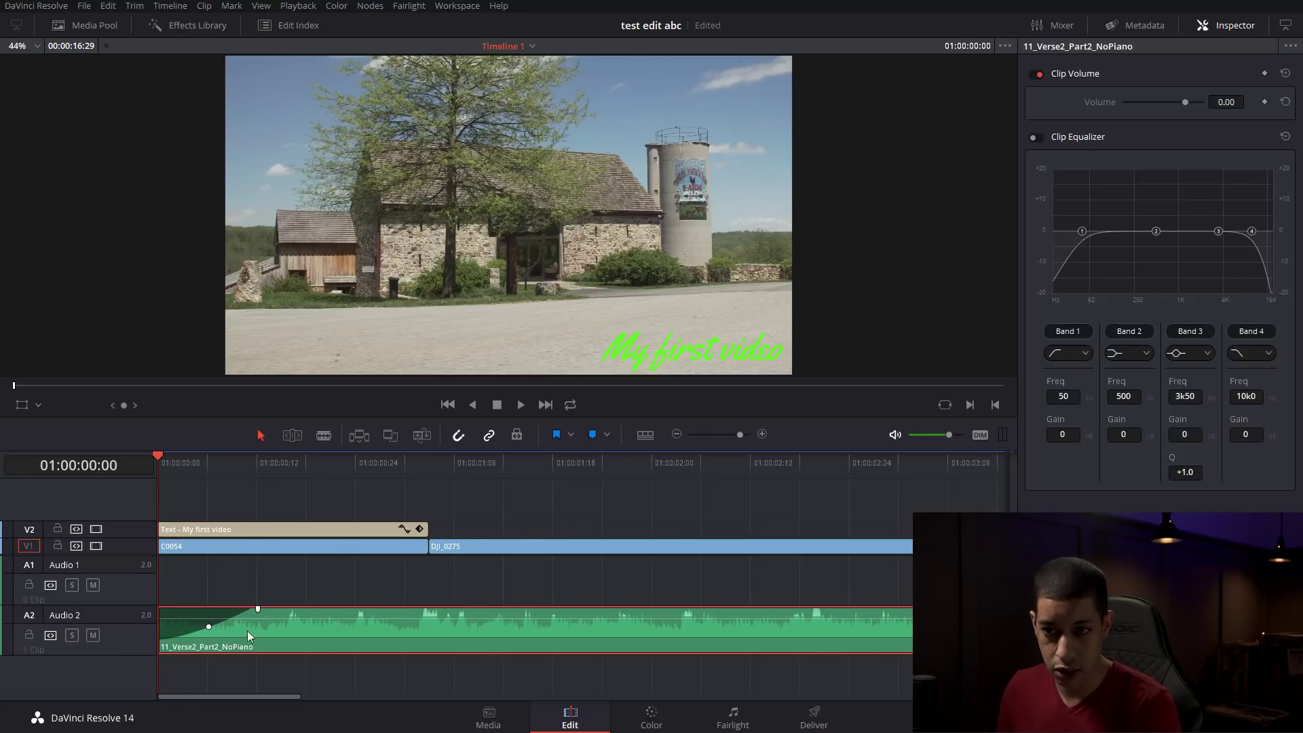
drag(258, 609, 295, 609)
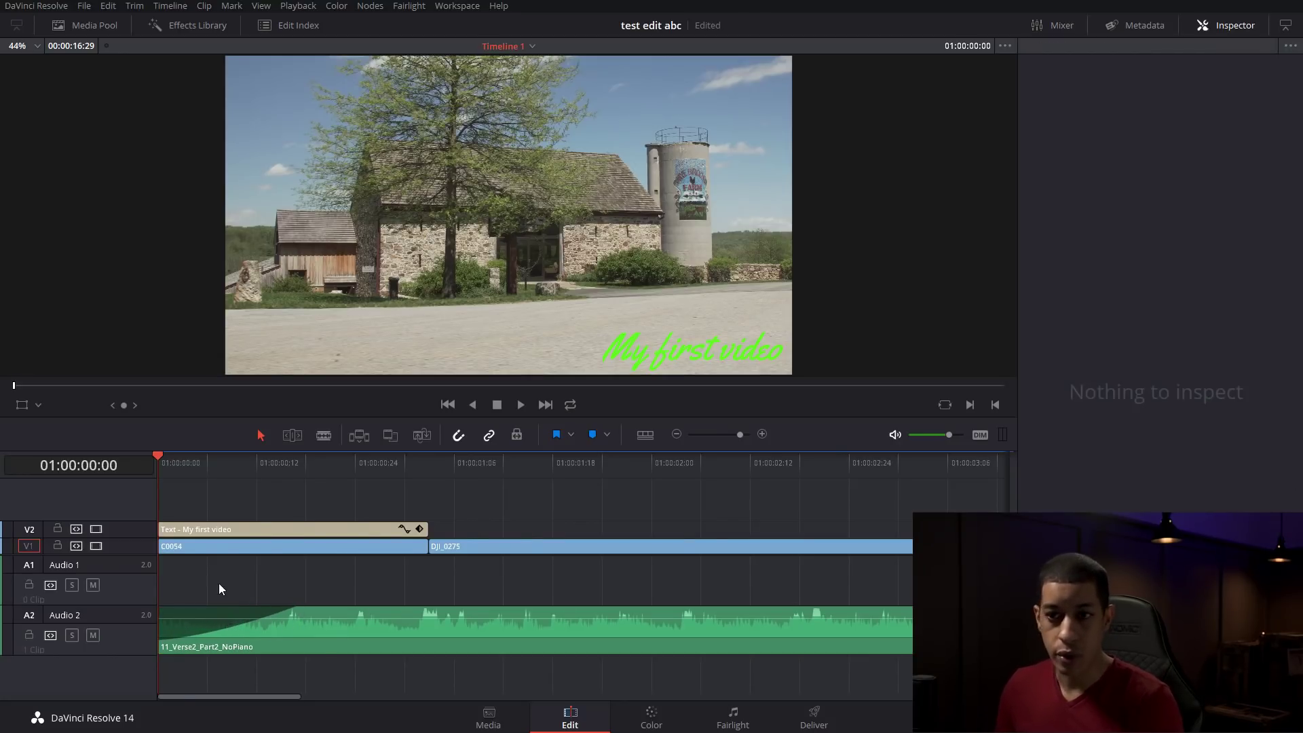
key(space)
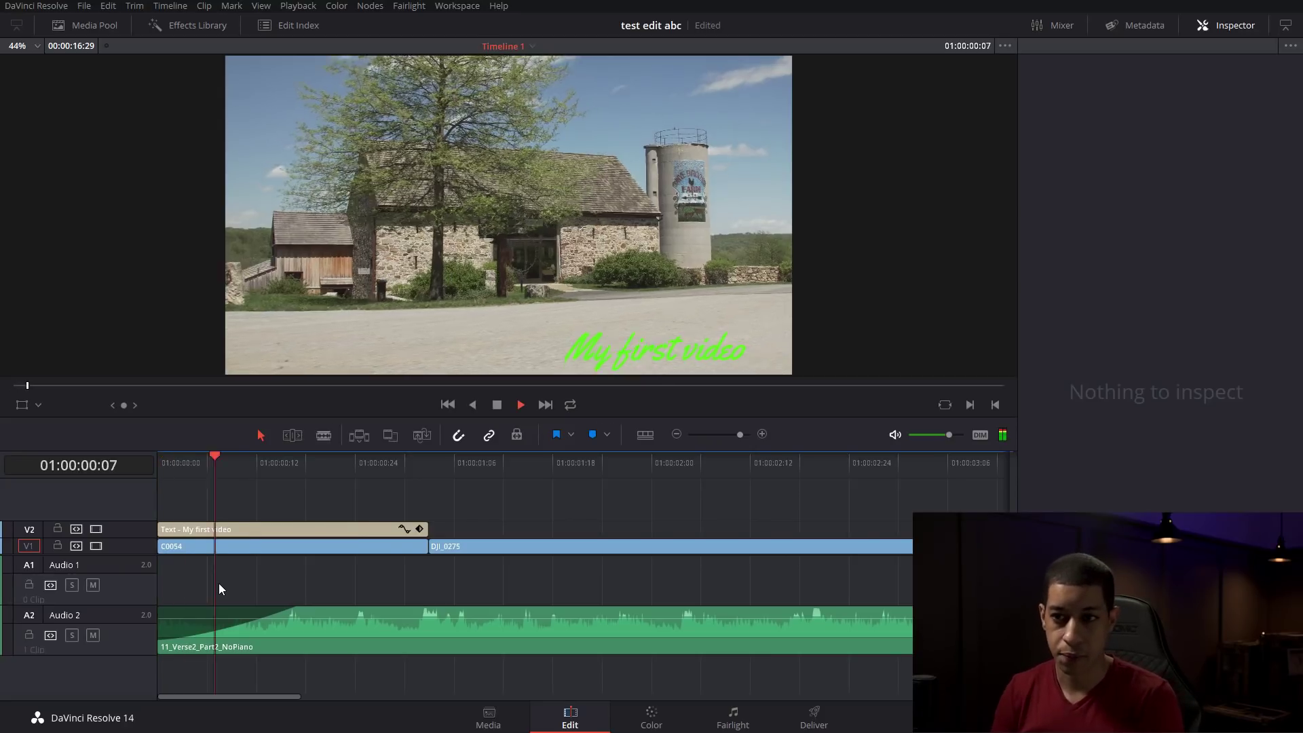
key(space)
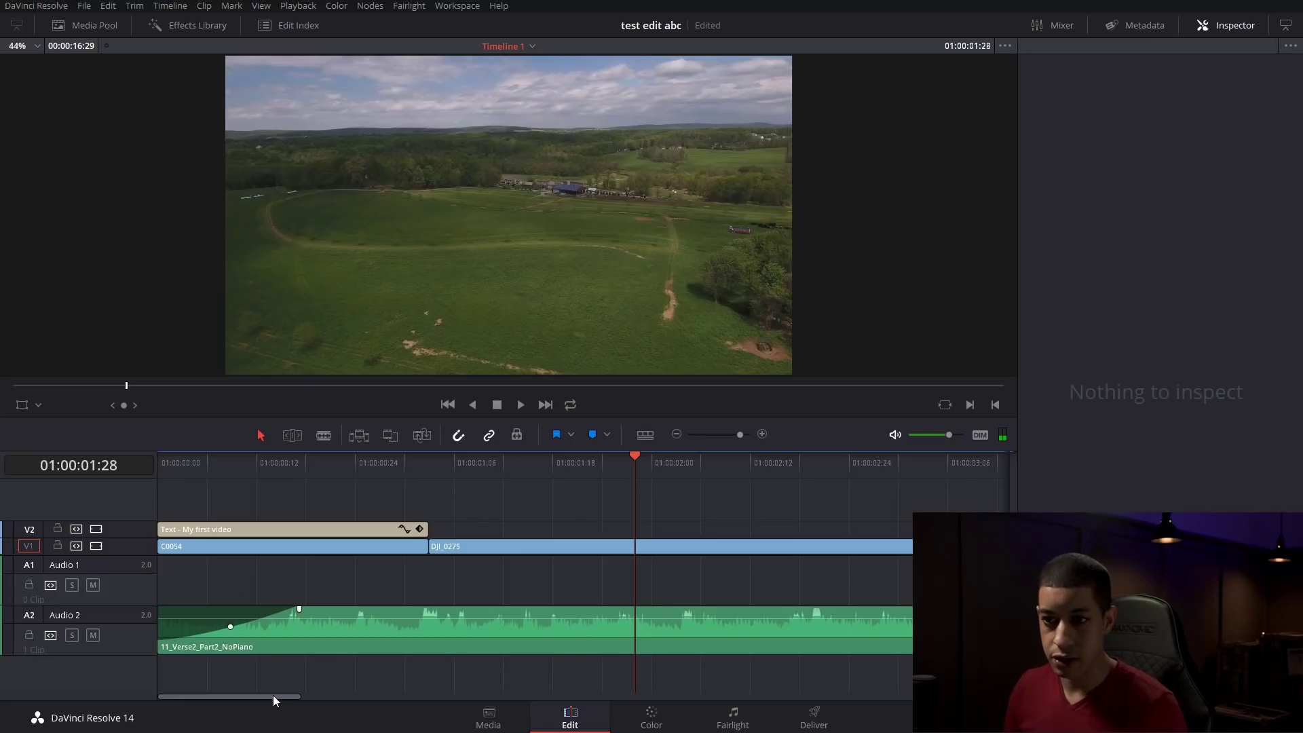
Select the music clip on A2 and try to set its clip volume to 100.
click(368, 637)
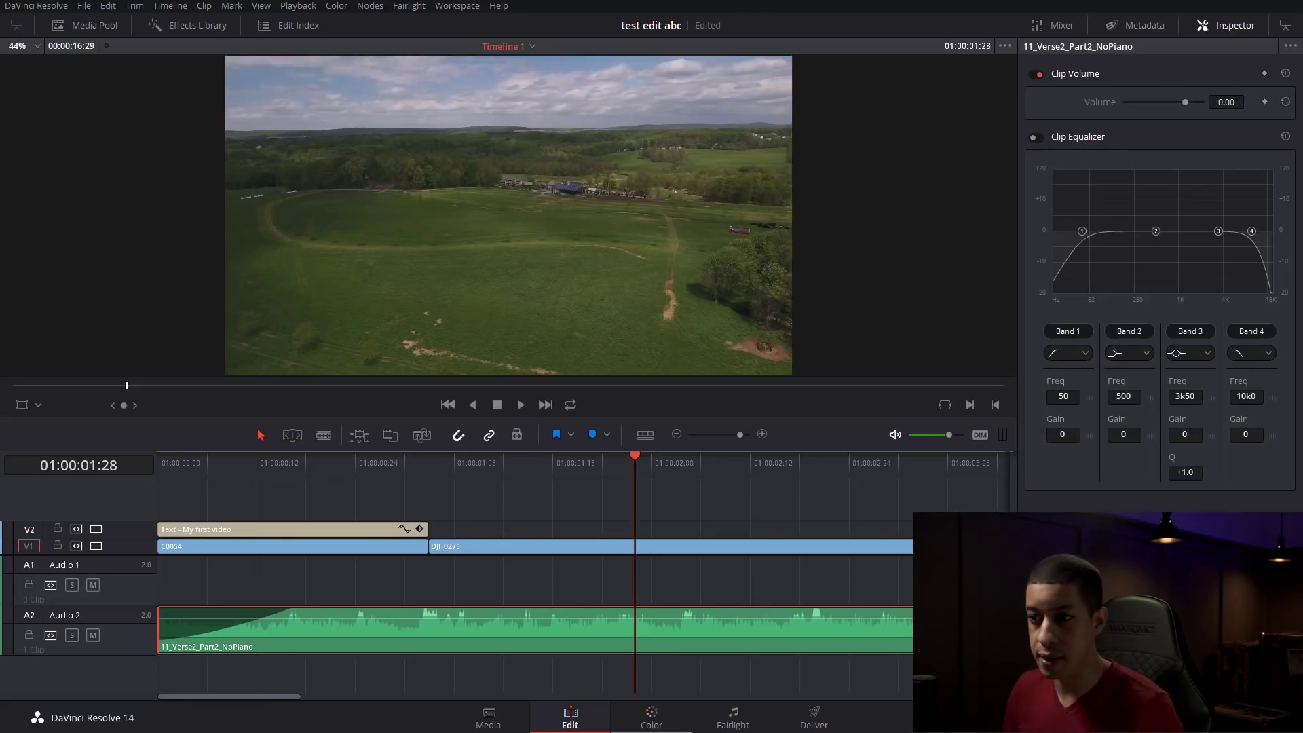
drag(470, 618, 467, 617)
double_click(1227, 102)
text(100)
key(Return)
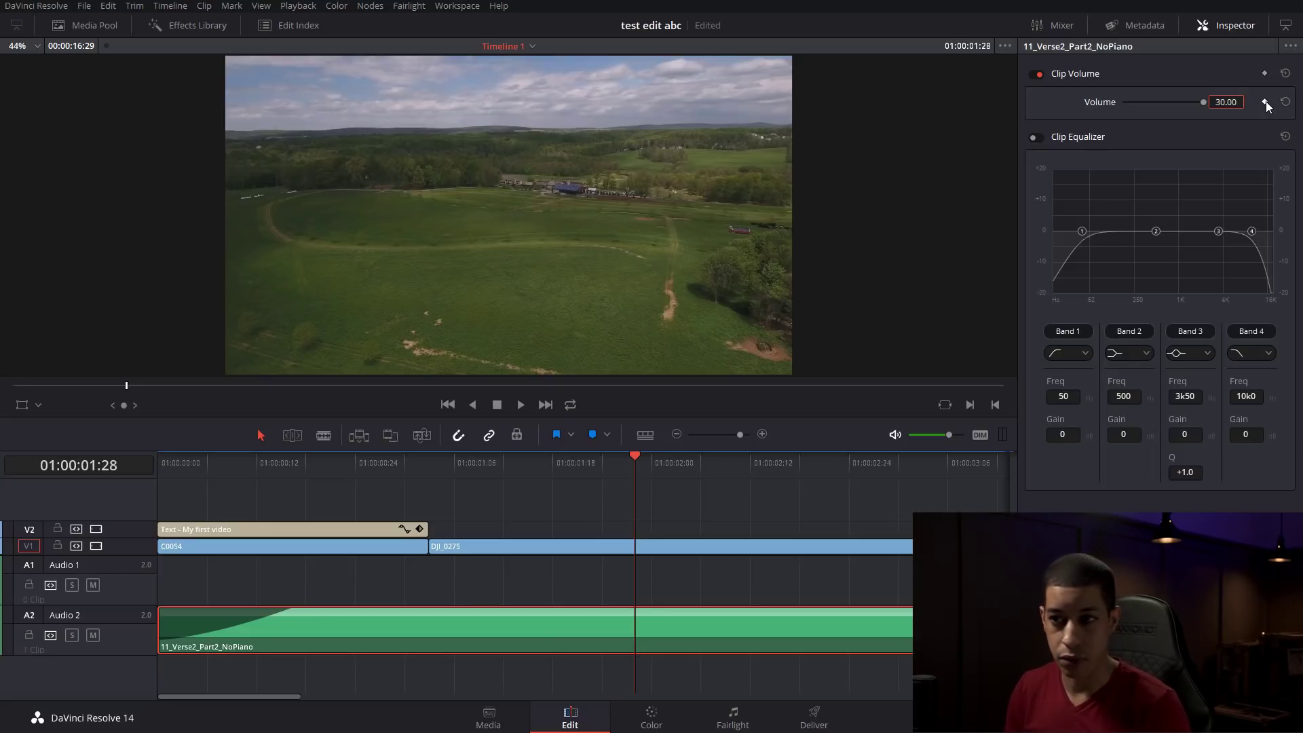
Set the music clip's volume to 1 and play a short stretch of the timeline.
click(1225, 100)
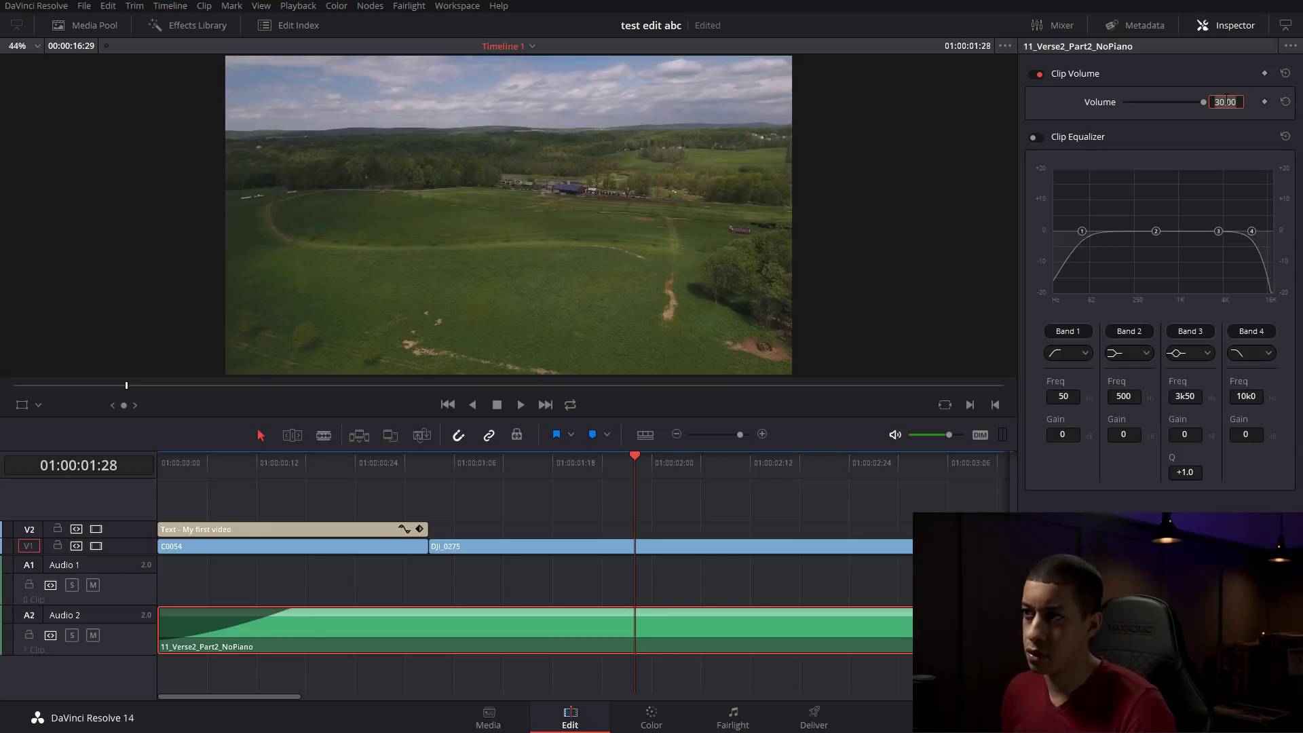
text(1)
key(Return)
key(space)
key(space)
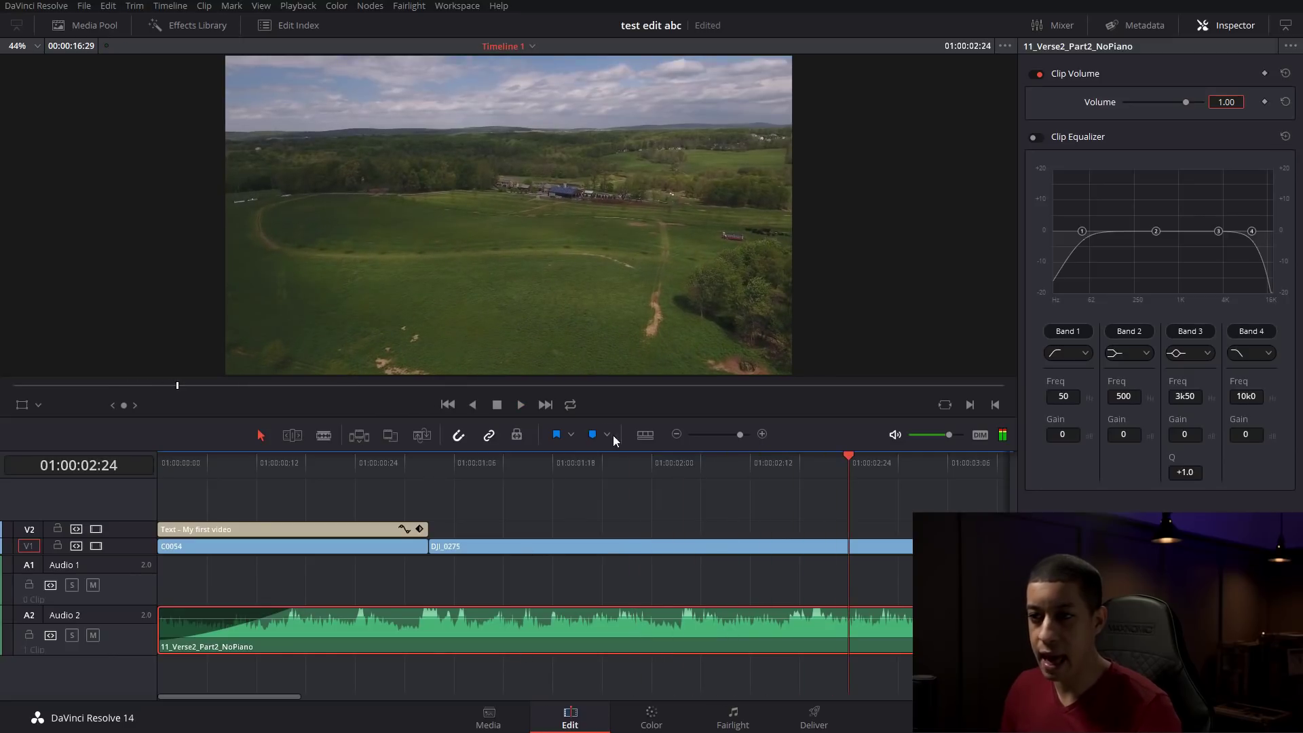
Switch from editing to the Color page for clip DJI_0275.
click(678, 435)
click(678, 434)
click(679, 434)
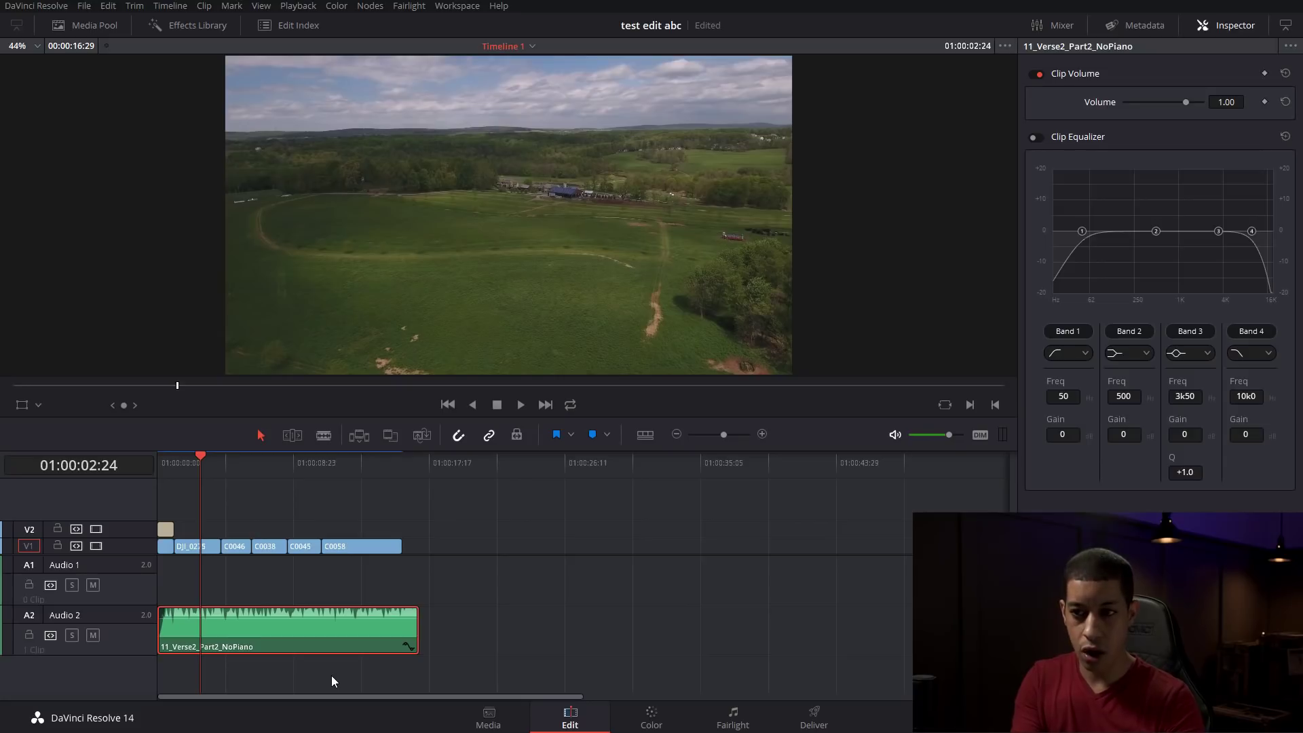
click(666, 726)
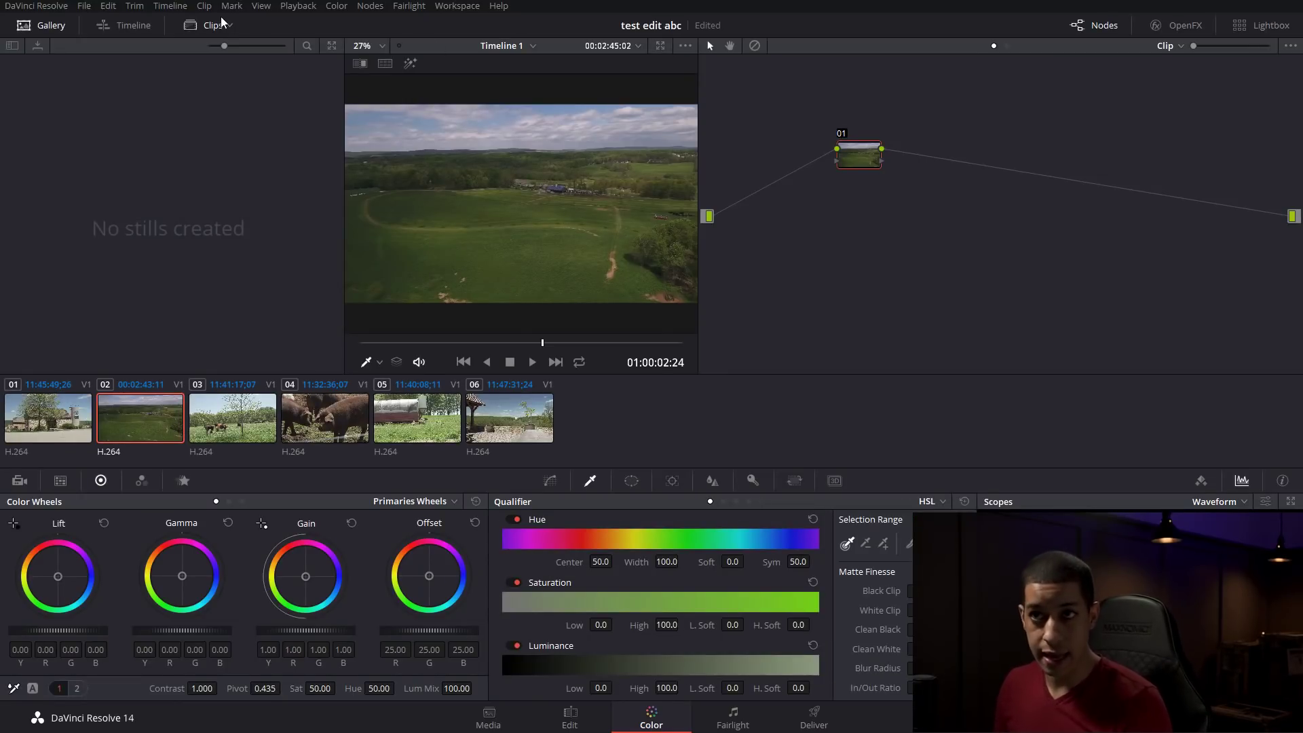
Hide the stills gallery on the Color page and briefly show the mini timeline beneath the clip thumbnails.
click(52, 32)
click(51, 31)
click(52, 31)
click(132, 28)
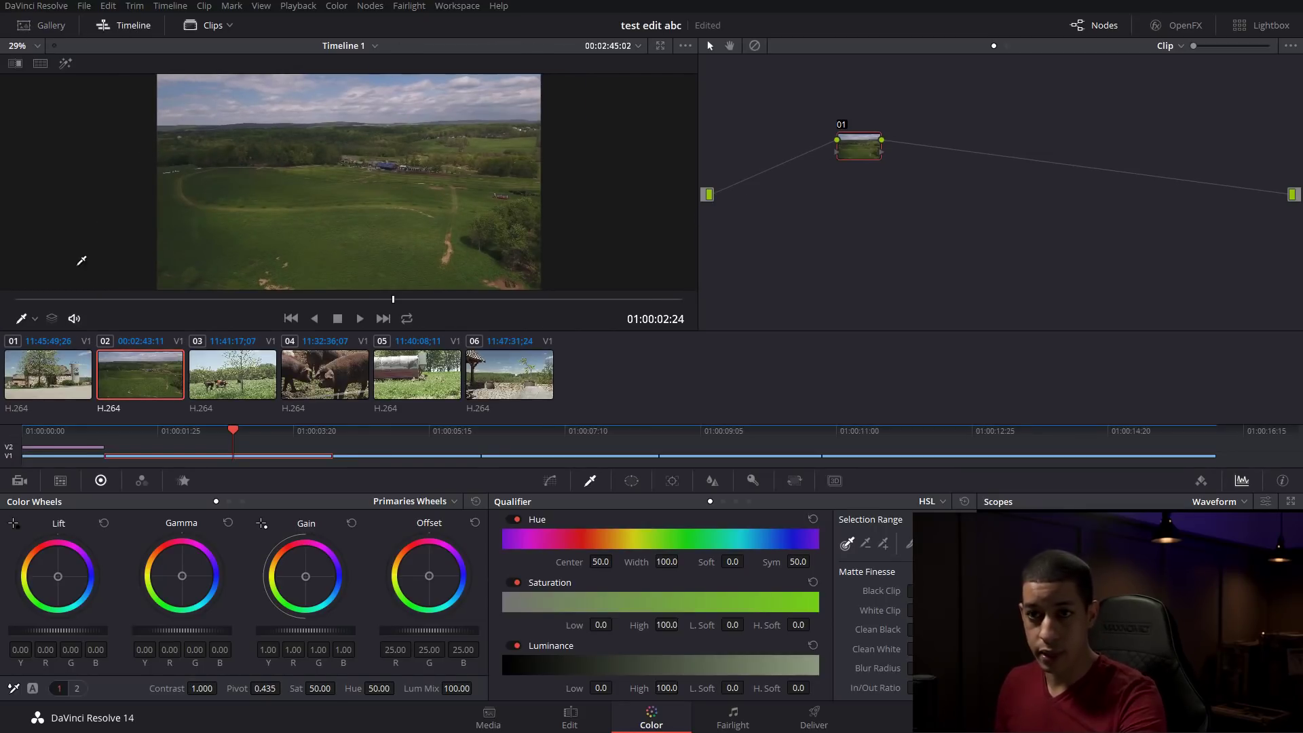
click(145, 31)
Toggle the clip thumbnails and the node graph off and back on.
click(205, 26)
click(204, 25)
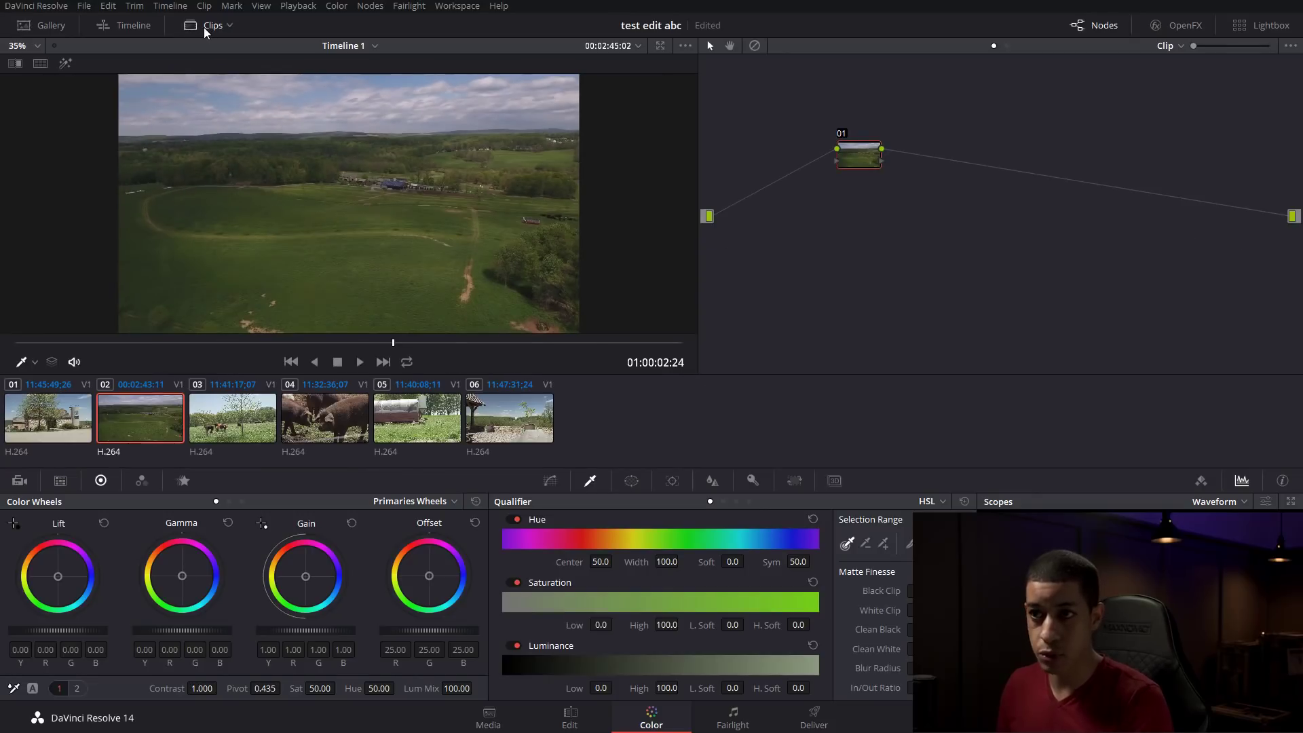
click(1099, 26)
click(1102, 27)
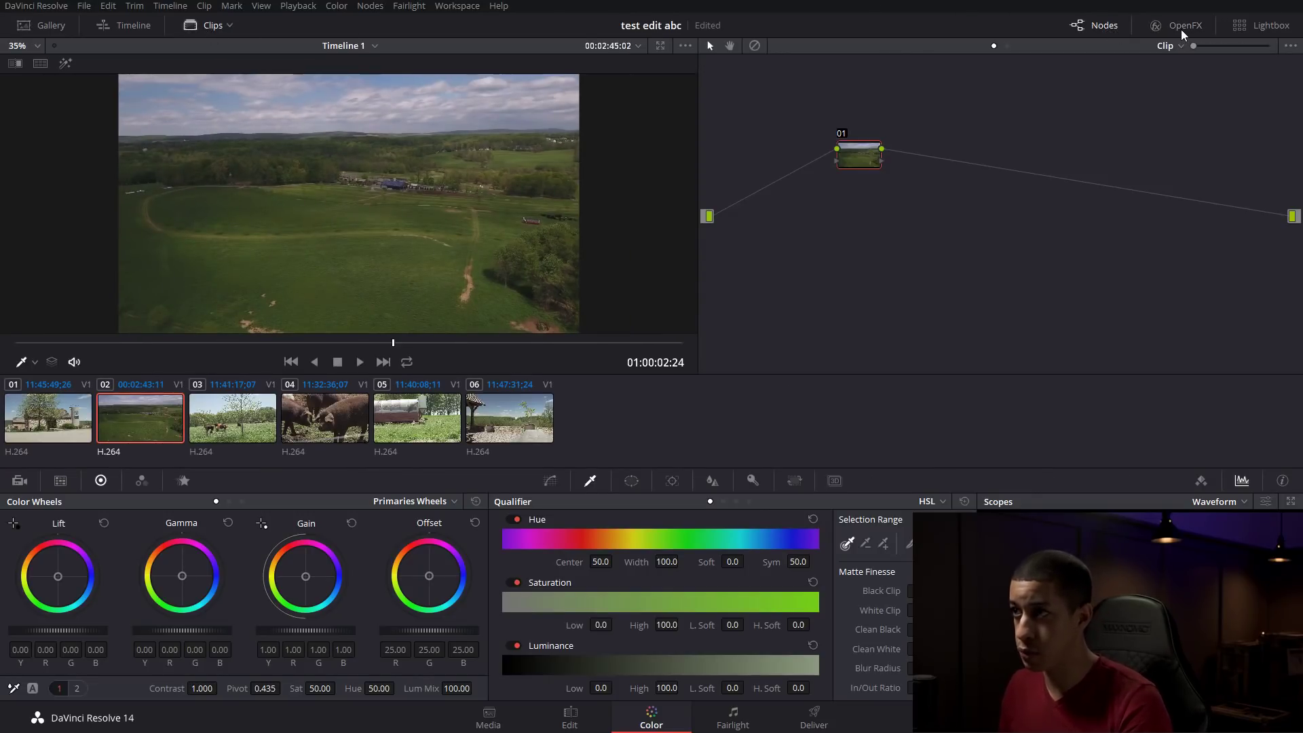
Toggle the OpenFX library on and off, and look at all timeline clips in the Lightbox before returning to the color controls.
click(1182, 28)
click(1182, 28)
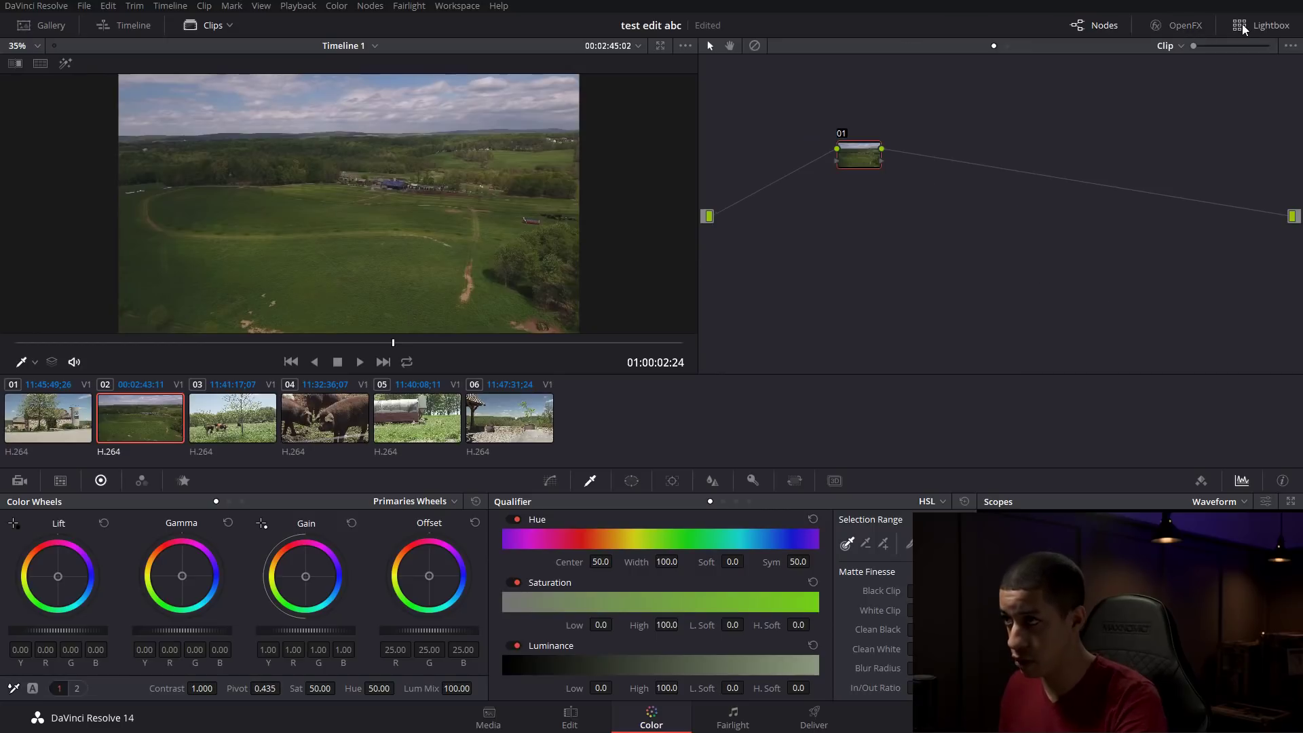
click(1242, 25)
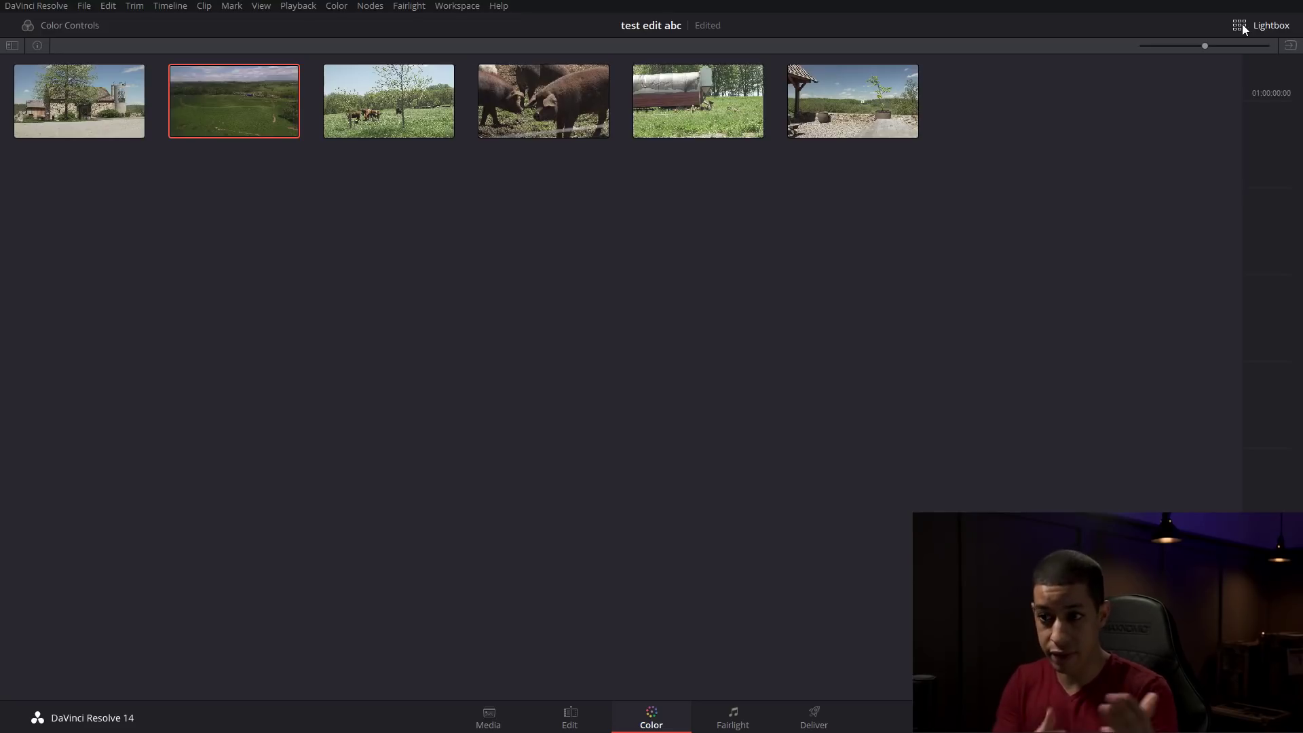
click(1243, 29)
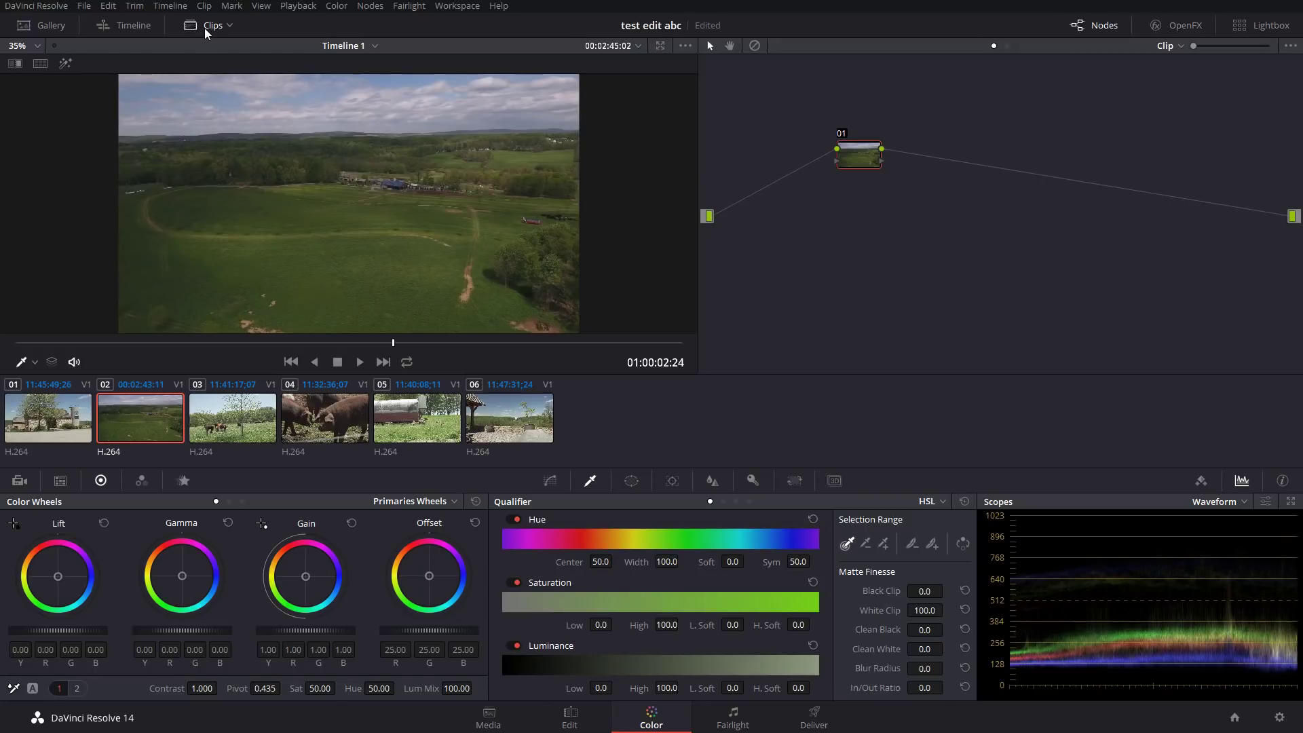
Select the barn clip 01 and play it from its start to about 01:00:00:19.
click(38, 416)
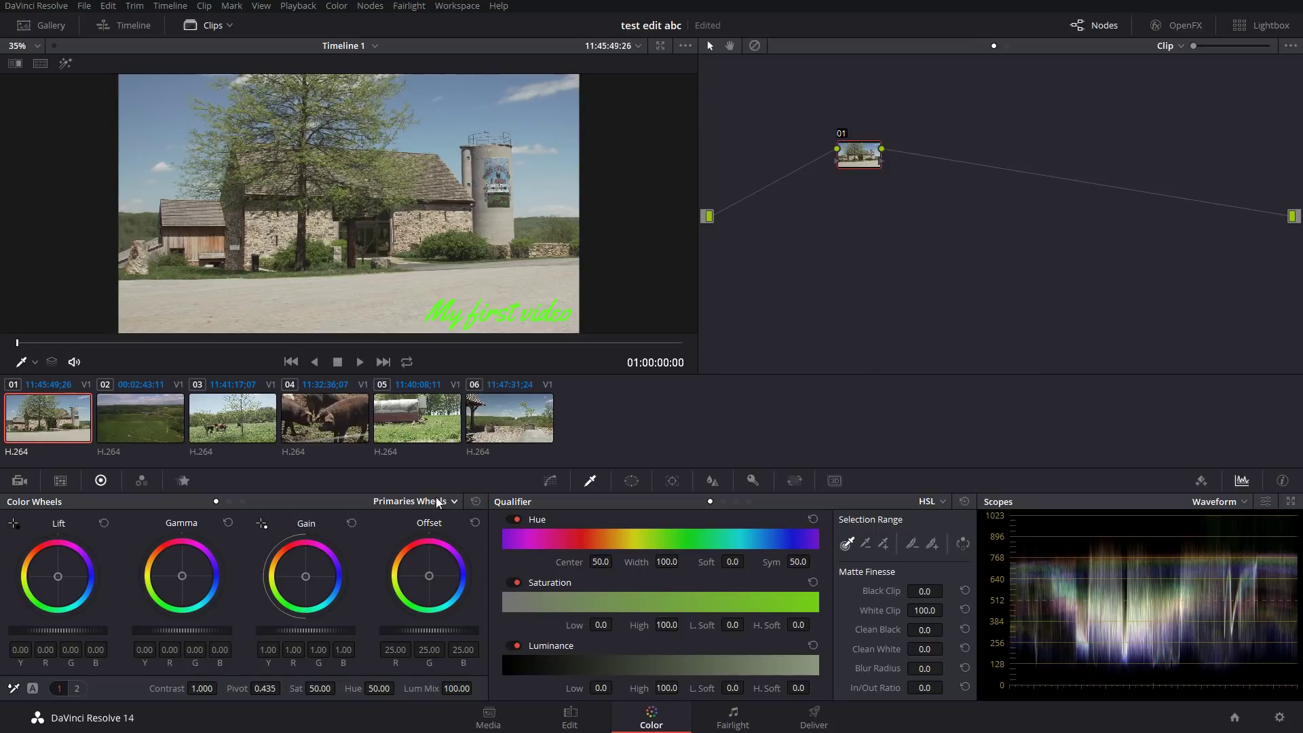
key(space)
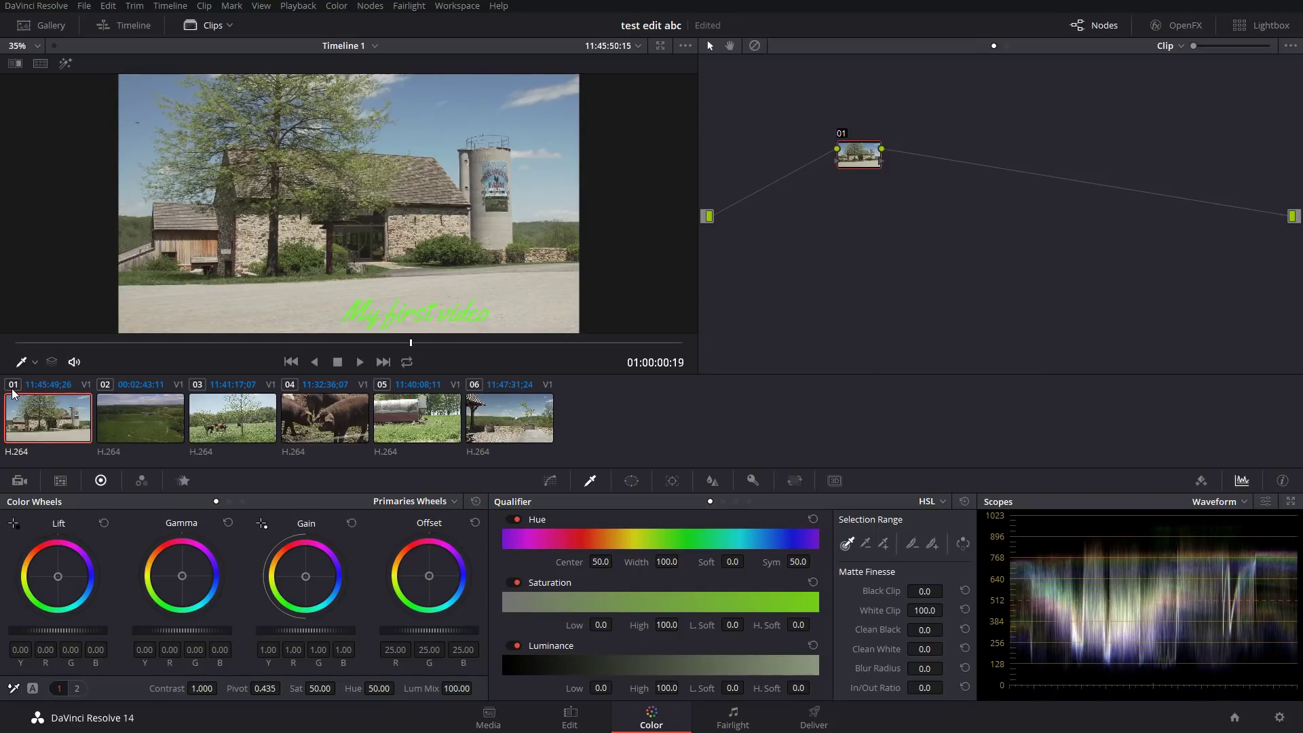
Try shifting the Gamma, Lift, Gain and Offset color balance on the barn clip, resetting every wheel.
drag(181, 576, 182, 590)
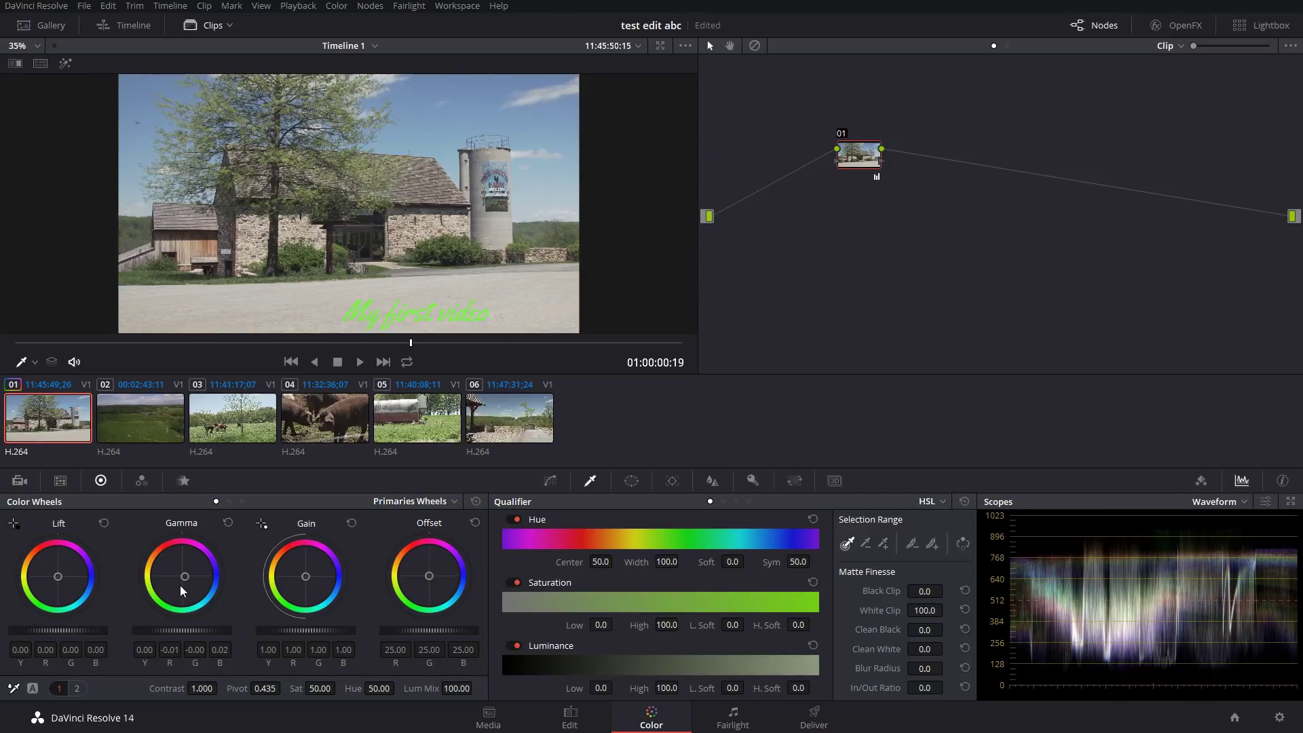
click(228, 525)
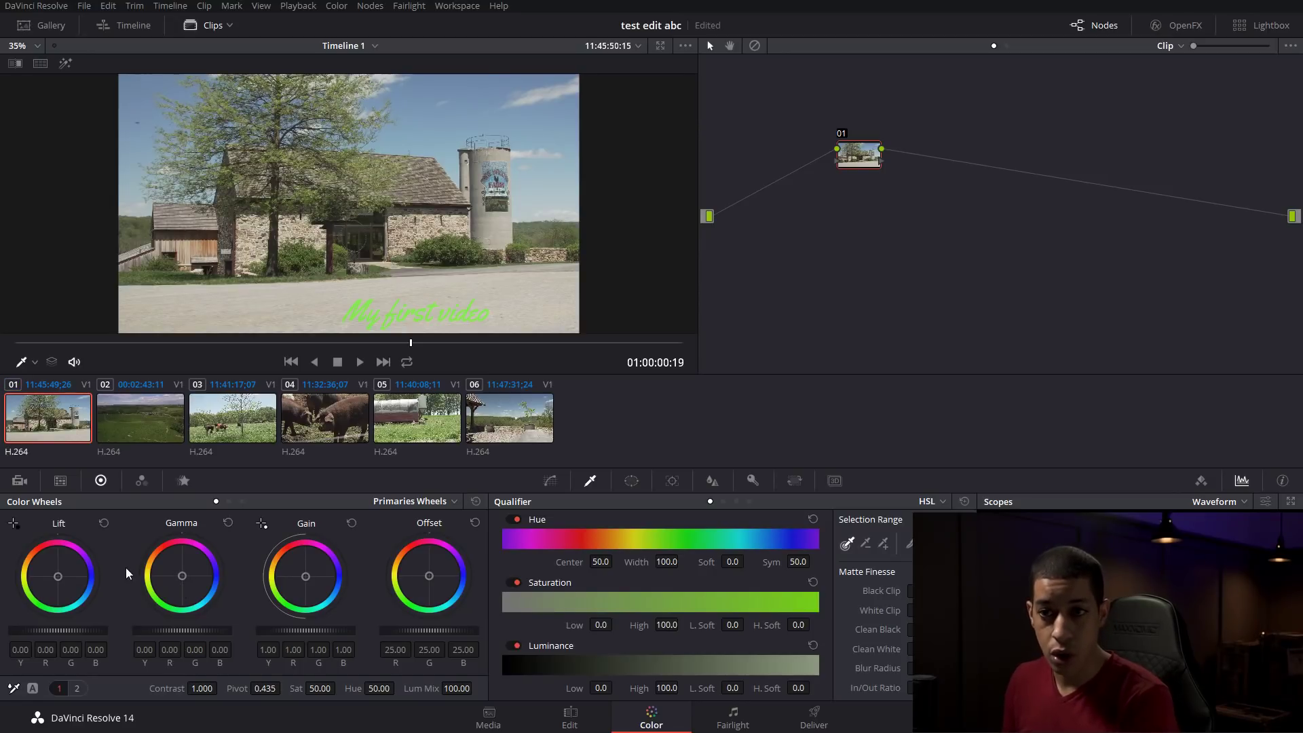
drag(59, 580, 62, 578)
drag(320, 584, 299, 573)
drag(438, 582, 418, 587)
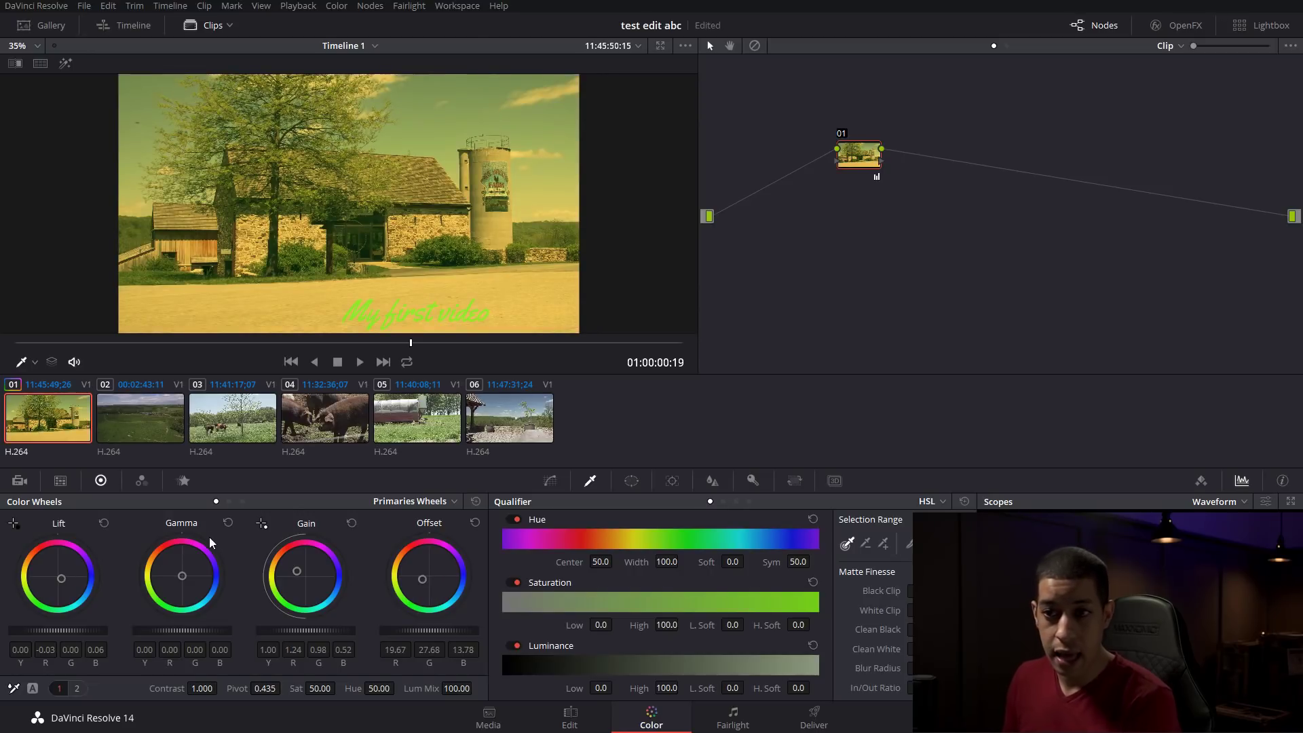
click(105, 524)
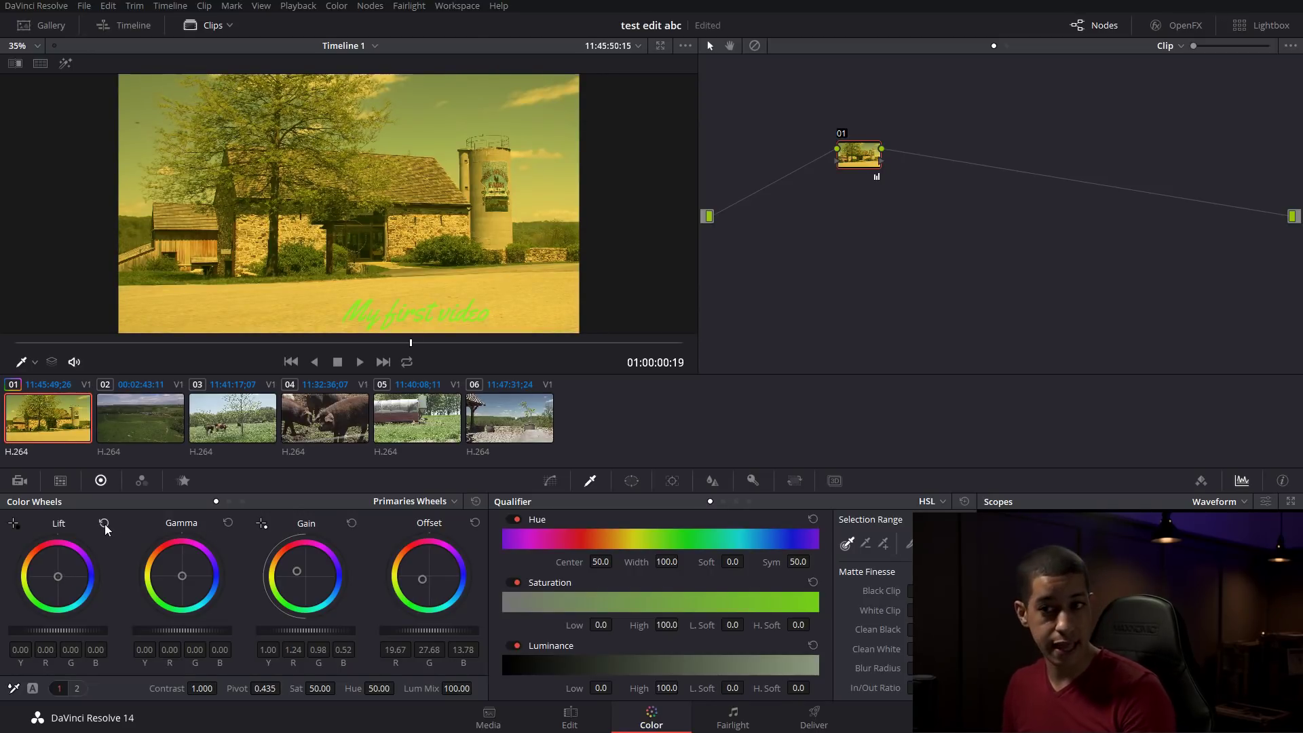
click(476, 501)
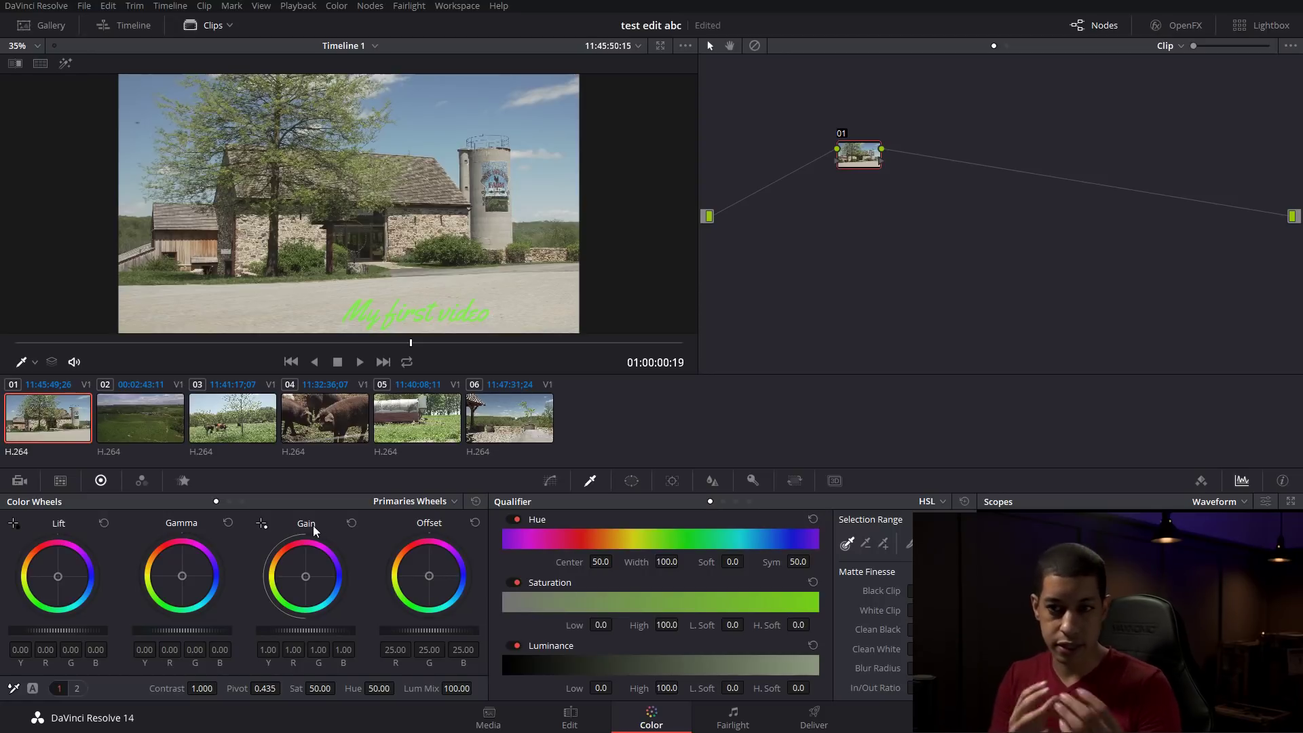
Try lowering the Gamma green channel to -0.03 in Primaries Bars, compare it with the wheels view, and reset Gamma.
click(229, 502)
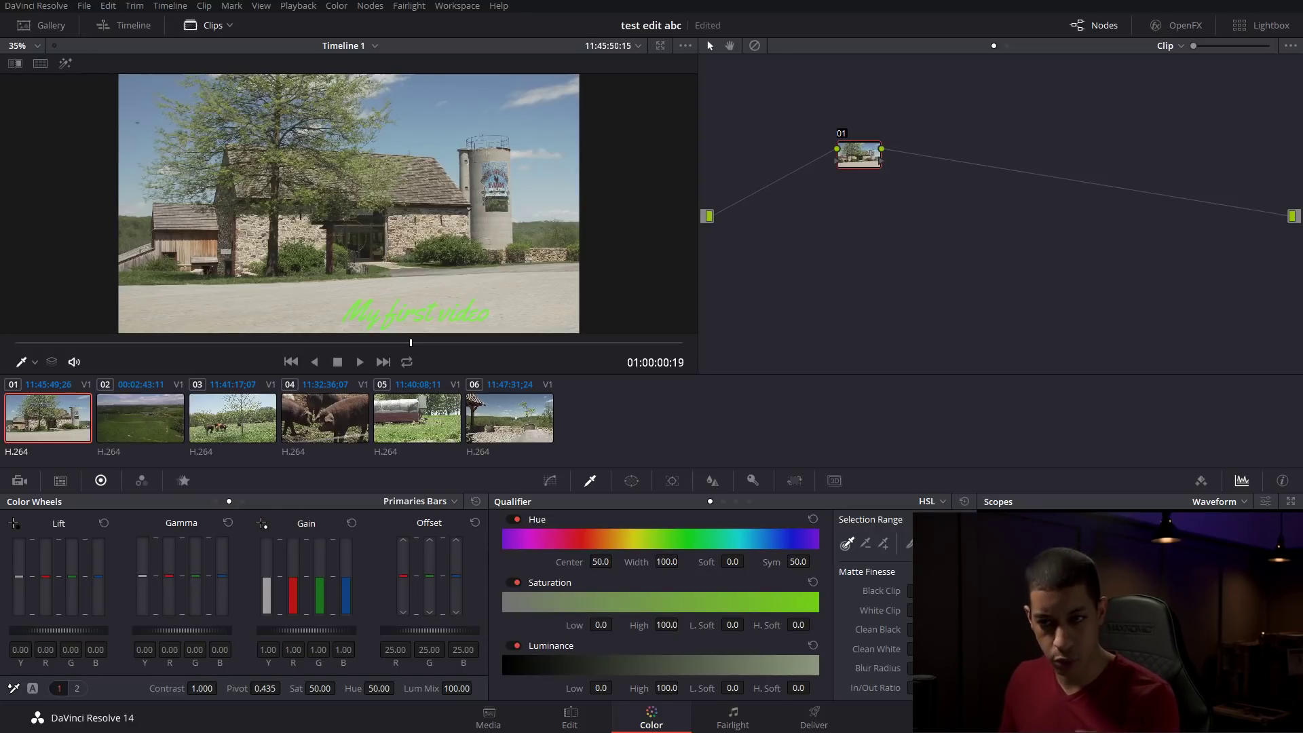
drag(195, 576, 195, 578)
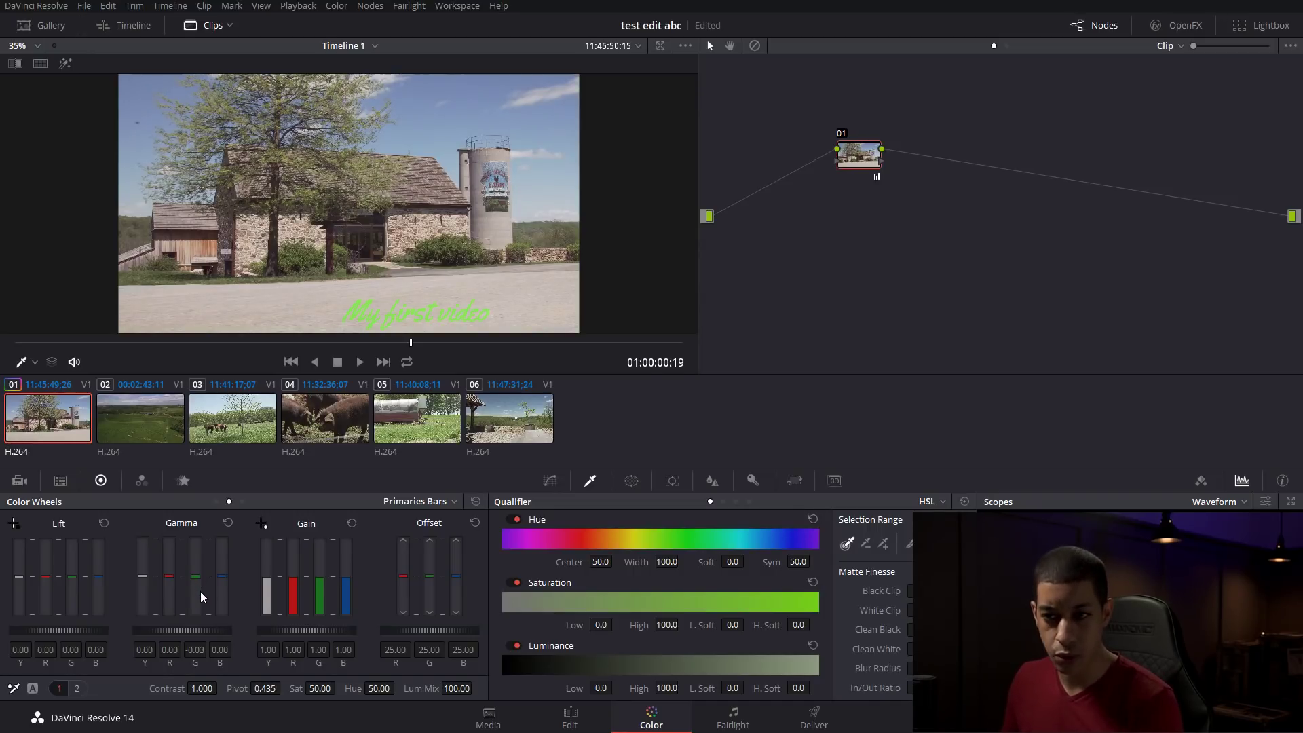
click(216, 503)
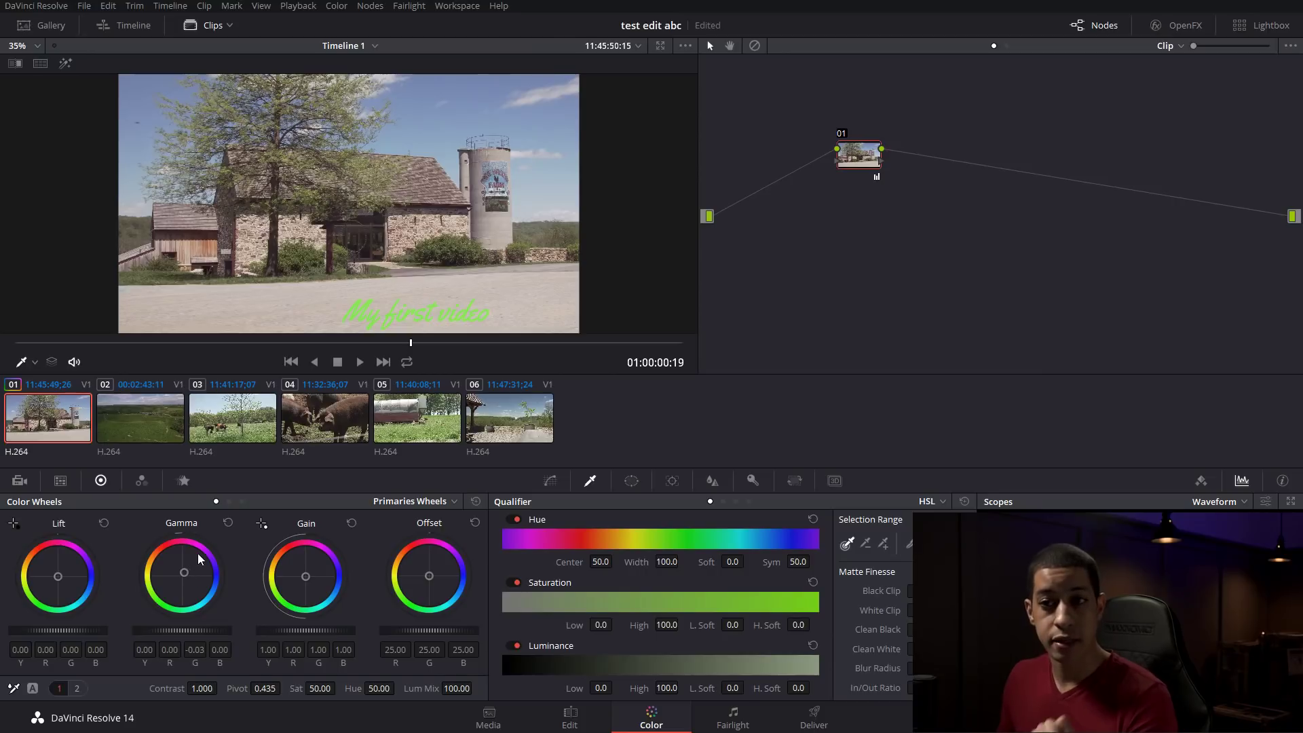
click(229, 502)
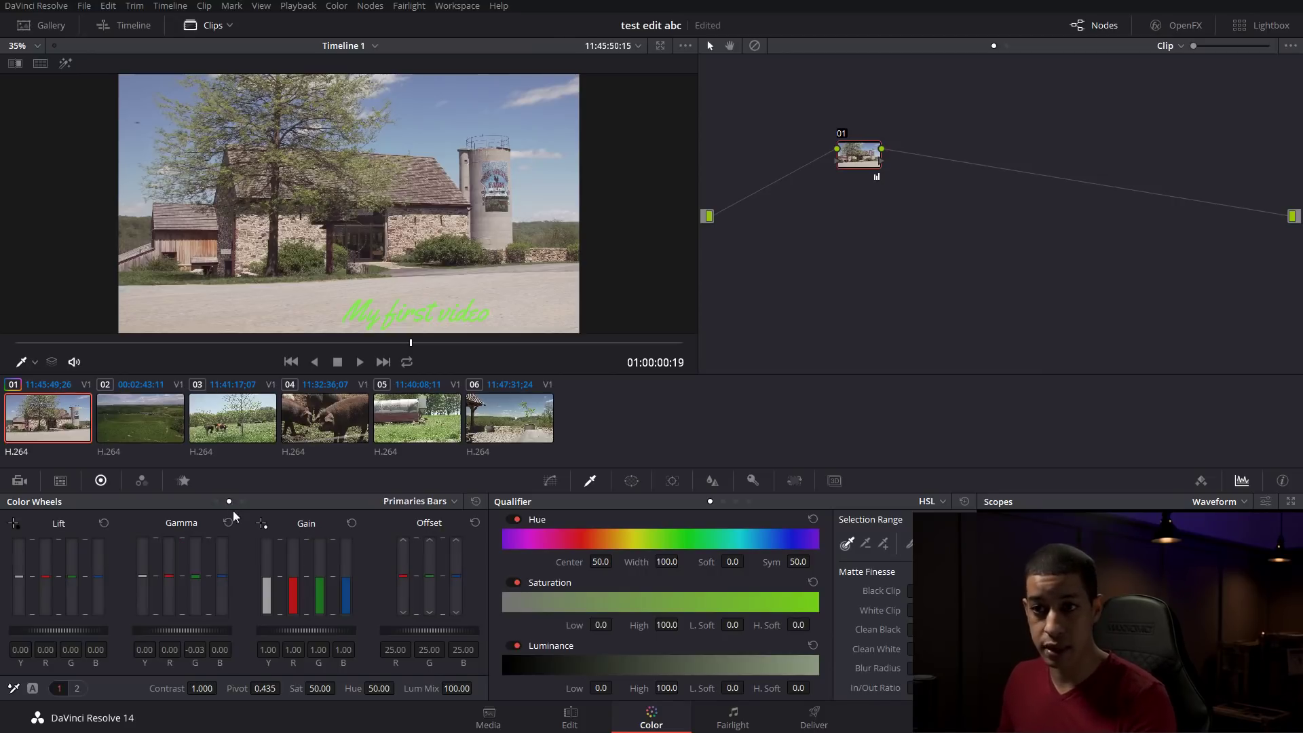
click(229, 523)
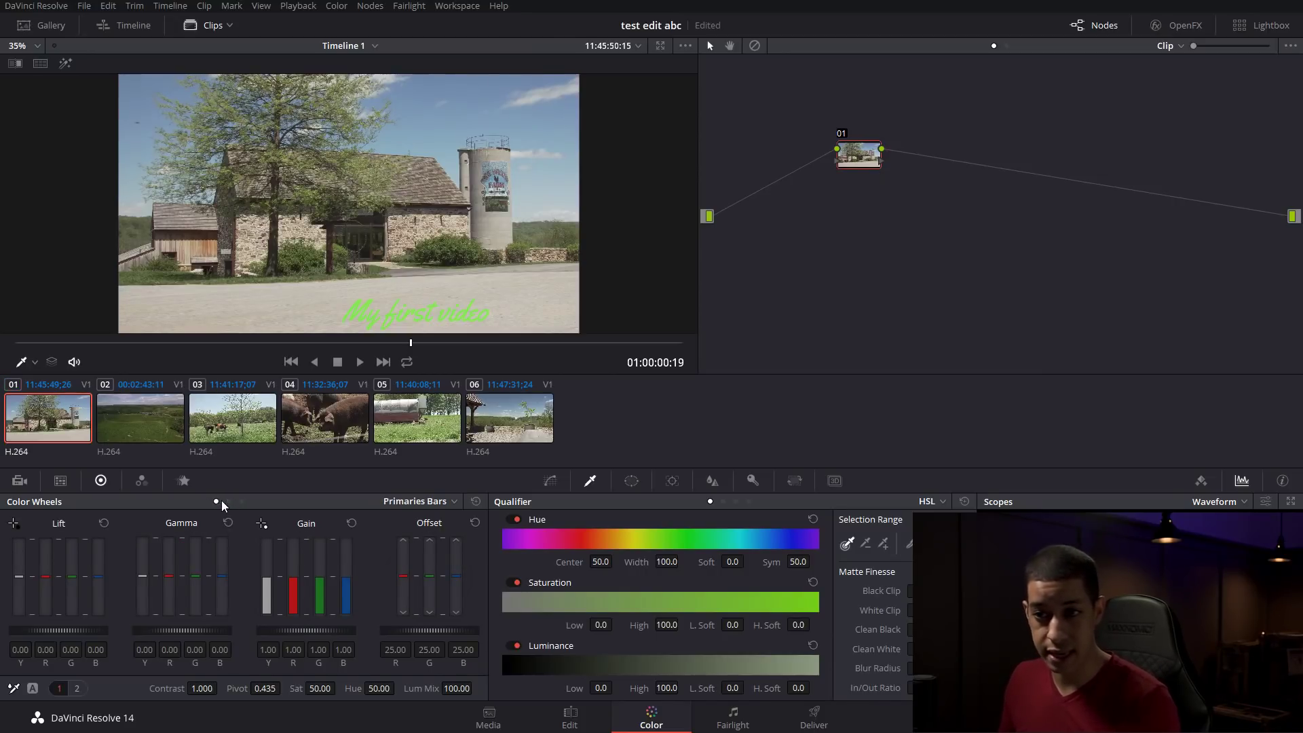
click(217, 502)
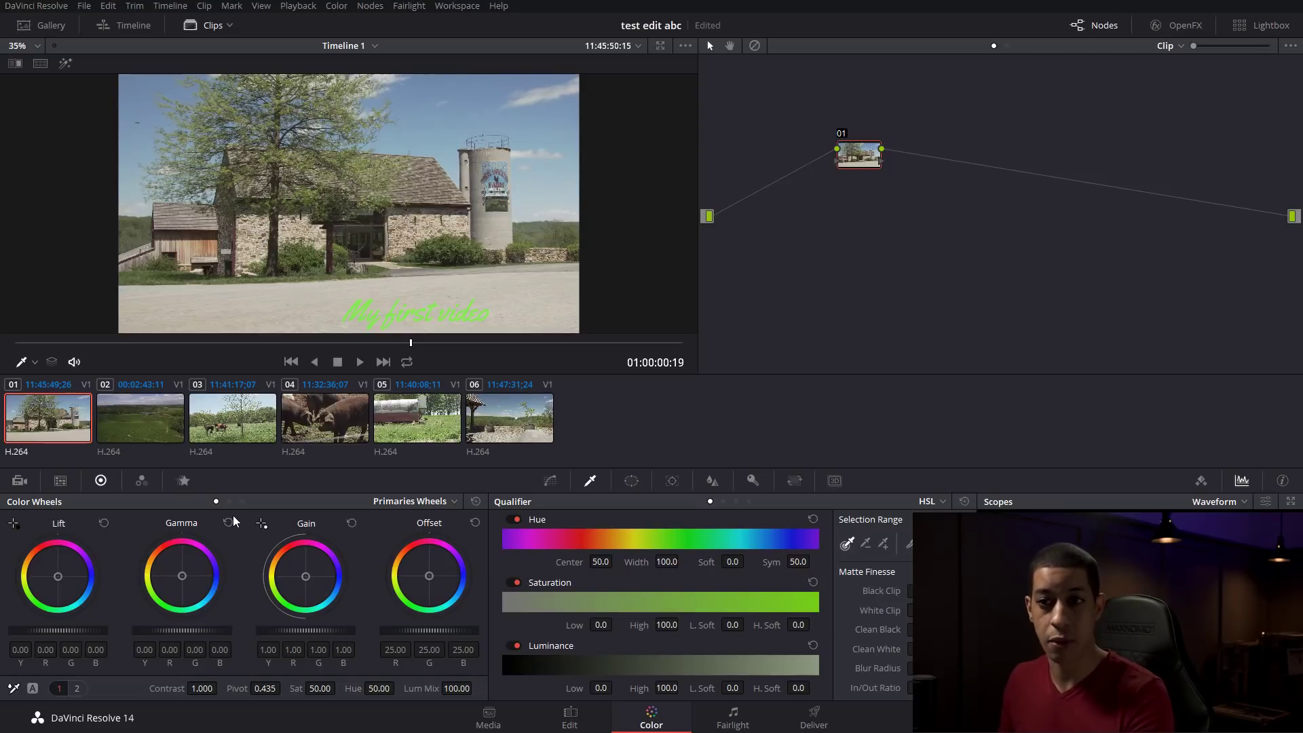
Compare the Primaries Wheels, Primaries Bars and Log modes of the color wheels.
click(228, 501)
click(222, 502)
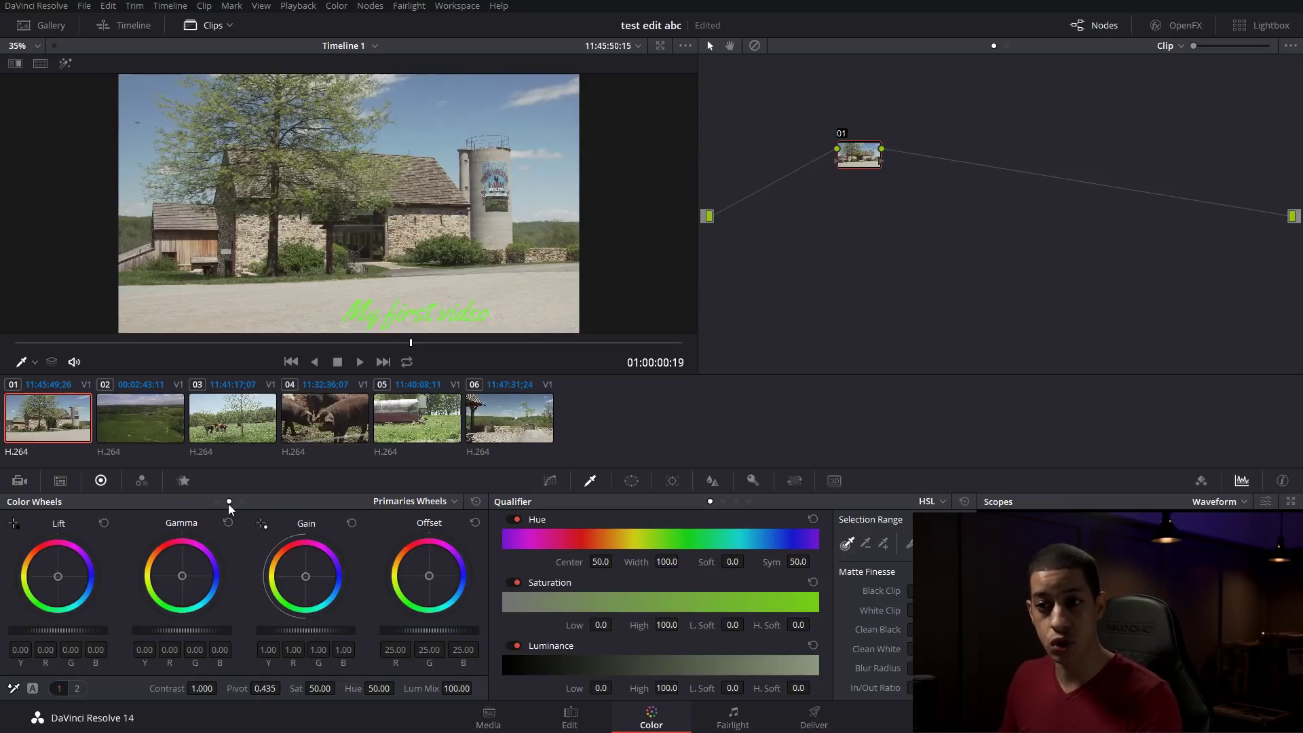
click(227, 502)
click(242, 501)
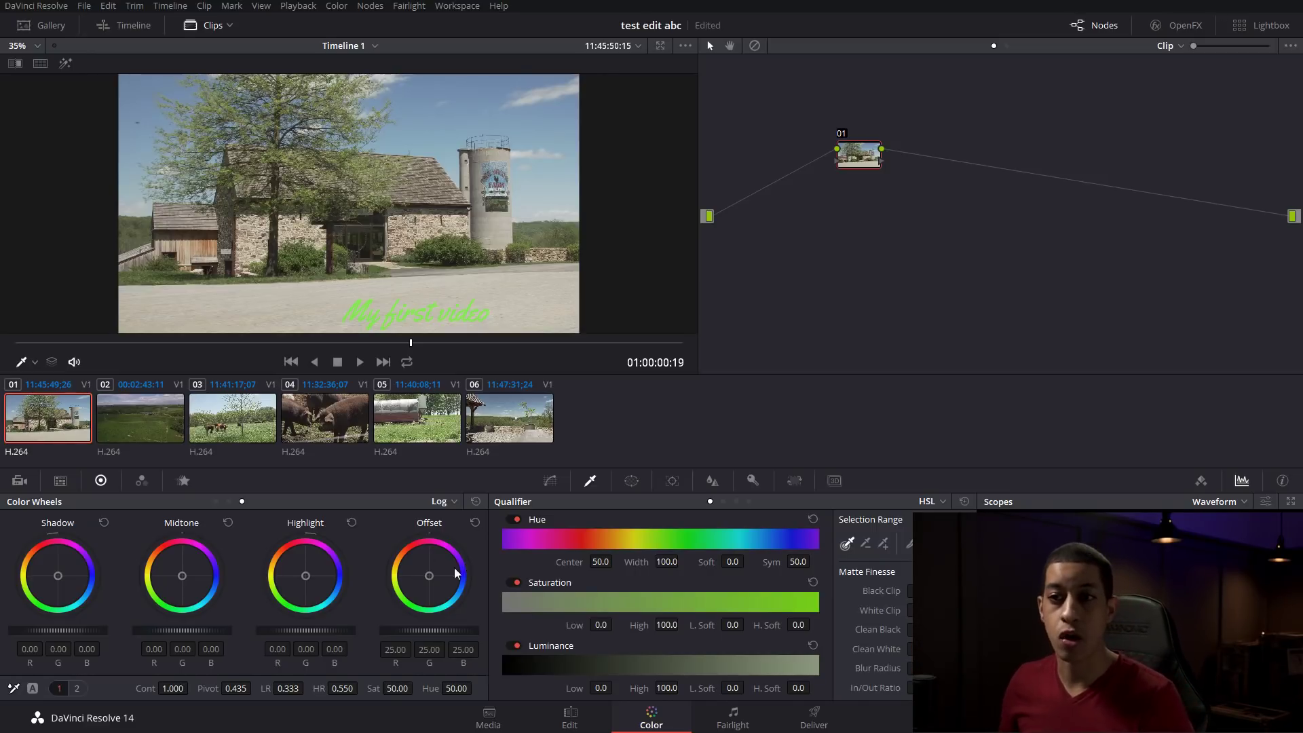
click(216, 502)
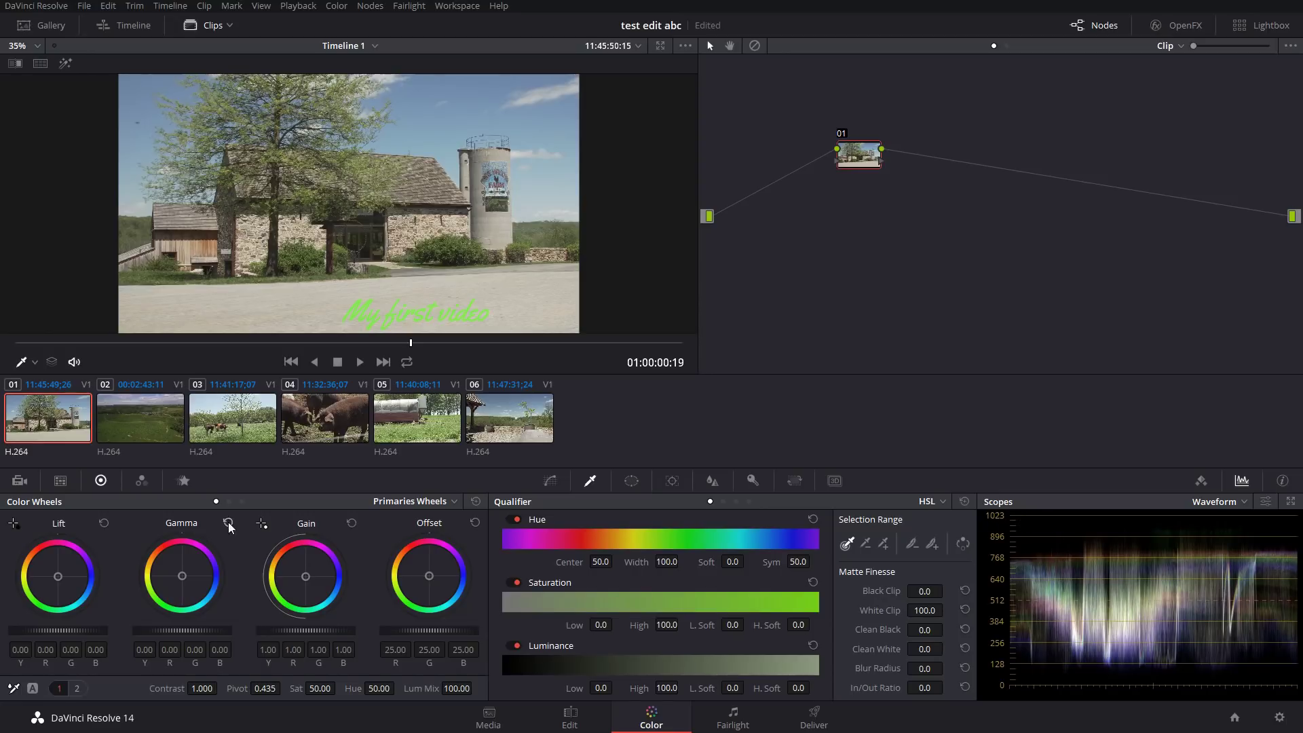
click(243, 502)
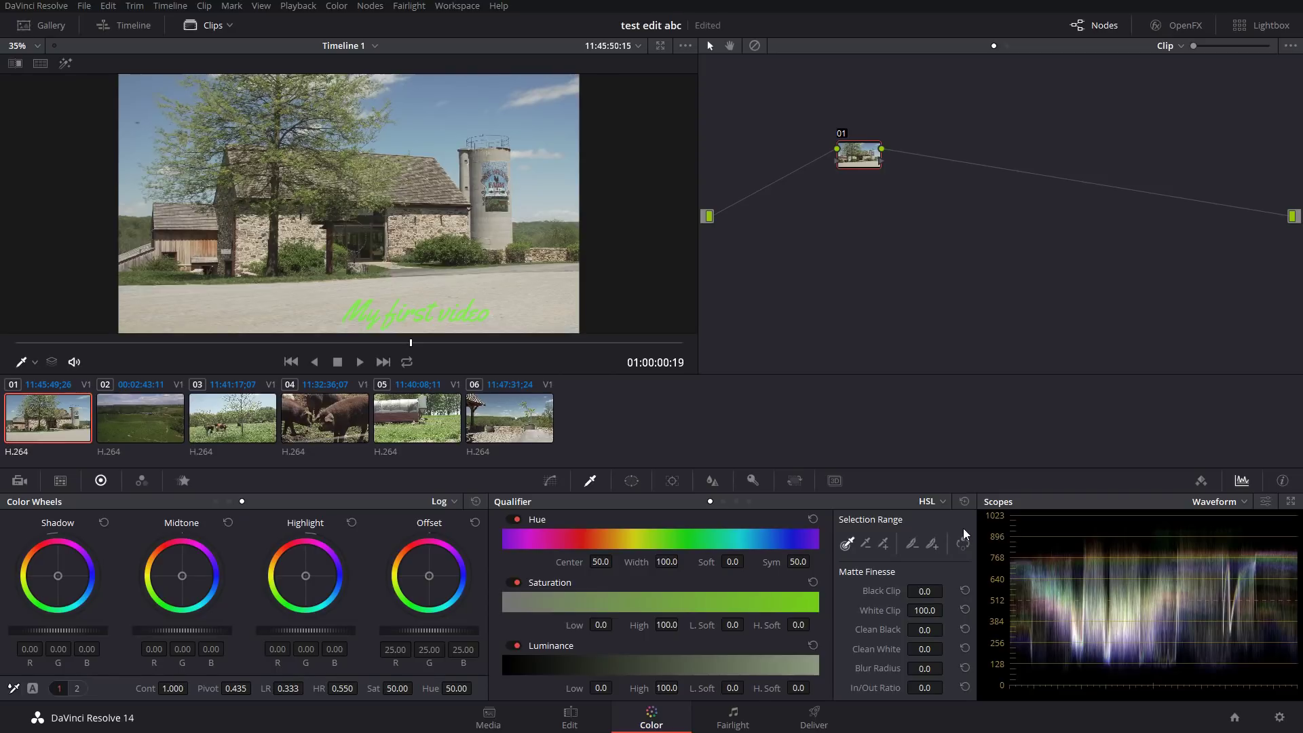
In Primaries Wheels, try a blue Lift tint, an orange Gain tint and a Gamma shift, and reset all wheels.
click(216, 501)
drag(58, 575, 63, 579)
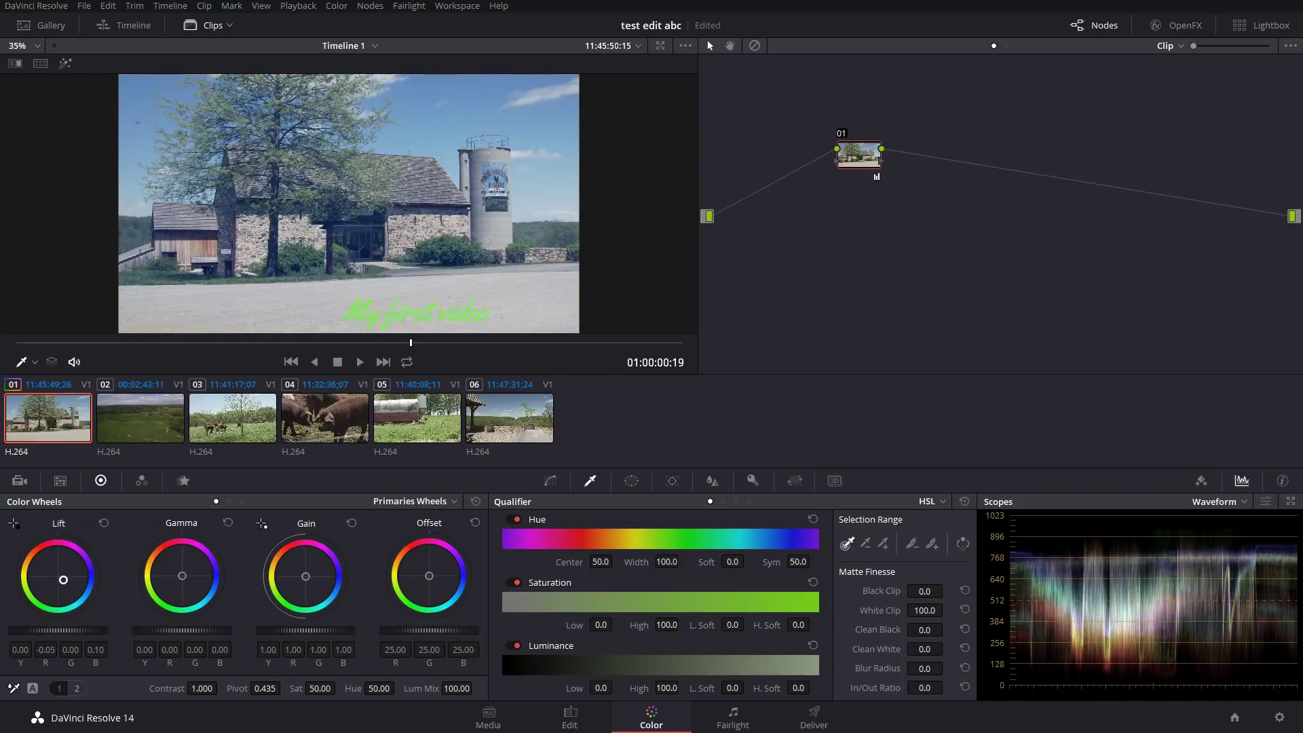
drag(304, 574, 300, 574)
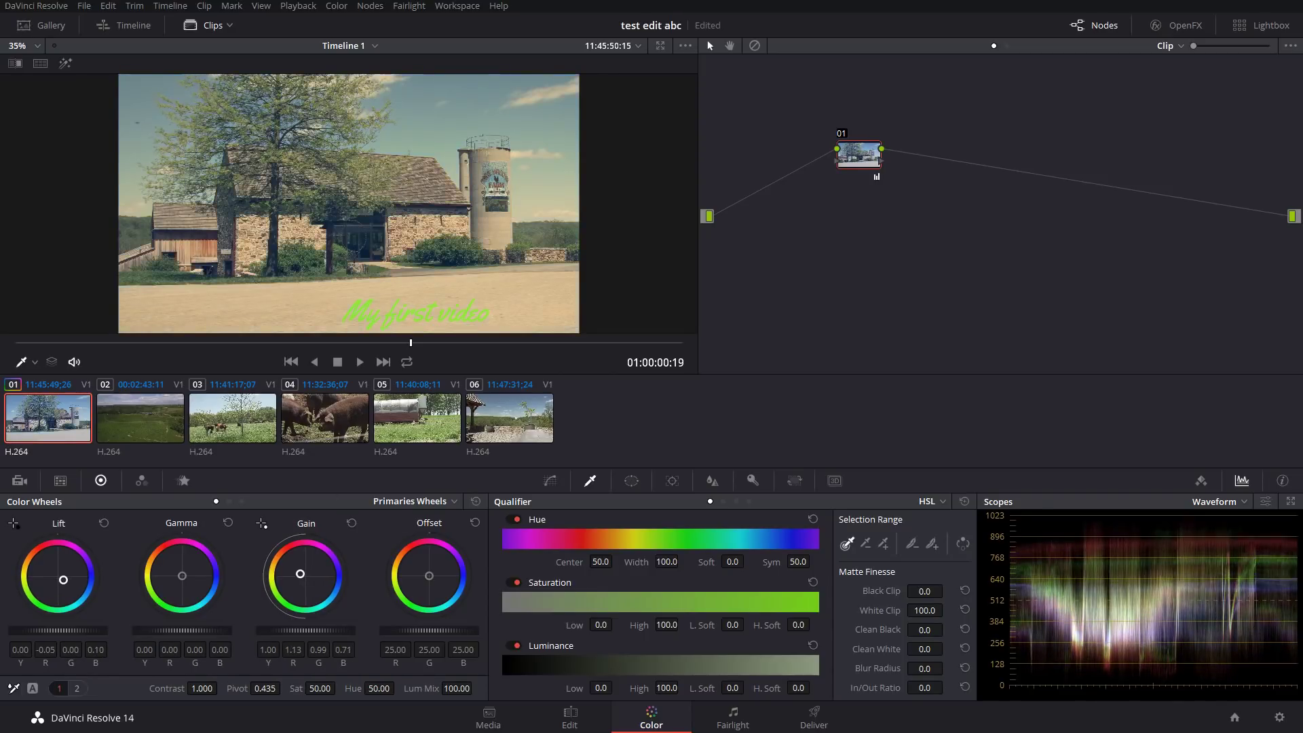
drag(190, 571, 192, 571)
click(475, 502)
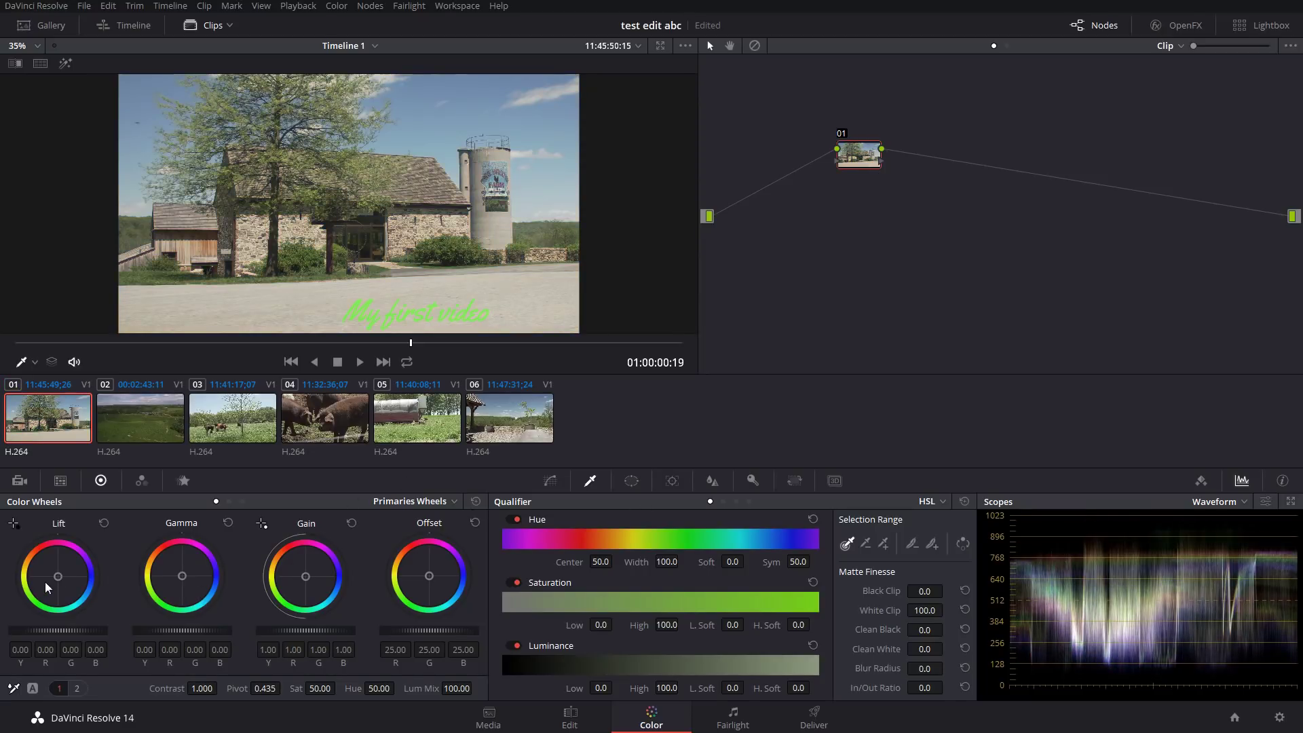
Tint the Lift slightly blue (R -0.02, B 0.05) and the Gain slightly warm (R 1.02, B 0.90).
drag(60, 576, 62, 578)
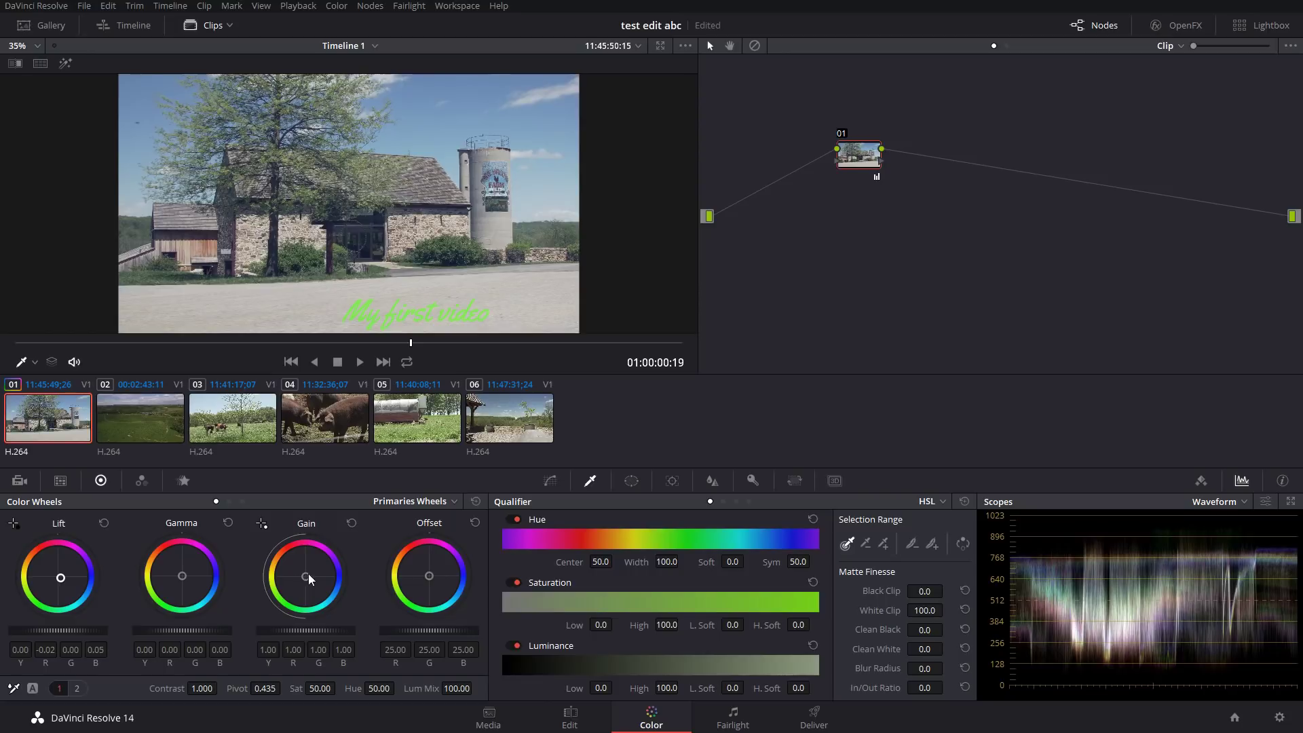
drag(306, 578, 304, 576)
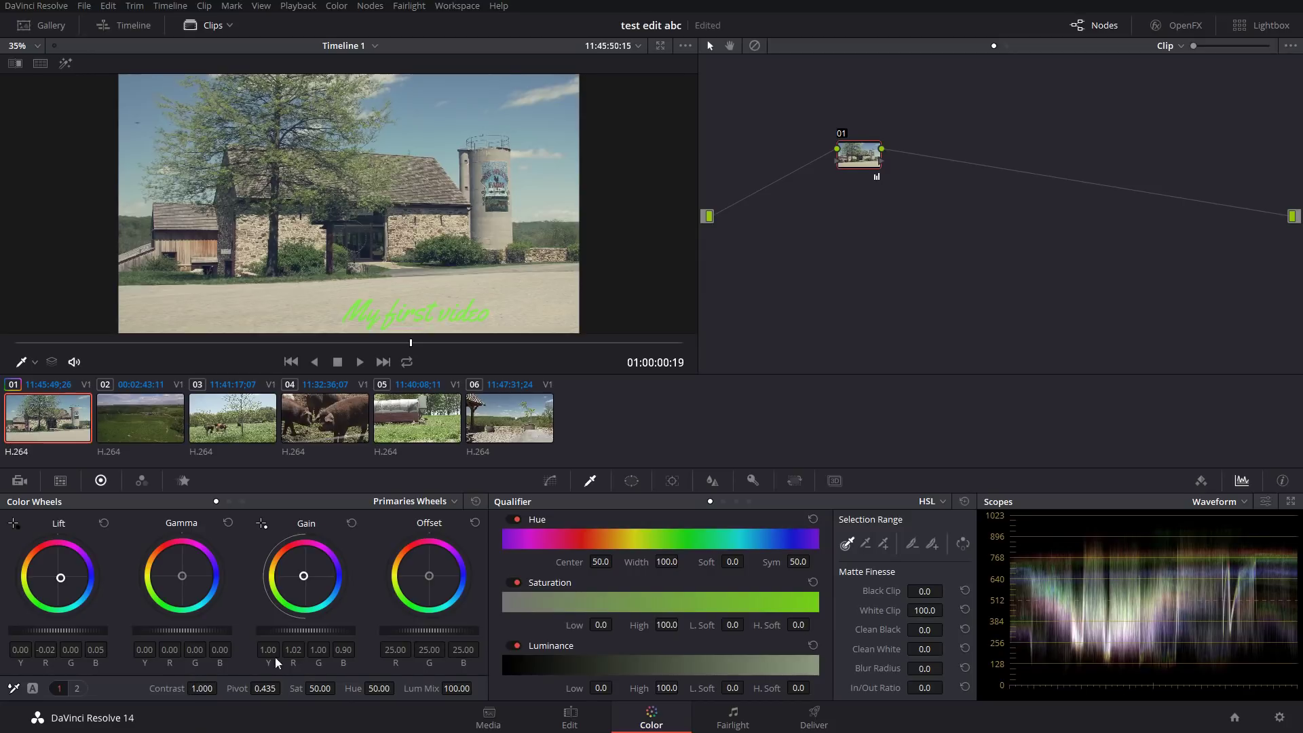
Try a contrast of 1.470 along with pivot and saturation changes, restoring their default values.
drag(202, 688, 1266, 548)
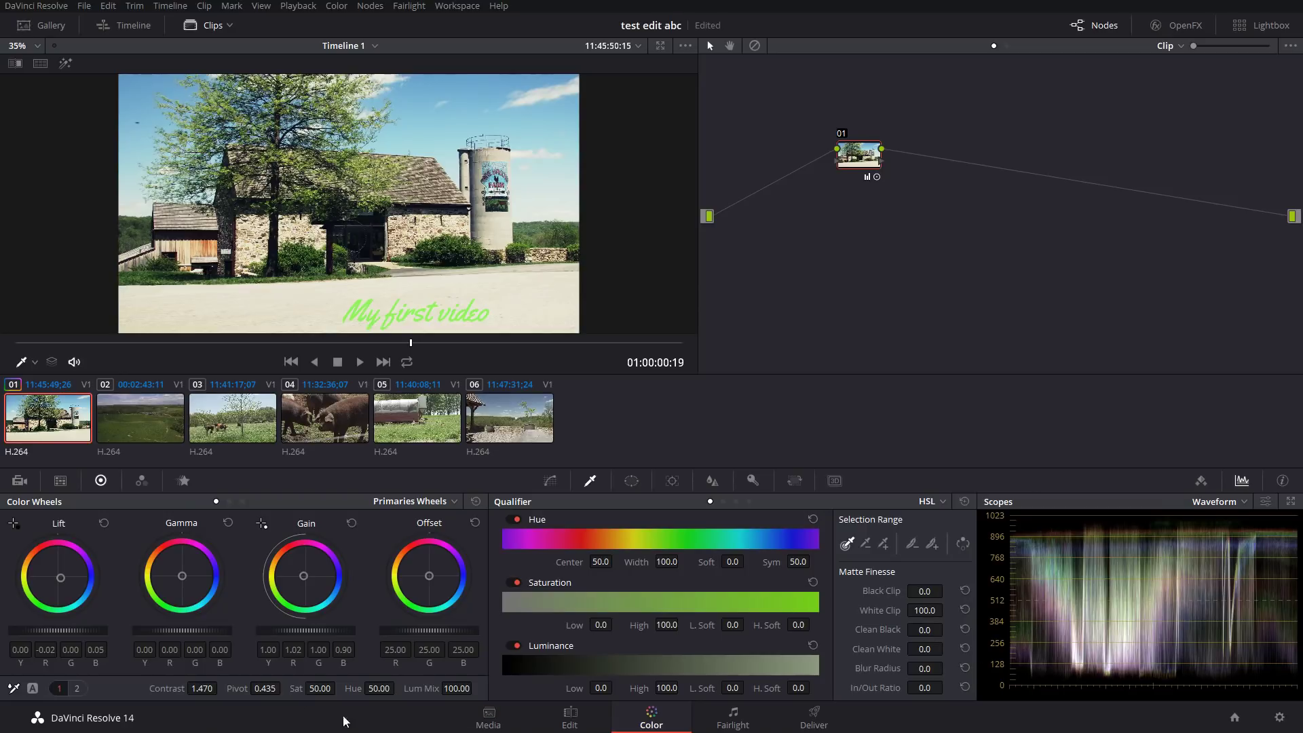
mouse_move(264, 687)
mouse_down()
mouse_move(284, 686)
mouse_move(271, 688)
mouse_up()
double_click(169, 688)
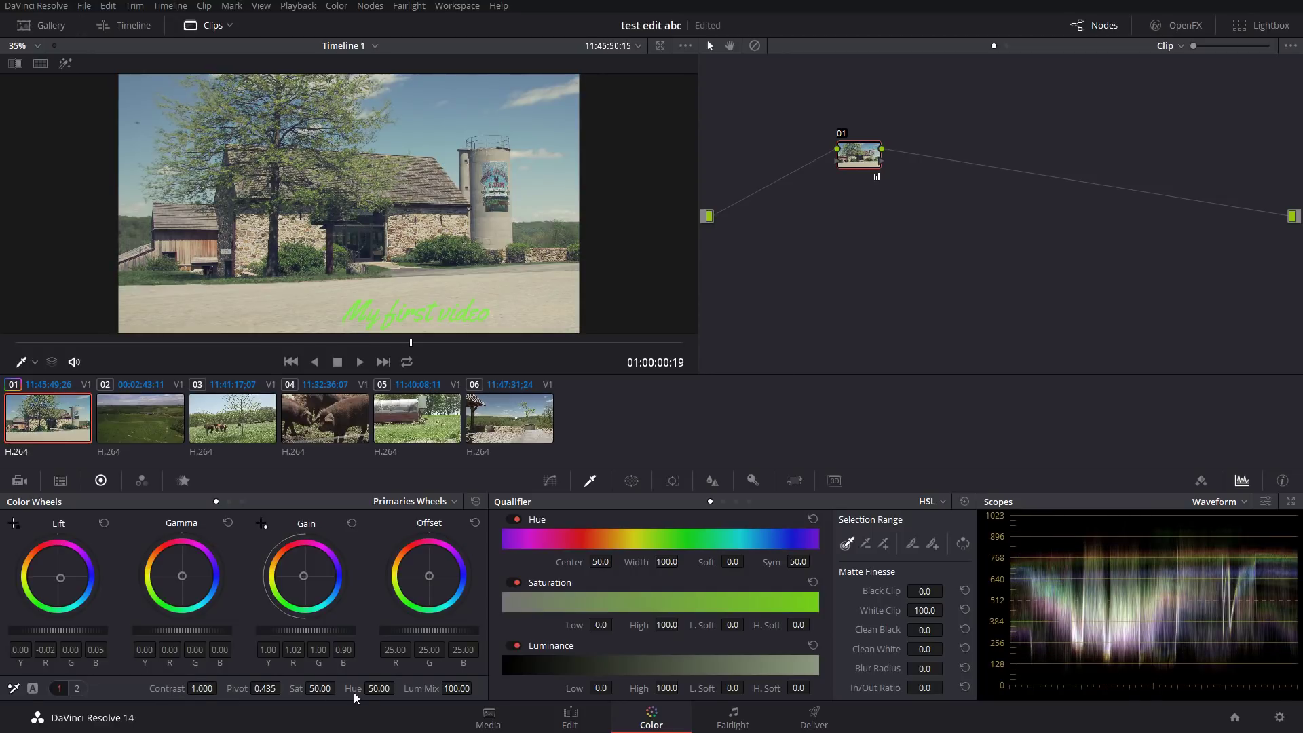
mouse_move(327, 689)
mouse_down()
mouse_move(353, 690)
mouse_move(324, 693)
mouse_up()
double_click(299, 689)
Reset the primary grade, try Temp at -800, Shad at -15.50 and a lower HL value, and restore the defaults.
click(76, 687)
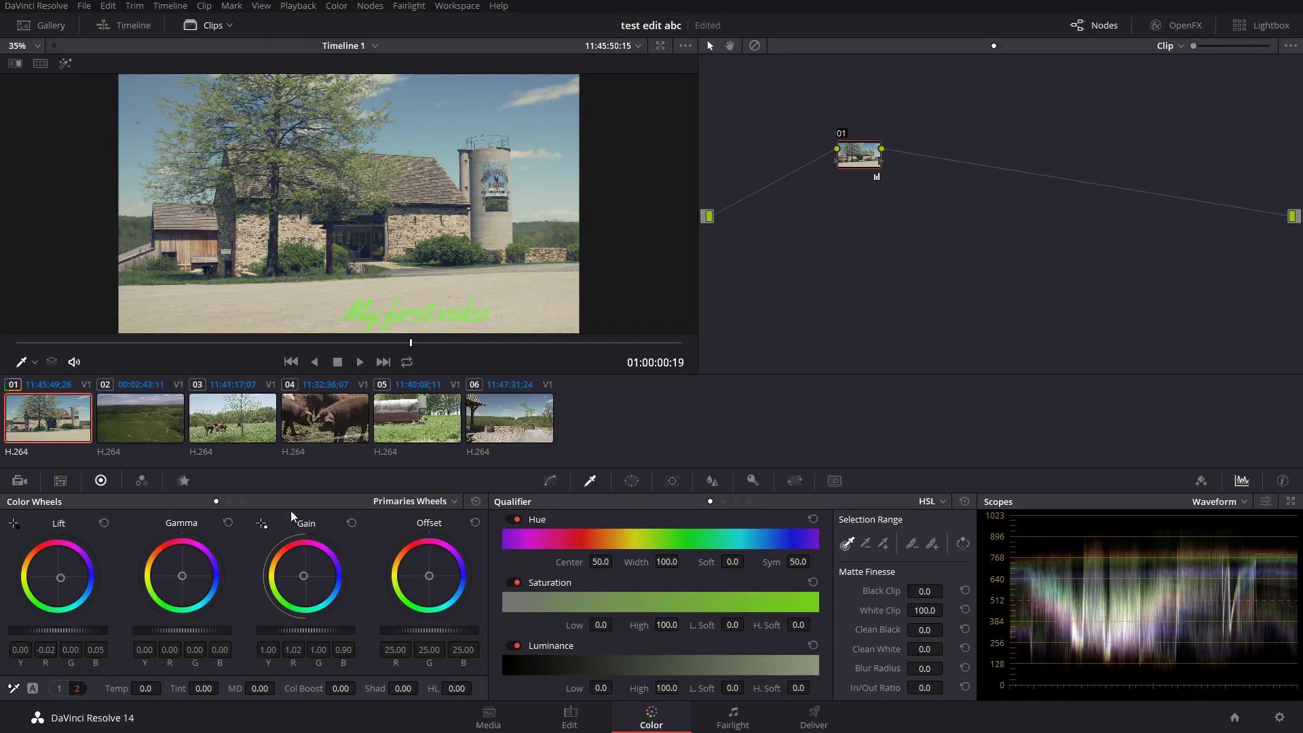
click(475, 501)
drag(145, 688, 165, 688)
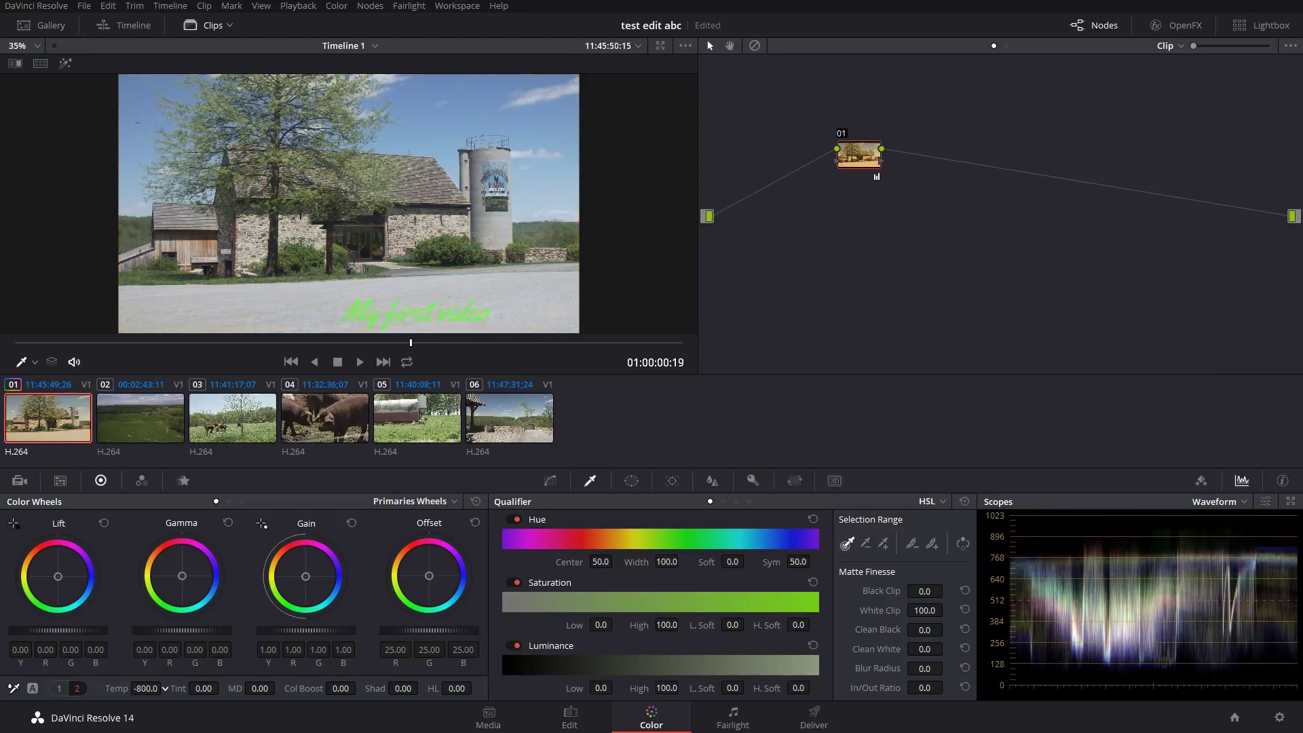
double_click(125, 688)
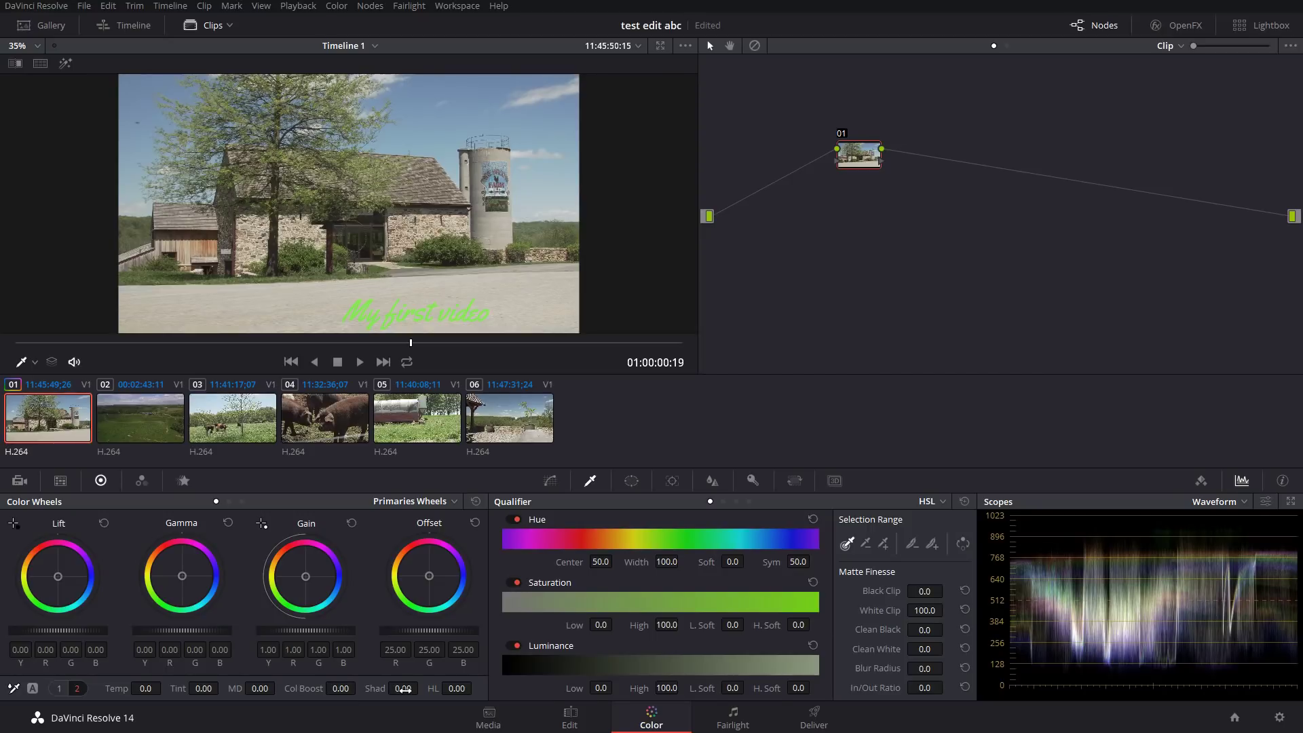
drag(403, 689, 459, 688)
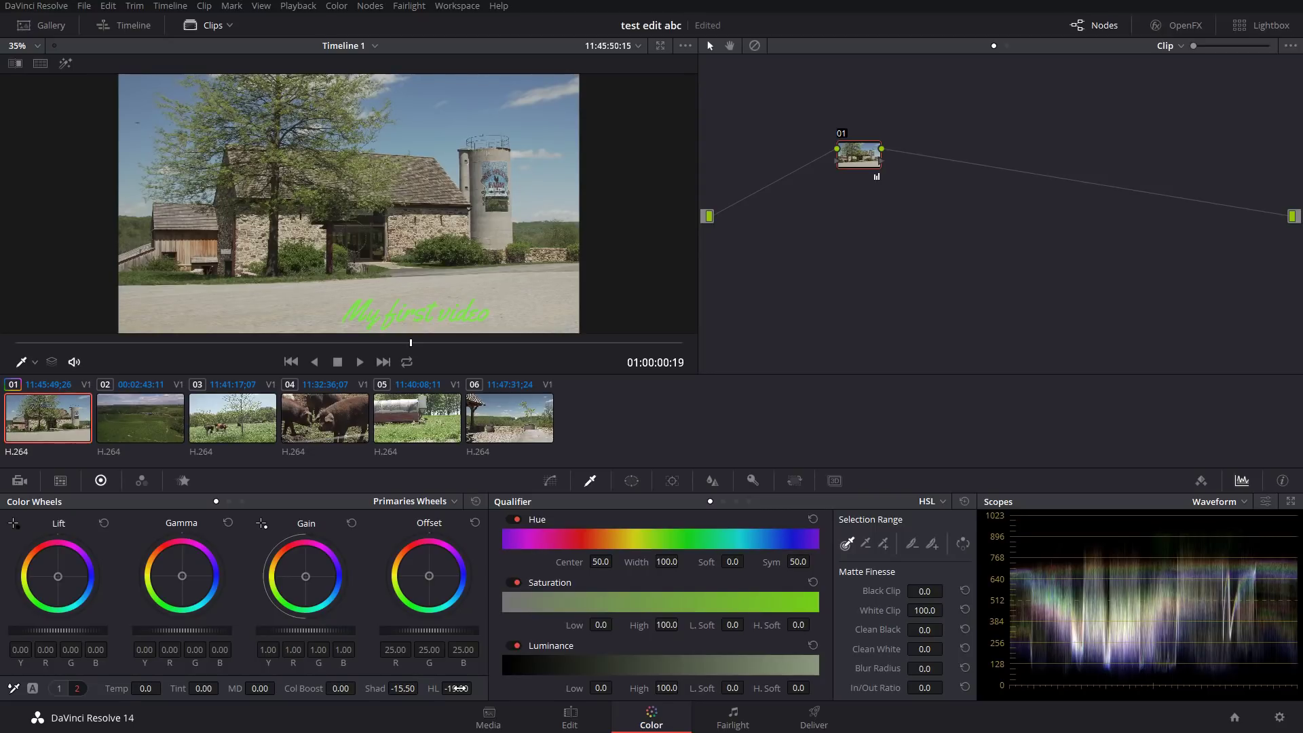
click(476, 502)
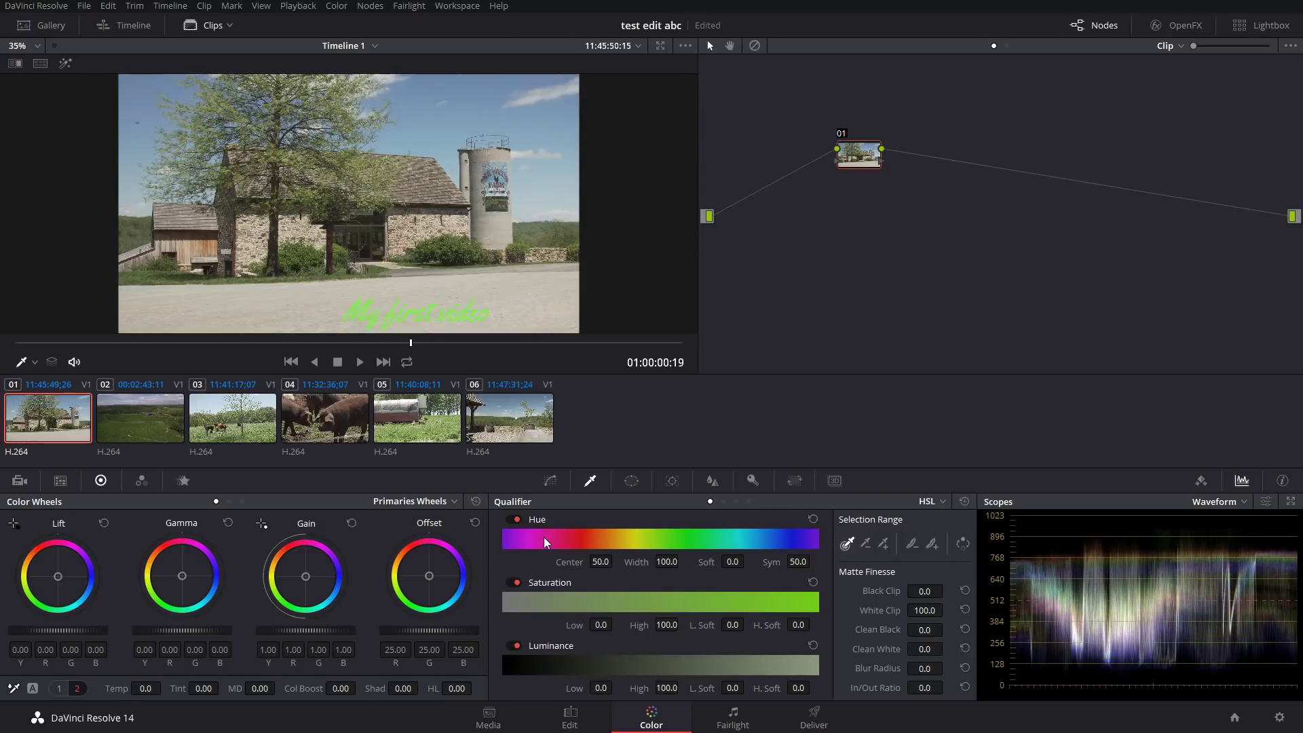
Shape the barn clip's custom curve into a gentle S by raising the highlights and lowering the shadows.
click(550, 478)
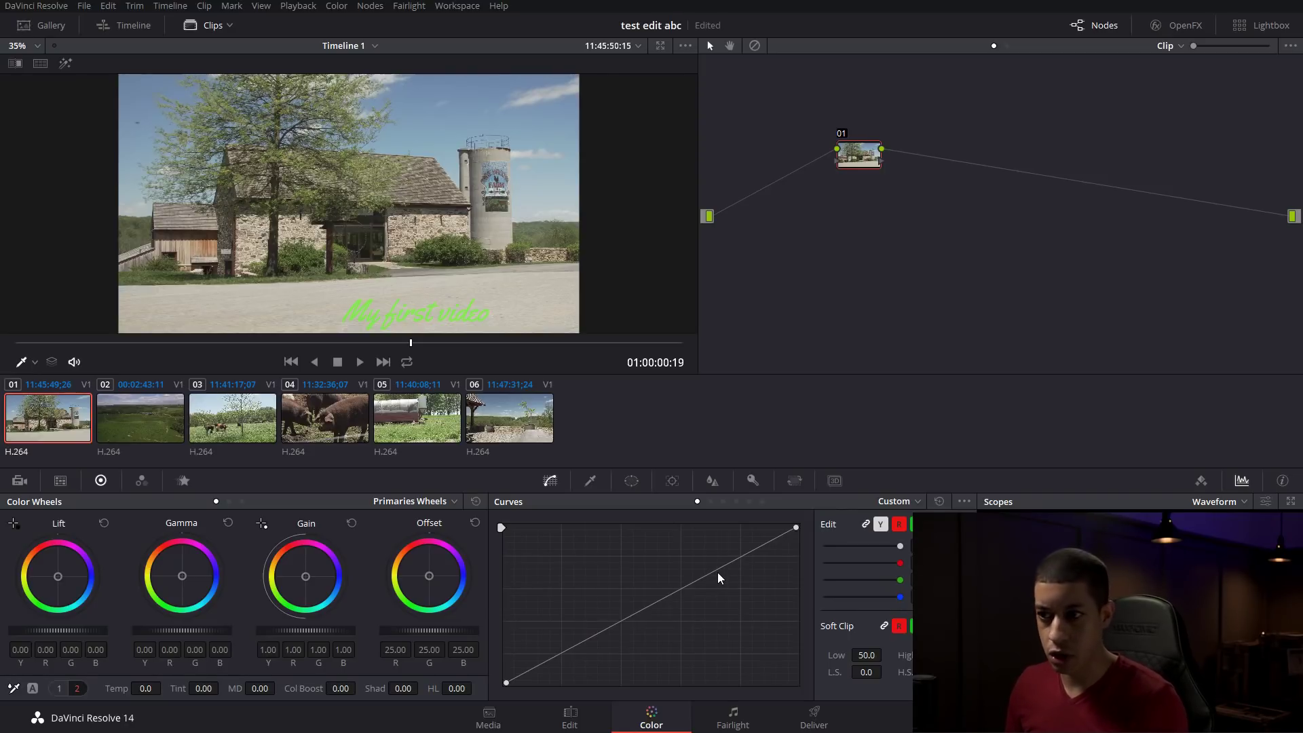
drag(713, 571, 705, 565)
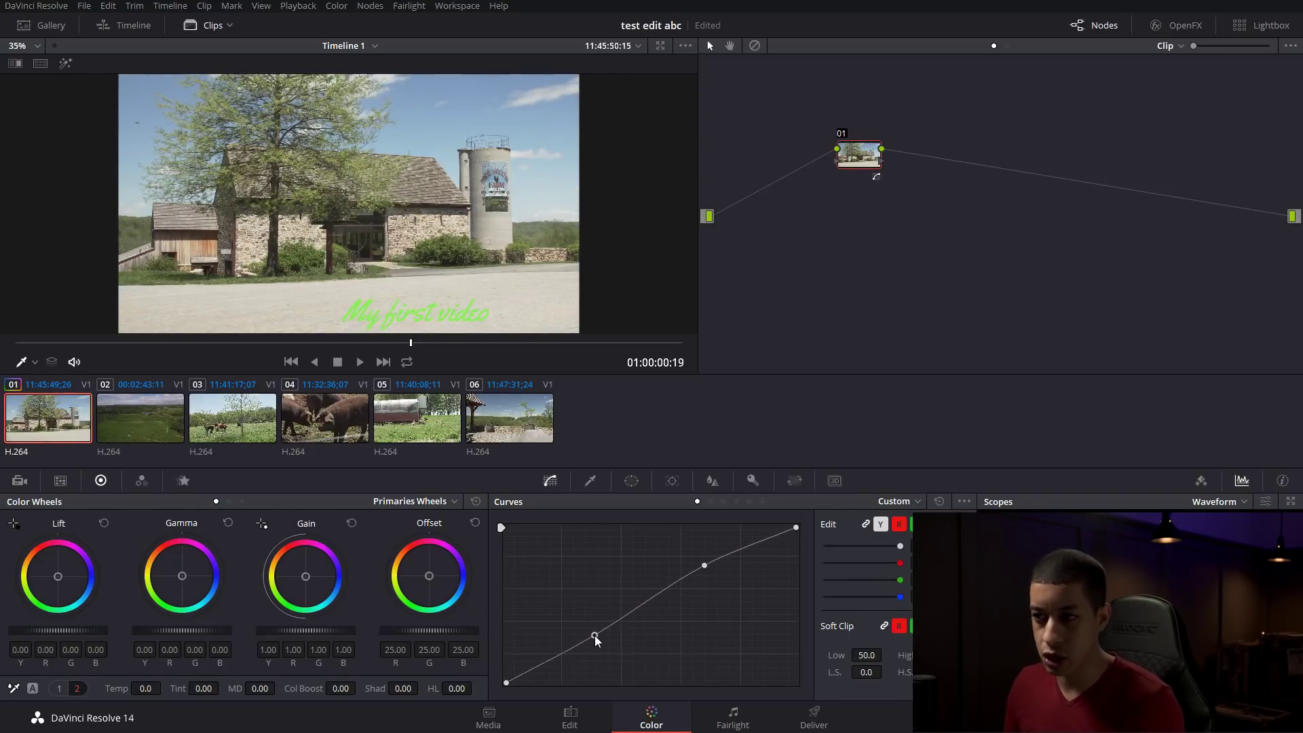
drag(595, 635, 605, 644)
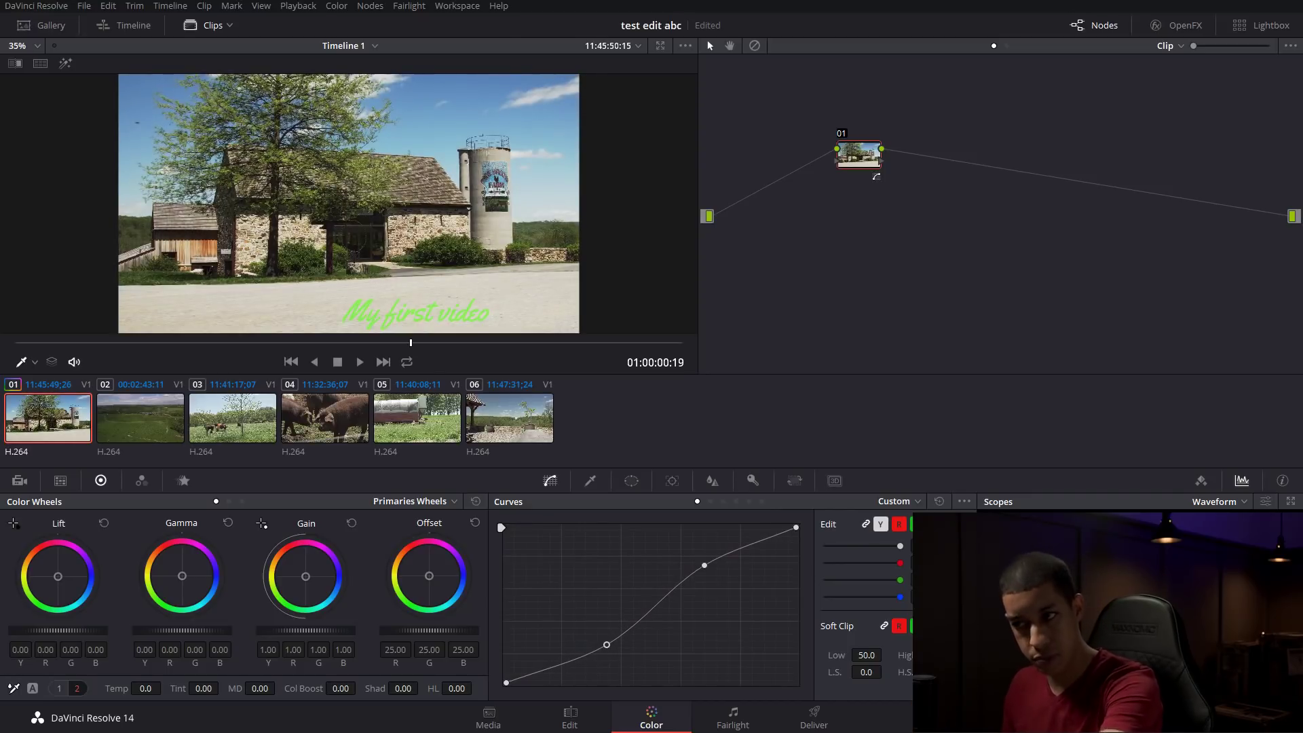
Reset the barn clip's custom curve, try raising only the red channel's upper midtones, and undo that red adjustment.
click(939, 501)
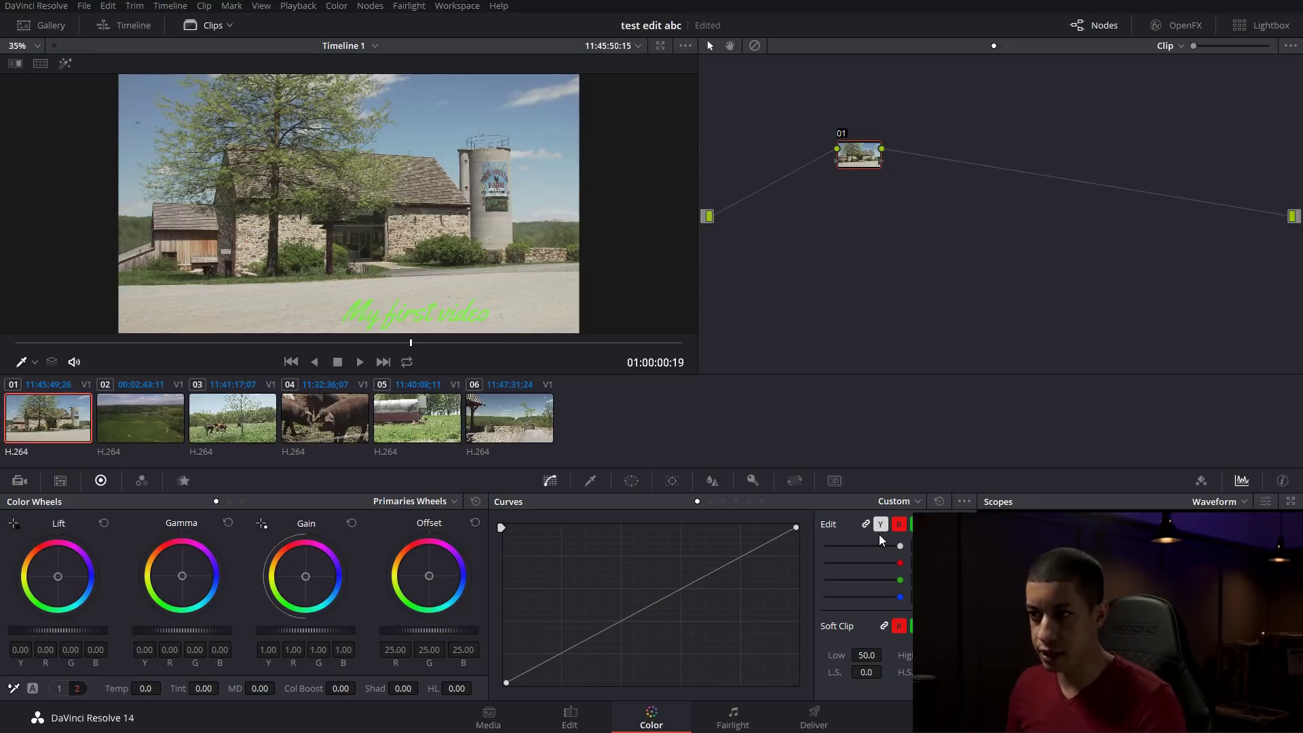
click(900, 525)
drag(710, 574, 697, 558)
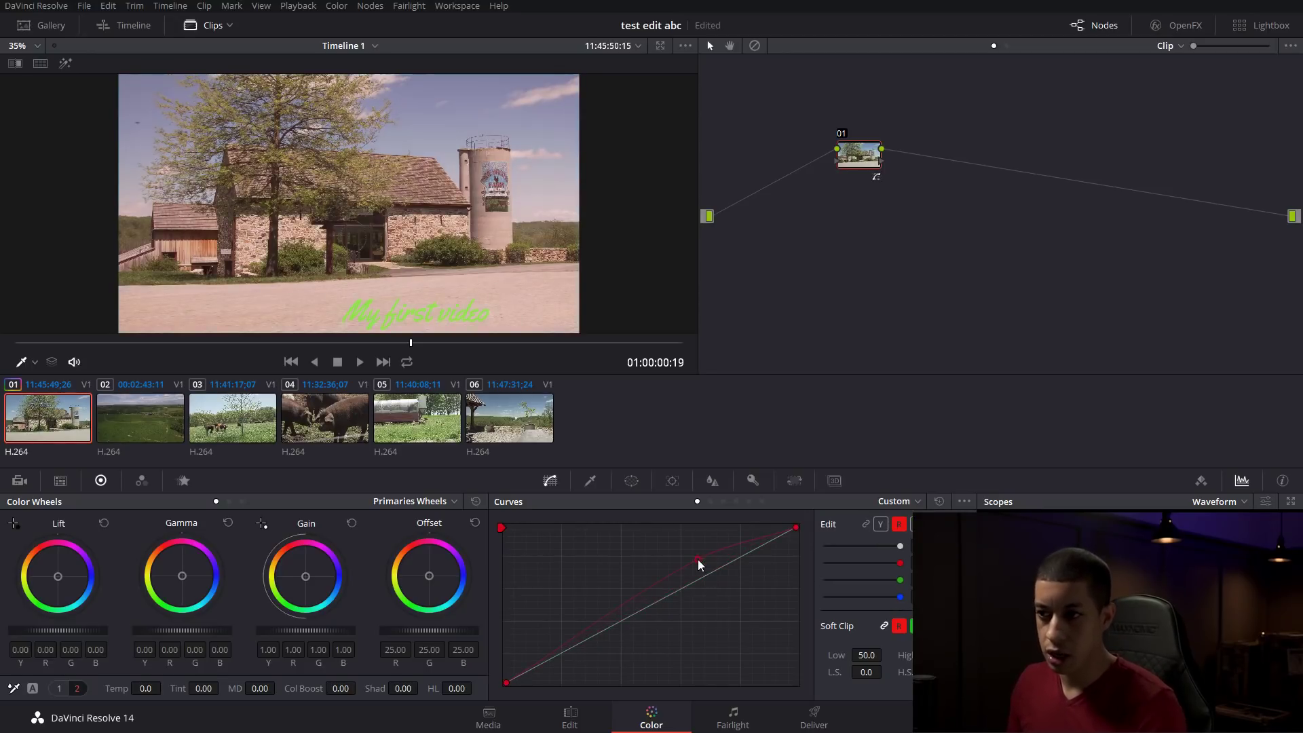
click(910, 524)
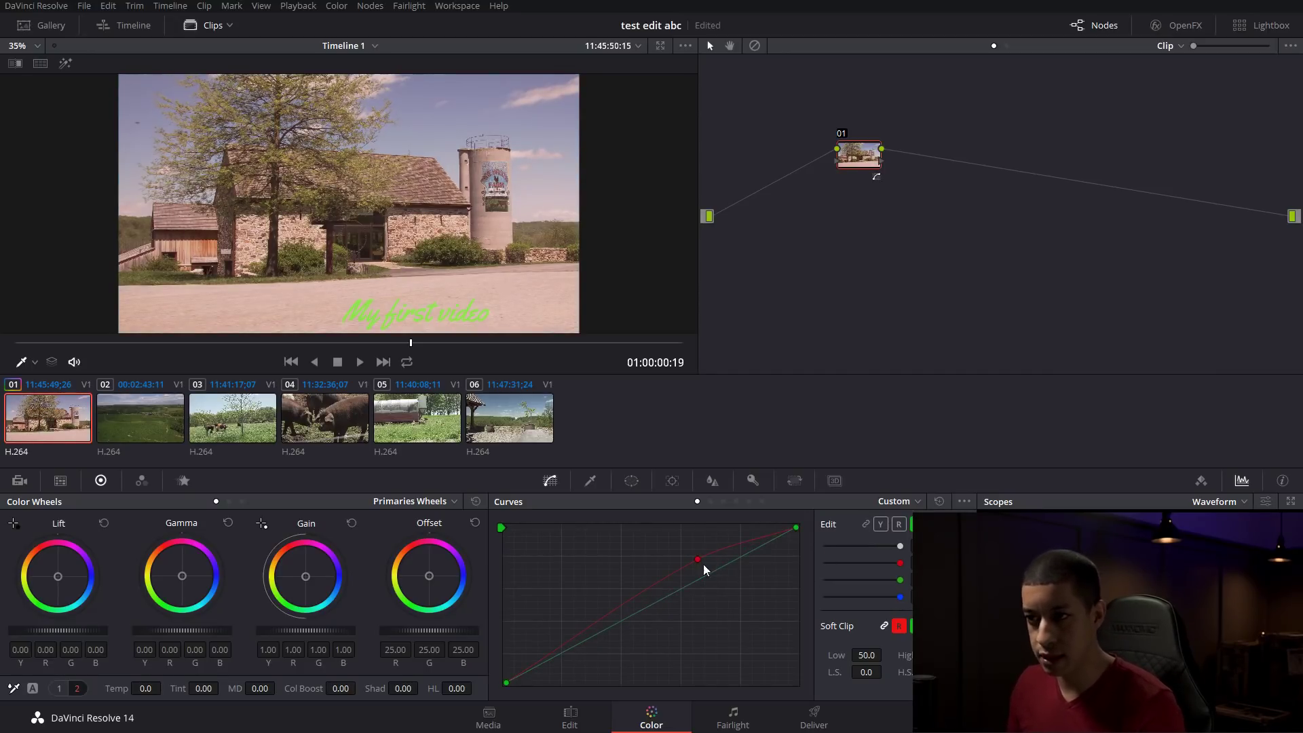
key(ctrl+z)
Look through the Hue Vs Hue, Hue Vs Sat and Hue Vs Lum curves.
click(711, 501)
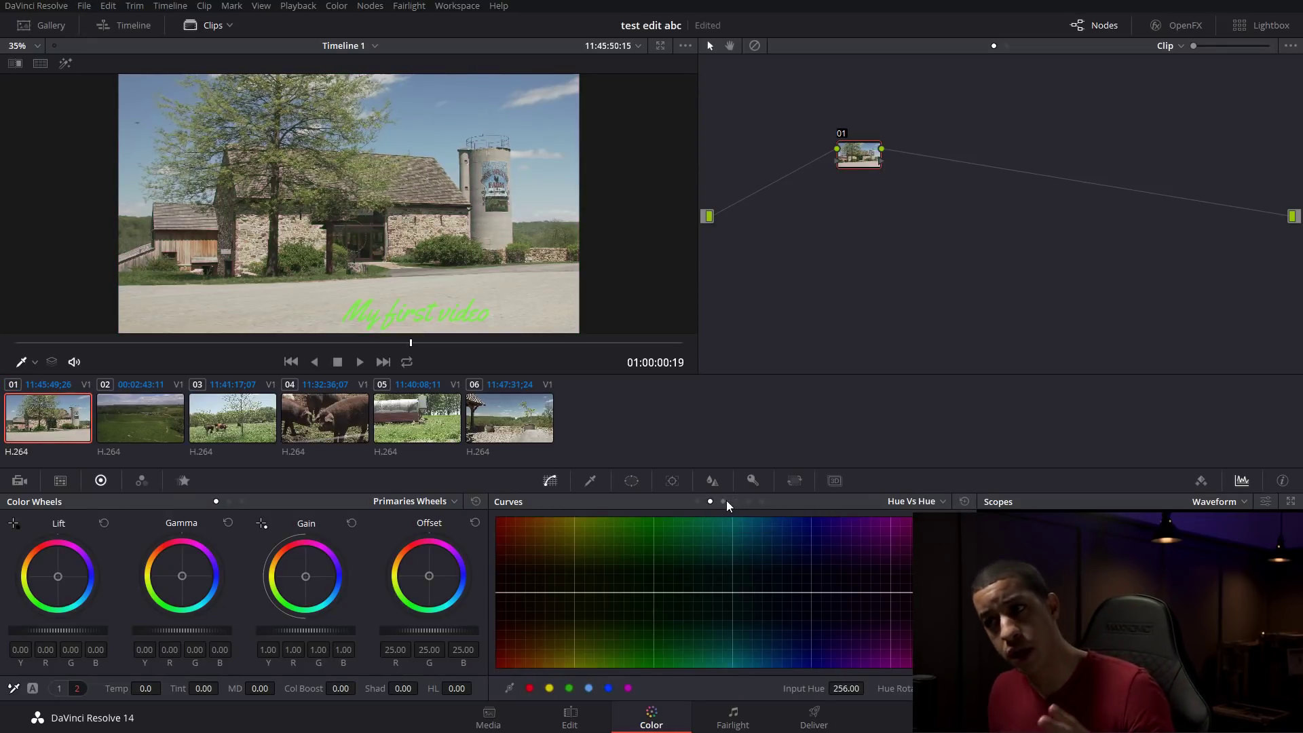
click(724, 501)
click(735, 500)
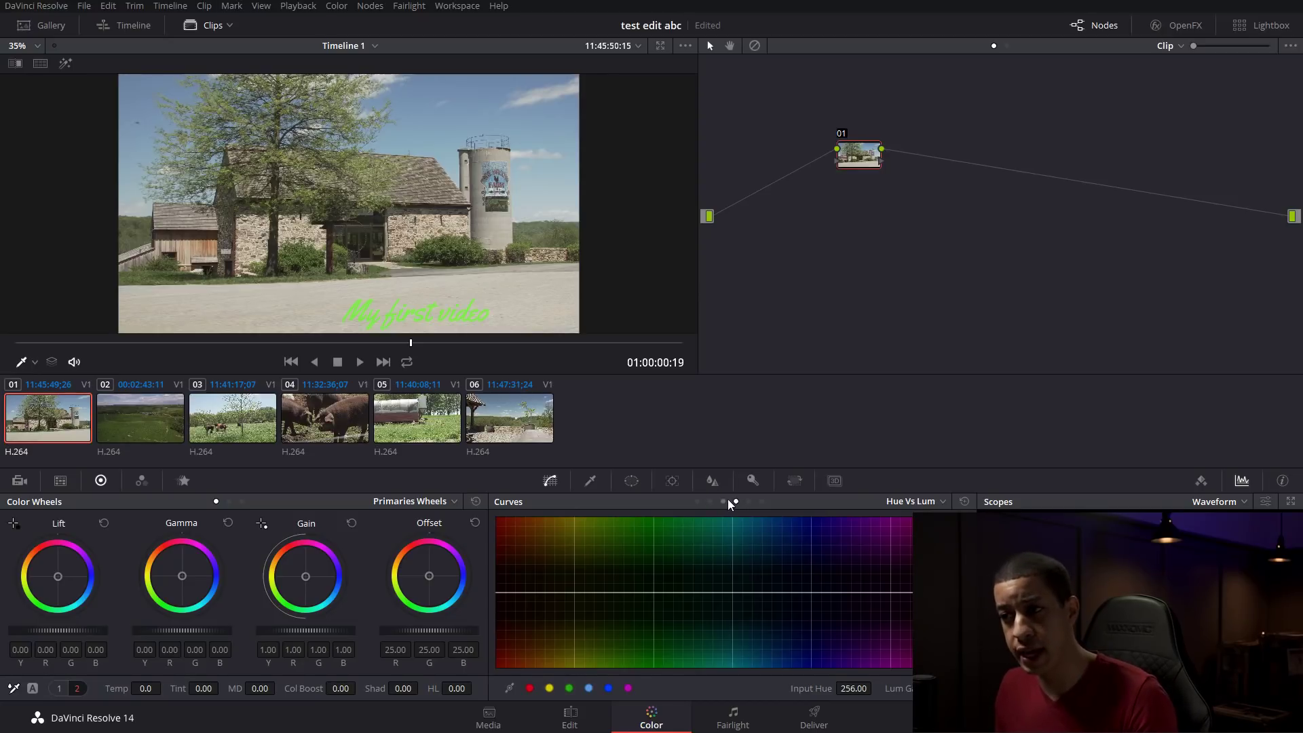
click(711, 501)
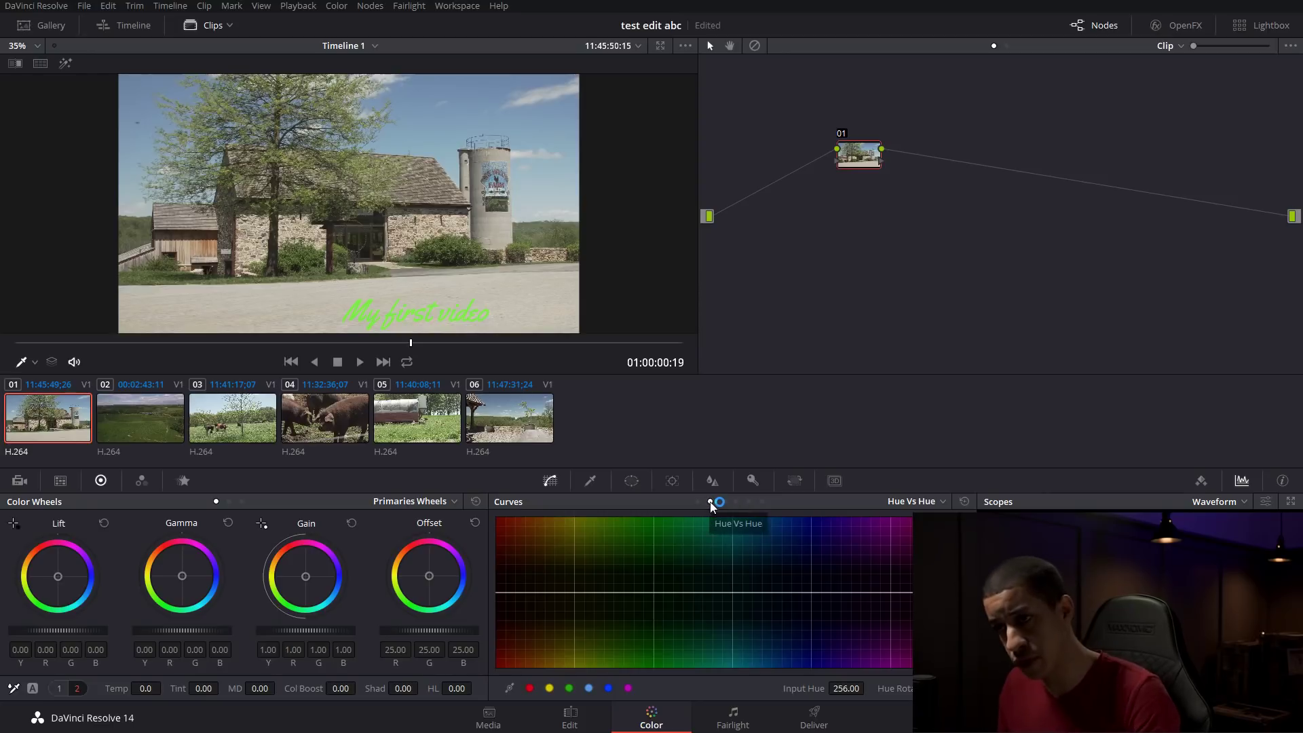
click(715, 500)
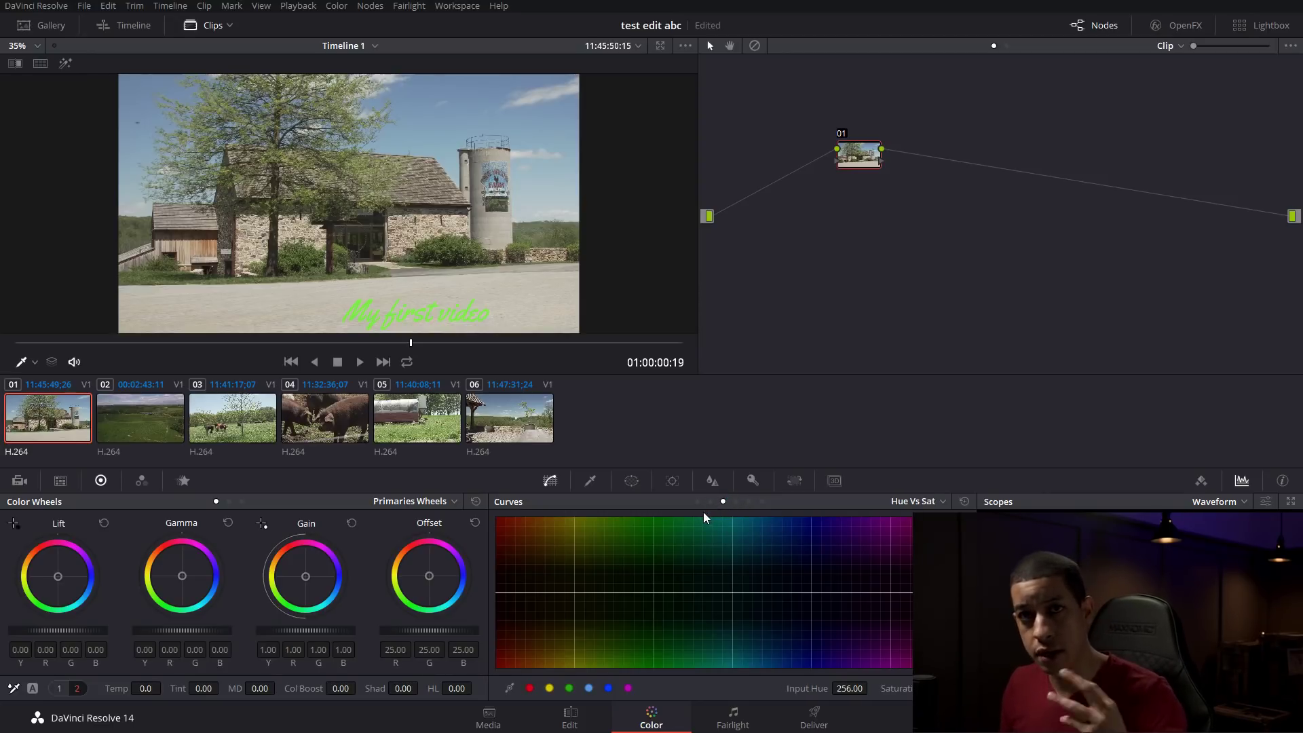
Try boosting the greens of clip 05 with the Hue Vs Sat curve, compare with the node disabled, and reset the curve.
click(403, 412)
drag(653, 592, 652, 531)
key(ctrl+d)
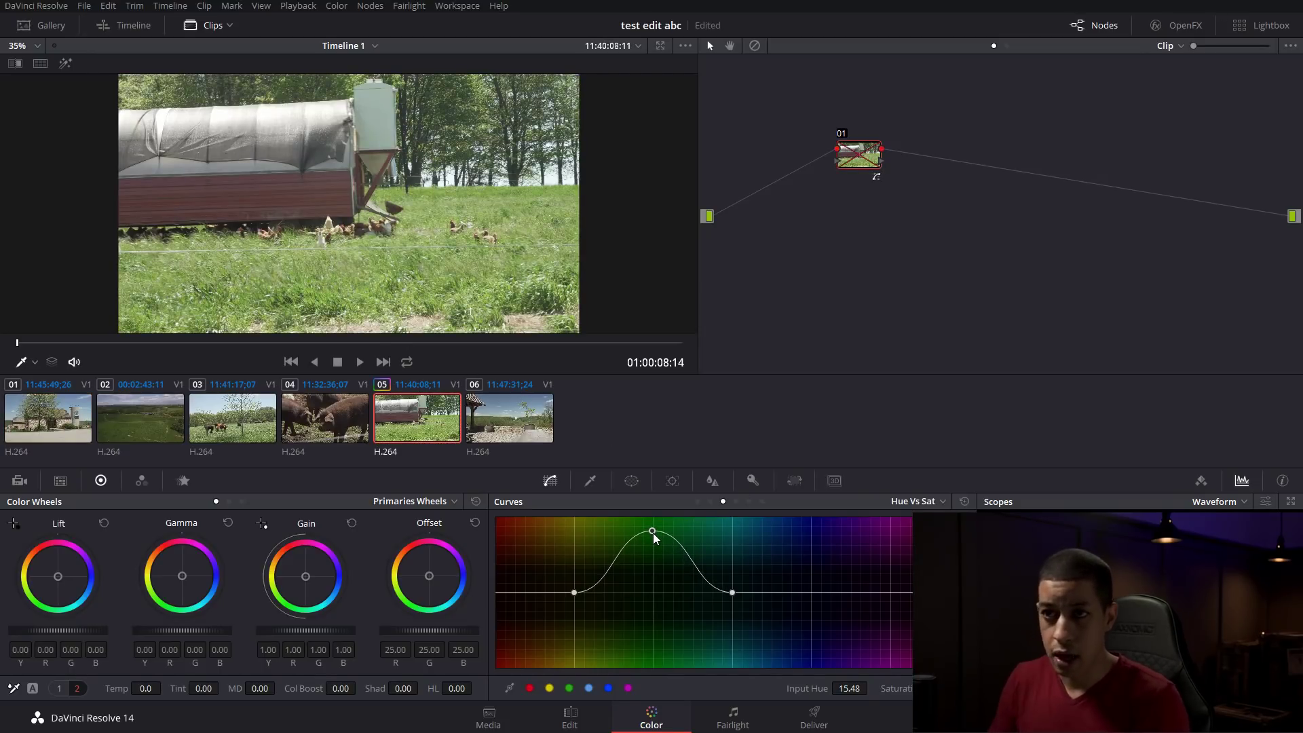
key(ctrl+d)
key(ctrl+d)
key(ctrl+d)
key(ctrl+d)
key(ctrl+d)
key(ctrl+d)
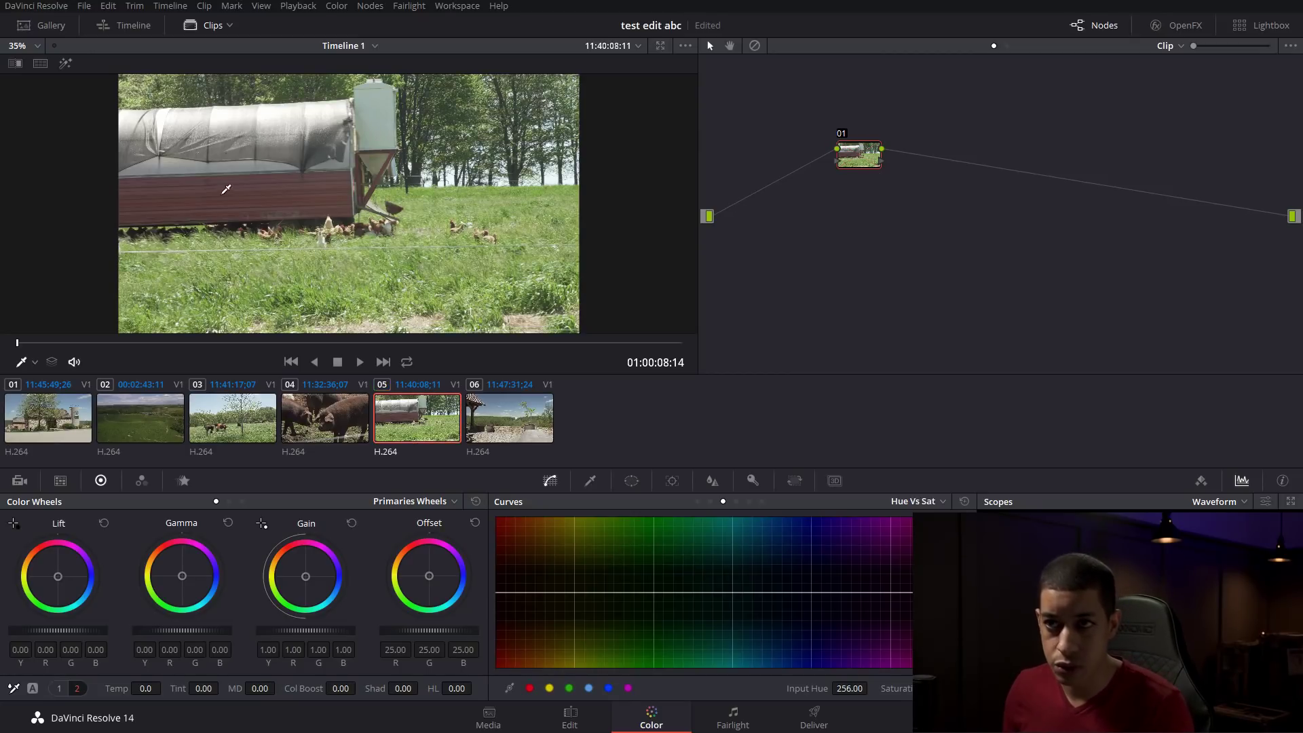
Try boosting clip 05's reds with the Hue Vs Sat curve, compare with the node disabled, and reset the curve.
click(529, 689)
drag(495, 592, 467, 477)
key(ctrl+d)
key(ctrl+d)
key(ctrl+d)
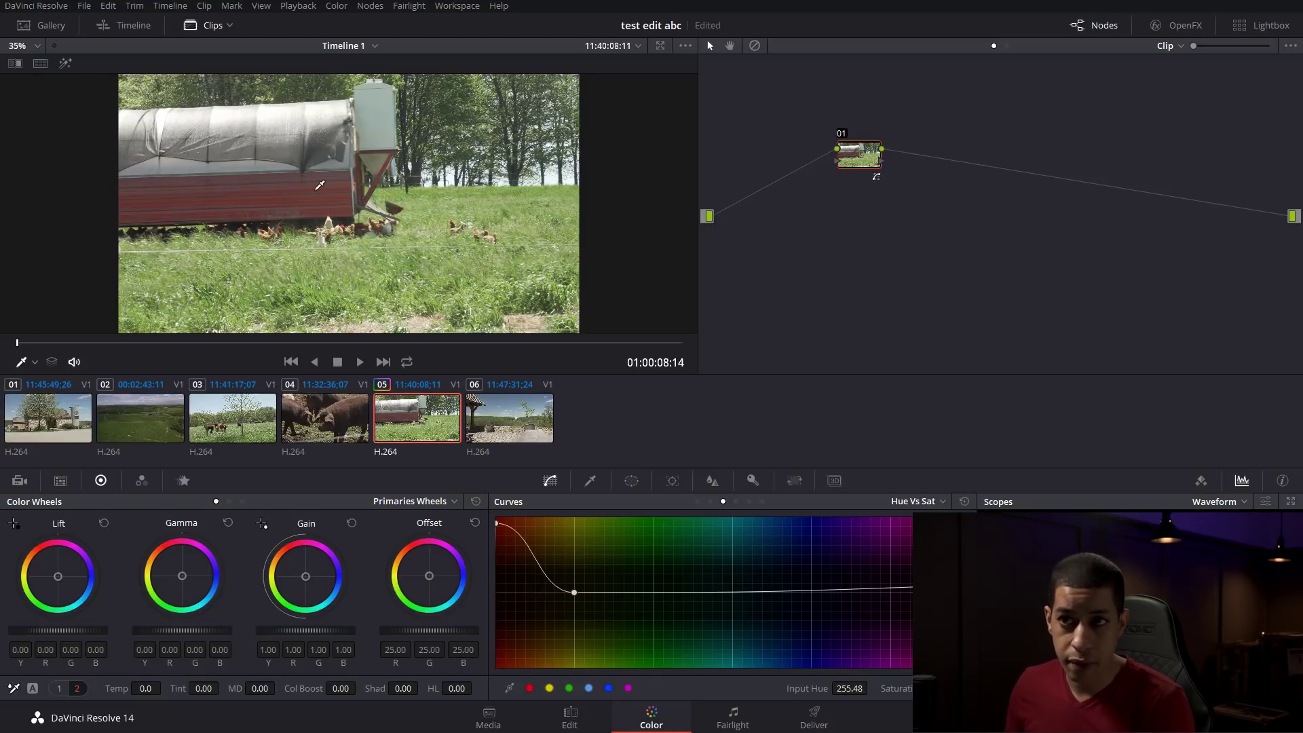
key(ctrl+d)
drag(859, 156, 823, 169)
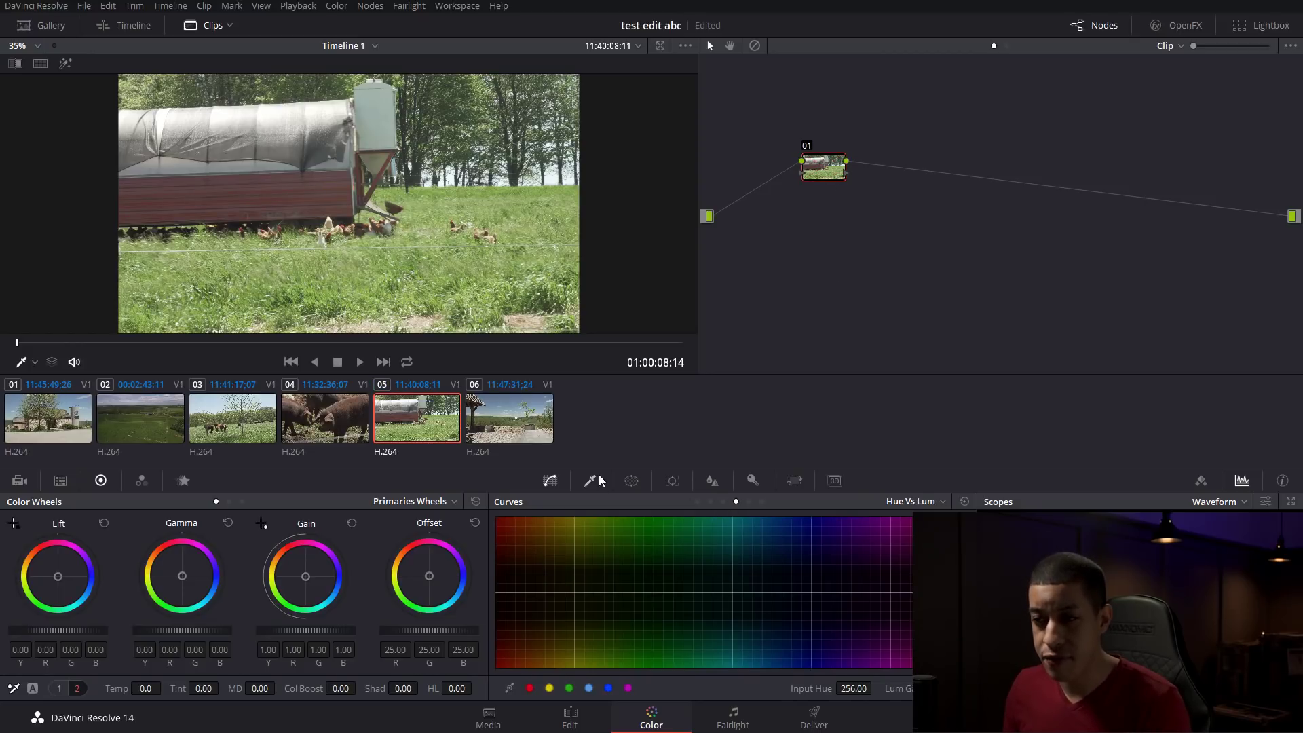
Sample the red siding of the chicken coop with the HSL Qualifier and check the selection using Highlight.
click(596, 477)
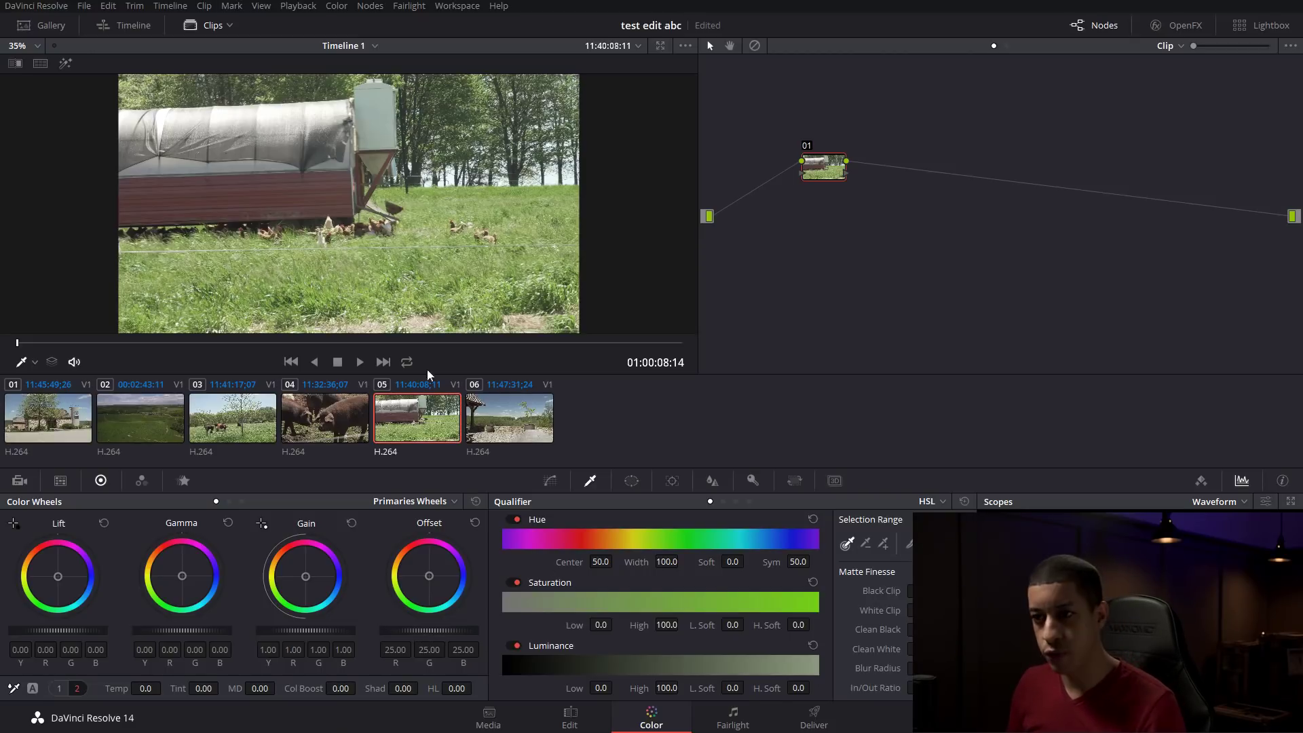
drag(288, 178, 298, 213)
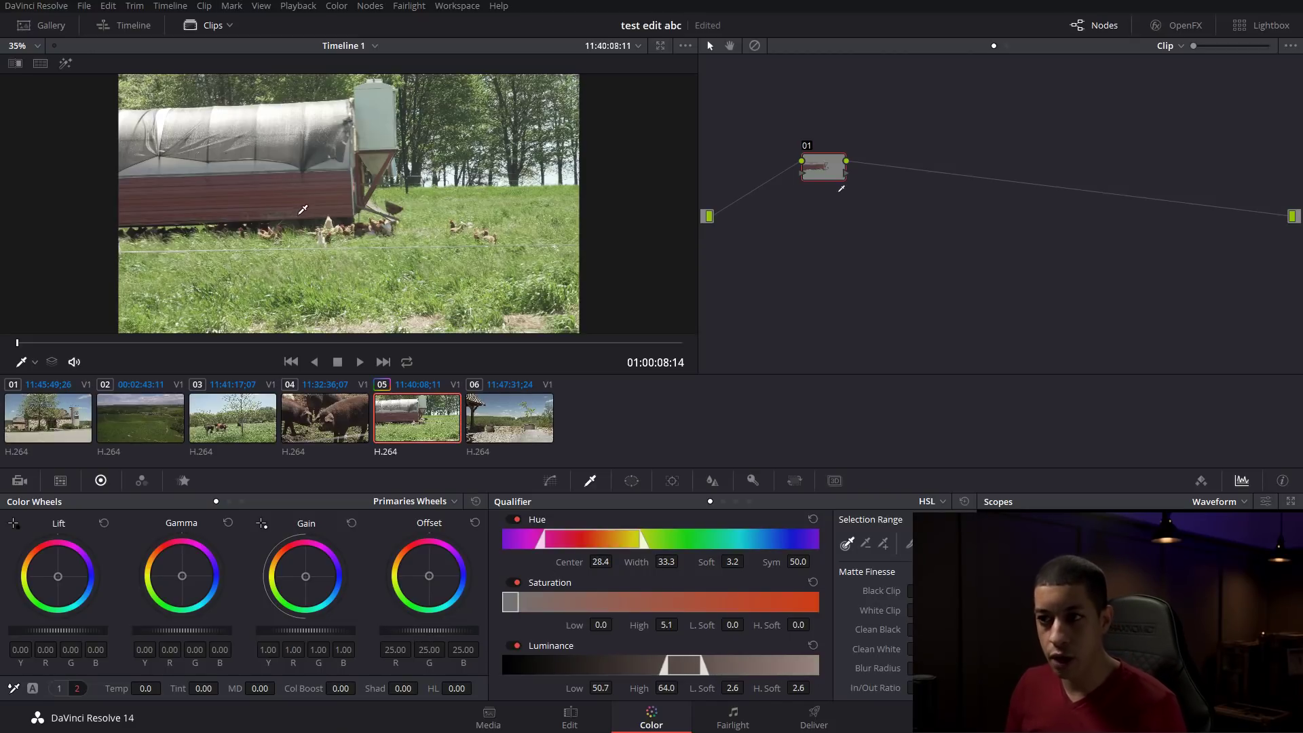
click(68, 64)
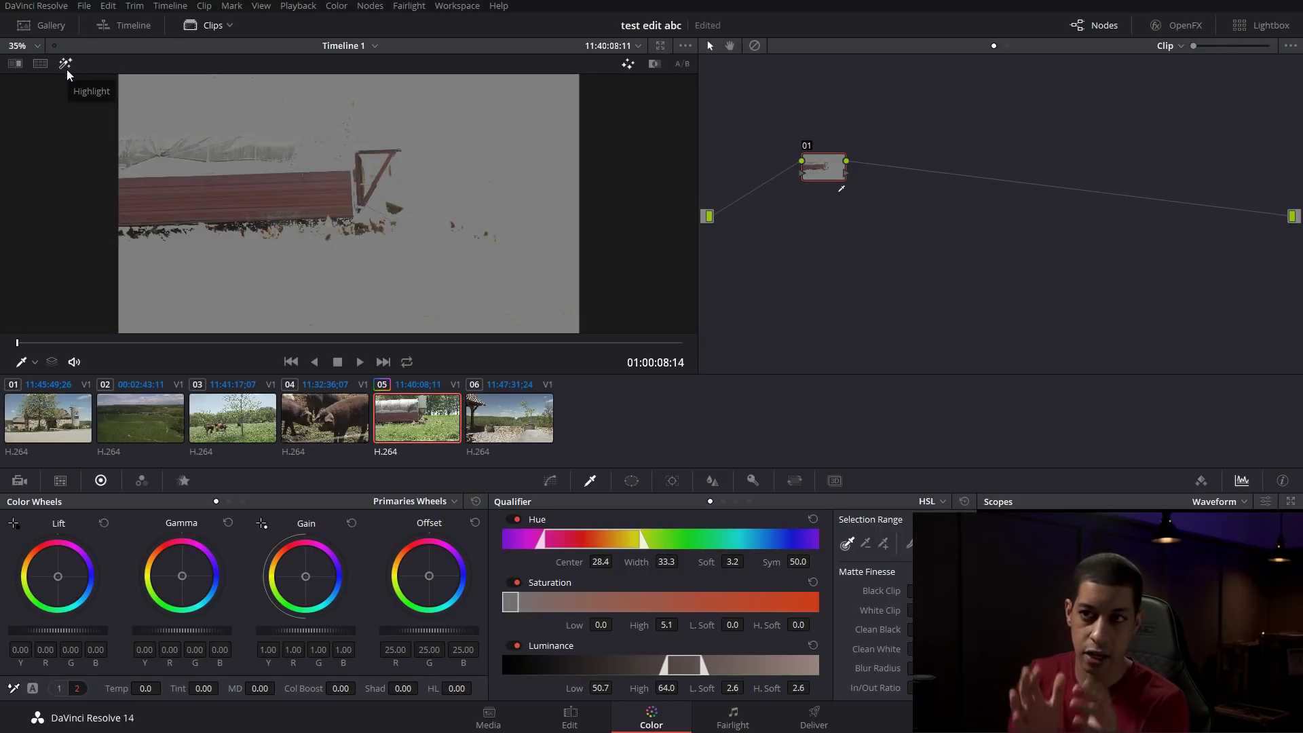
click(66, 69)
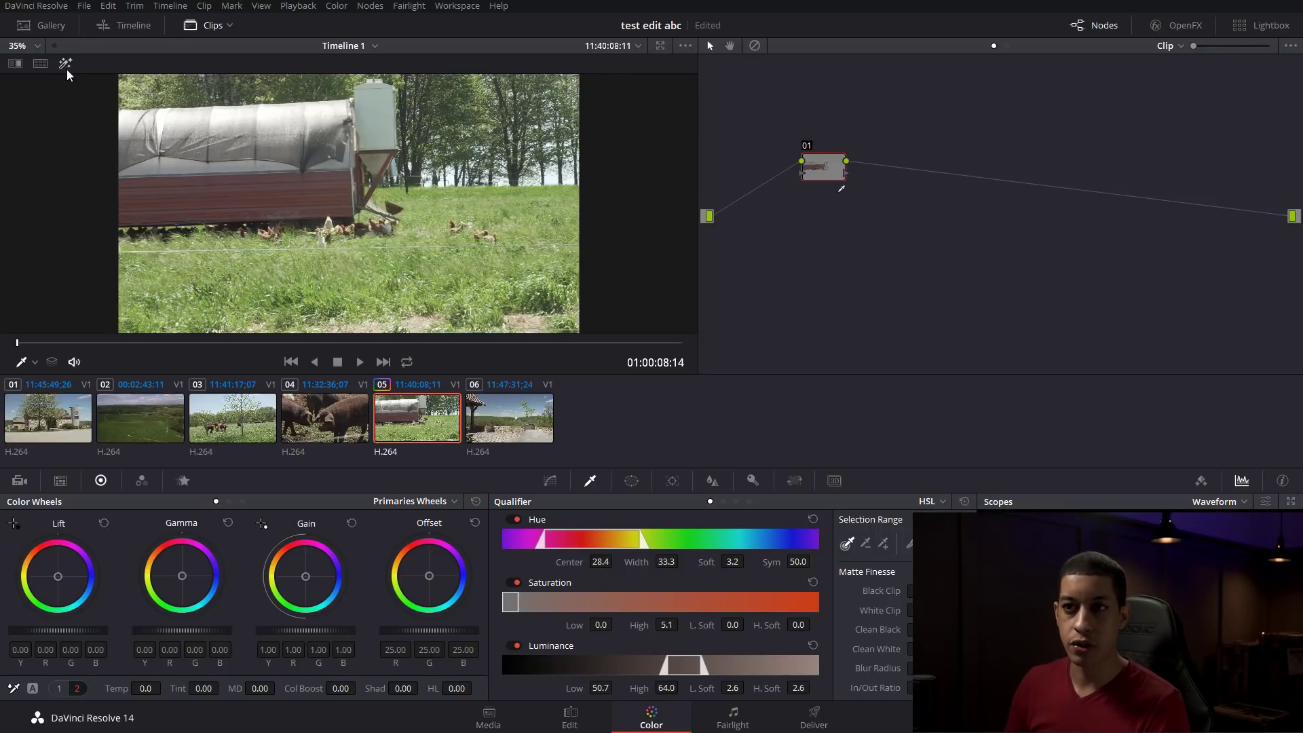
Try tinting the qualified siding magenta with the Offset wheel (R 35.19, G 20.05, B 39.49), and reset the wheels and the qualifier.
drag(429, 578, 437, 568)
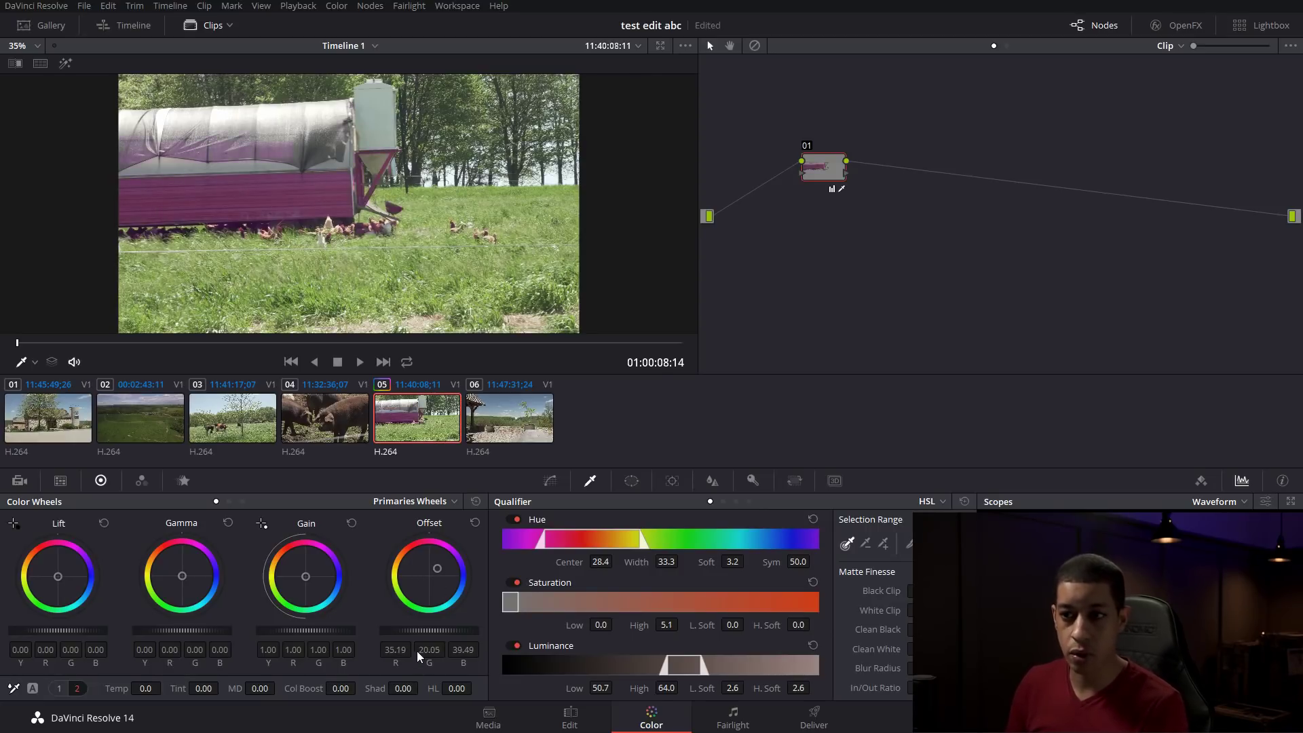
mouse_move(429, 630)
mouse_down()
mouse_move(452, 630)
mouse_move(416, 631)
mouse_up()
click(474, 502)
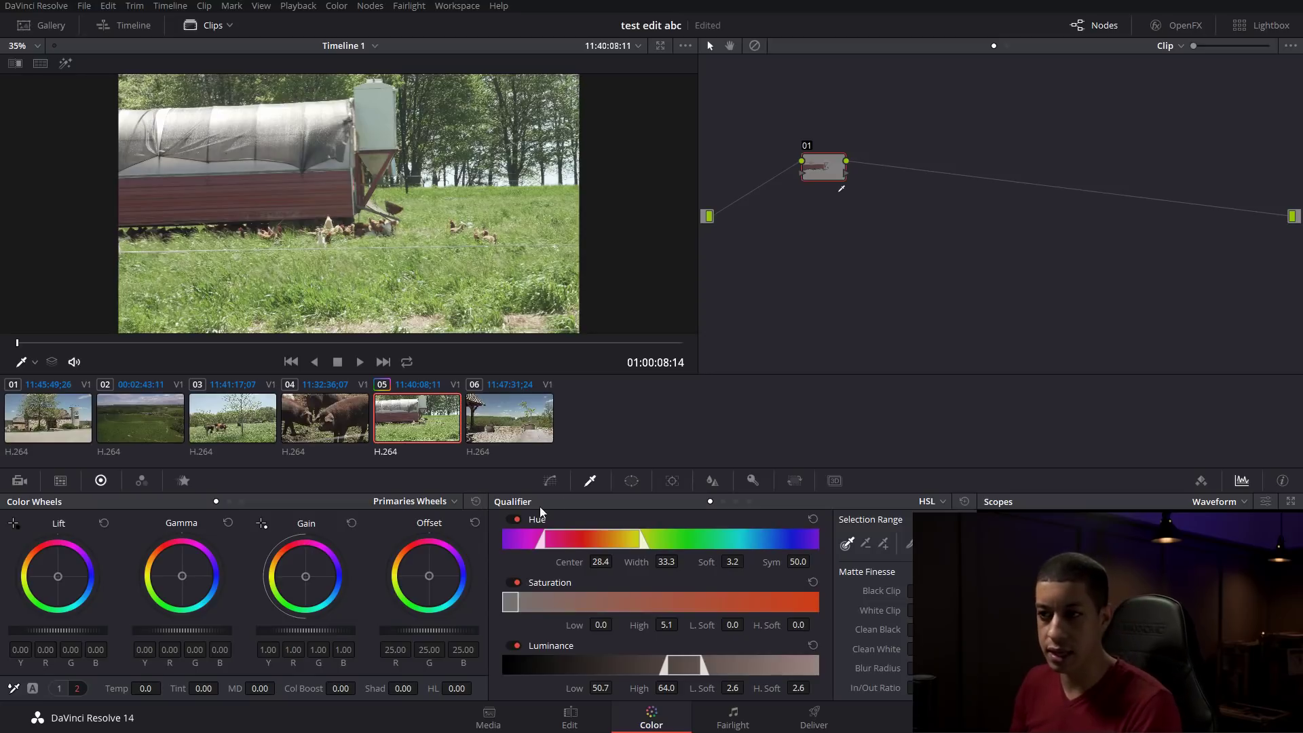
click(628, 482)
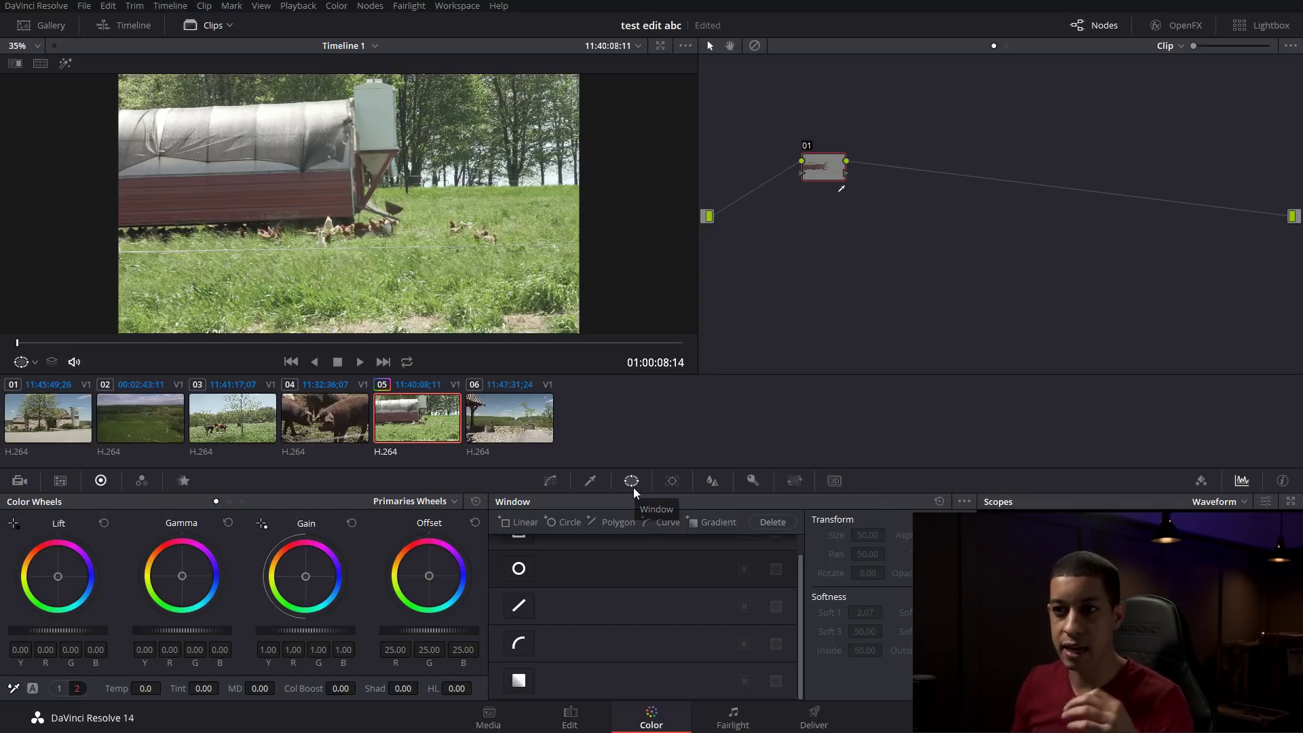
click(590, 480)
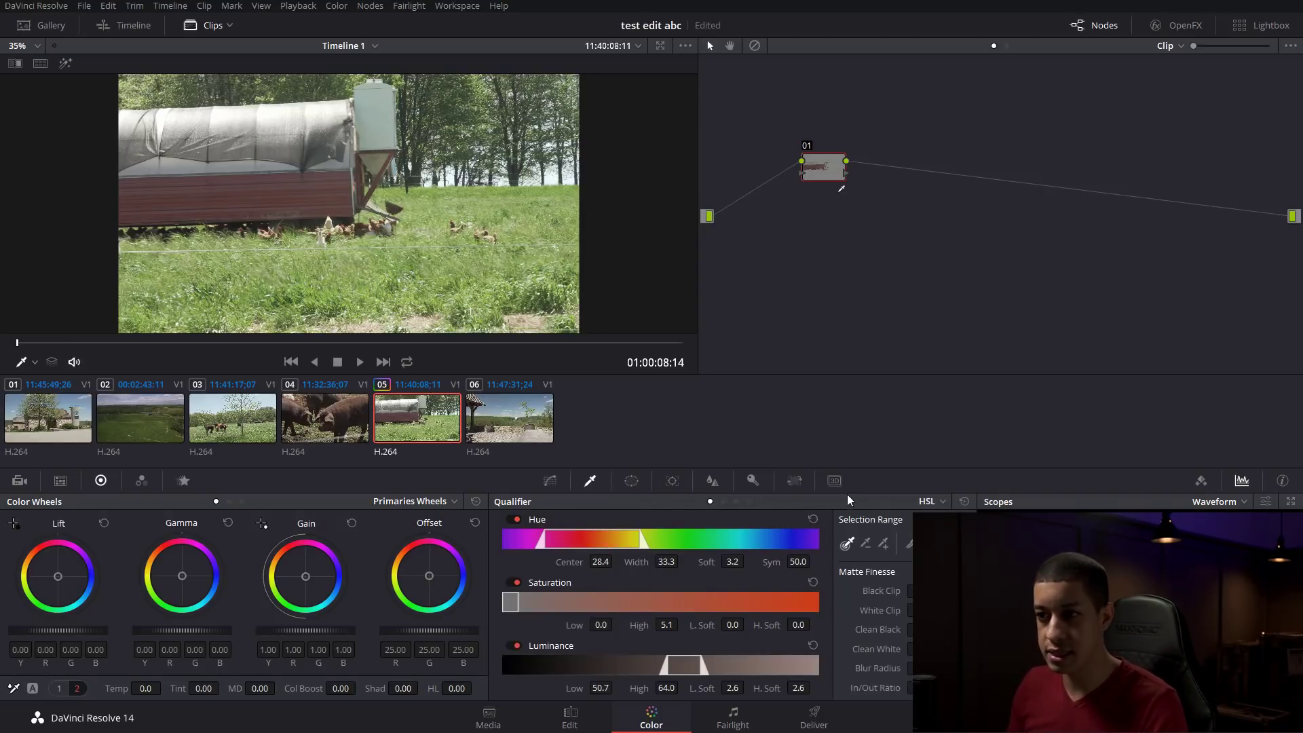
click(964, 502)
Add a rectangular window over the coop's lower wall at Pan 47.83 and check its area with Highlight.
click(631, 481)
click(520, 568)
scroll(548, 604, up, 1)
click(519, 552)
drag(353, 193, 316, 200)
click(518, 589)
click(66, 65)
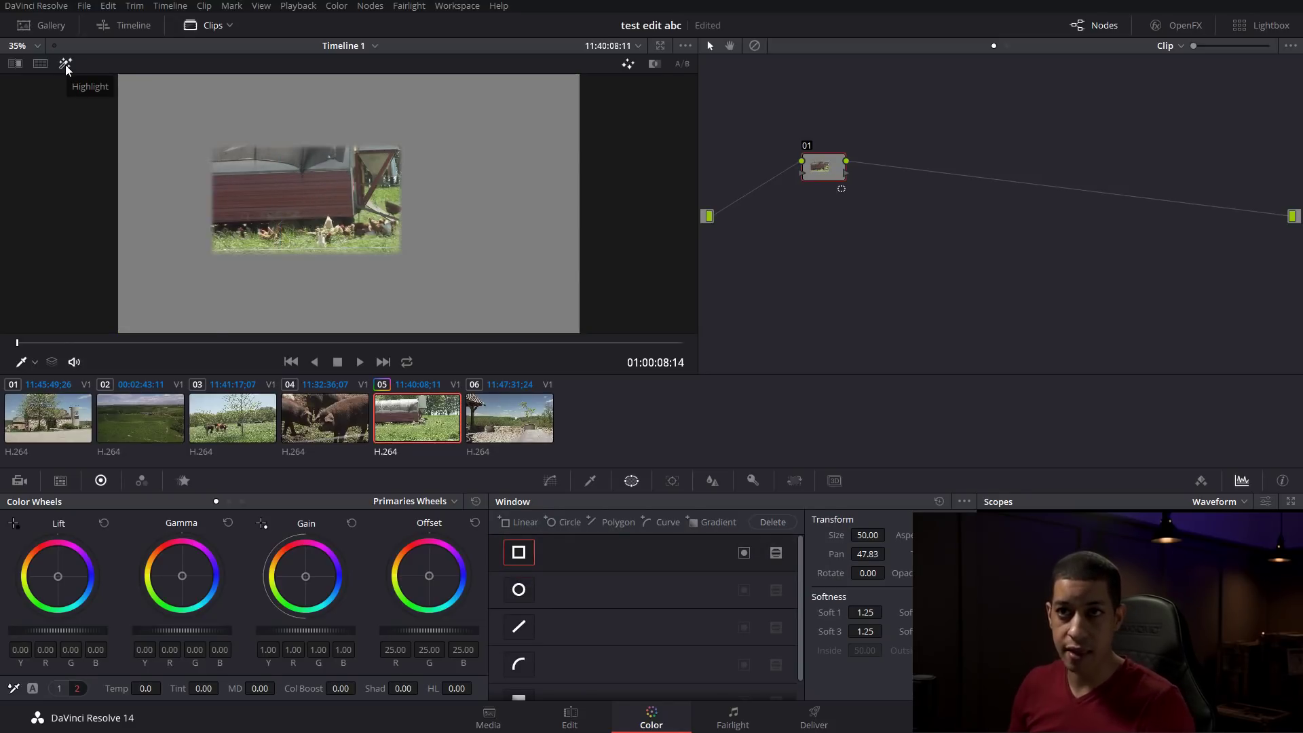
click(65, 64)
Tint the windowed area strong blue with the Offset wheel (R 33.23, G 57.42, B 135.64).
drag(429, 575, 464, 588)
drag(414, 631, 428, 631)
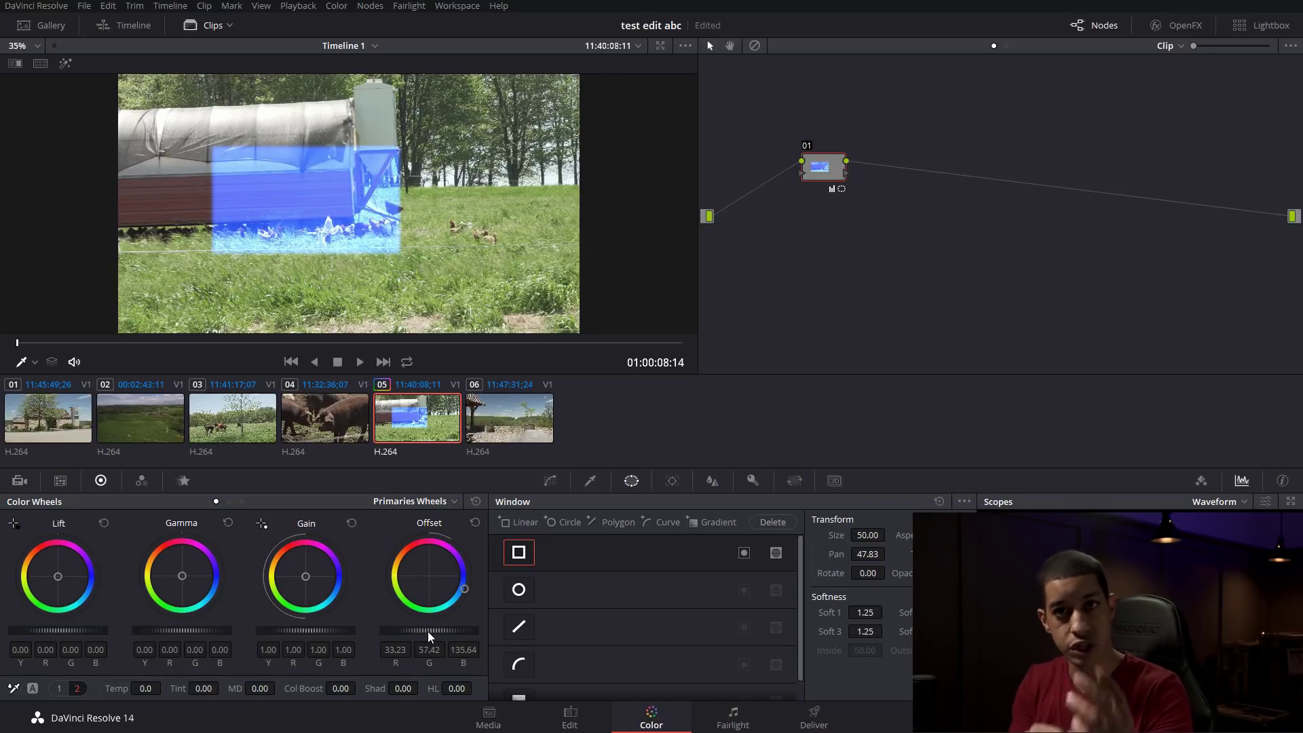
click(513, 554)
click(515, 554)
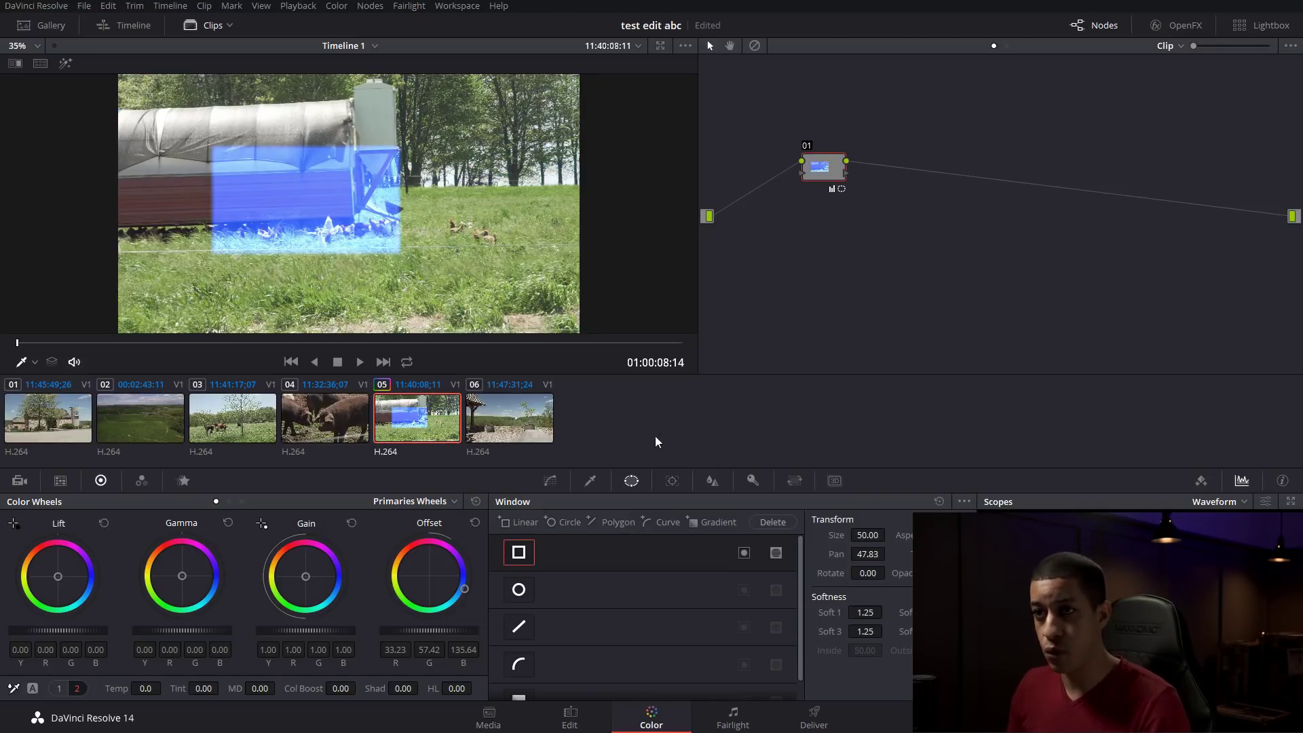
Move the rectangular window down over the chickens and grass, and switch the Tracker to Stabilizer mode.
click(672, 481)
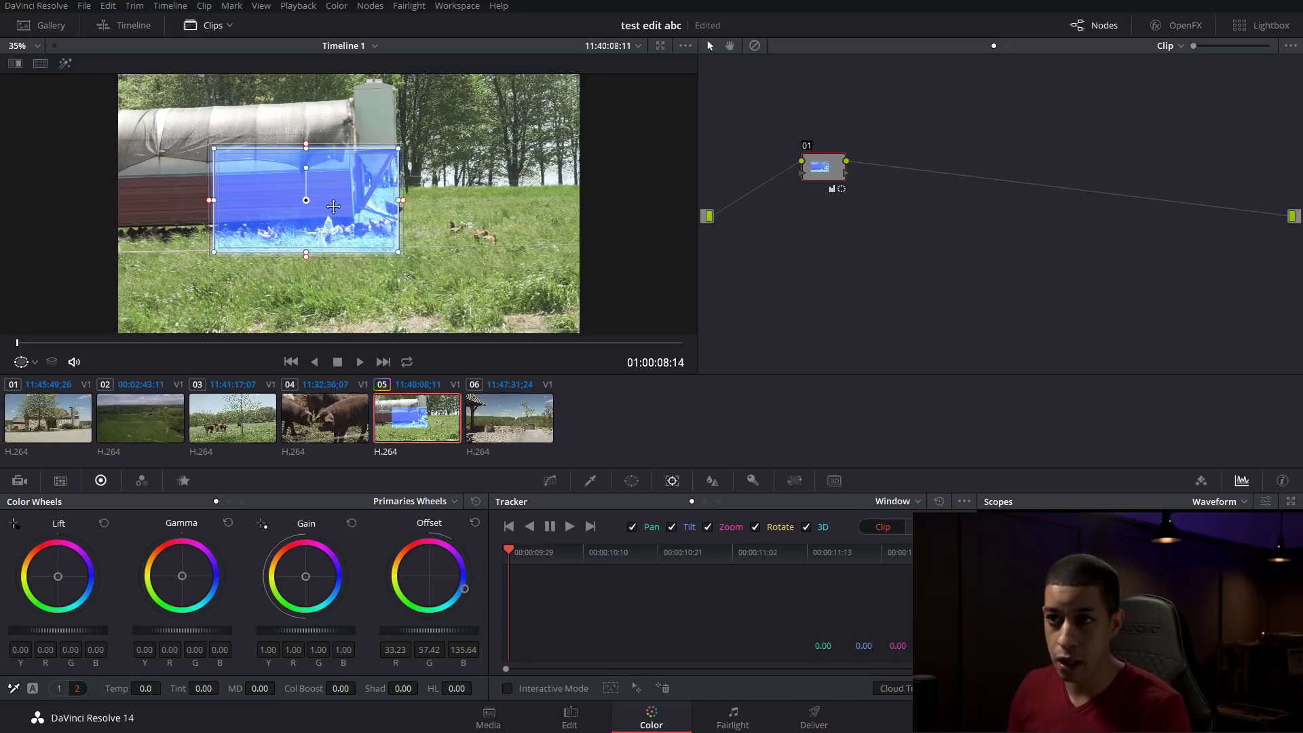
drag(302, 199, 335, 260)
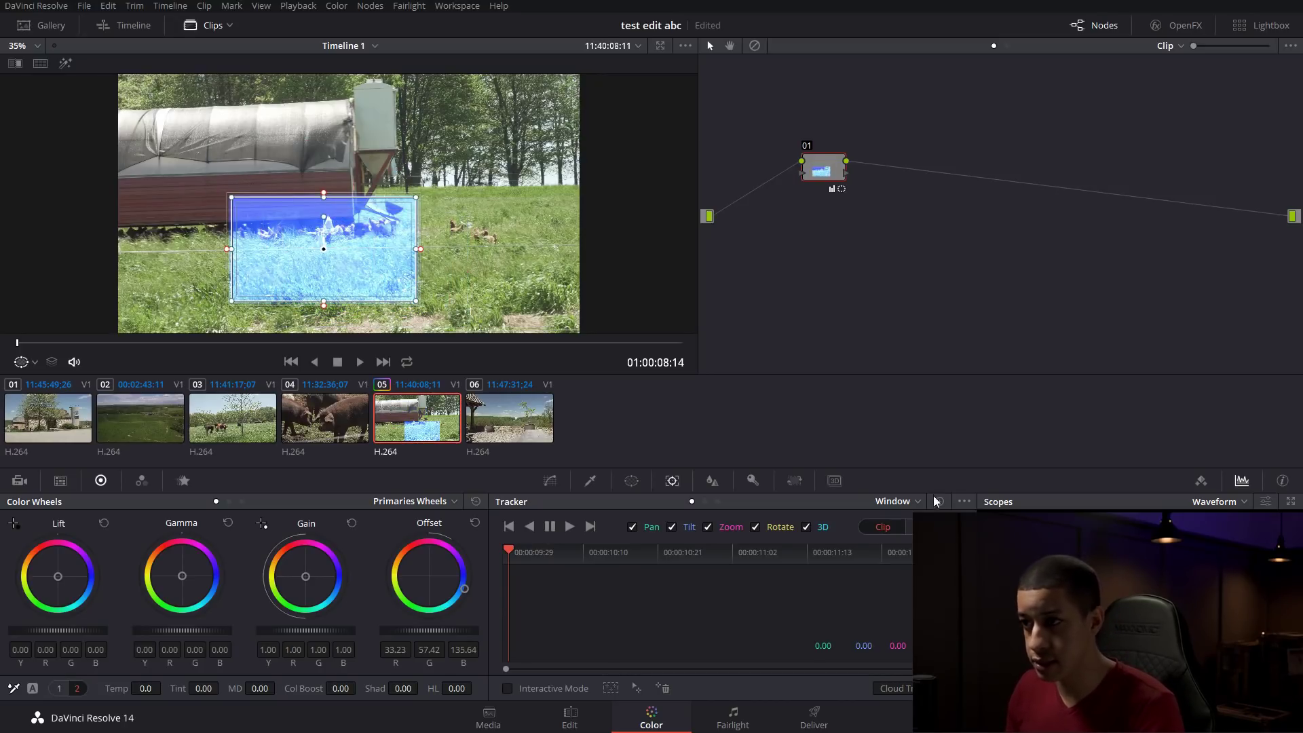
click(896, 501)
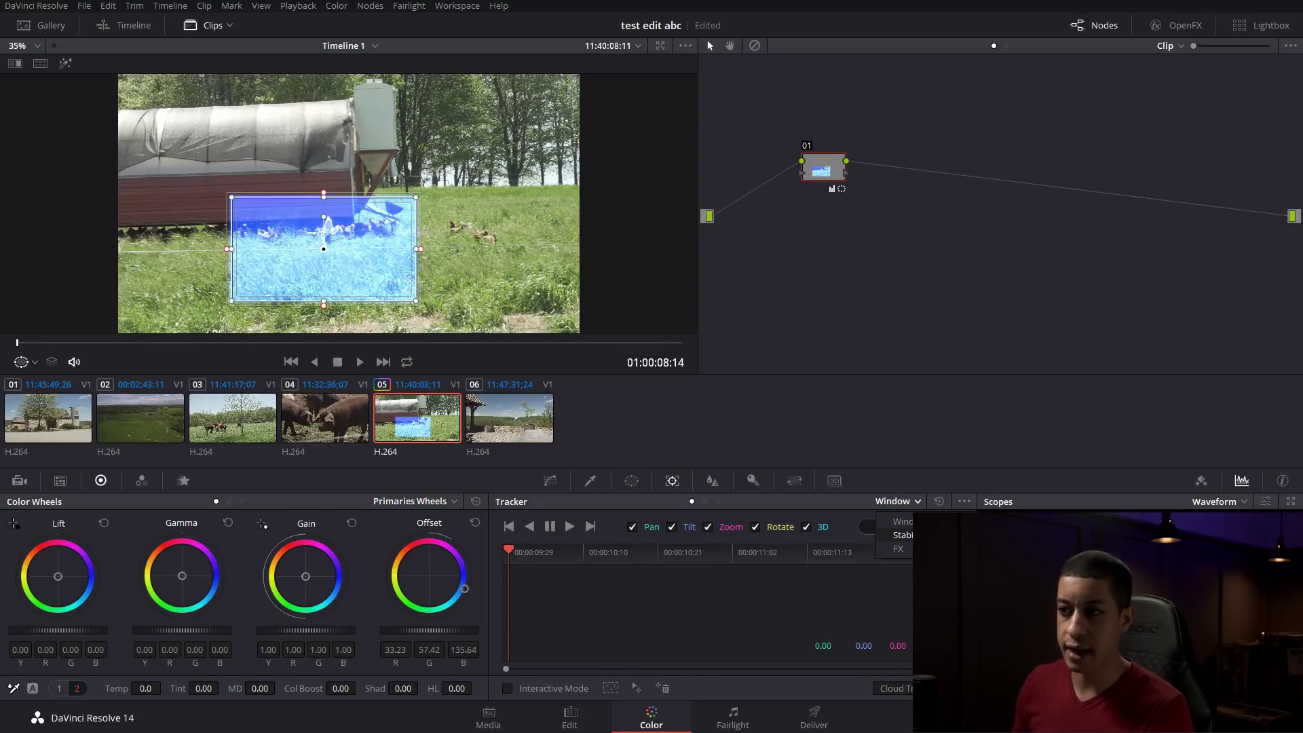
click(903, 535)
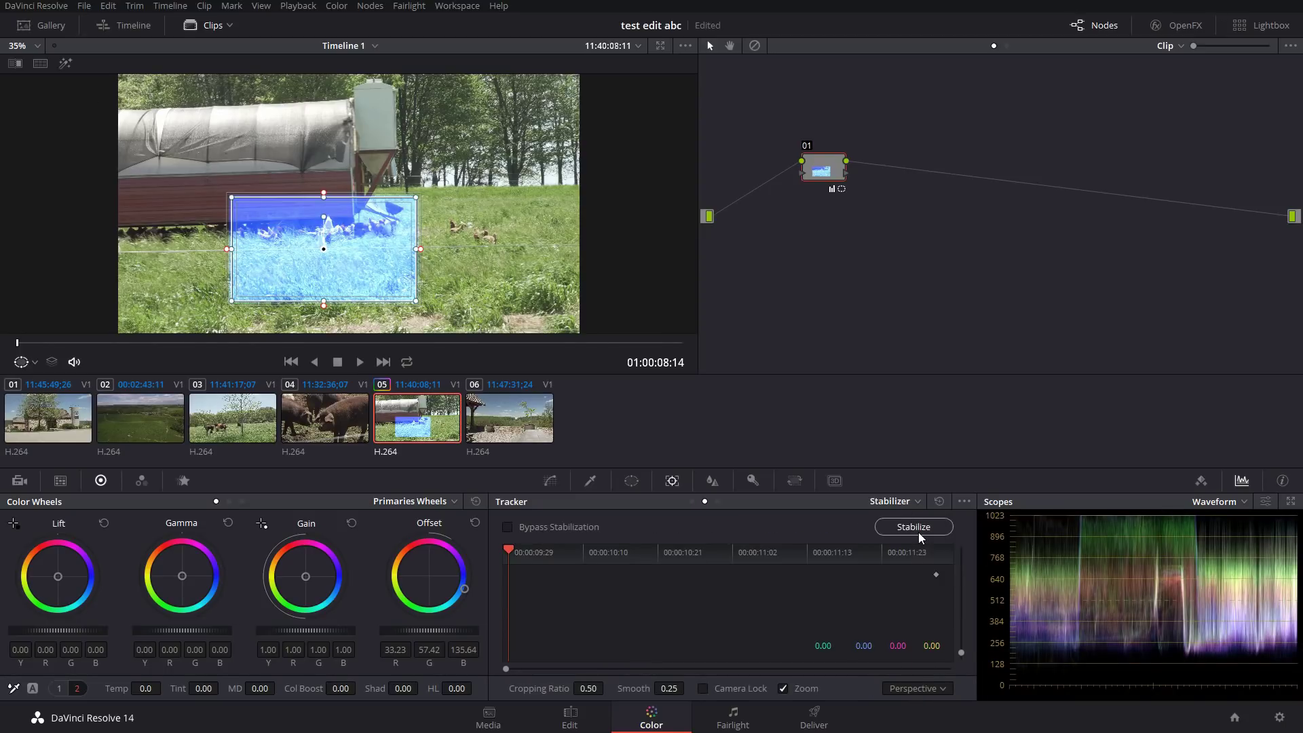
Clear the stabilizer tracking and reset the clip's window and Offset tint.
click(942, 502)
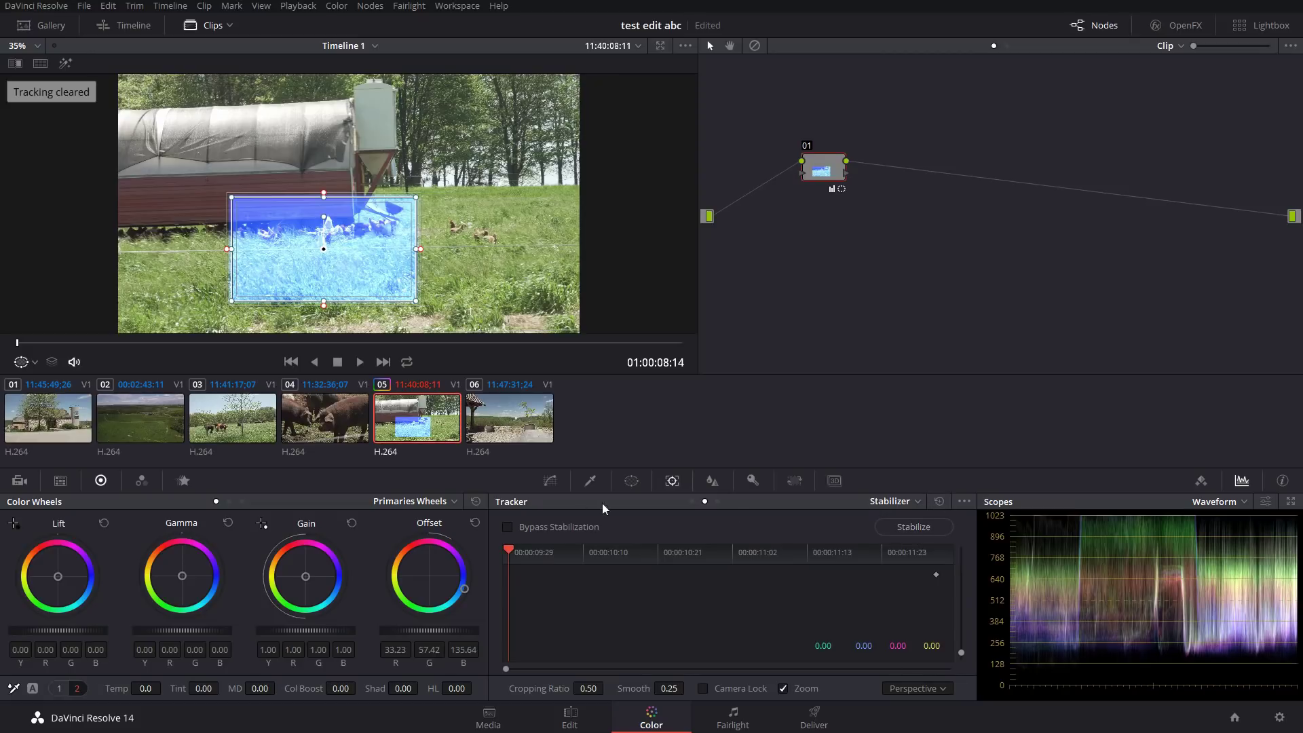
click(631, 480)
click(939, 500)
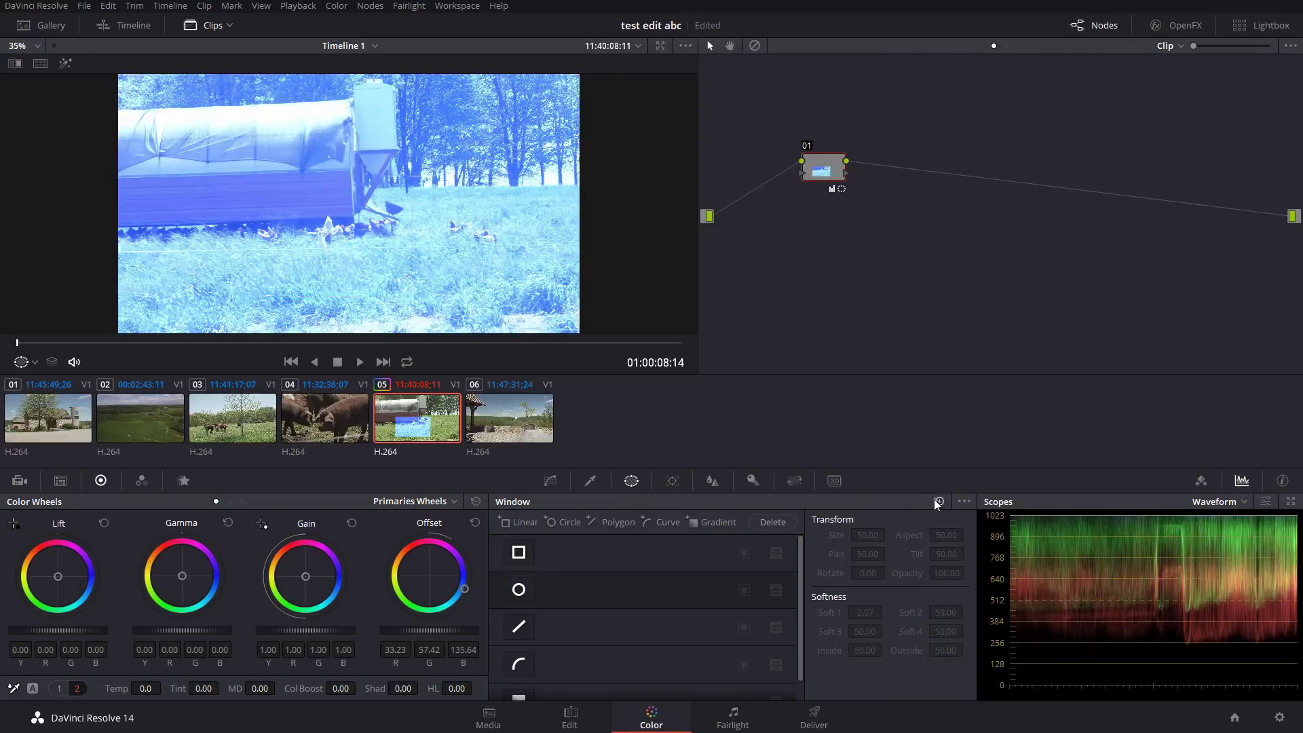
Look through the Tracker, Blur and Key tools, including the Sharpen and Mist modes of Blur.
click(671, 481)
click(712, 480)
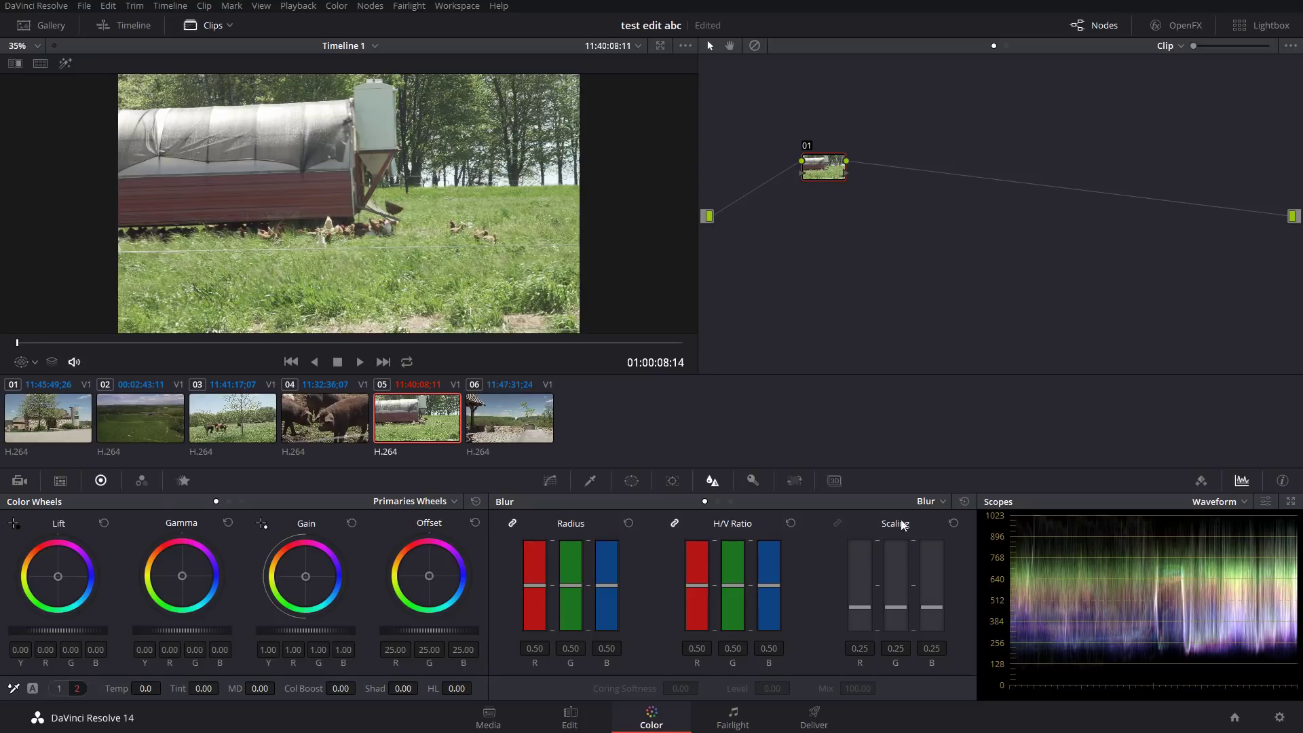
click(938, 500)
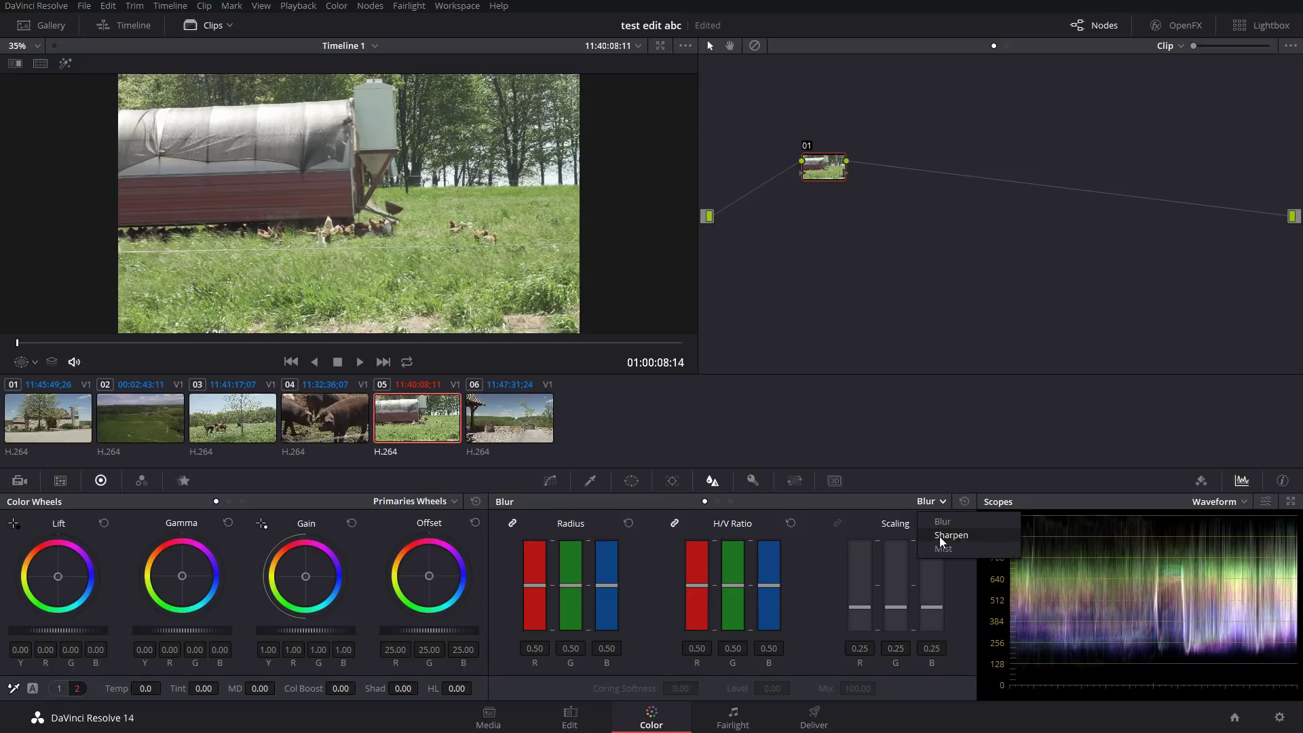
click(956, 502)
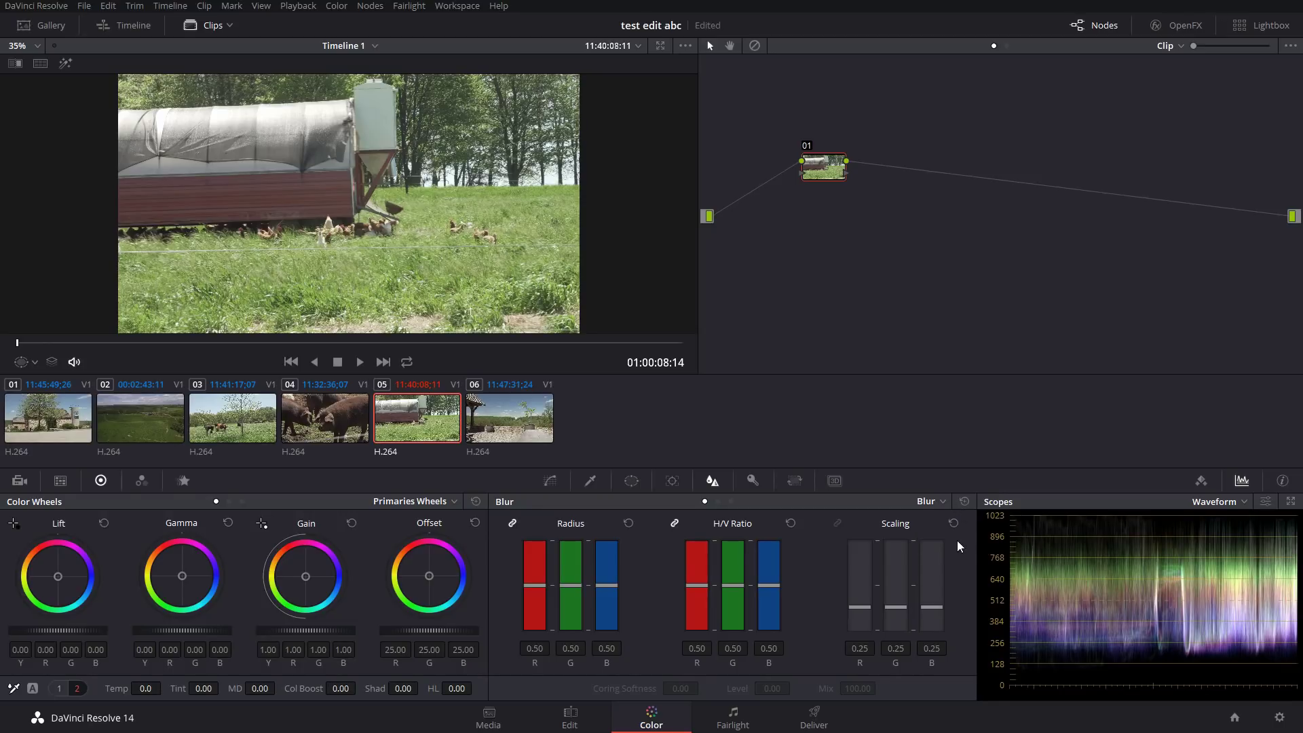
click(751, 484)
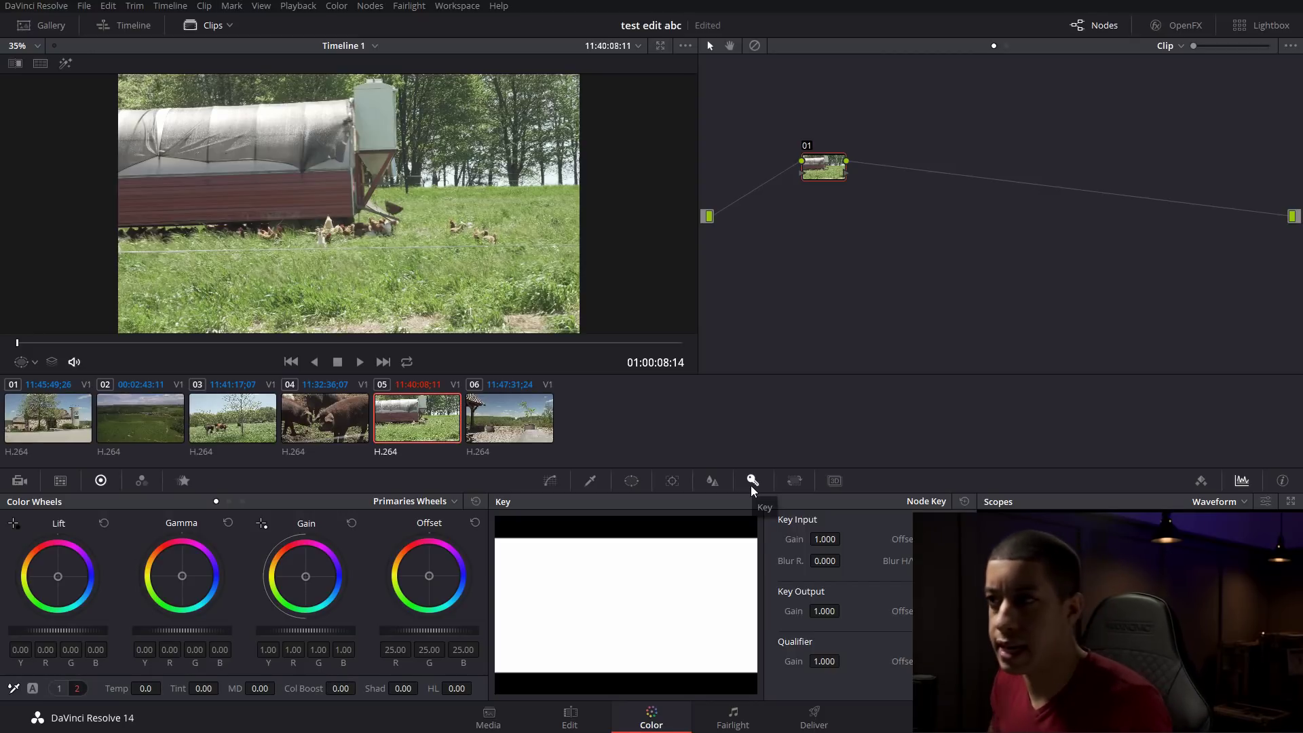
Add five serial nodes after node 01 on clip 05, shift node 06 slightly aside and select node 05.
drag(816, 163, 801, 159)
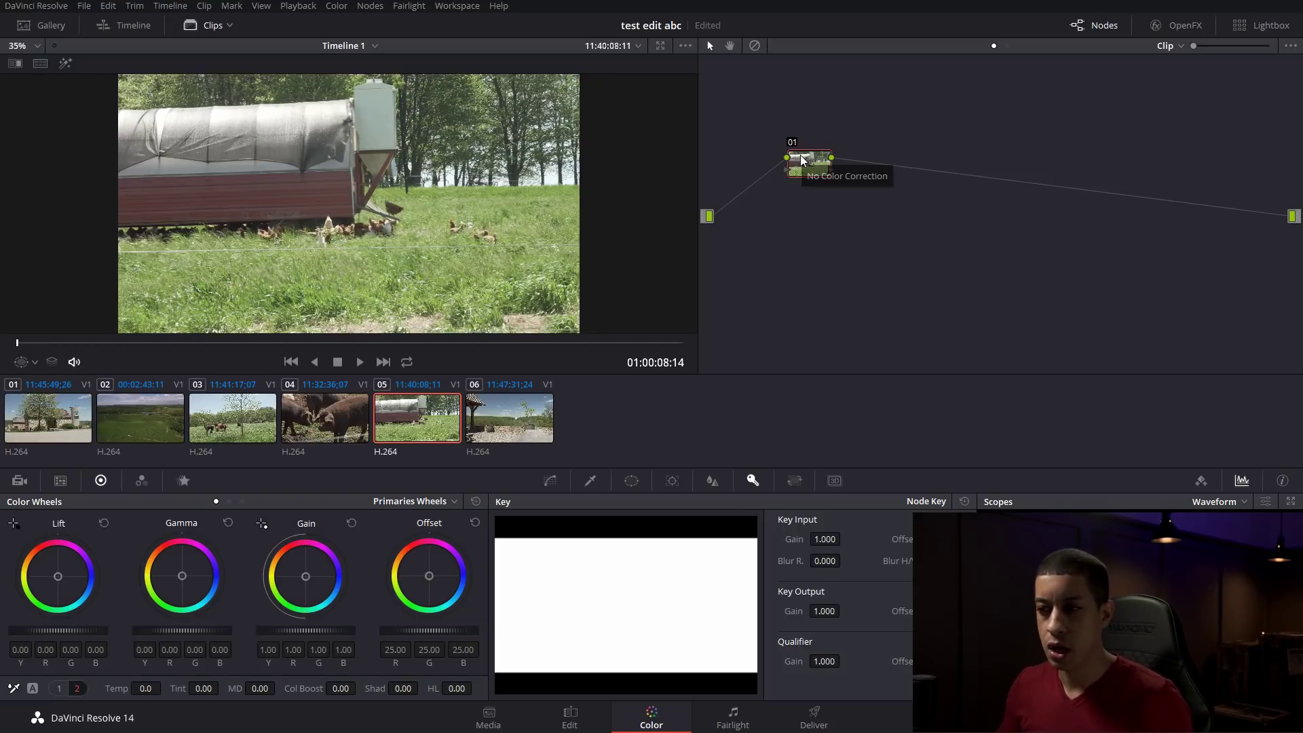
key(alt+s)
key(alt+s)
key(alt+s)
key(alt+s)
key(alt+s)
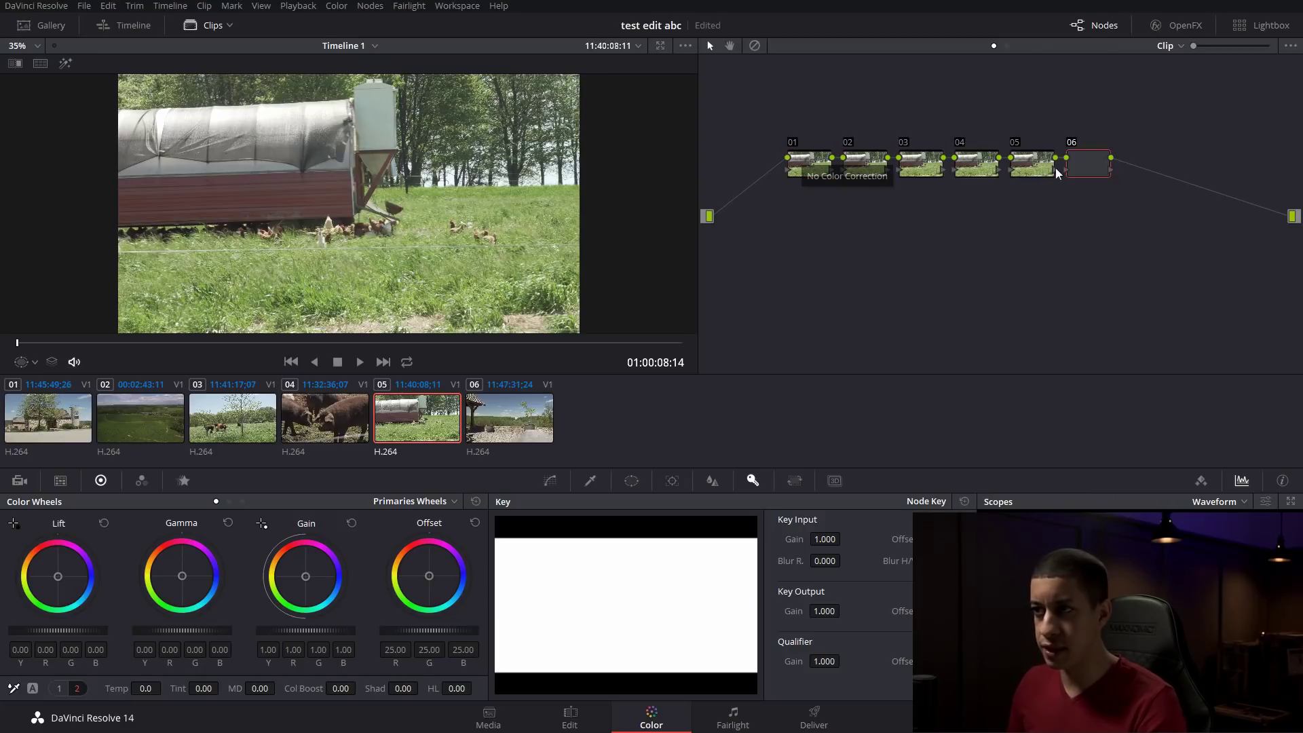
mouse_move(1096, 163)
mouse_down()
mouse_move(1113, 175)
mouse_move(1099, 173)
mouse_up()
click(1024, 168)
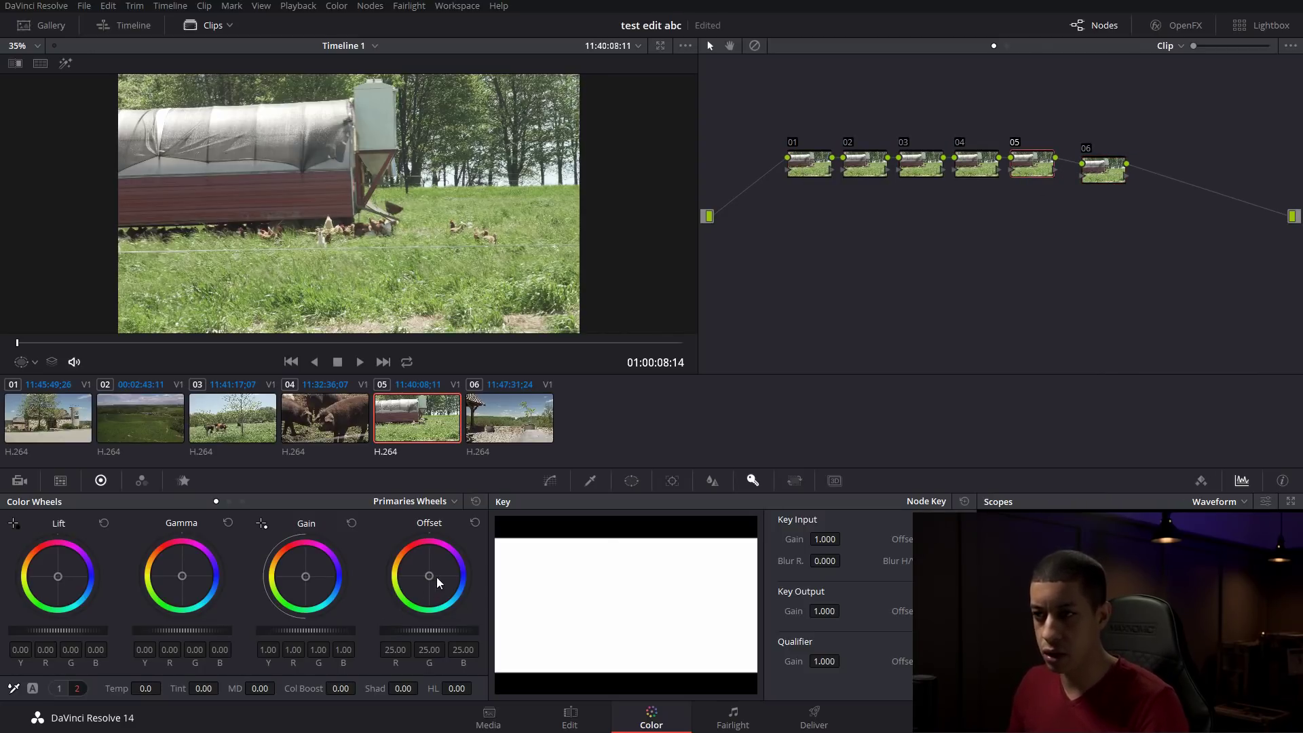
Tint node 05 strongly blue with the Offset wheel and set its Key Output gain to 0.5.
drag(429, 574, 467, 574)
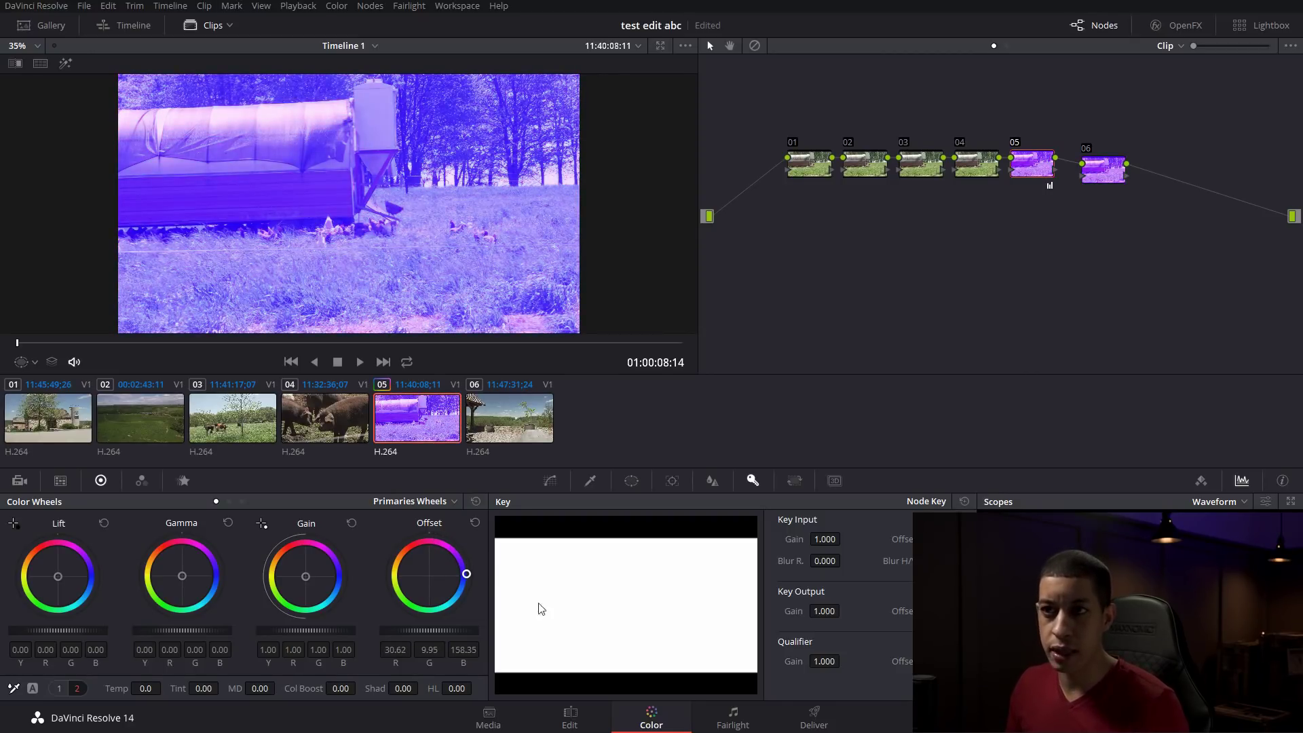
click(824, 610)
text(0.5)
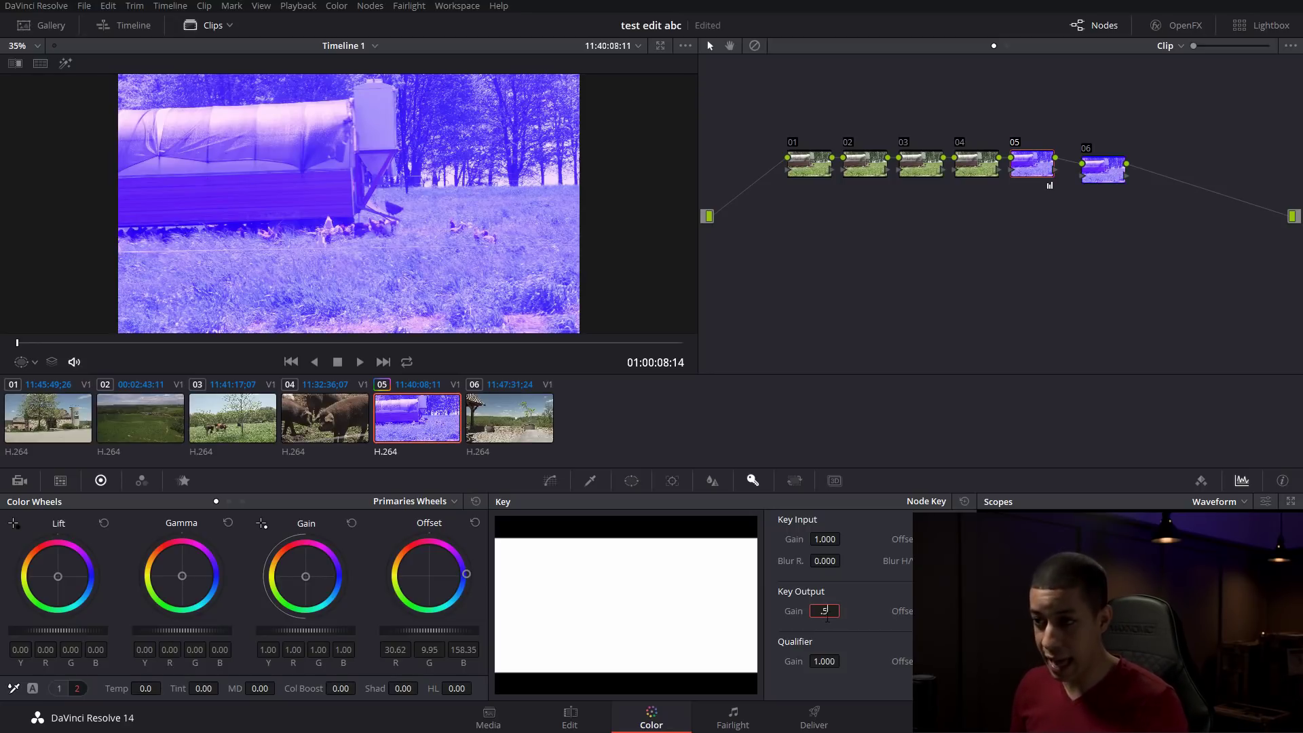
key(Return)
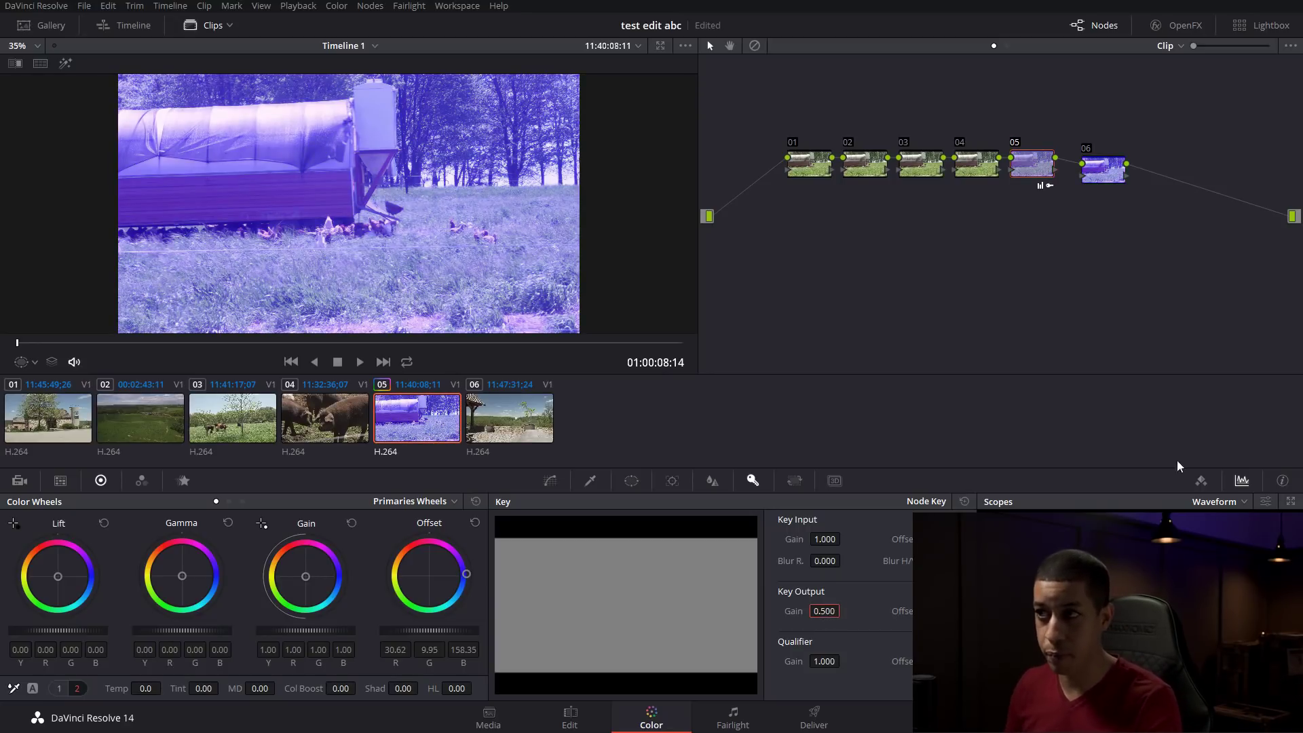
Reset the key settings of node 05 and delete all the nodes after node 01.
mouse_move(1045, 165)
mouse_down()
mouse_move(1017, 195)
mouse_move(1042, 185)
mouse_up()
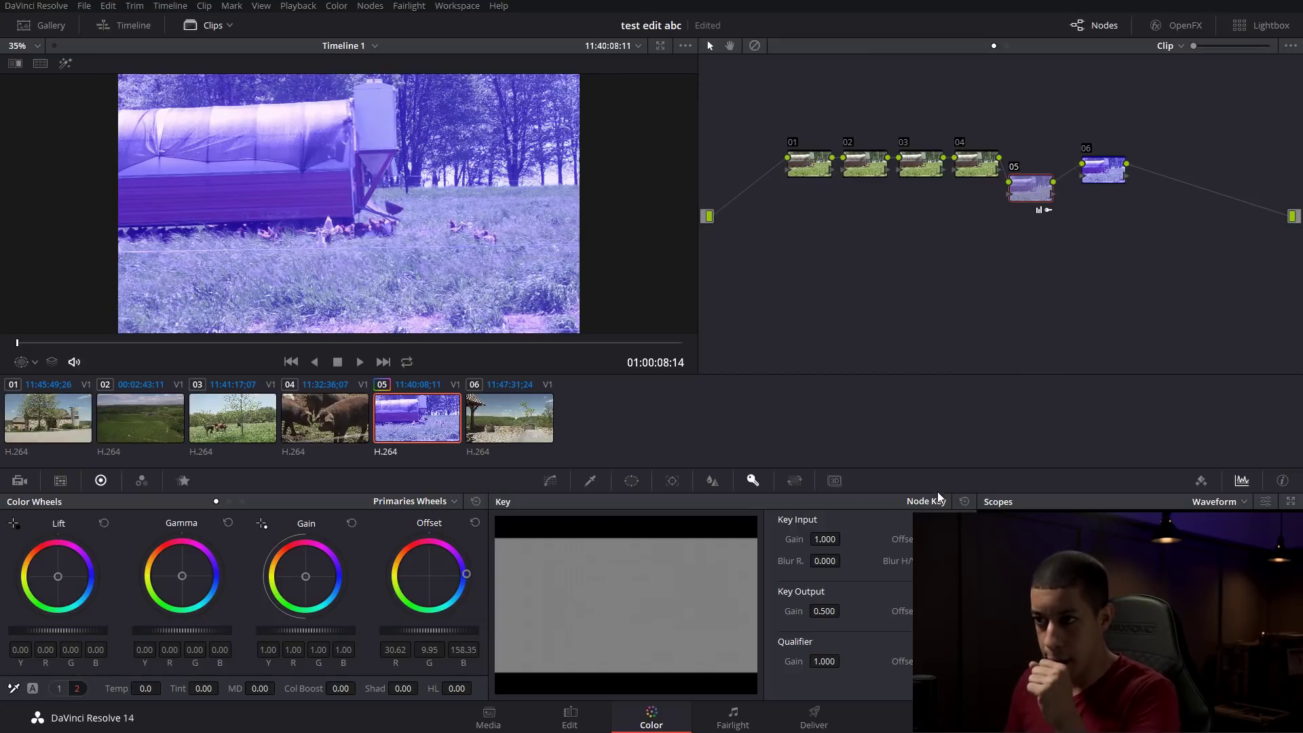
click(964, 501)
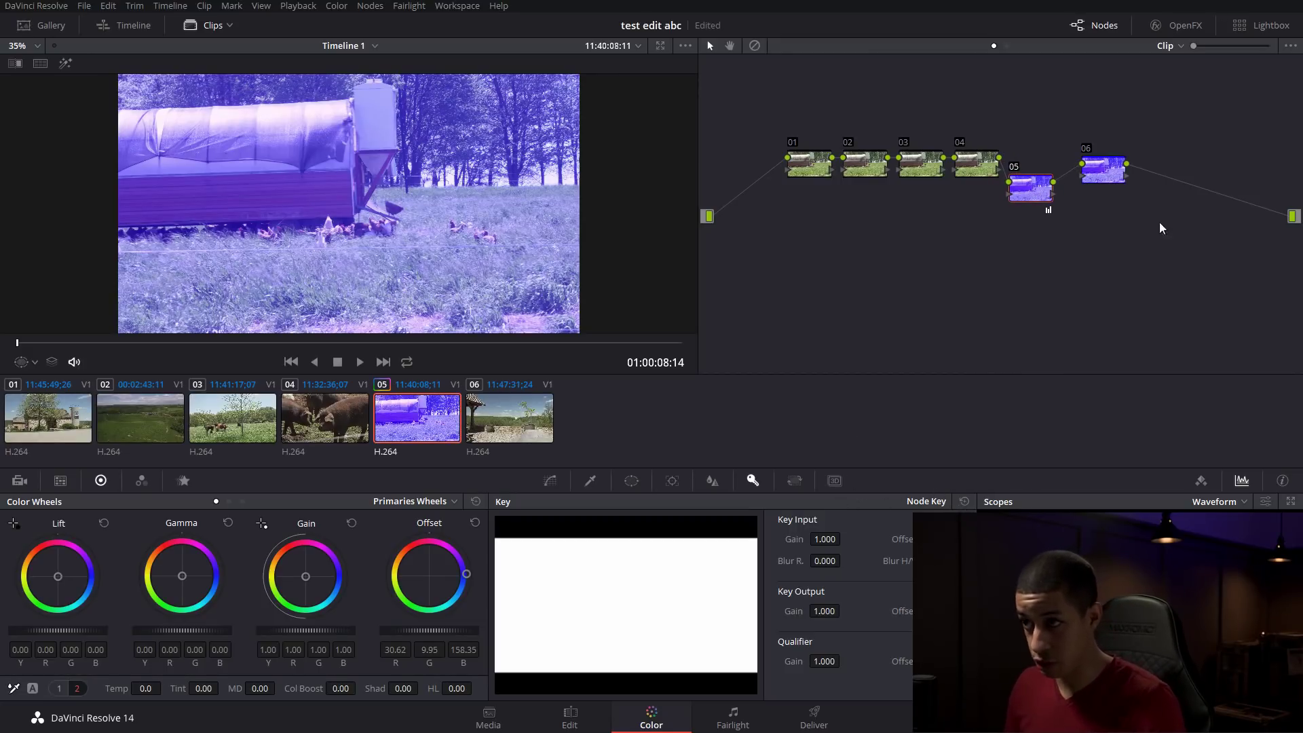
key(Delete)
key(Delete)
key(Delete)
key(Delete)
key(Delete)
key(Delete)
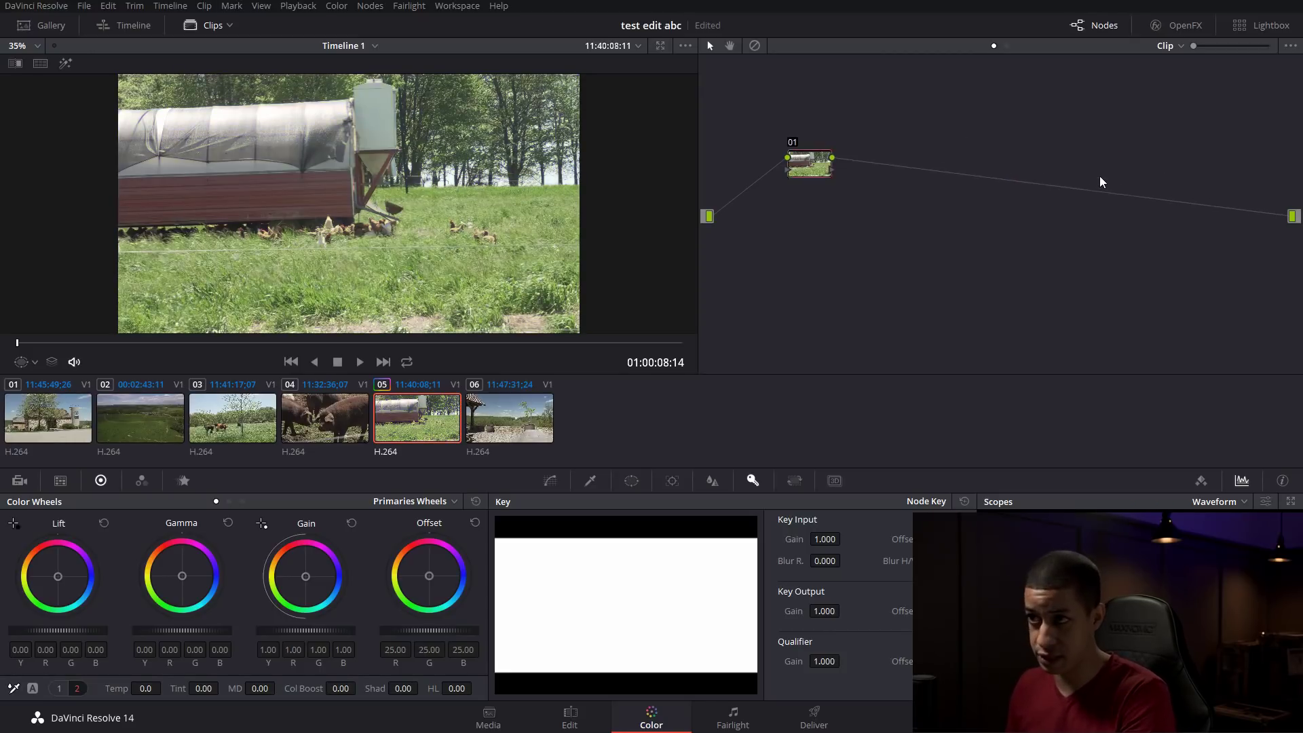
Reposition node 01 near the source input of the graph and add a serial node after it.
key(alt+s)
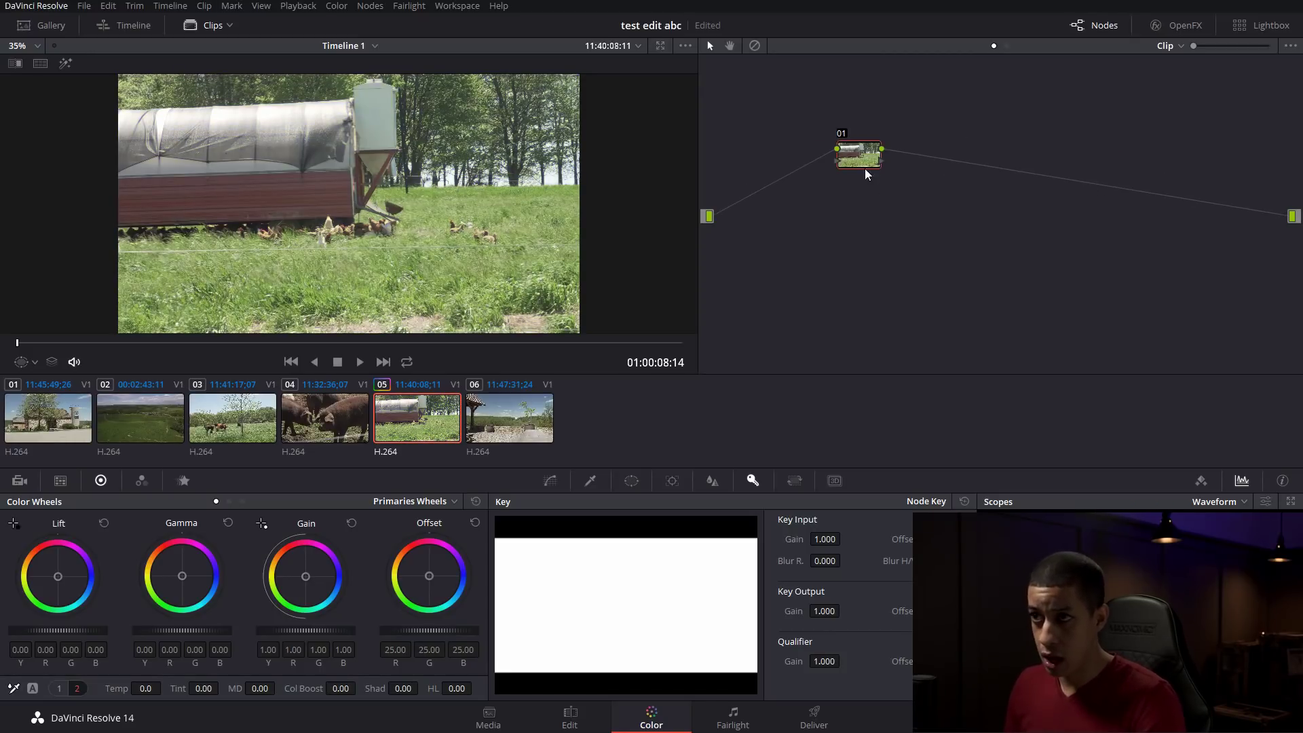
drag(865, 171, 789, 159)
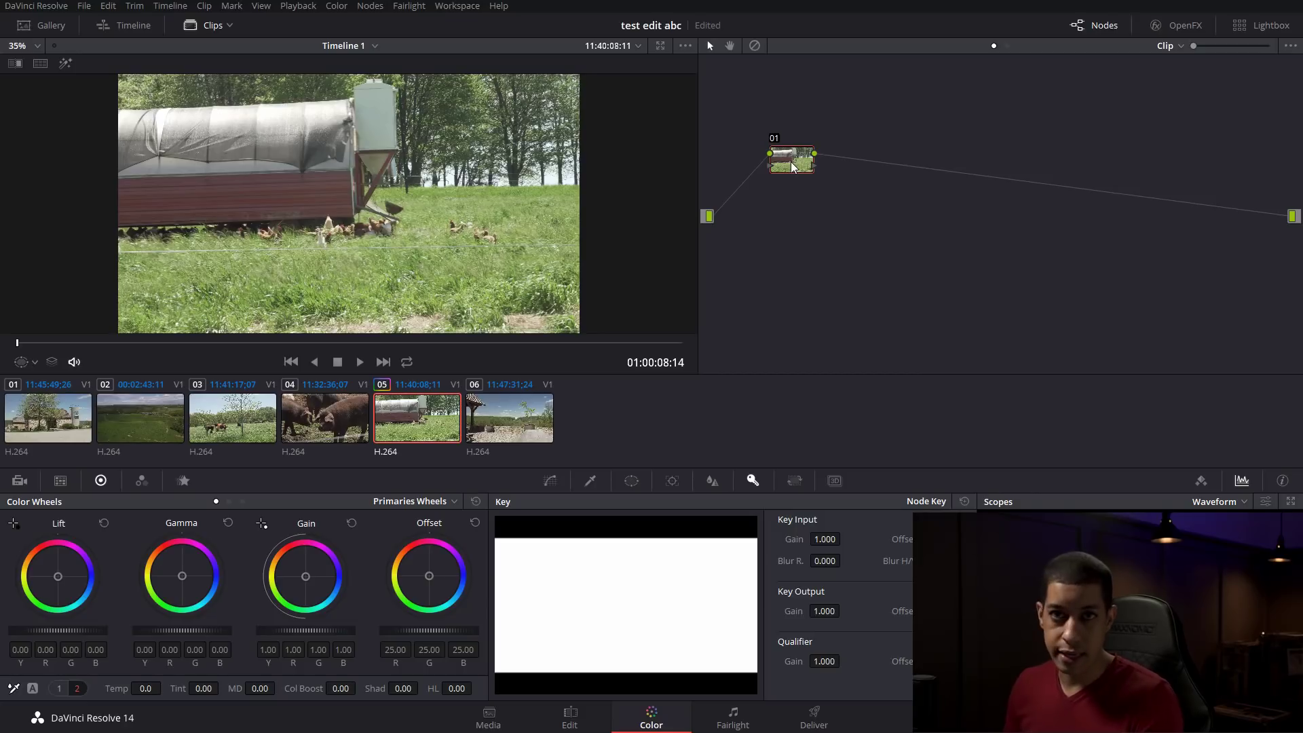
right_click(794, 166)
key(Escape)
right_click(801, 163)
mouse_move(886, 196)
click(978, 202)
right_click(856, 163)
key(Escape)
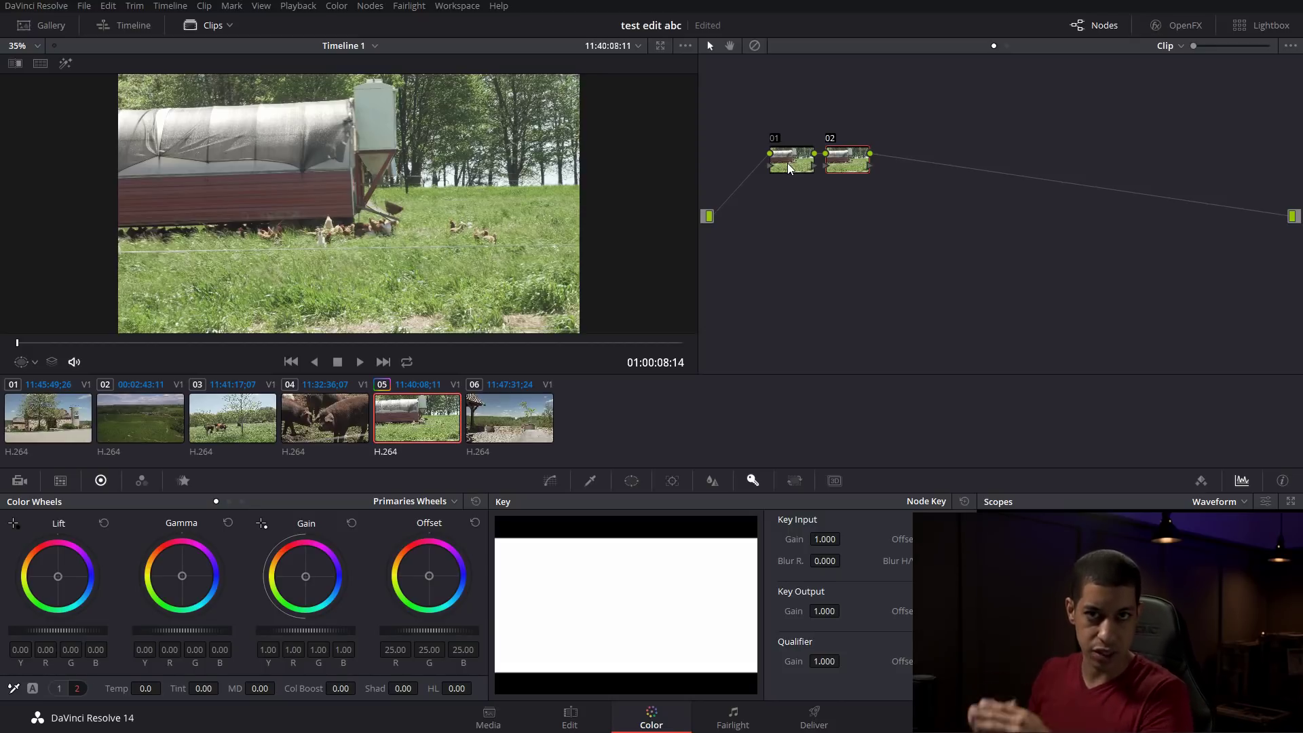
Add a parallel node beneath node 02 and move the Parallel Mixer down between the two branches.
key(alt+p)
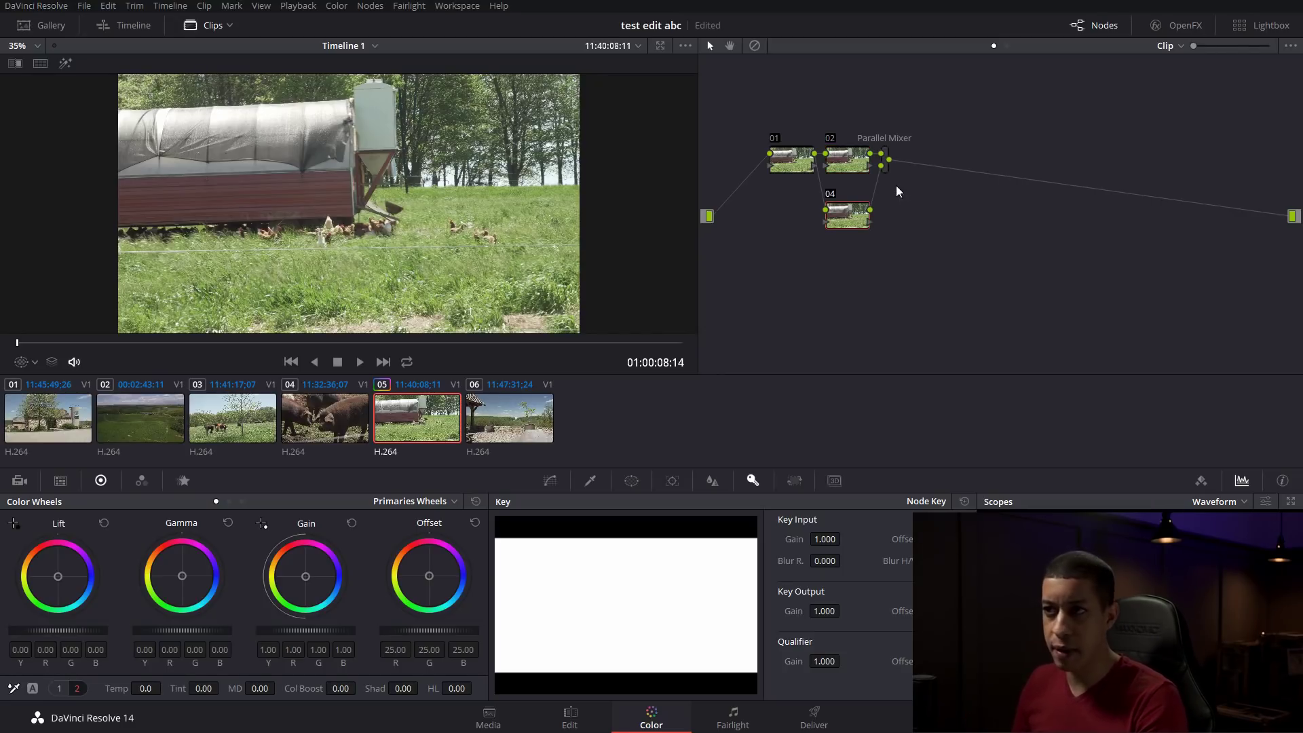
drag(892, 171, 899, 176)
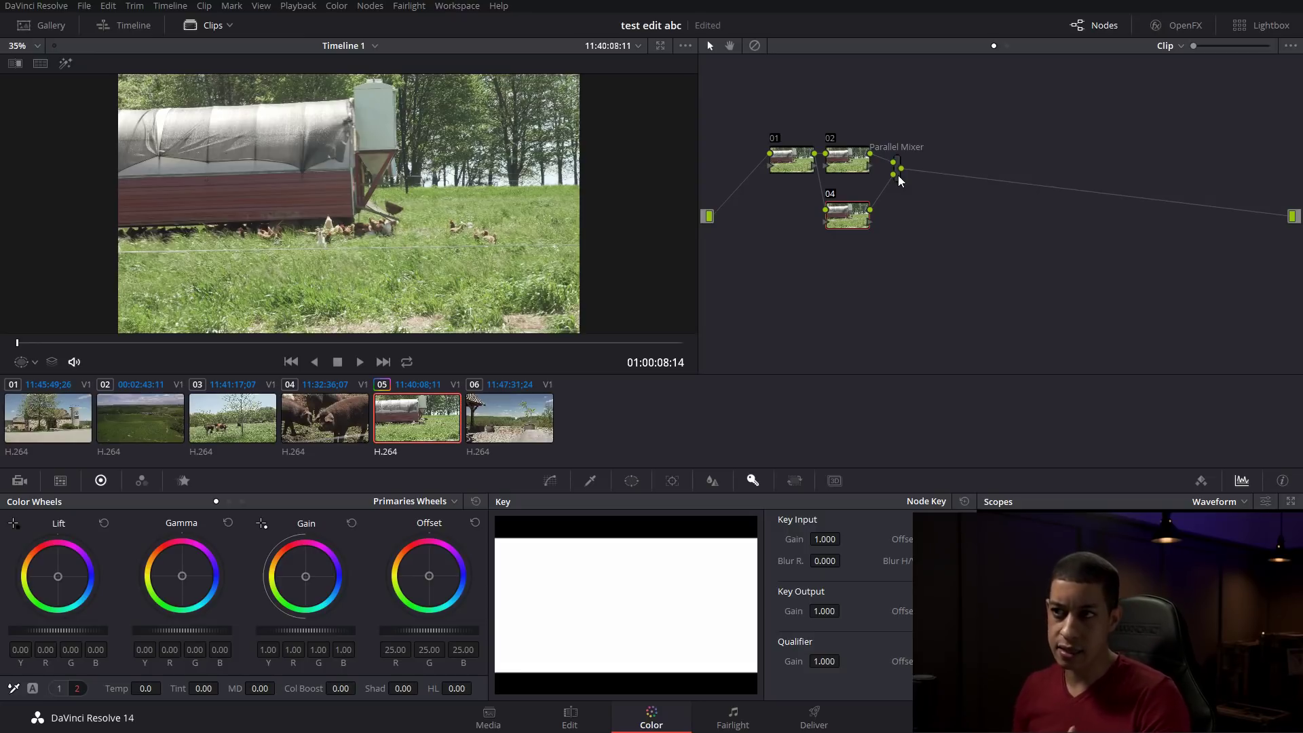
drag(898, 175, 900, 188)
Add a serial node after the Parallel Mixer with a layer node beneath it, and move the Layer Mixer away from both.
key(alt+s)
key(alt+l)
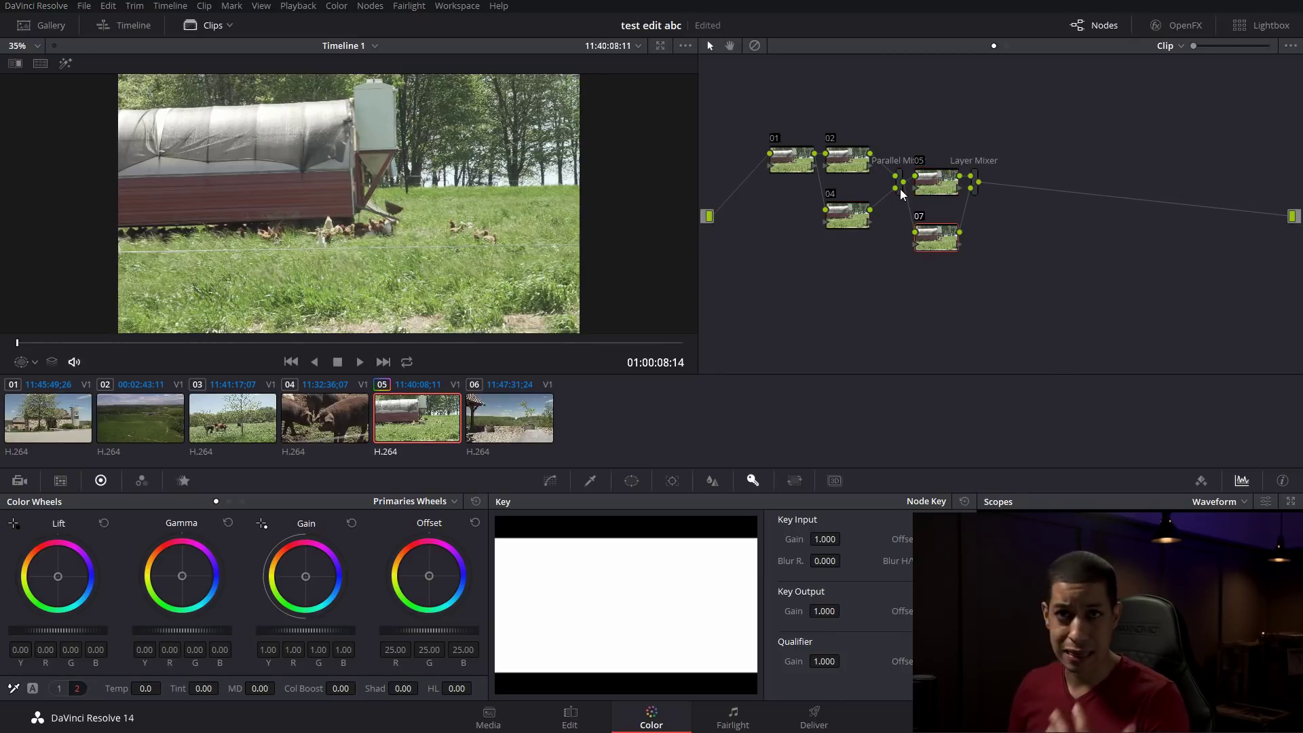
drag(976, 194, 1006, 228)
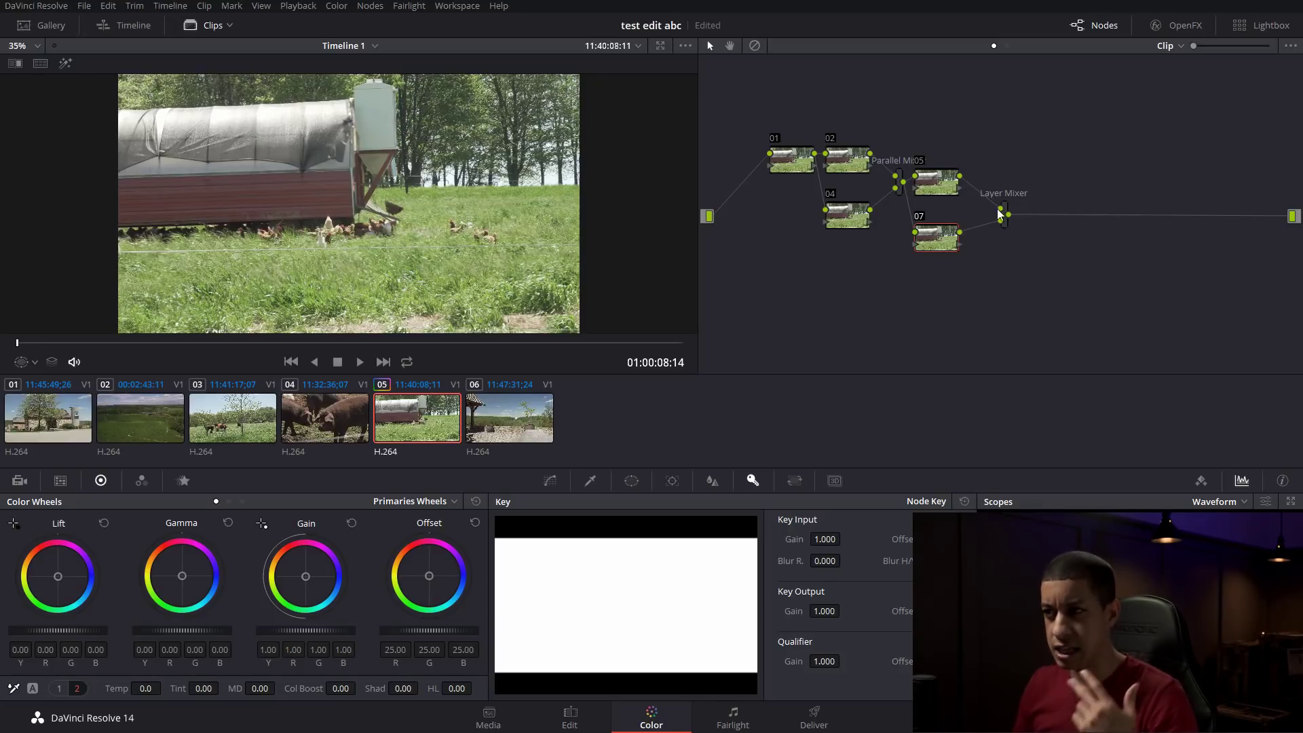
Warm node 02 toward orange with the Gain wheel, at about R 1.30, G 0.92 and B 0.87.
click(848, 217)
click(848, 159)
drag(301, 577, 300, 569)
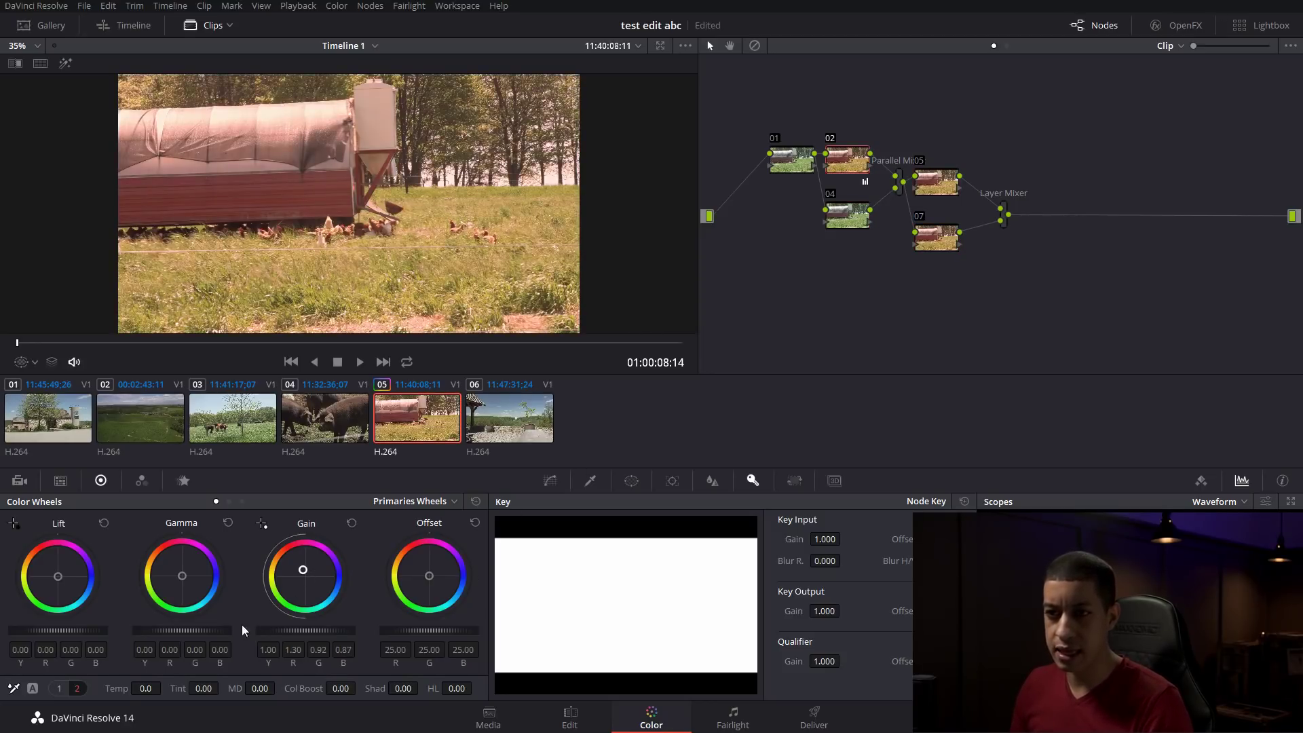
Try a blue Offset tint on node 04, reset it, and shift Gain toward green at about R 0.84, G 1.07, B 0.78.
click(839, 218)
drag(436, 576, 468, 579)
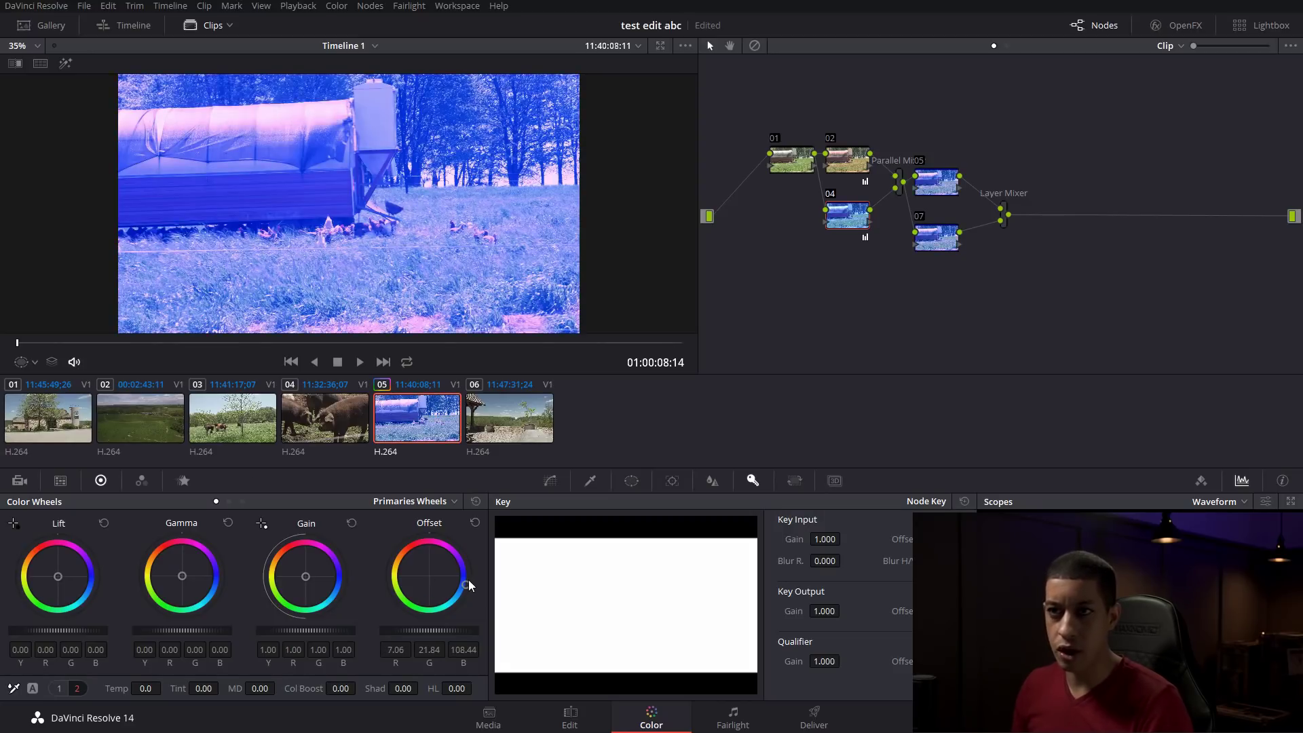
click(474, 522)
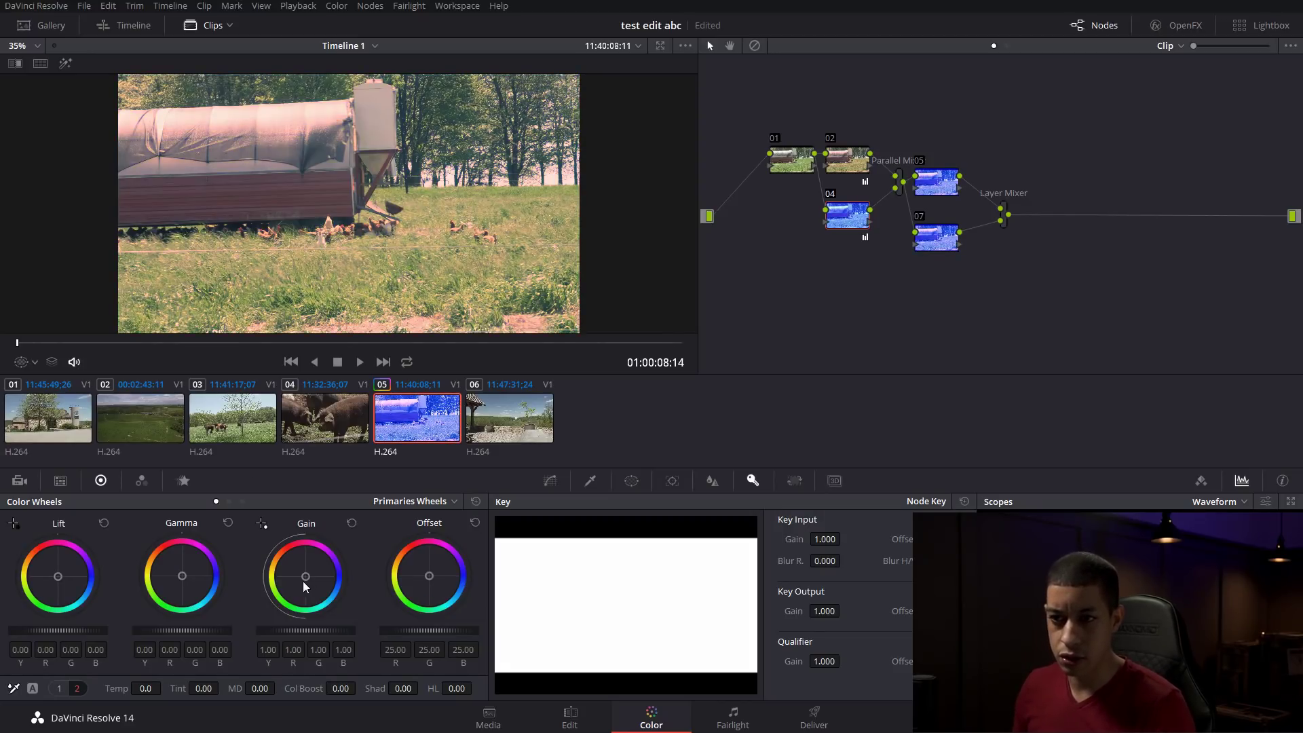
drag(308, 576, 302, 581)
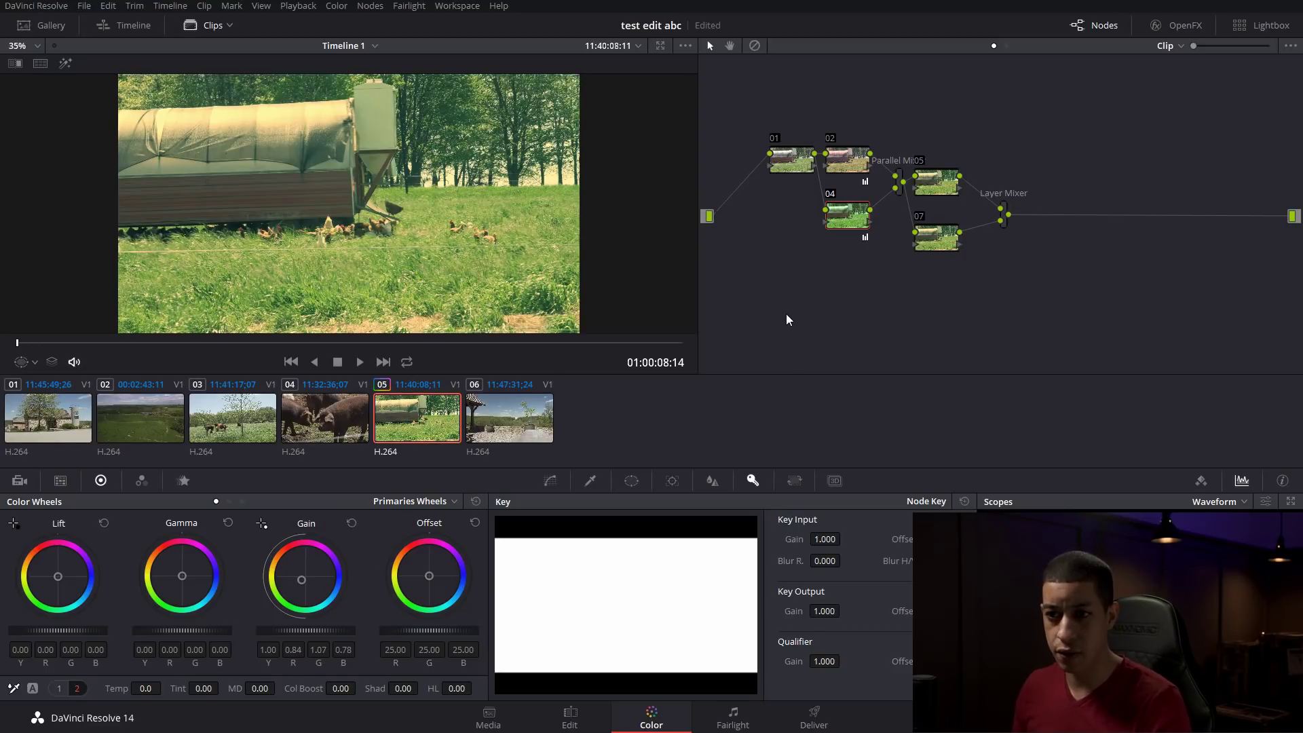
Add a circular window to node 04 and move it toward the grass and chickens beside the coop.
click(631, 481)
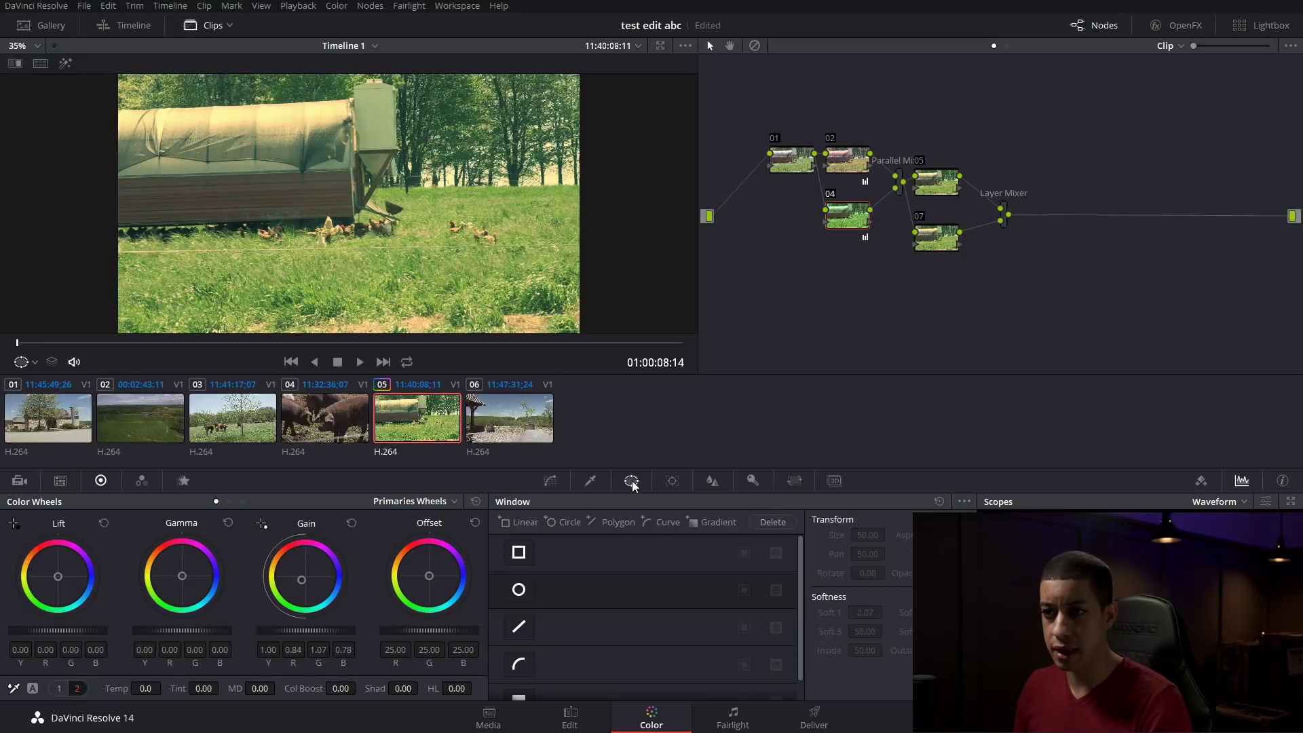
click(519, 590)
drag(336, 198, 460, 250)
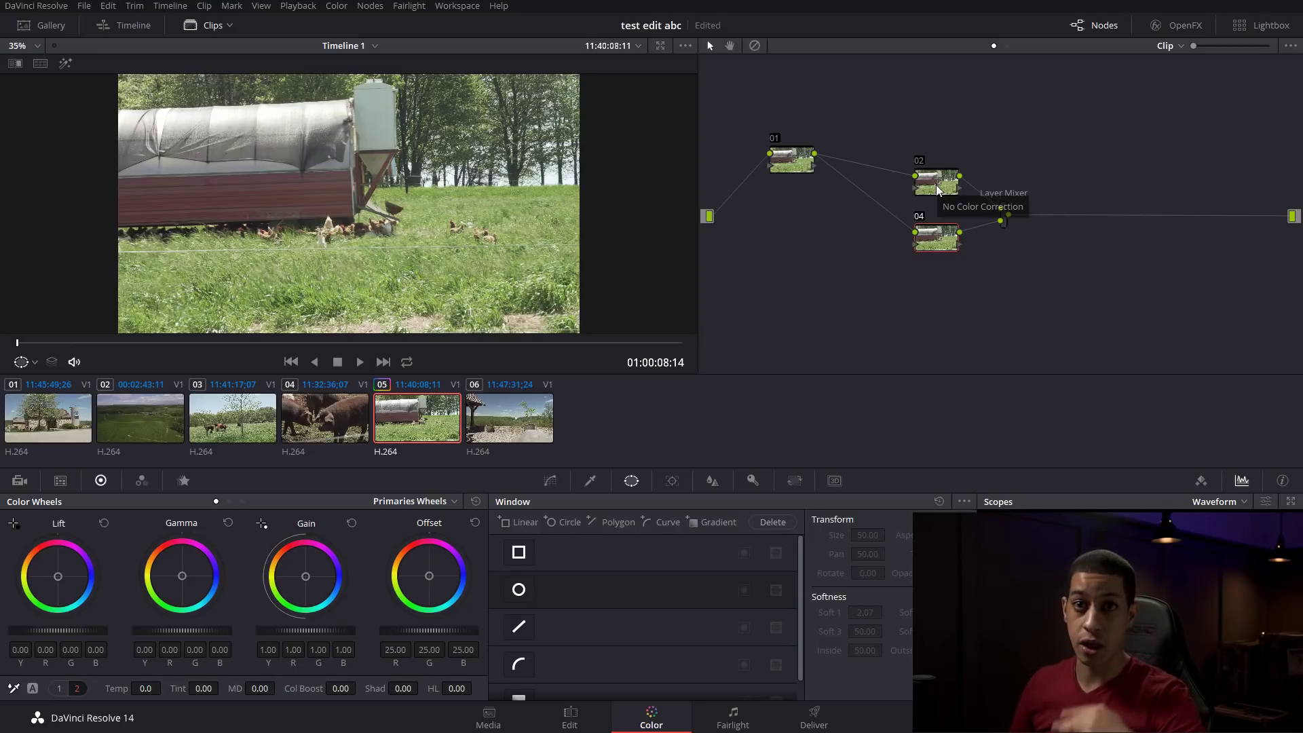
Examine the Composite Mode choices available for the Layer Mixer.
right_click(1002, 216)
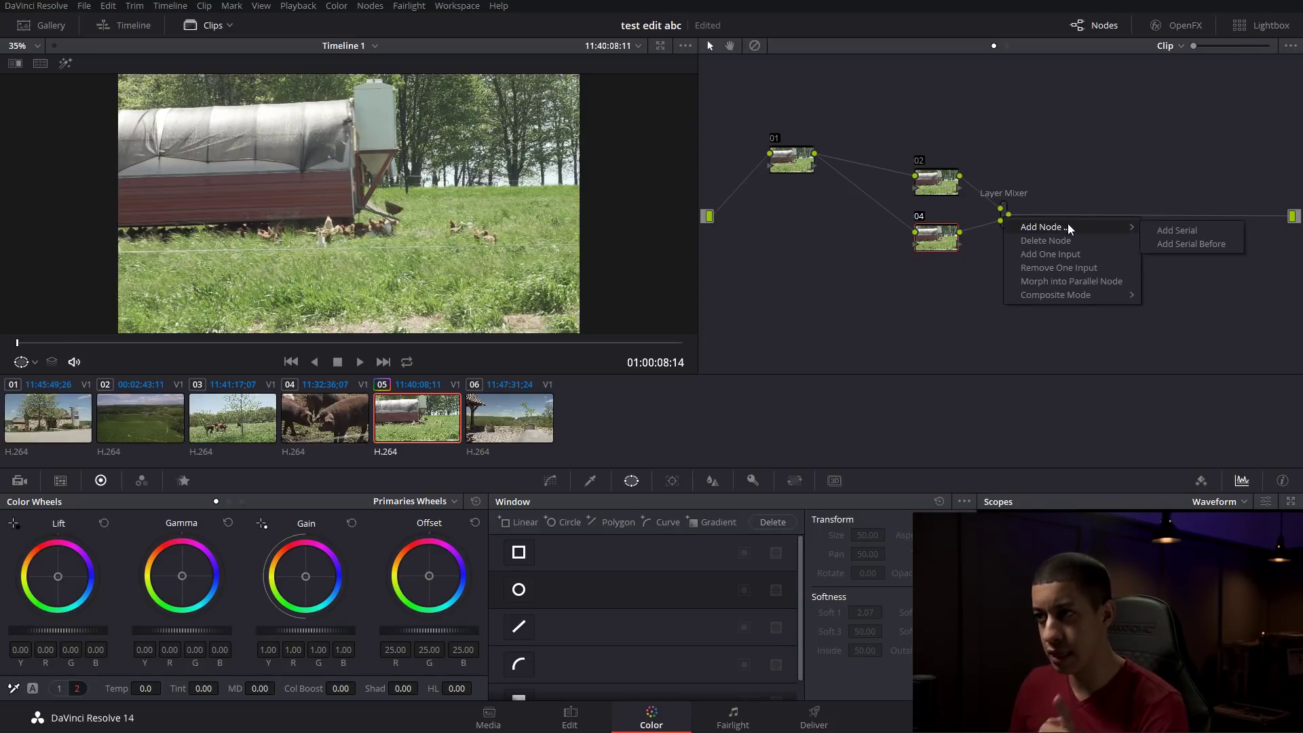
mouse_move(1116, 299)
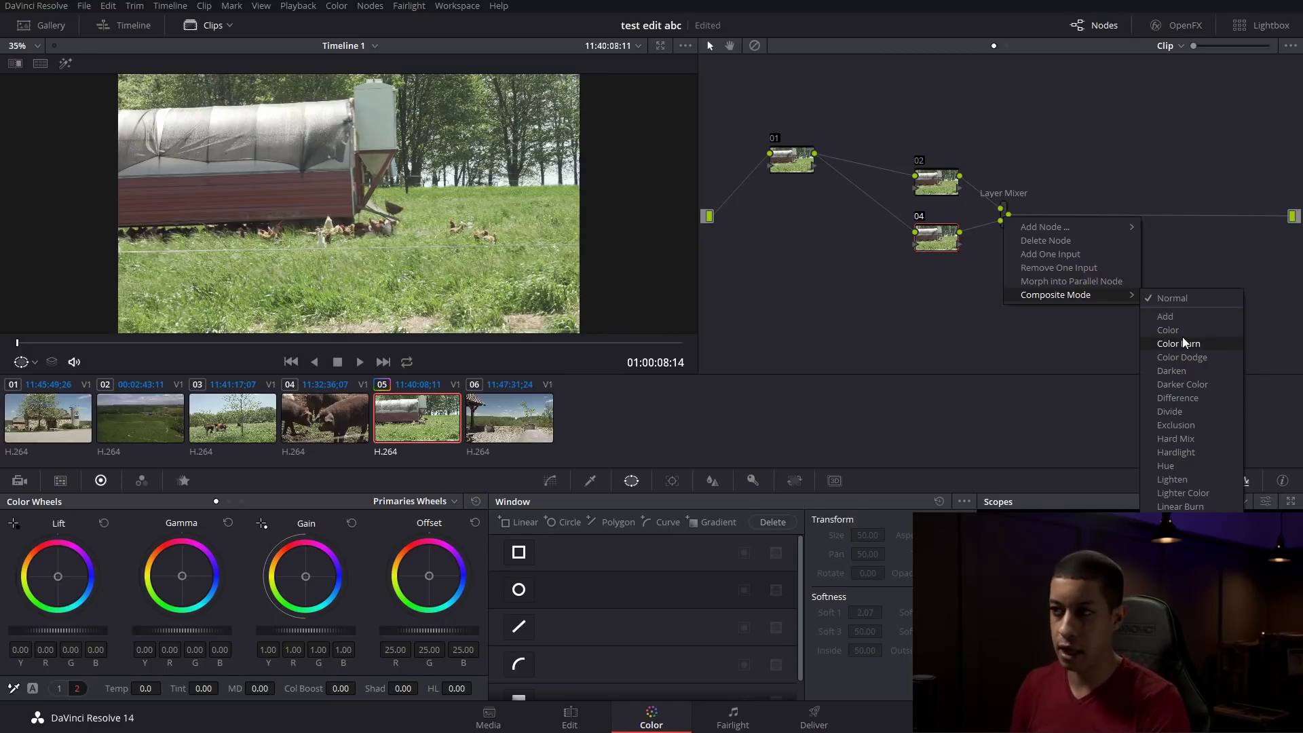
click(966, 320)
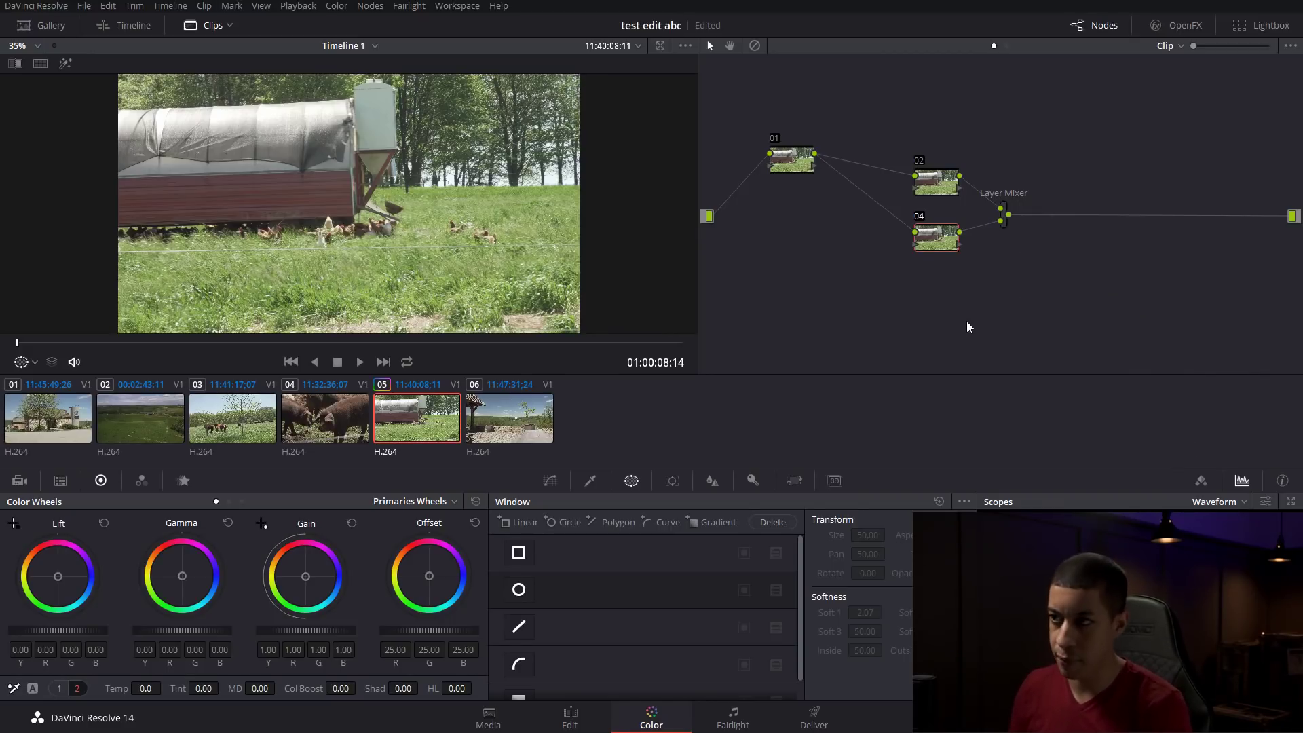
Raise node 02 in the graph and tint it strongly red with Lift, Gamma and Gain, with Gain at about R 2.58, G 0.57, B 0.63.
click(936, 183)
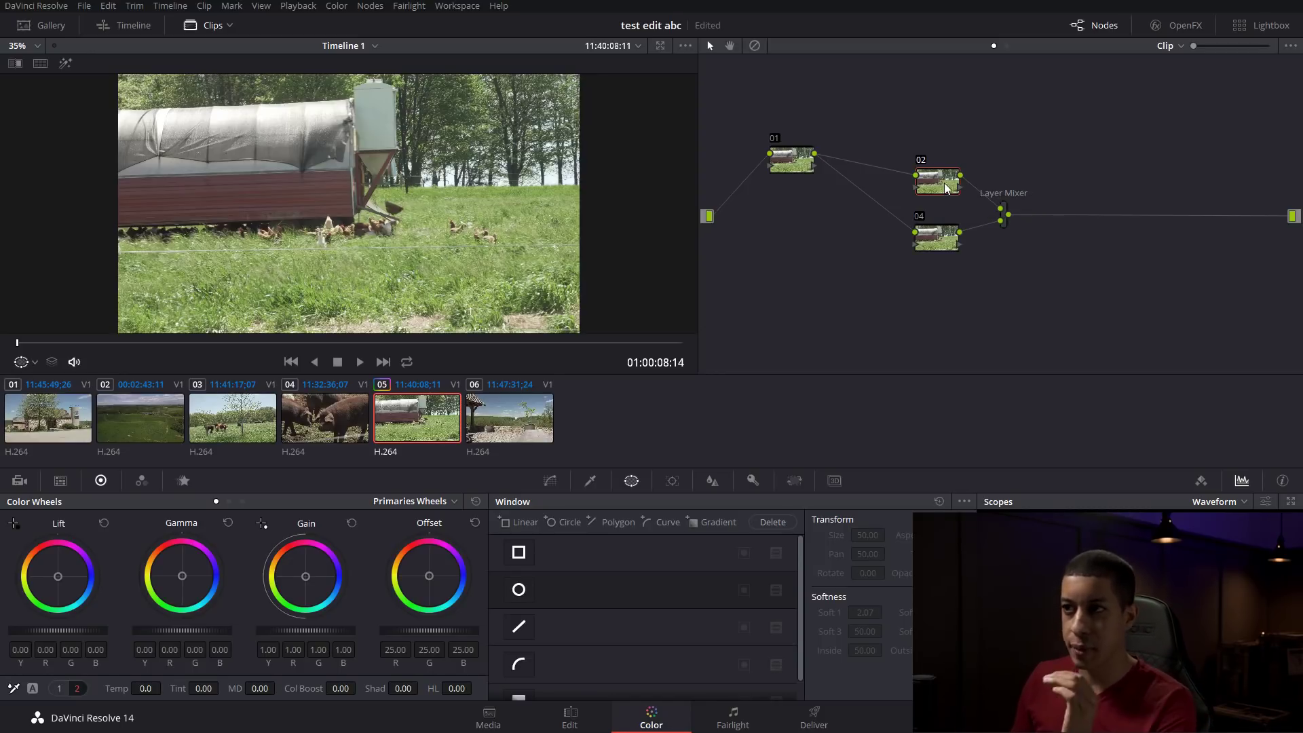
drag(926, 165, 928, 139)
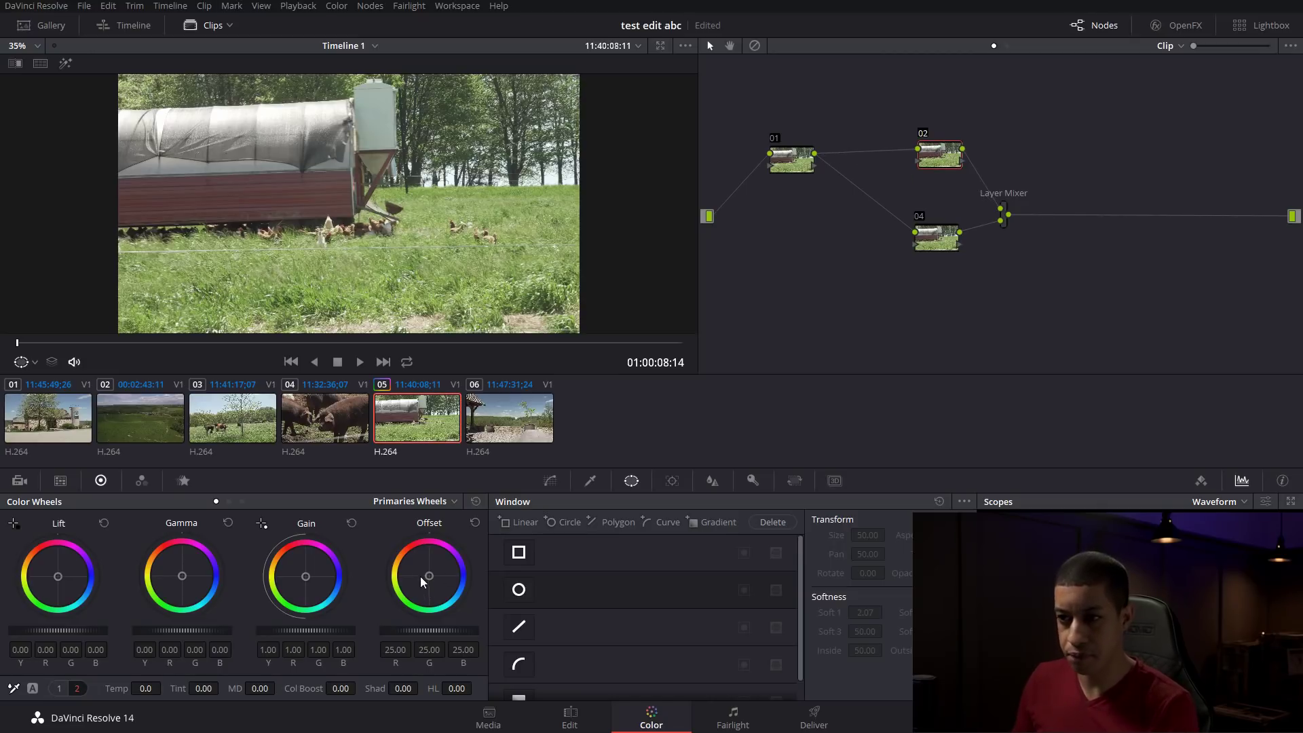
drag(308, 574, 232, 582)
drag(162, 591, 158, 585)
mouse_move(46, 577)
mouse_down()
mouse_move(77, 574)
mouse_move(61, 583)
mouse_up()
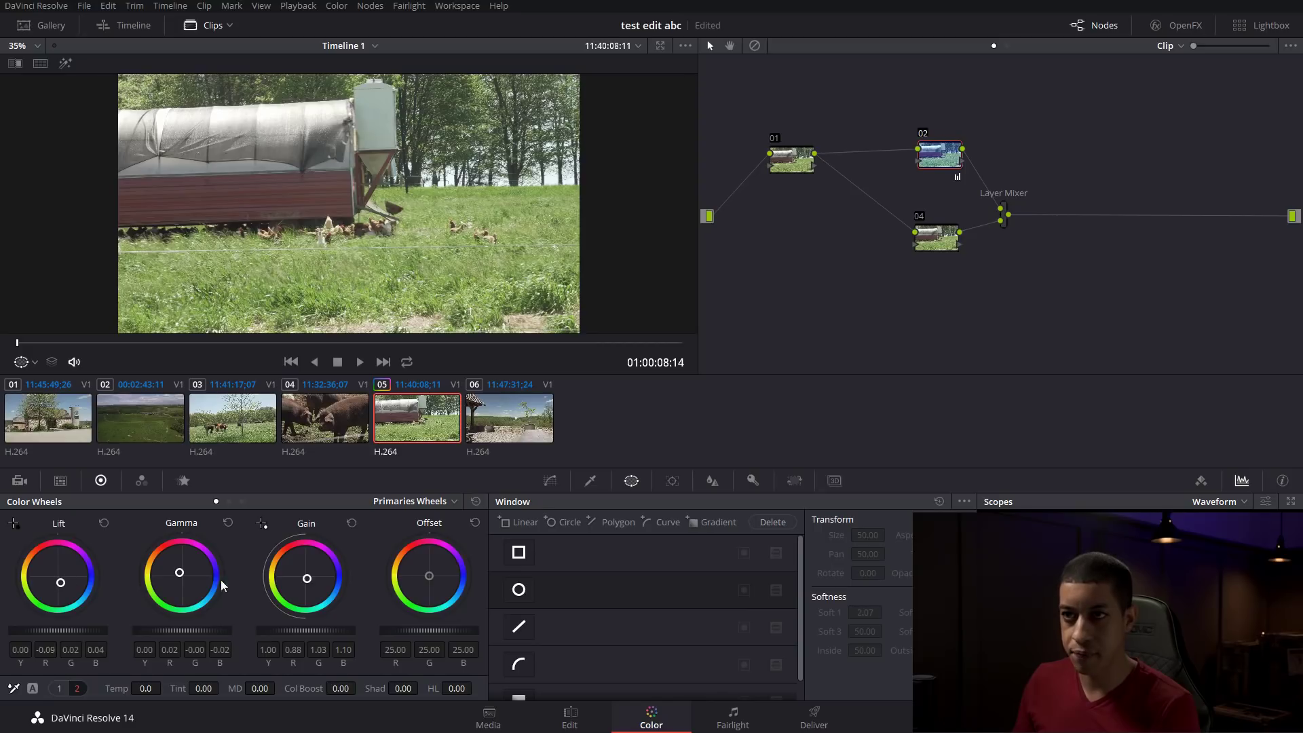
drag(310, 595, 302, 559)
drag(176, 574, 169, 574)
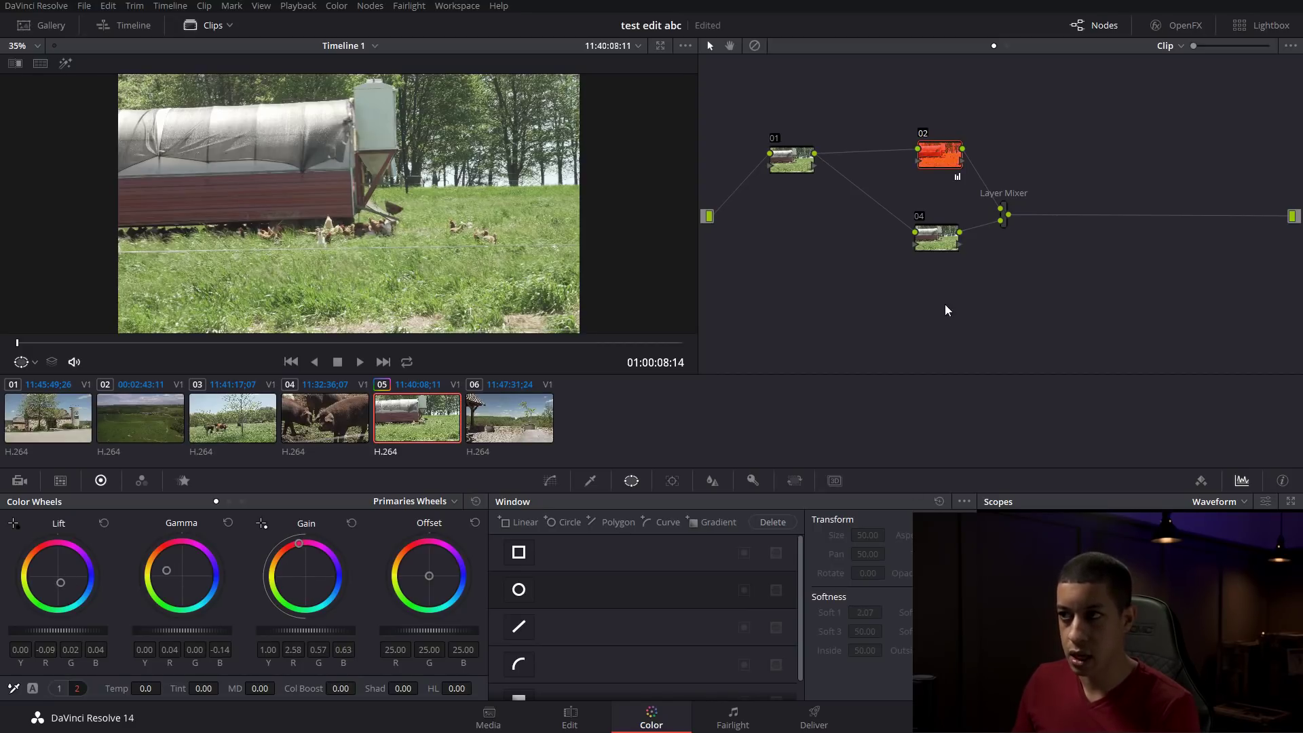
Move nodes 02 and 04 closer to node 01, one above the other, ahead of the Layer Mixer.
drag(942, 153, 888, 169)
drag(934, 244, 871, 270)
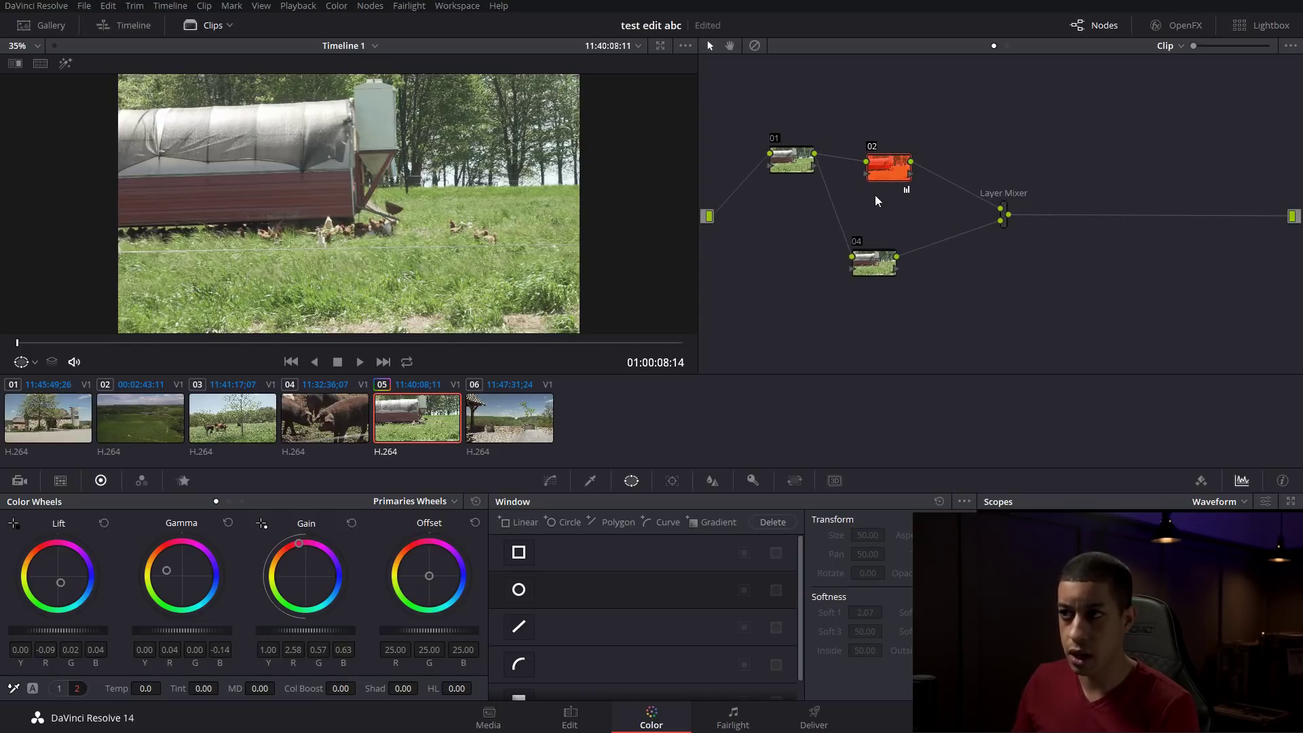
drag(886, 172, 869, 170)
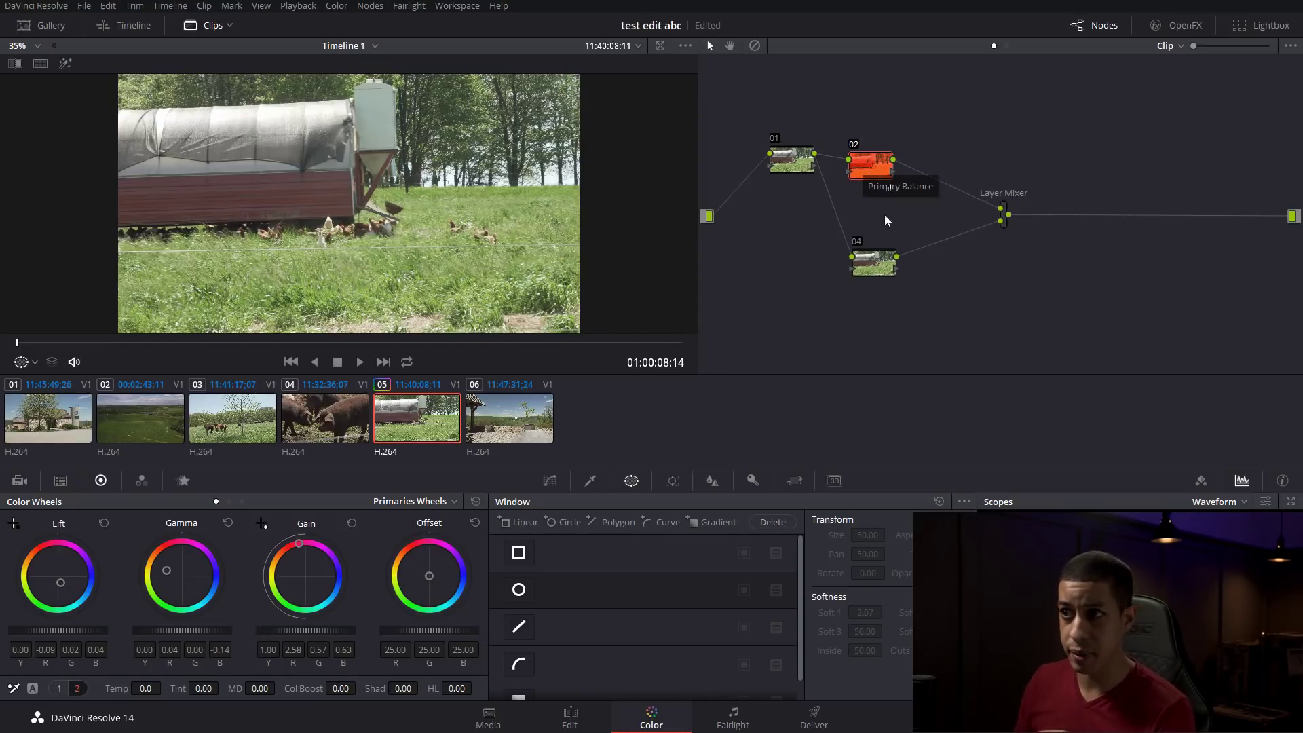
Add a circular window to node 04 and move it over the grass in the lower-right part of the picture, at Pan 57.21.
click(877, 262)
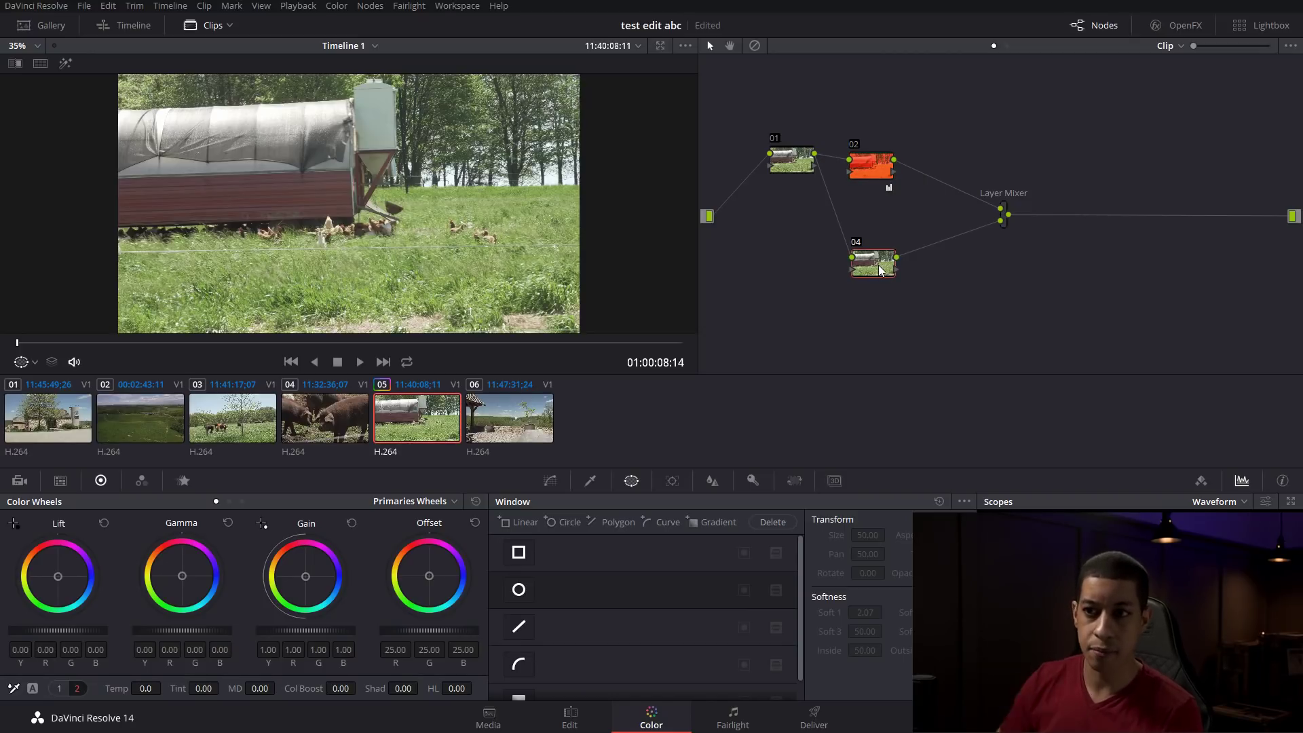
click(518, 591)
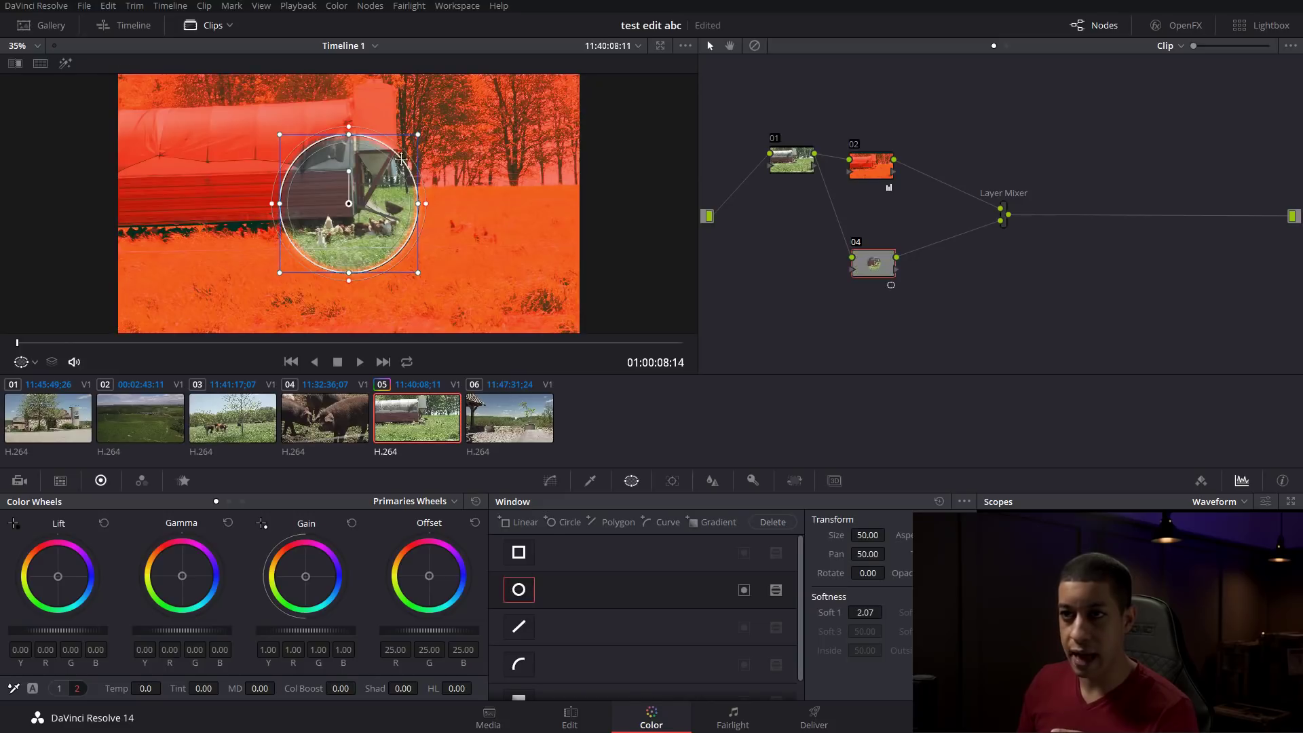
drag(350, 197, 490, 255)
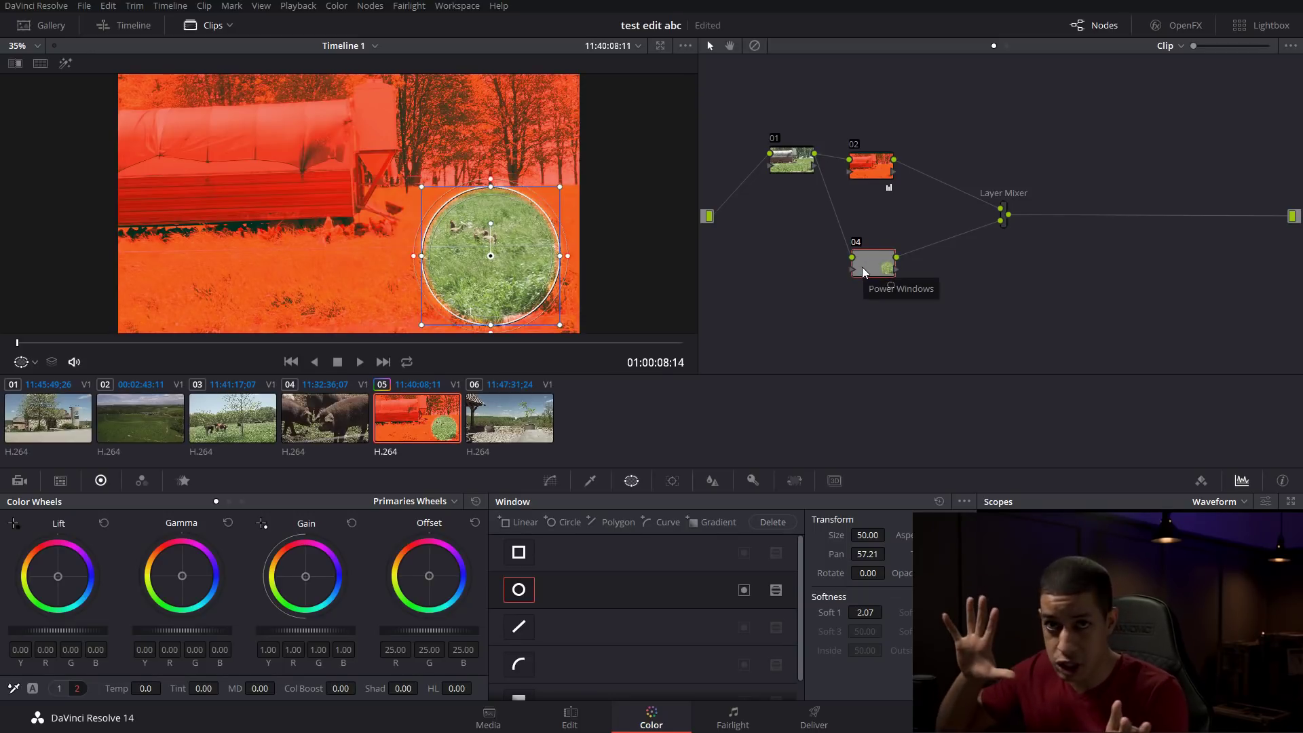
Shift node 02 slightly and warm node 04 with Gamma and Gain, with Gain at about R 1.34, G 0.91, B 0.89.
mouse_move(863, 165)
mouse_down()
mouse_move(857, 153)
mouse_move(847, 174)
mouse_up()
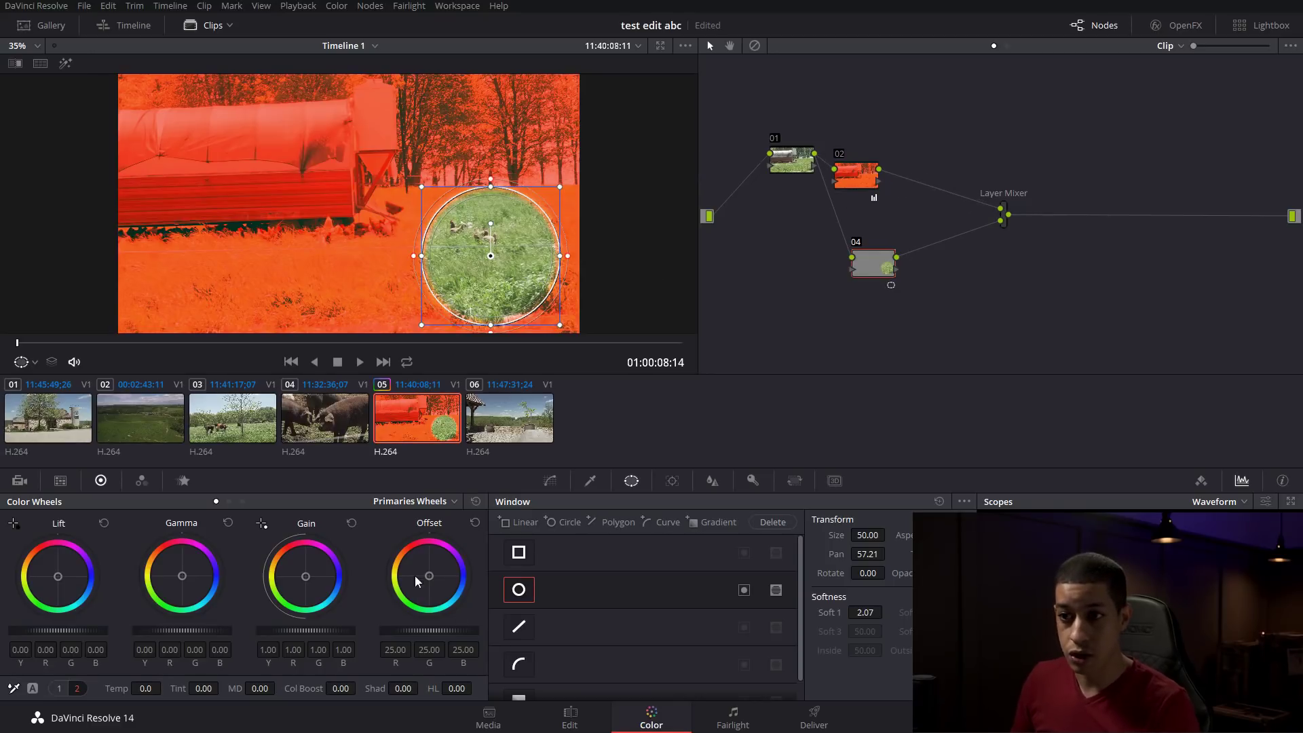
drag(312, 569, 303, 569)
drag(189, 578, 180, 582)
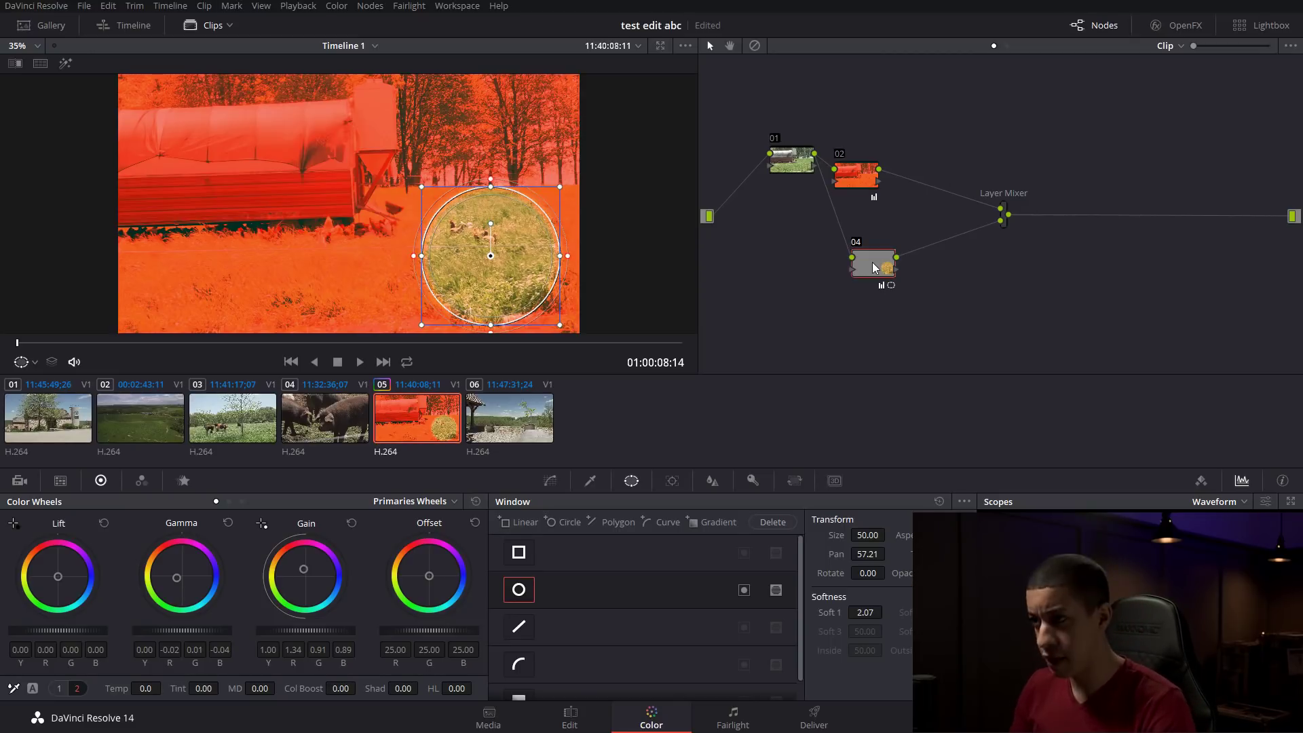
Clear the layer branches and Layer Mixer from the graph and add a serial node after node 01.
key(alt+l)
key(alt+l)
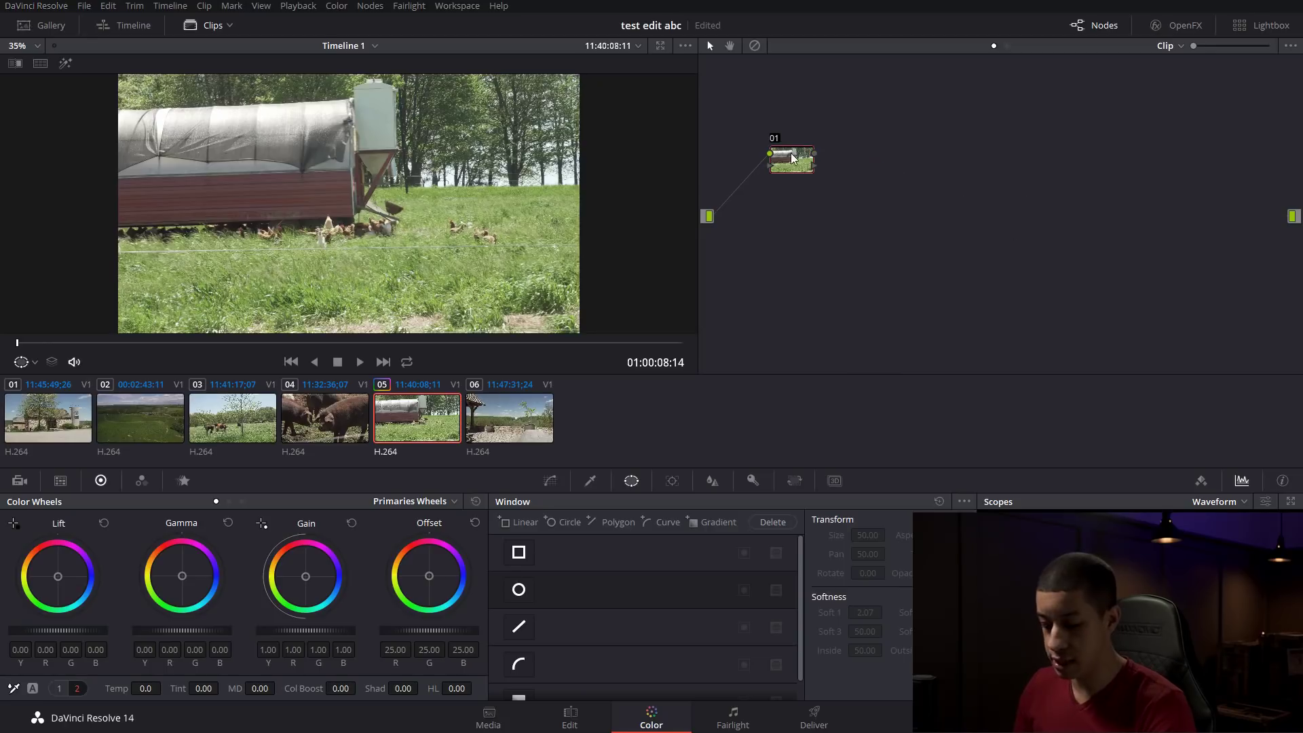
key(alt+s)
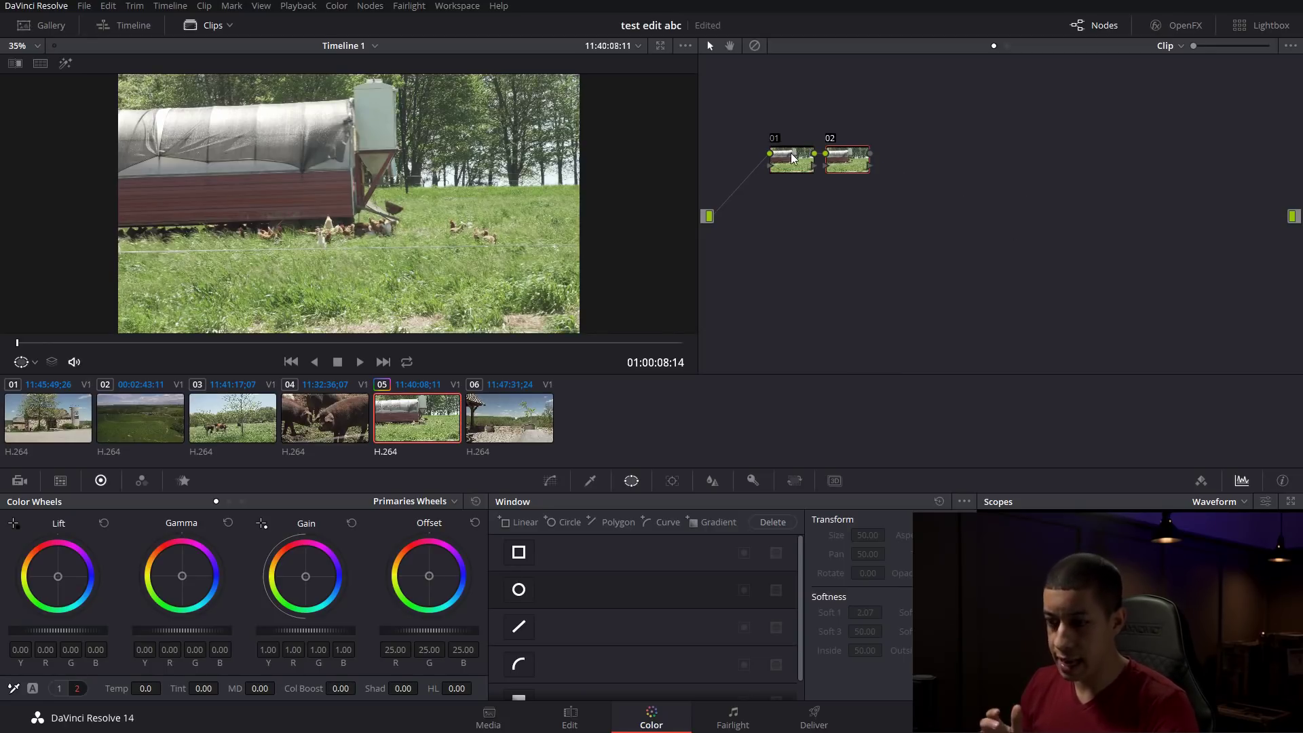
Add serial nodes and a parallel node to the graph, and move the Parallel Mixer between the branches of nodes 01 and 03.
key(alt+s)
key(alt+s)
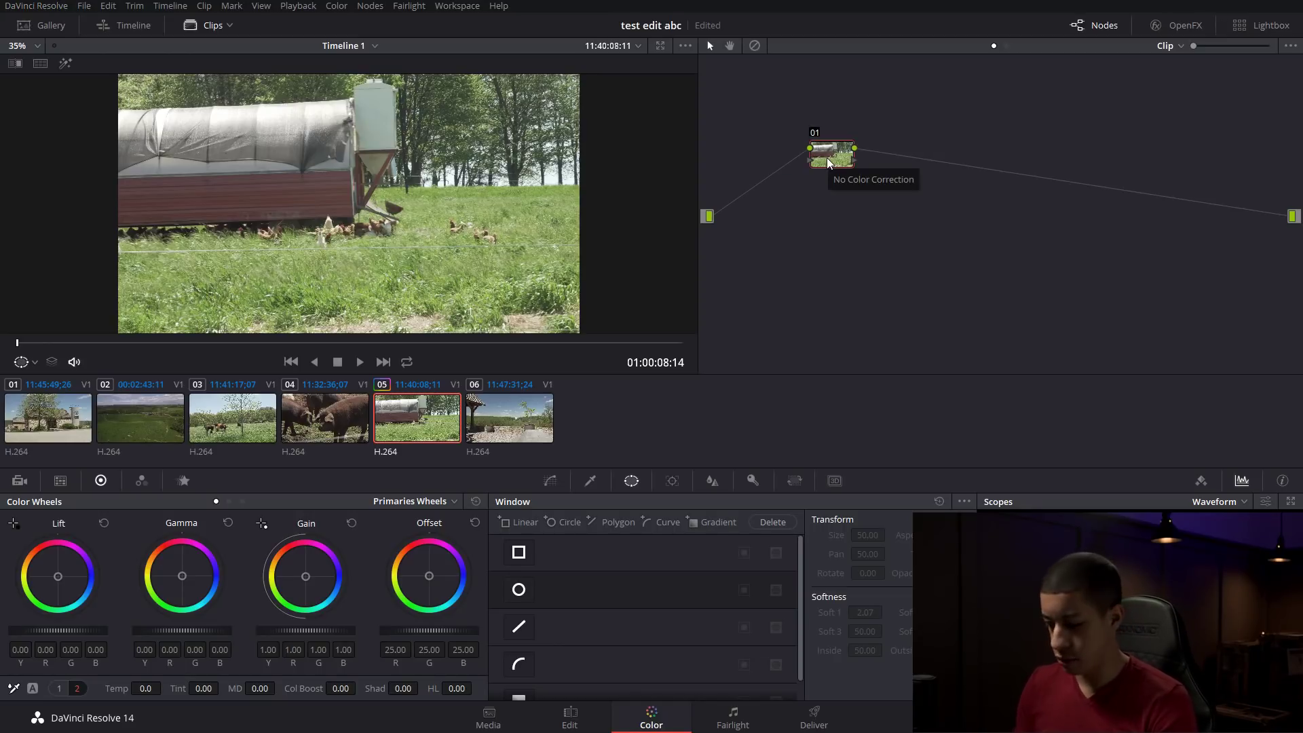
key(alt+p)
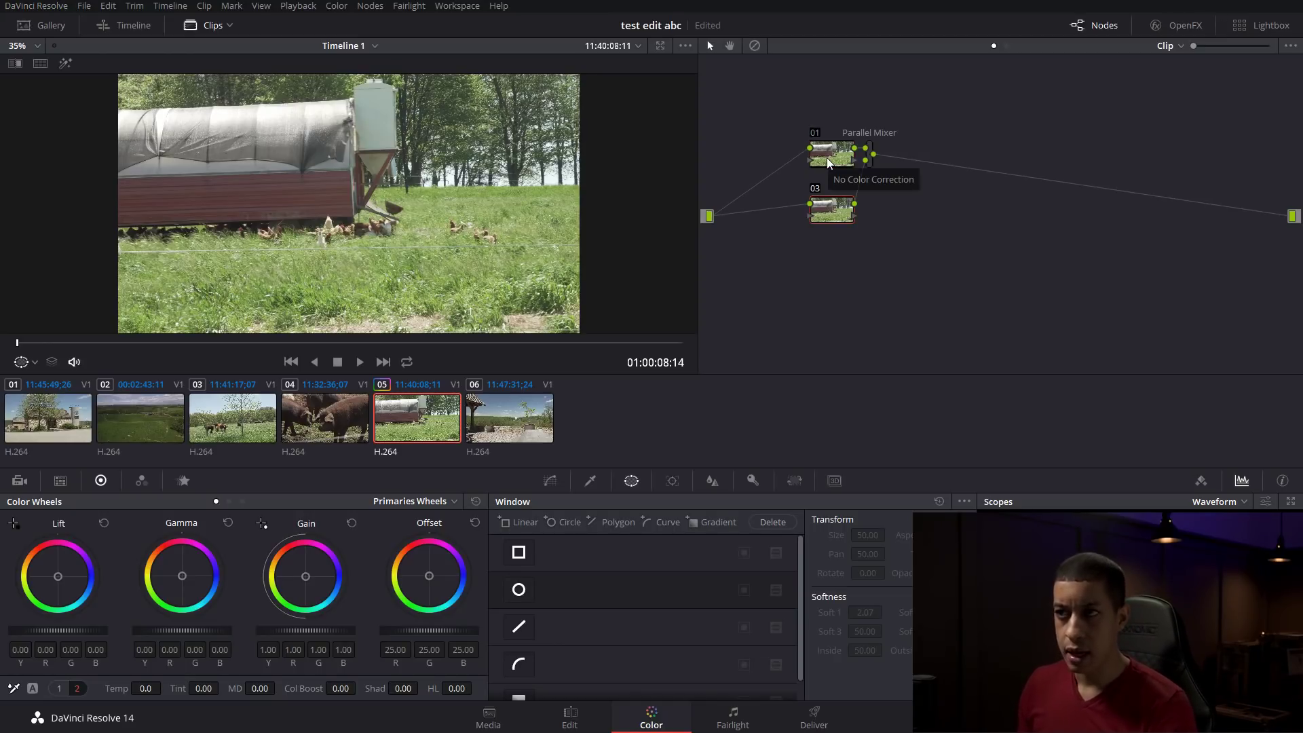
drag(871, 161, 882, 201)
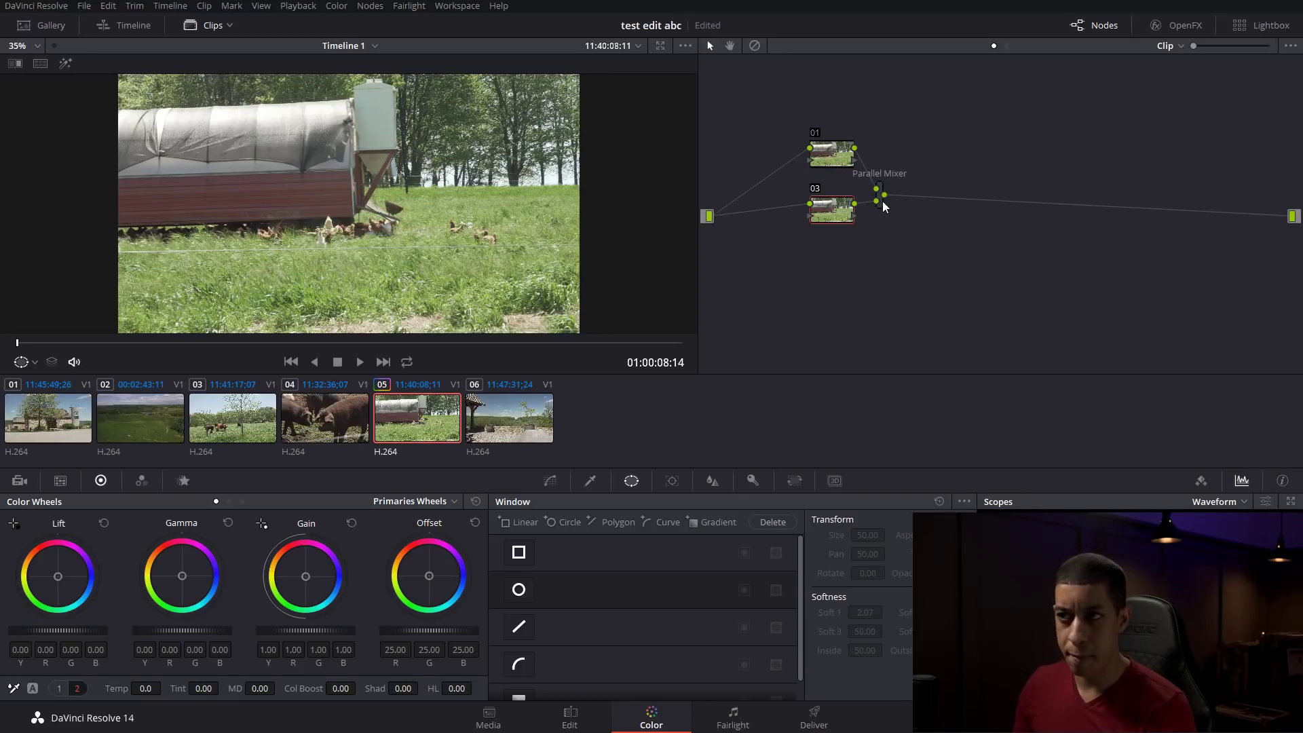
Replace the parallel setup with a layer node and look over the Layer Mixer's composite modes without changing the mode.
key(ctrl+Home)
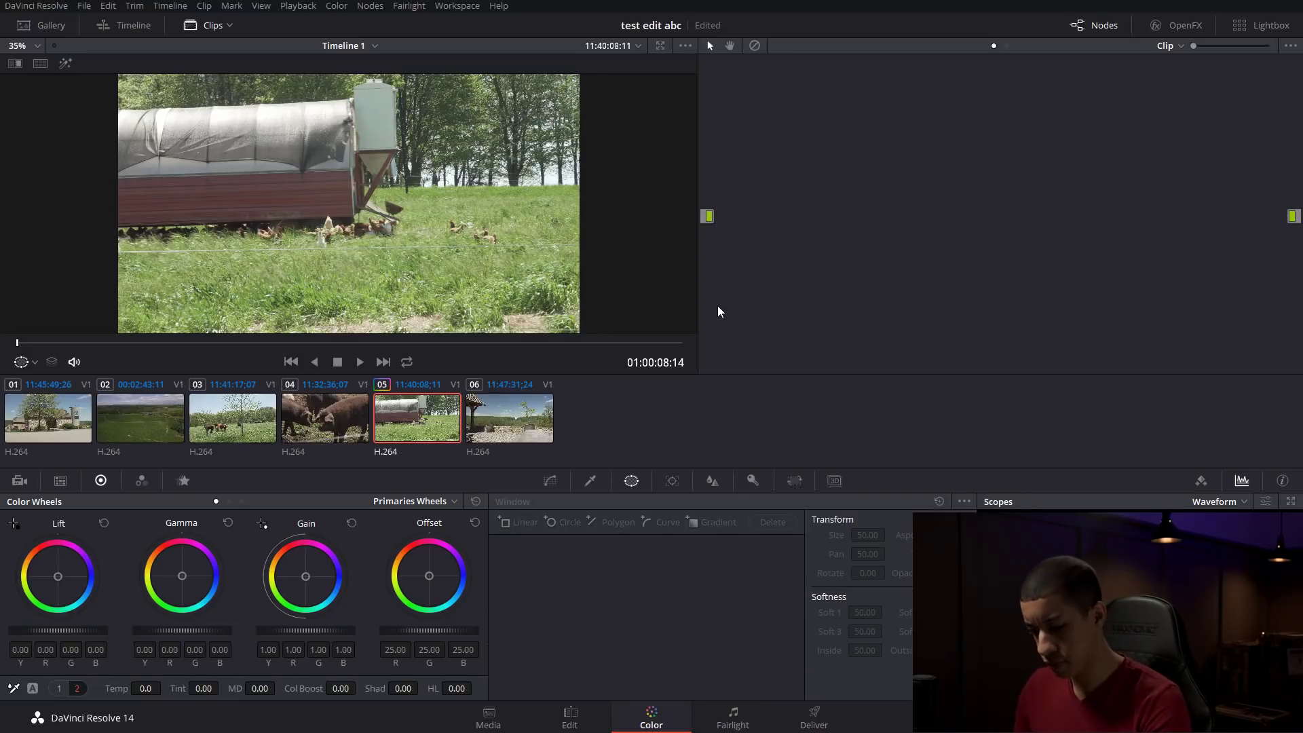
key(alt+l)
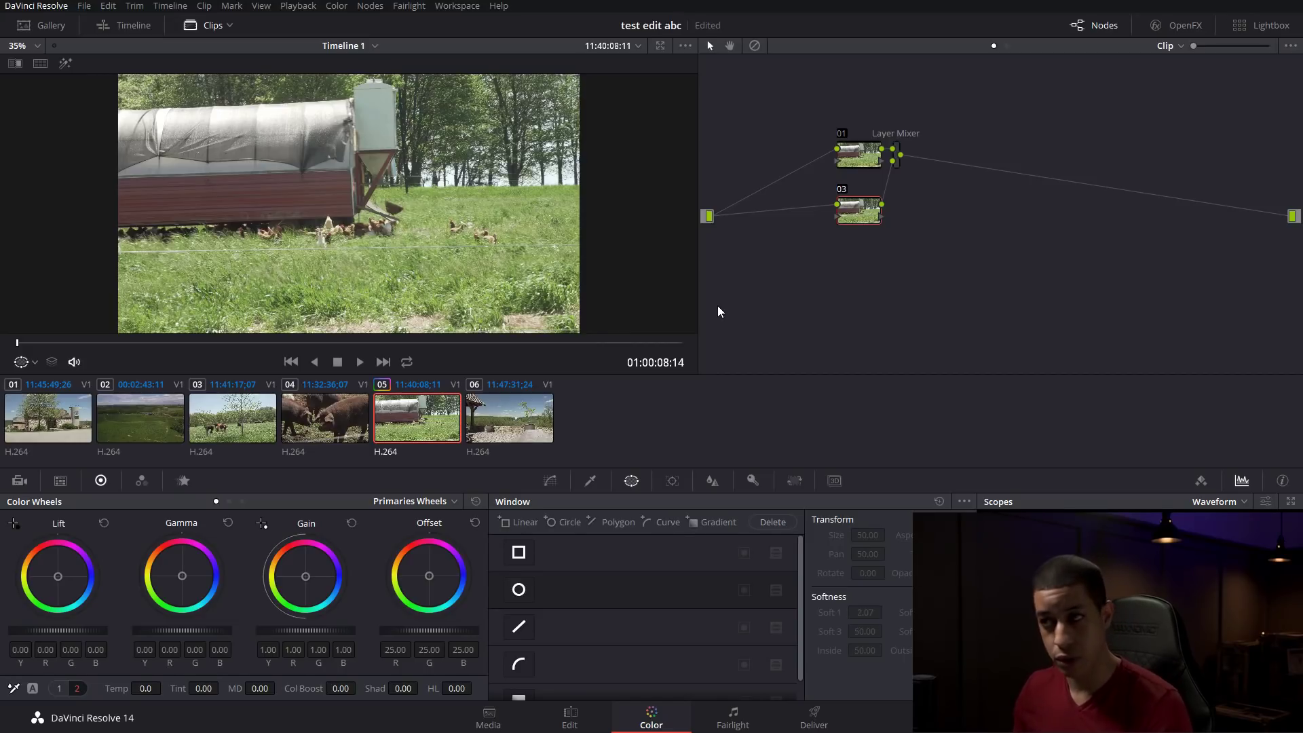
right_click(897, 166)
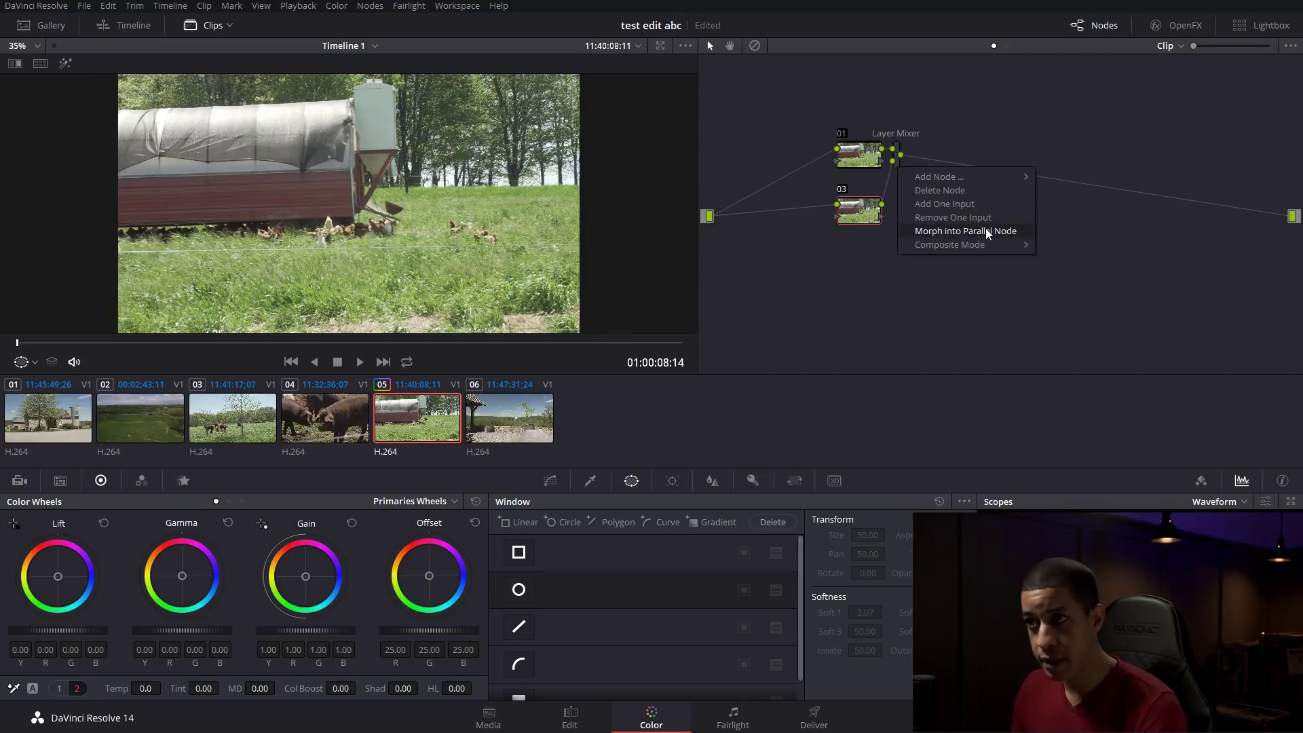
mouse_move(982, 245)
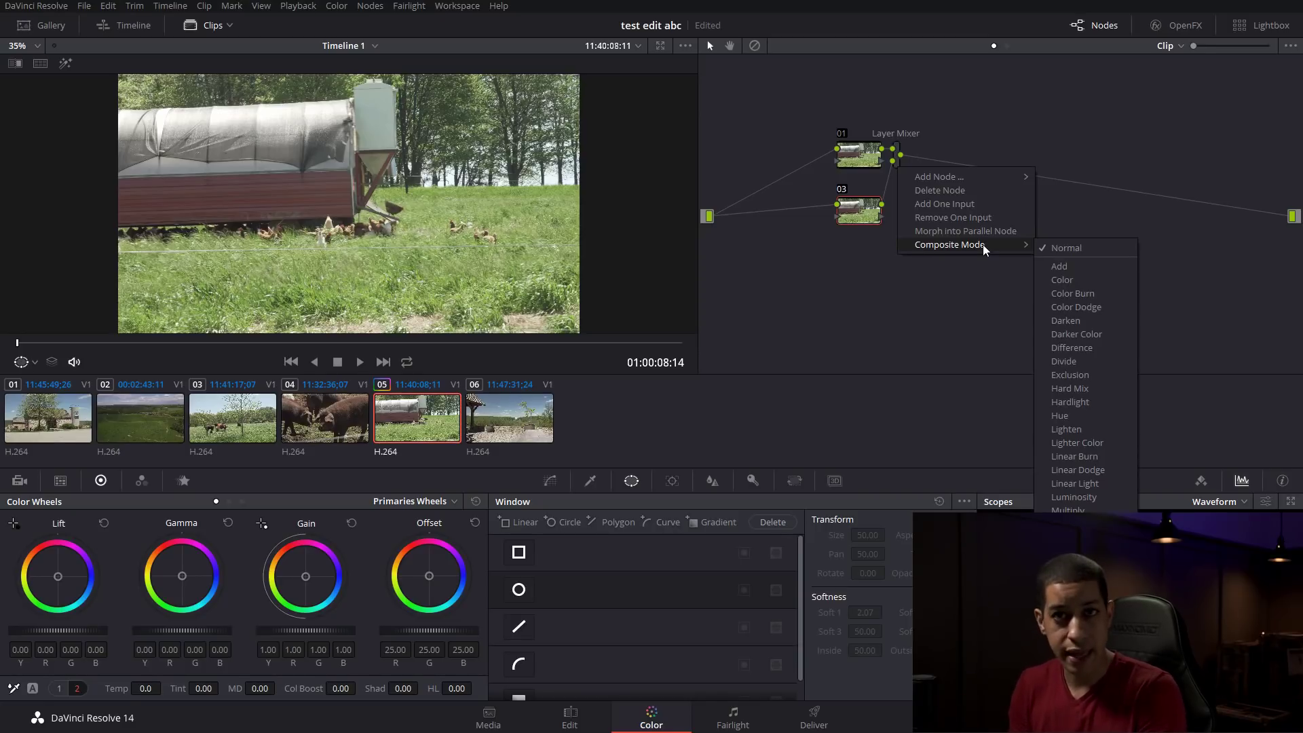
key(Escape)
Delete the layer branch and Layer Mixer so only node 01 remains on clip 05, and show the curves.
drag(976, 59, 708, 303)
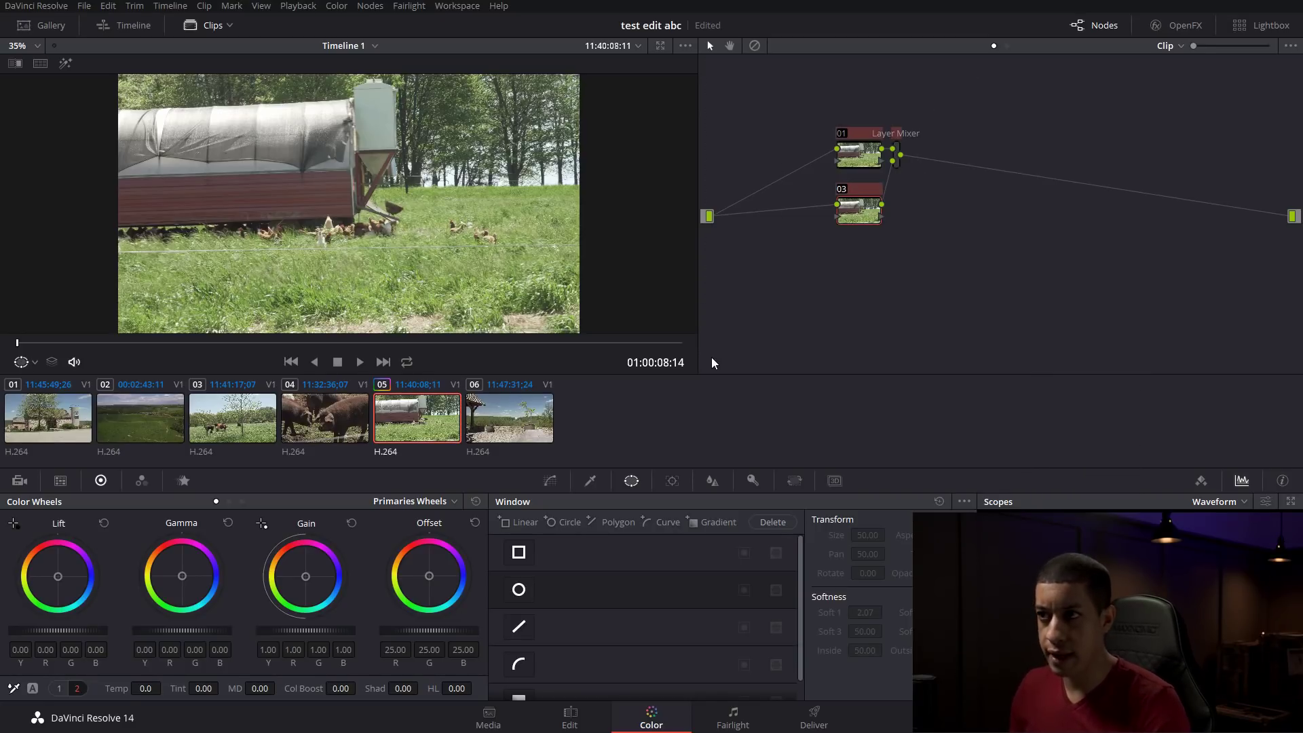
key(Delete)
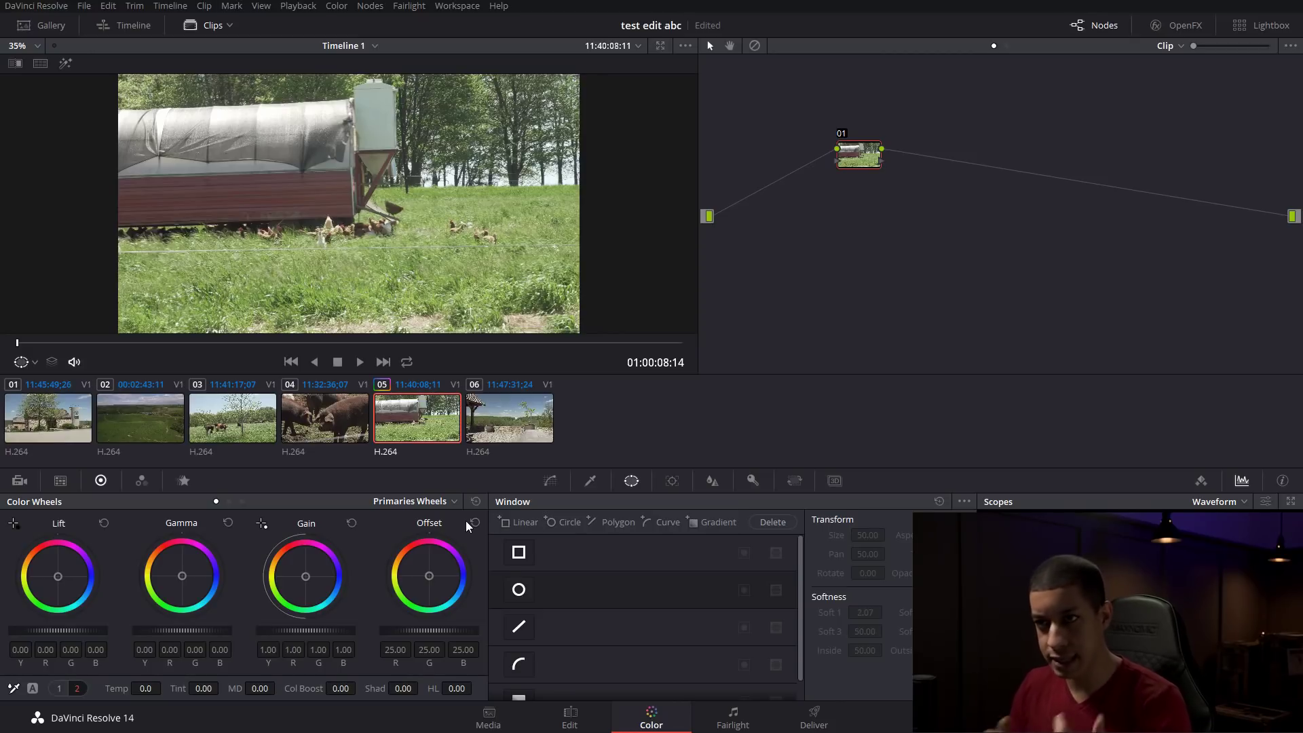
click(550, 482)
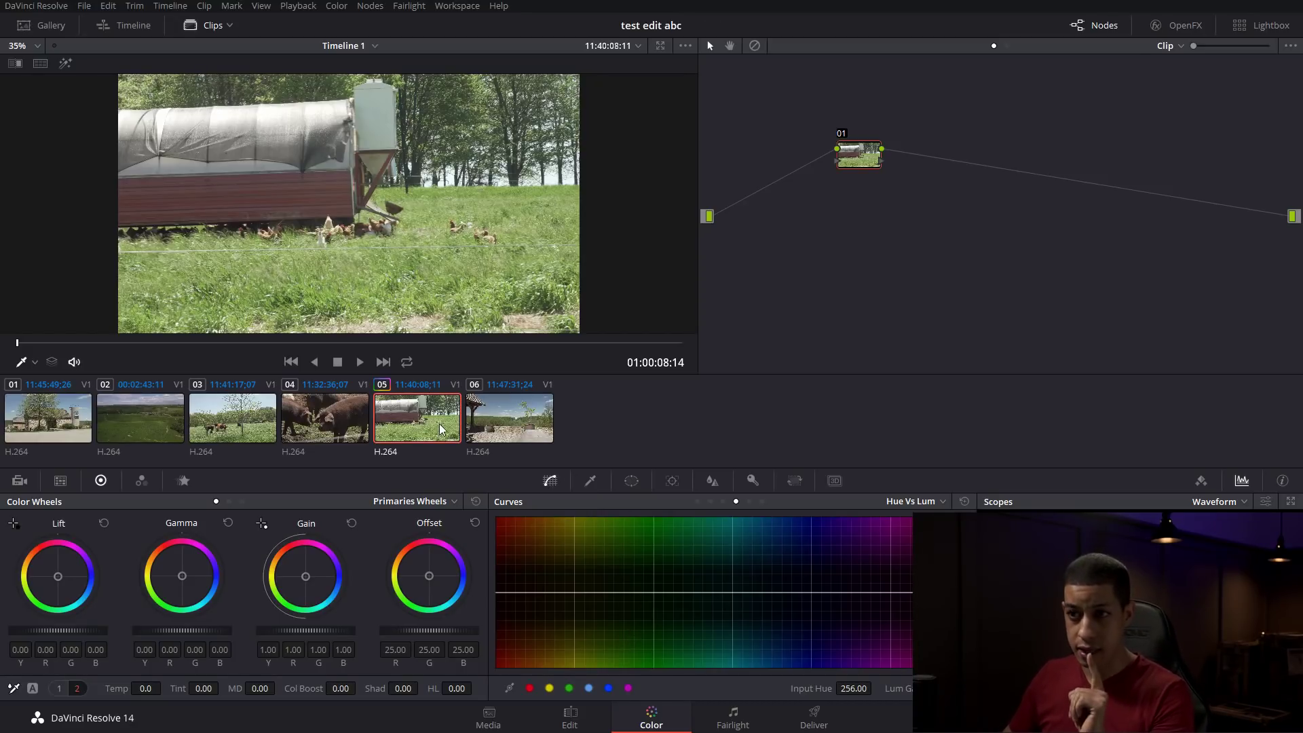
View clip 03 in an enlarged viewer and copy its grade onto clip 05.
click(232, 417)
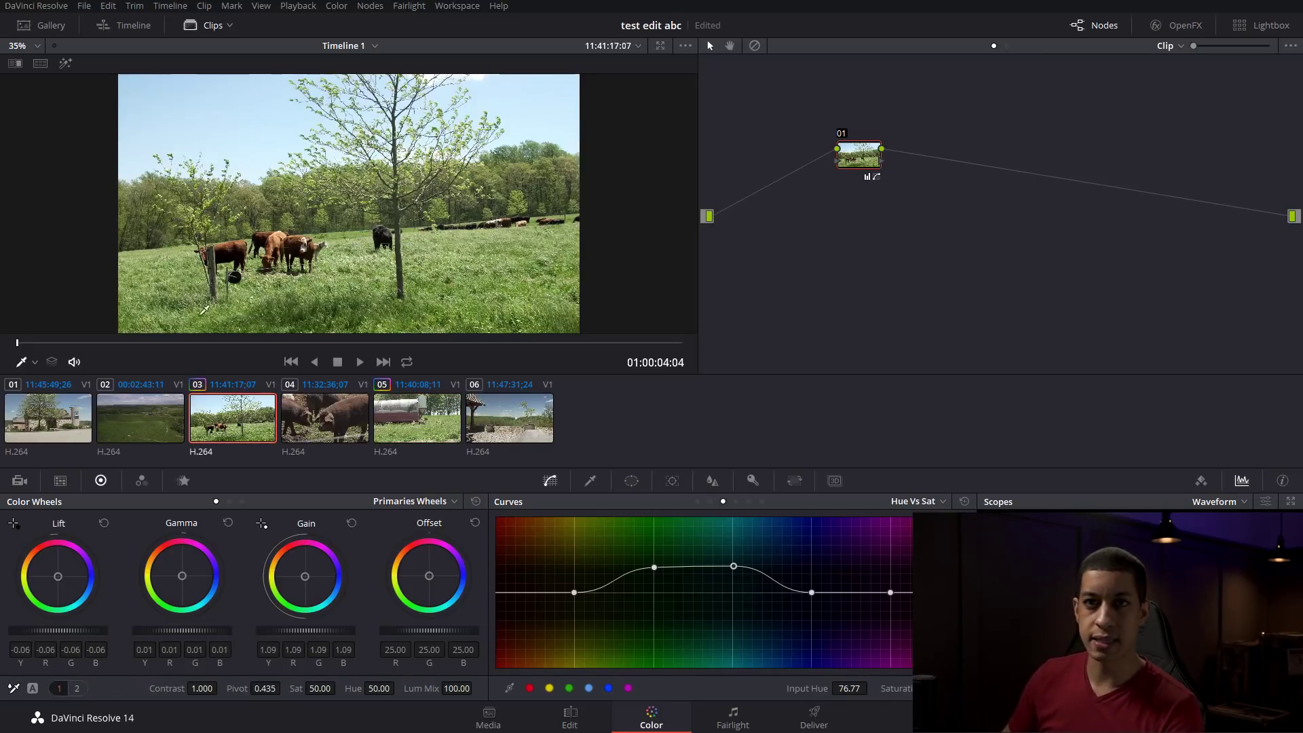
click(660, 45)
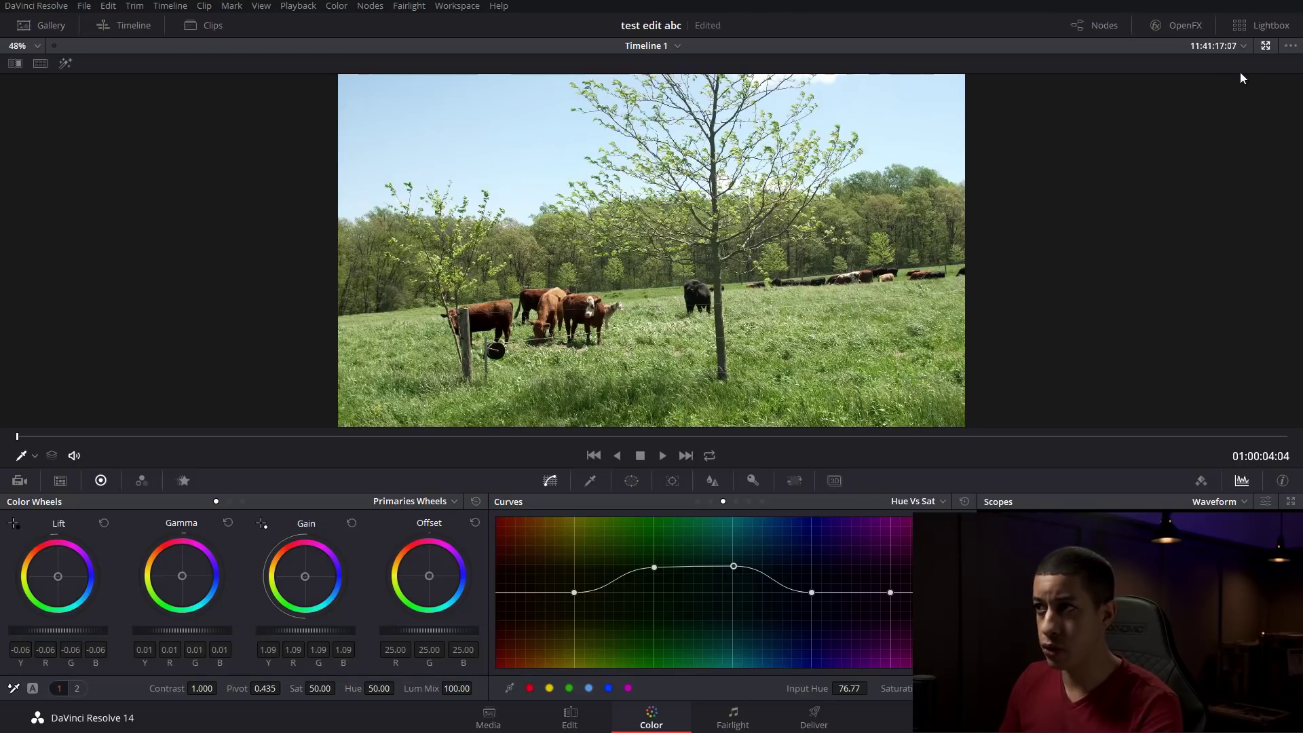
click(1266, 45)
click(411, 421)
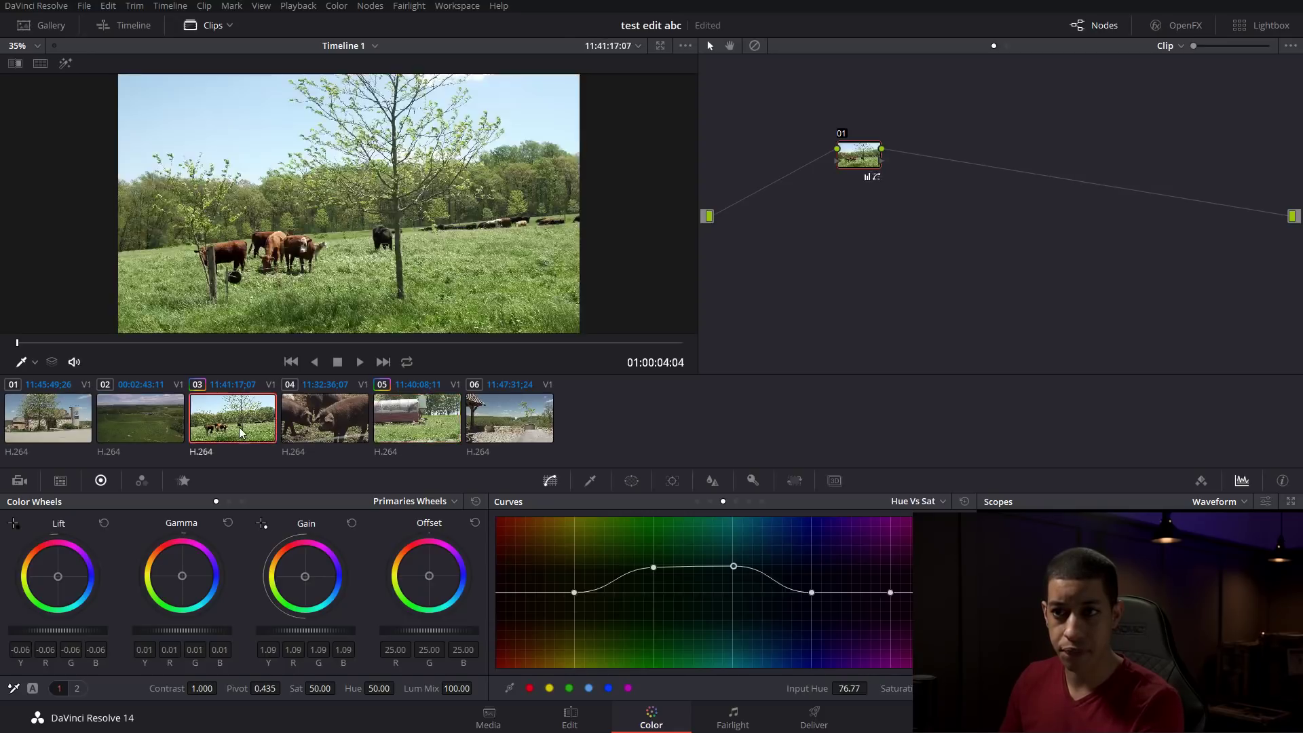
click(400, 429)
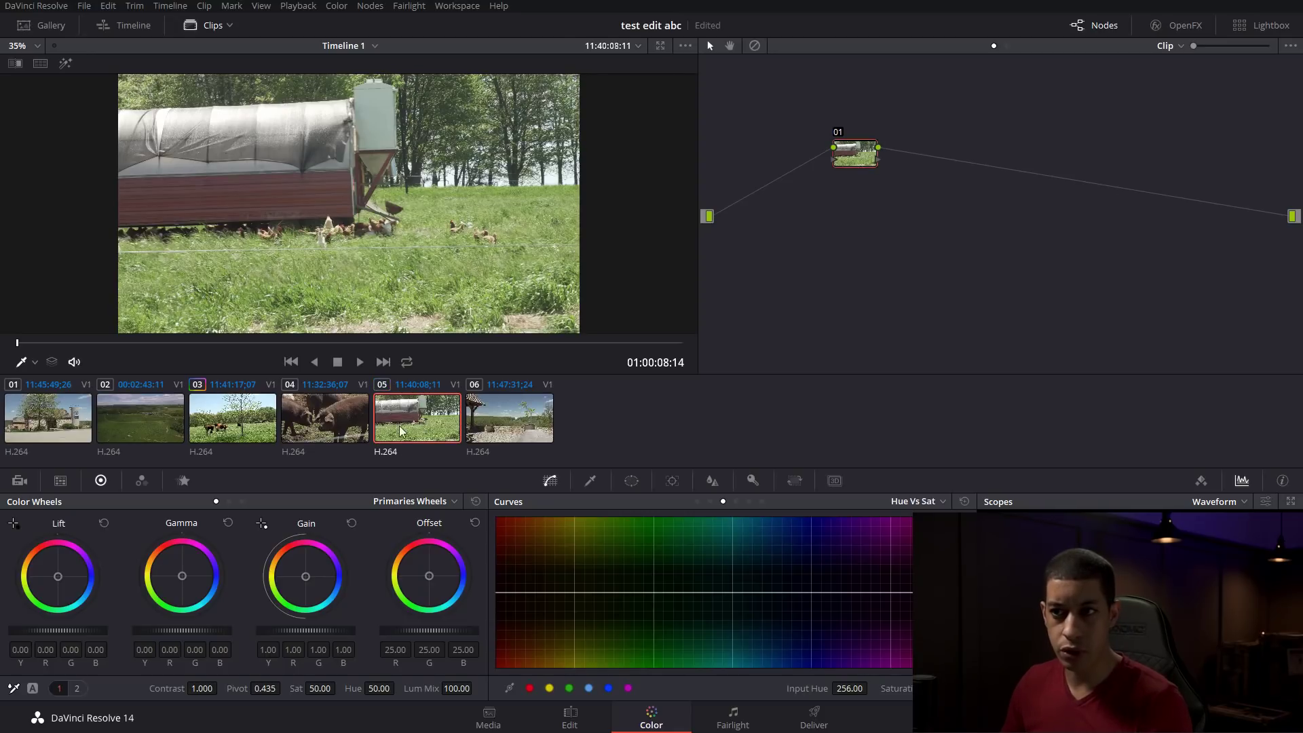
middle_click(231, 420)
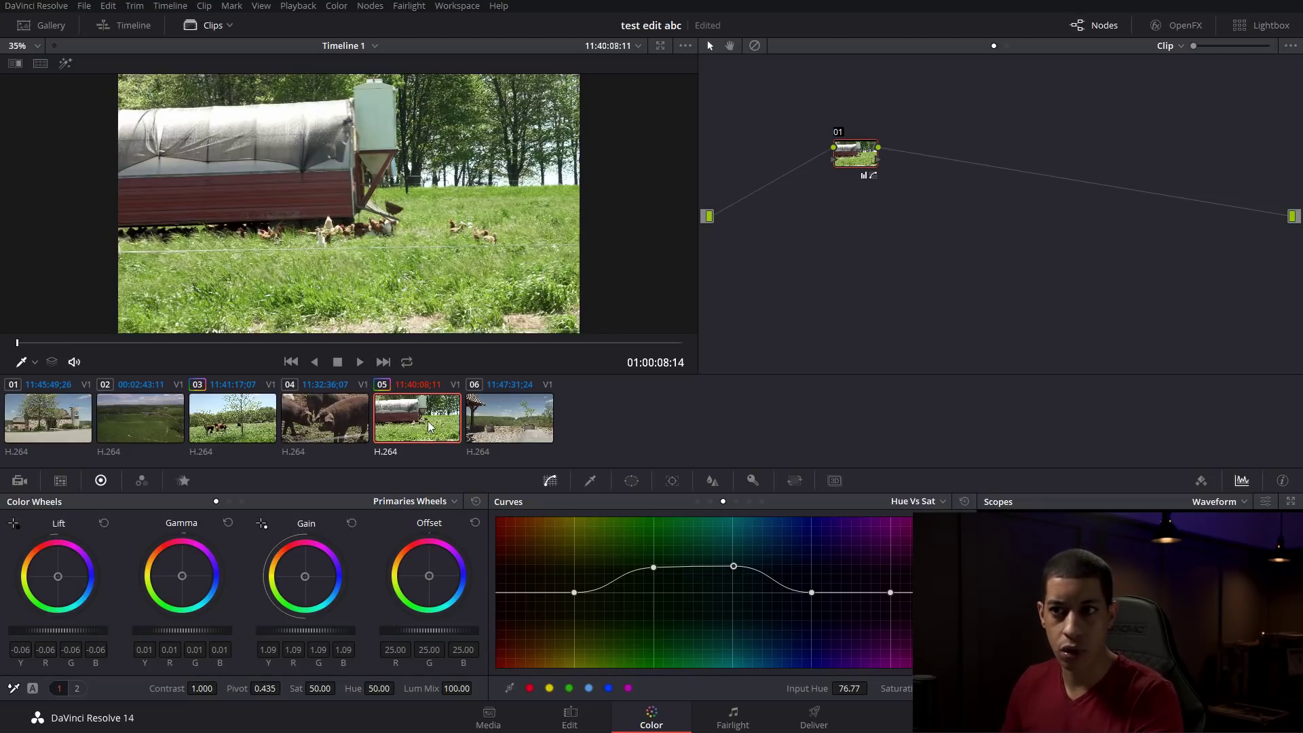
Copy the grade of clip 03 onto the remaining clips 06, 04, 02 and 01.
click(513, 415)
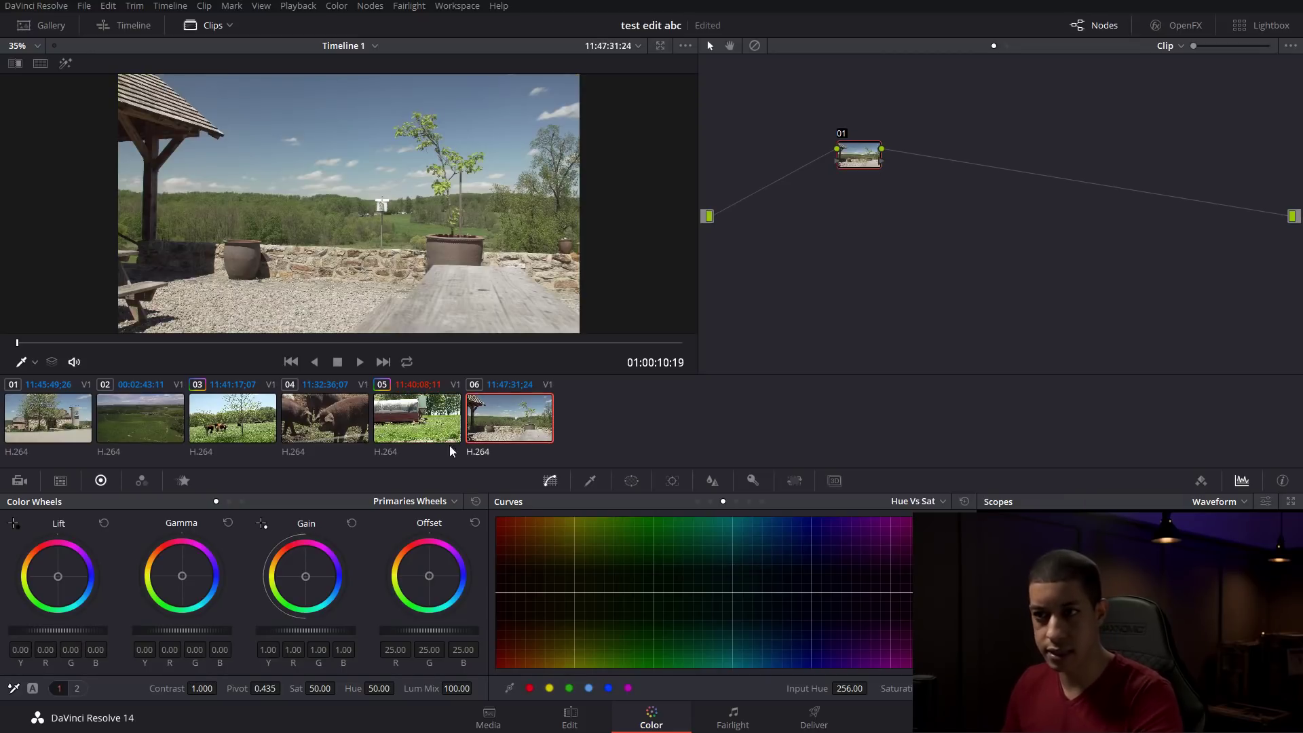
click(355, 421)
click(131, 419)
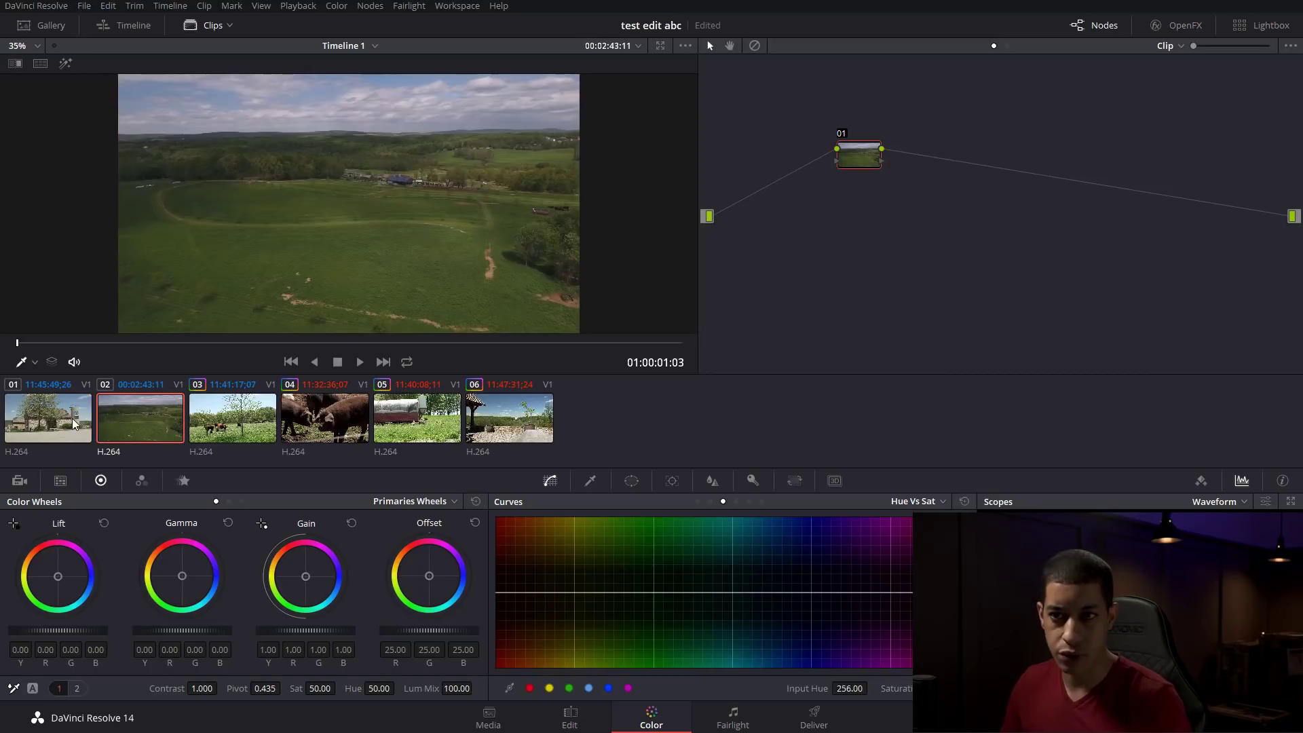
ctrl+click(75, 417)
middle_click(251, 420)
click(51, 420)
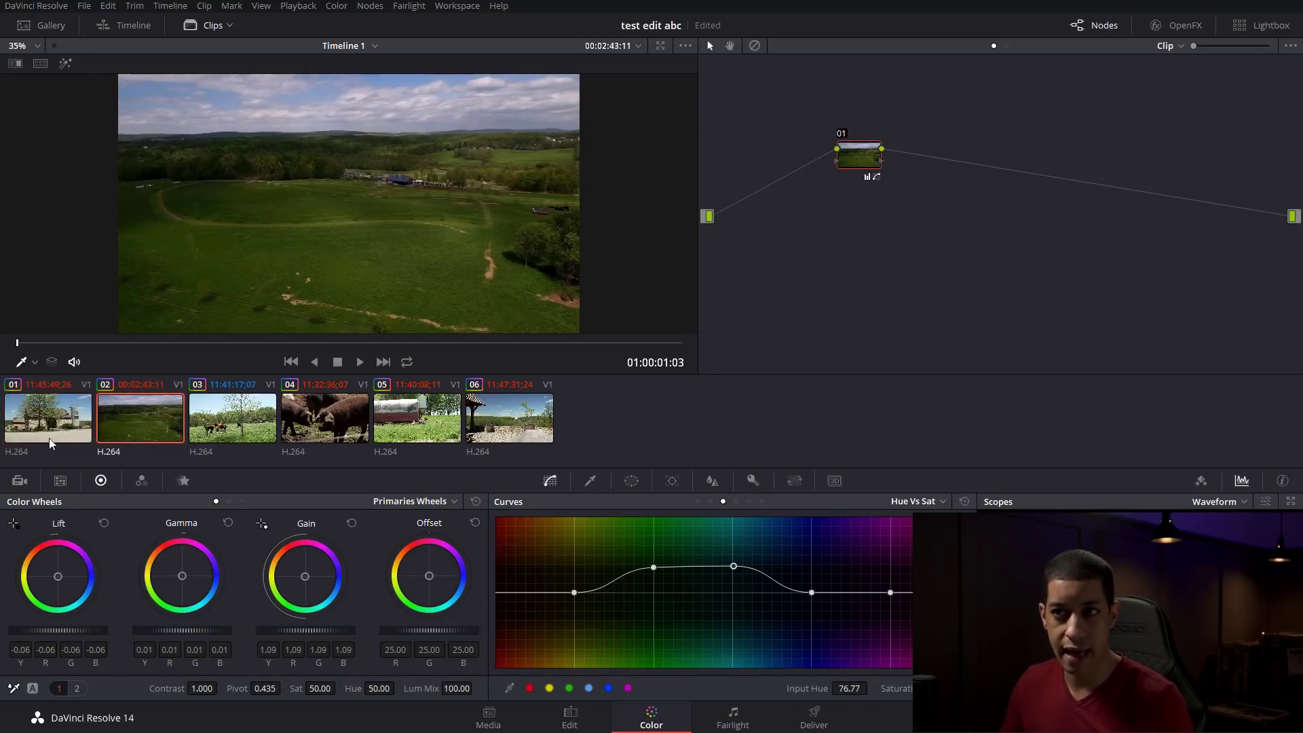
Add a serial node to clip 02 with Offset 47.55, Gamma 0.06 and Lift -0.05, and compare the picture with and without it.
click(129, 409)
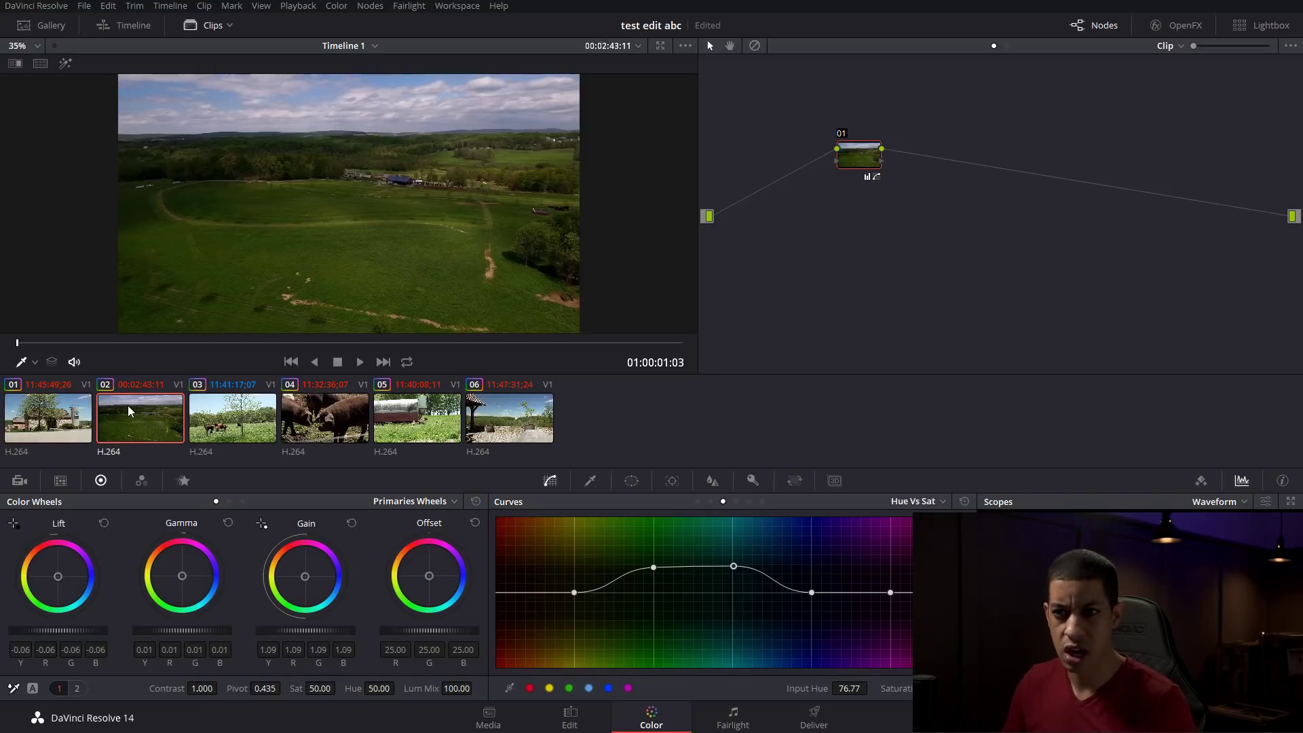
key(alt+s)
drag(410, 630, 458, 631)
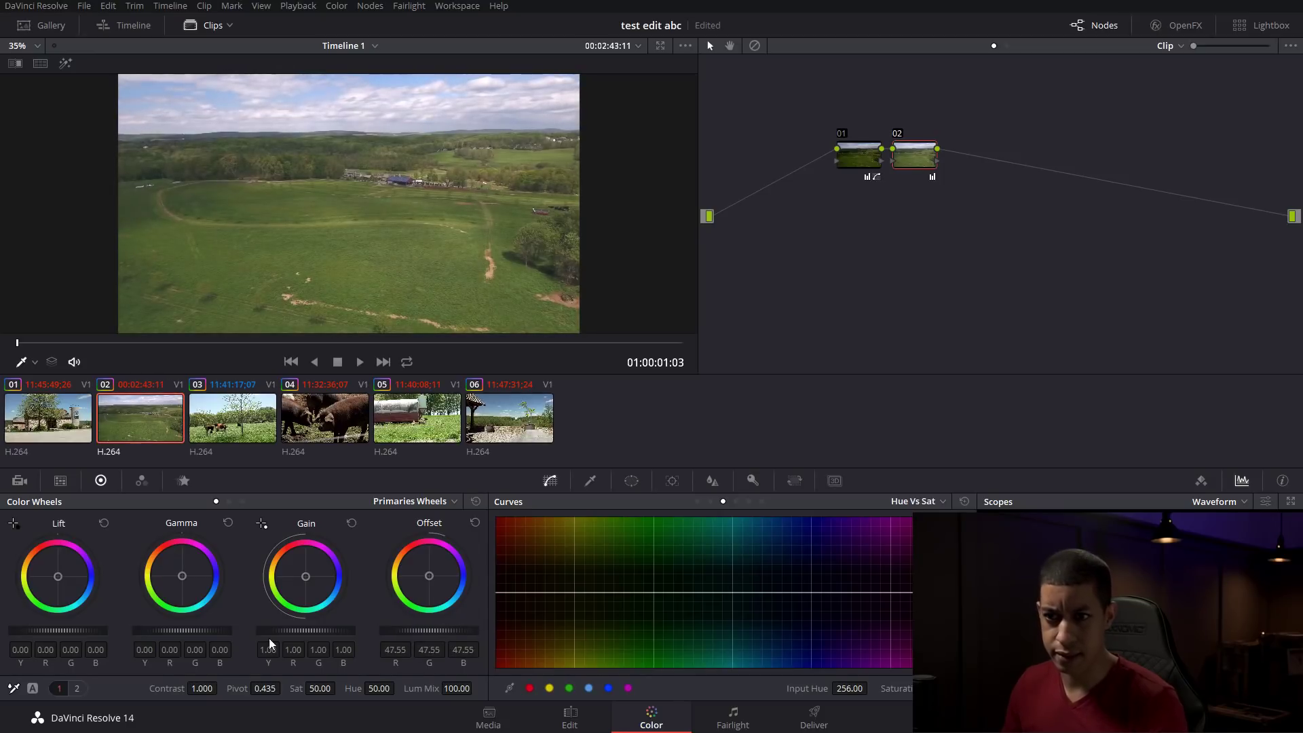
drag(182, 631, 190, 630)
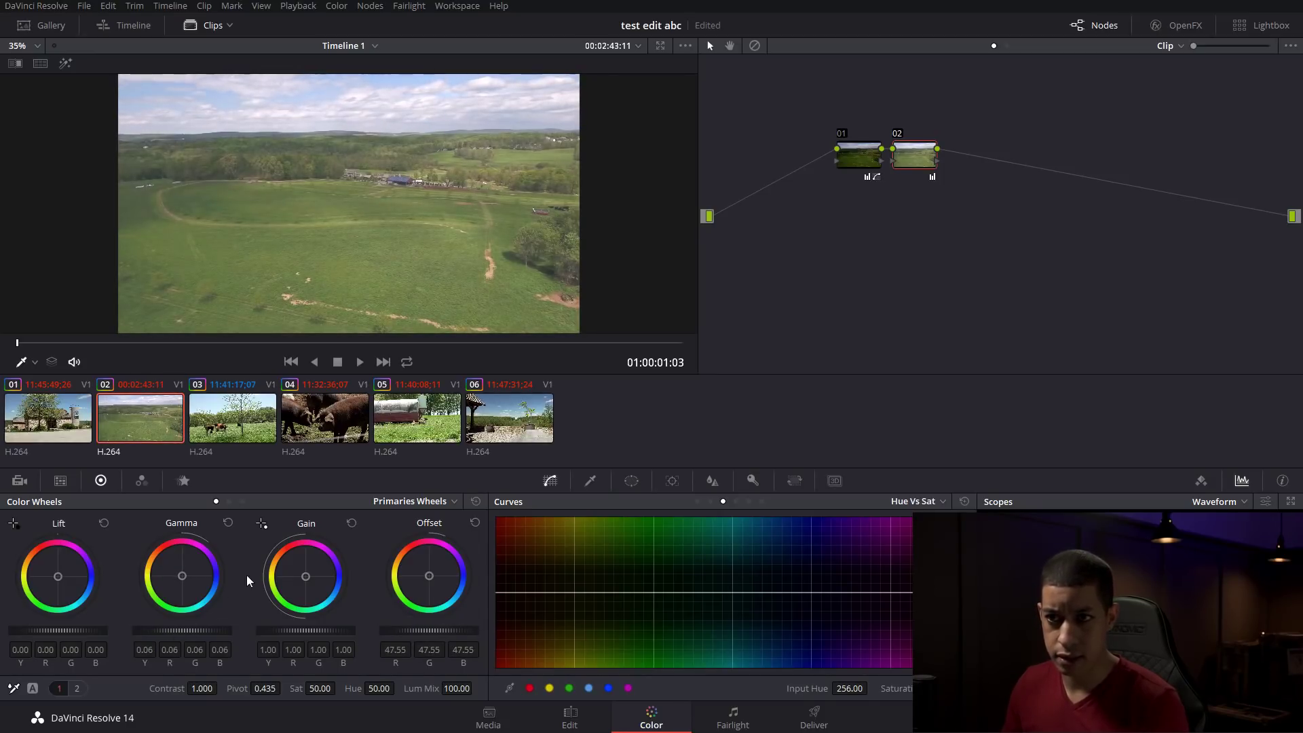
drag(58, 630, 48, 631)
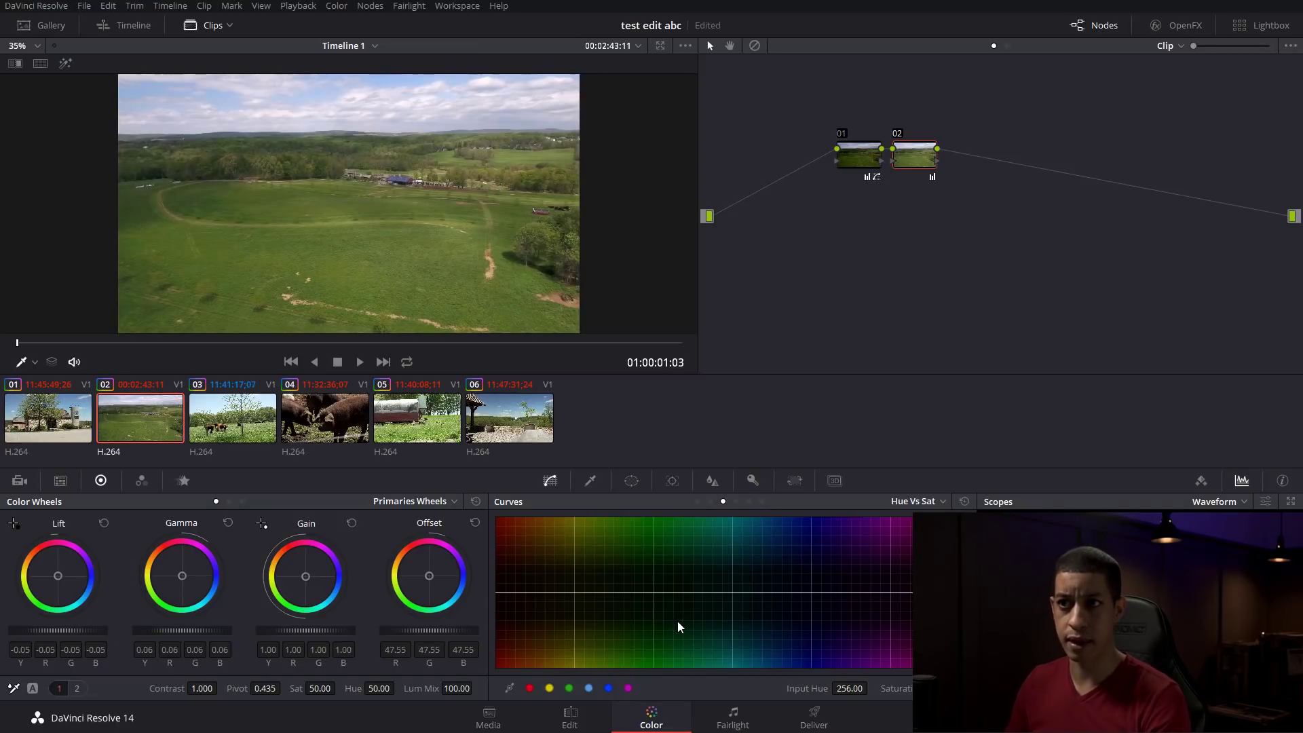
key(ctrl+d)
key(ctrl+d)
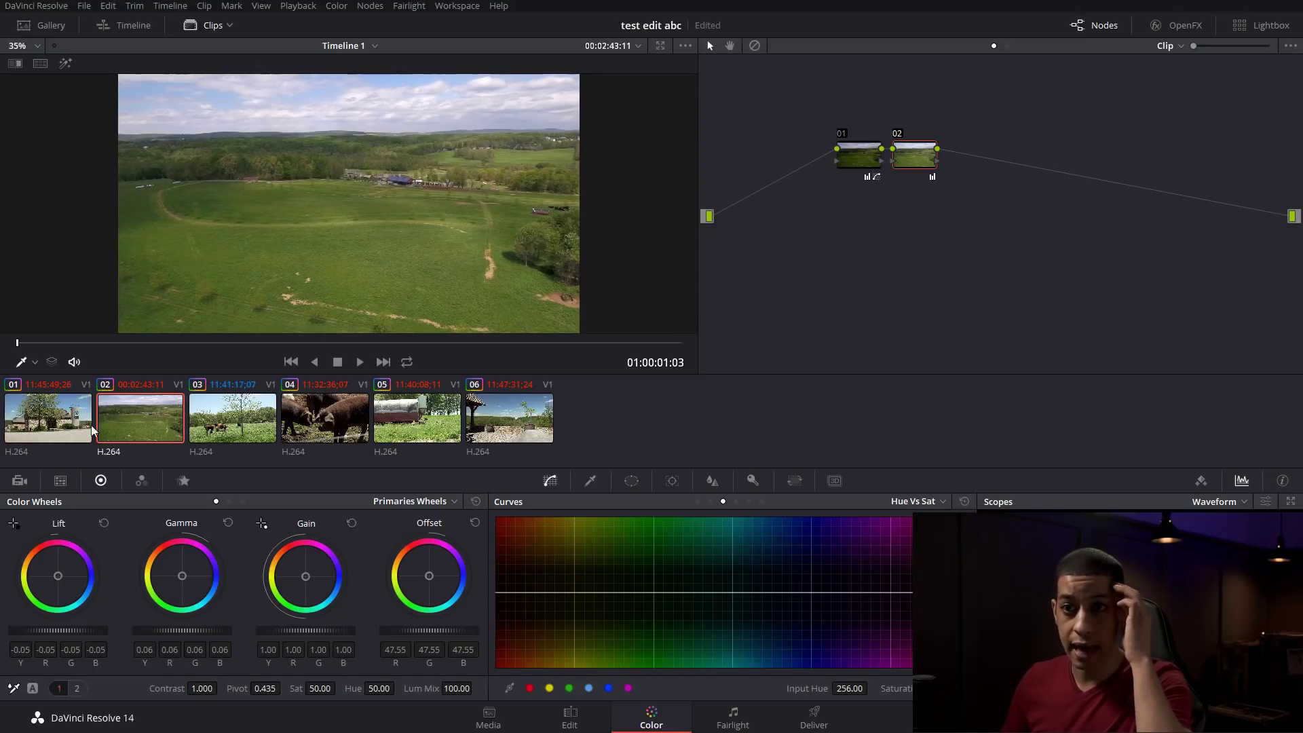
Compare clips 01 and 02, and lower the Key Output gain of node 01 on clip 01 to weaken its grade.
click(72, 425)
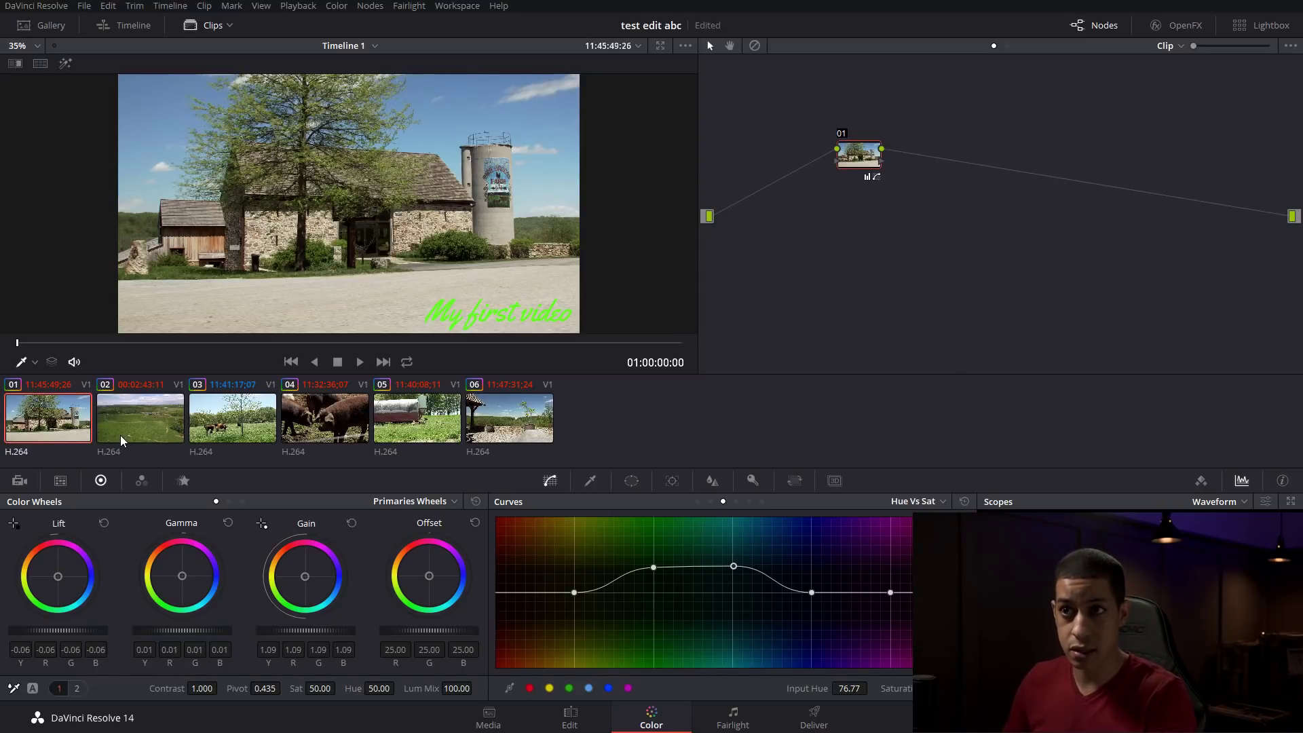
click(109, 426)
click(41, 427)
click(753, 481)
drag(859, 162, 812, 190)
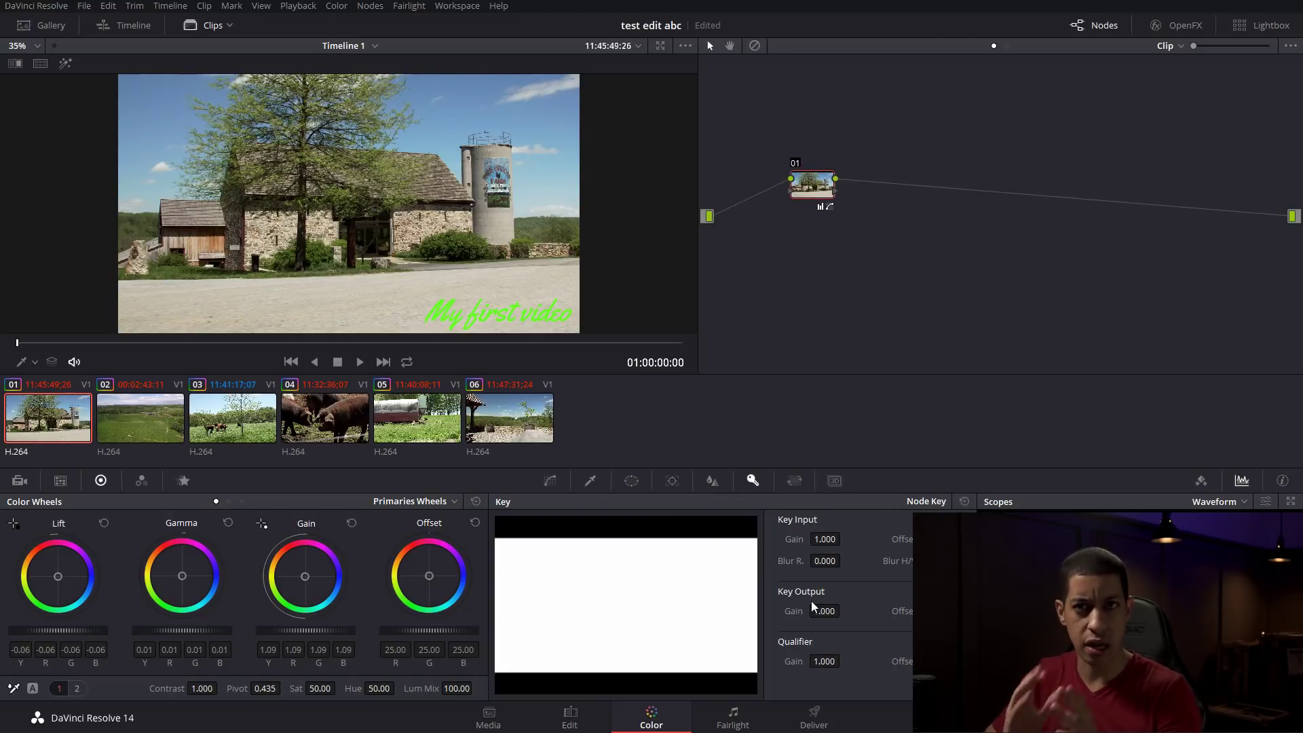
click(713, 479)
click(754, 480)
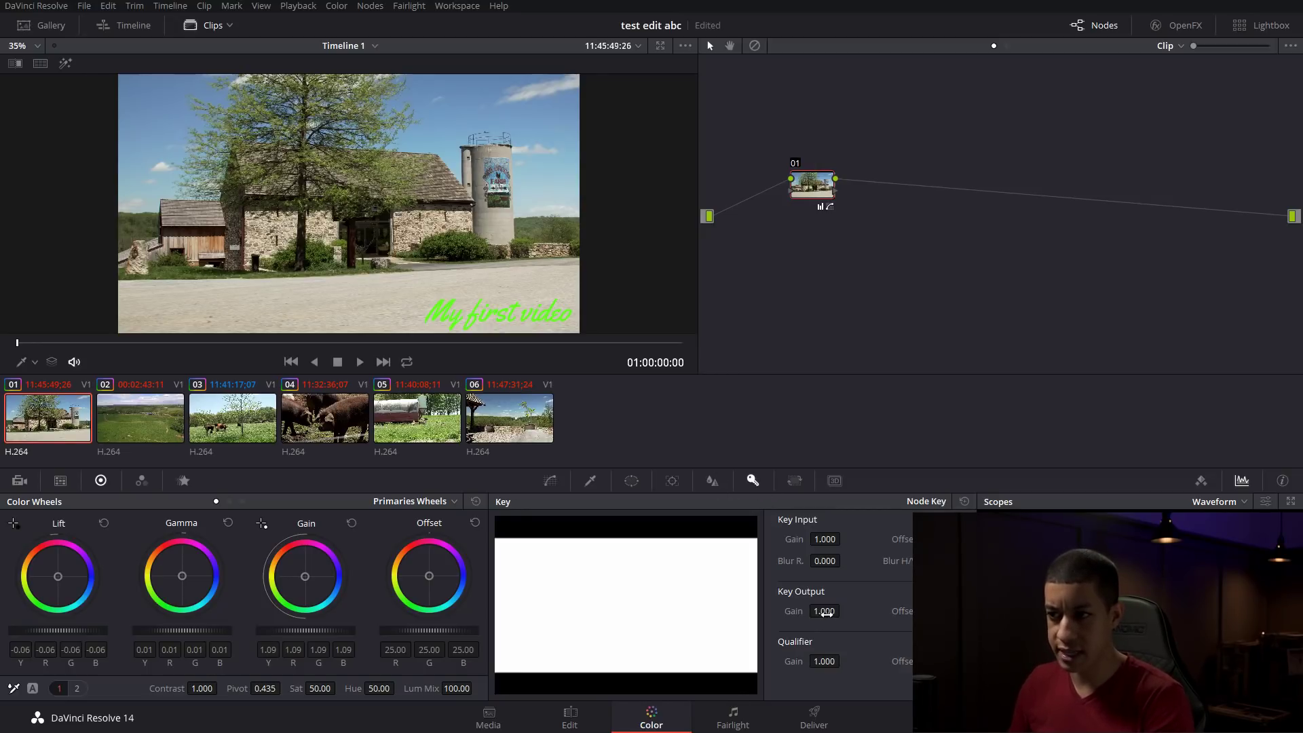
mouse_move(825, 611)
mouse_down()
mouse_move(743, 611)
mouse_move(831, 610)
mouse_up()
Add a serial node after node 01 on clip 01, setting Gamma to 0.05, Gain to 1.16 and Lift to about 0.00.
drag(810, 186, 778, 209)
key(alt+s)
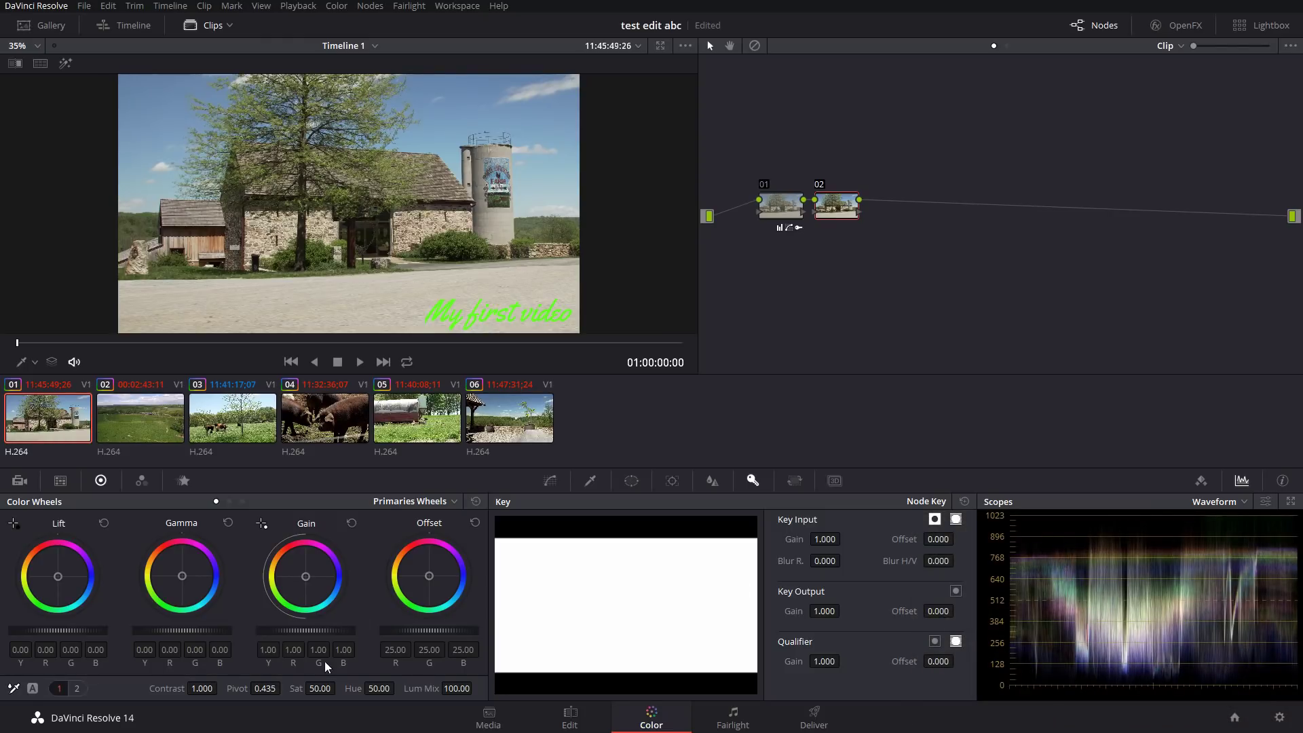
drag(193, 631, 204, 631)
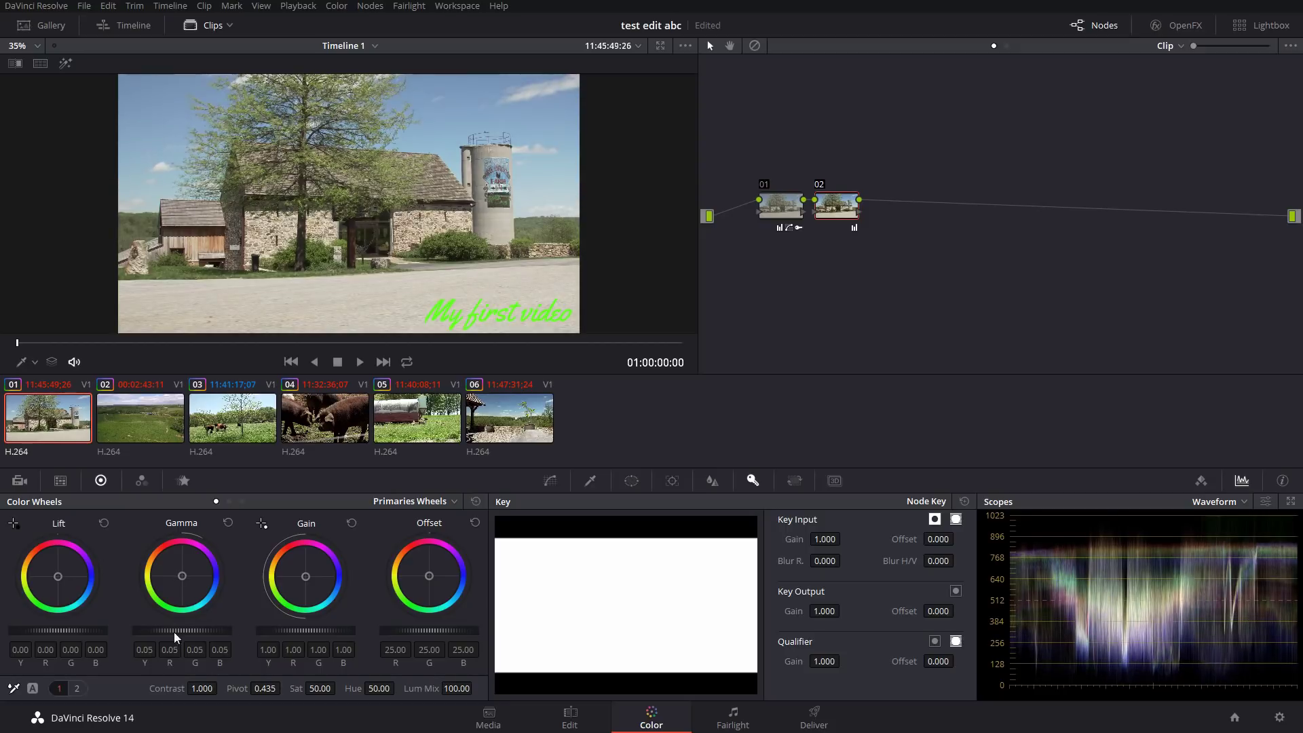
drag(306, 629, 326, 630)
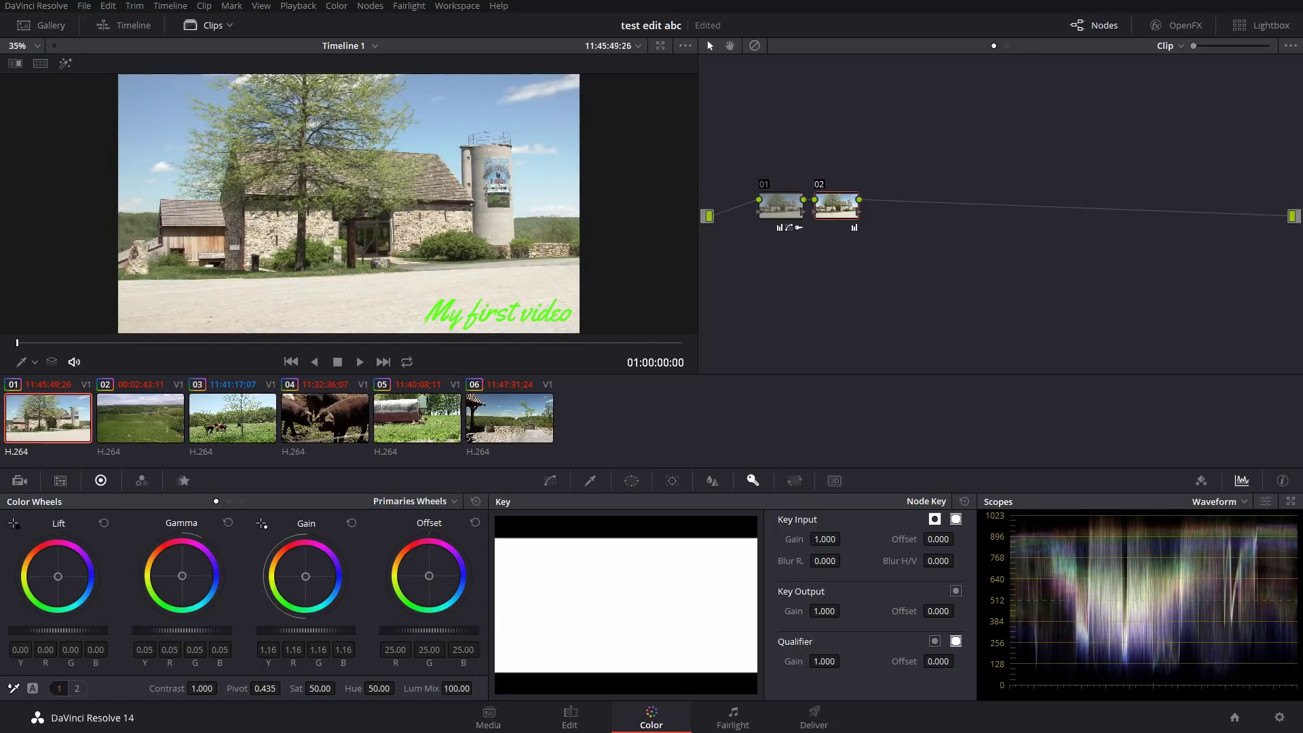
drag(71, 632, 90, 633)
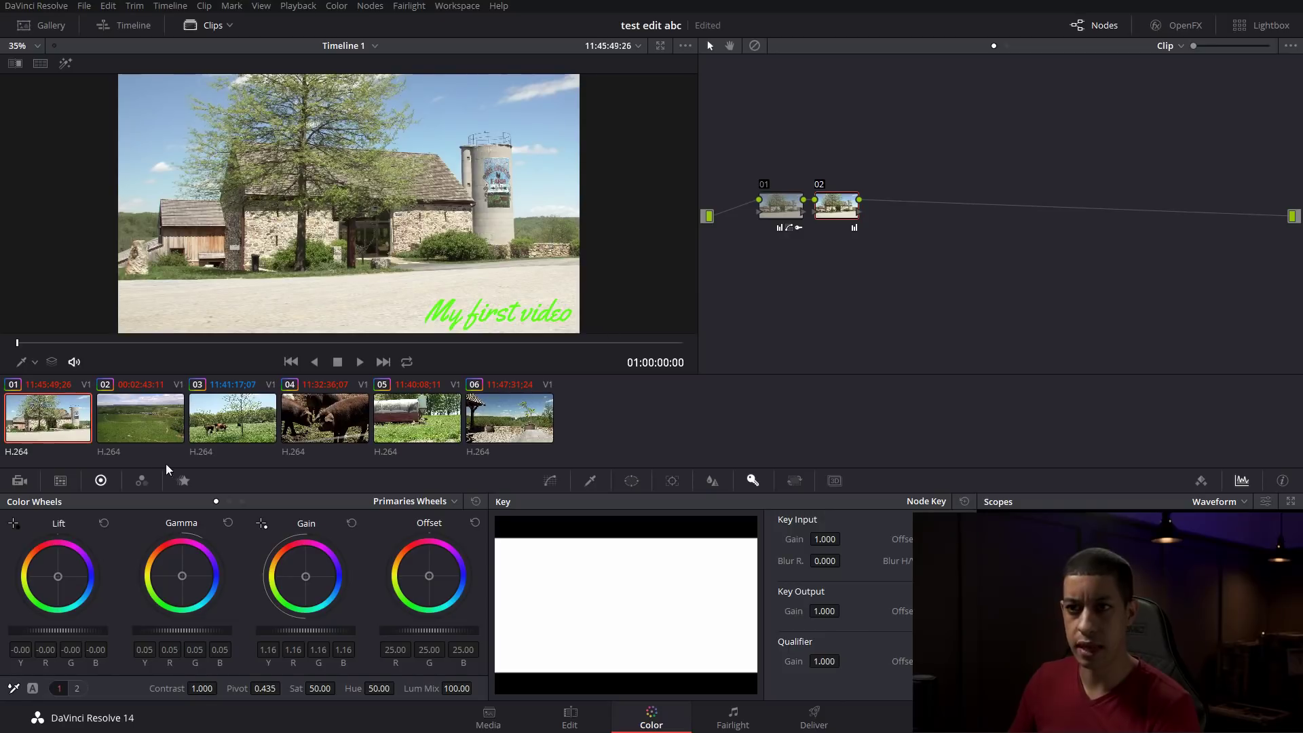
Add a serial node before node 01 on clip 04 and raise its Gamma to 0.13.
click(139, 421)
click(233, 419)
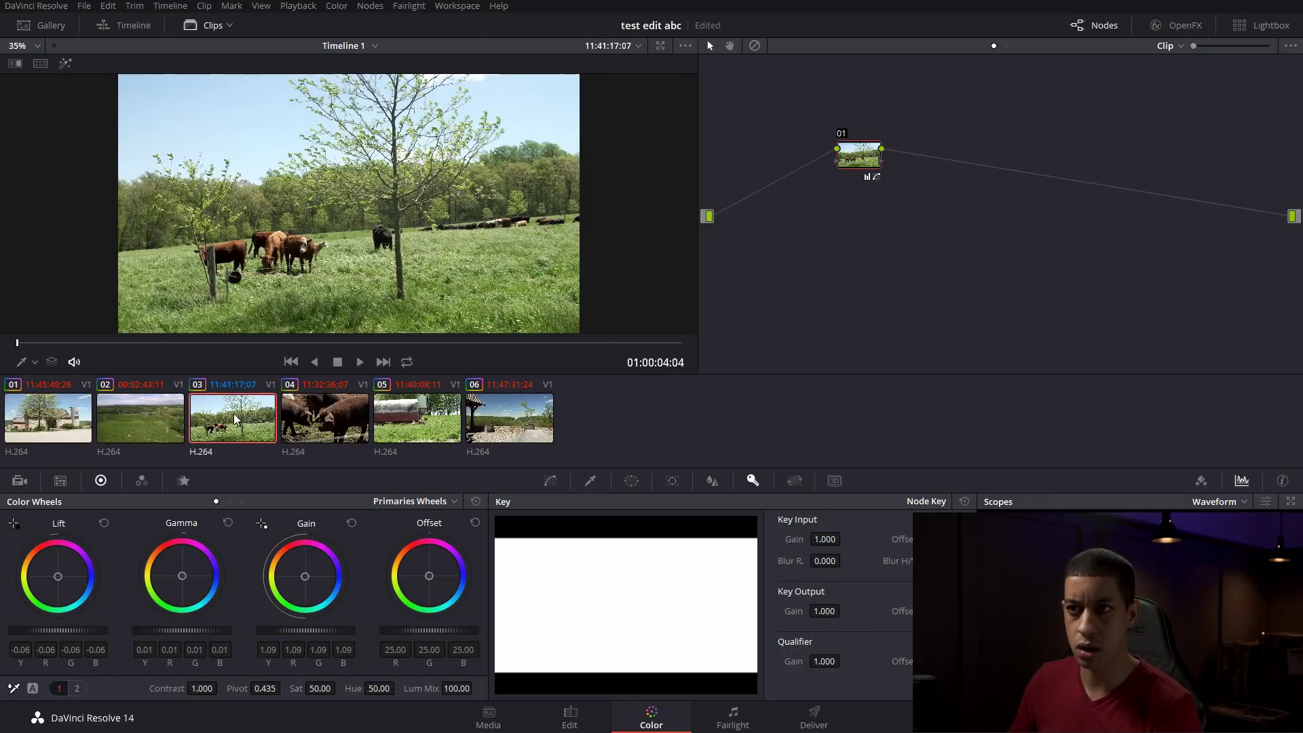
click(326, 419)
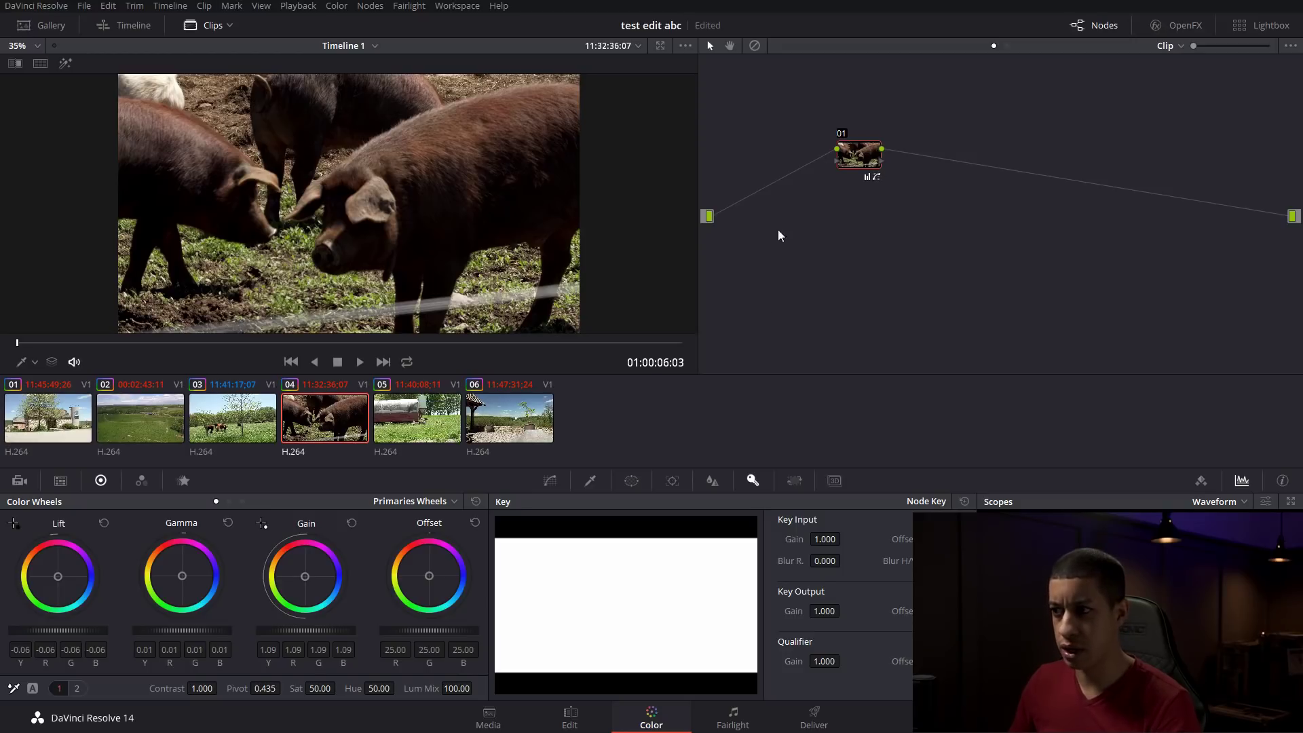
right_click(853, 152)
mouse_move(977, 192)
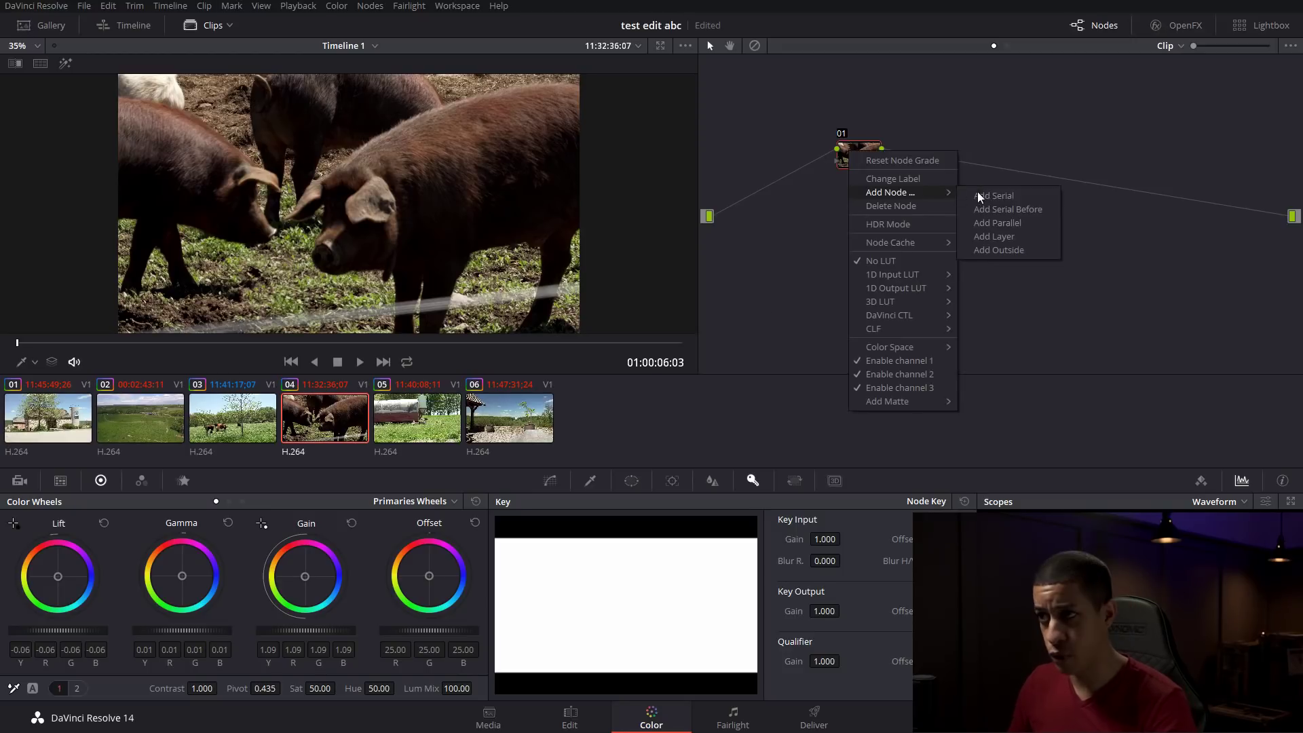
click(1024, 209)
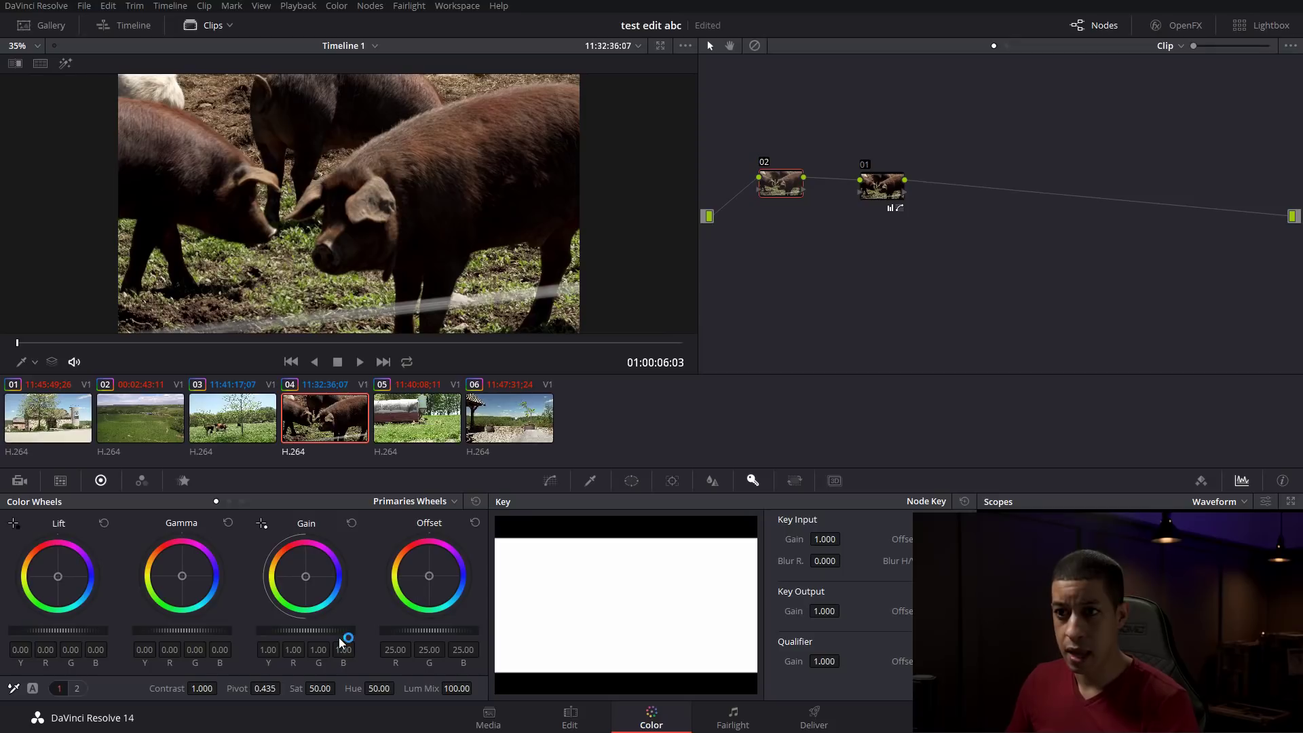
drag(164, 638, 214, 638)
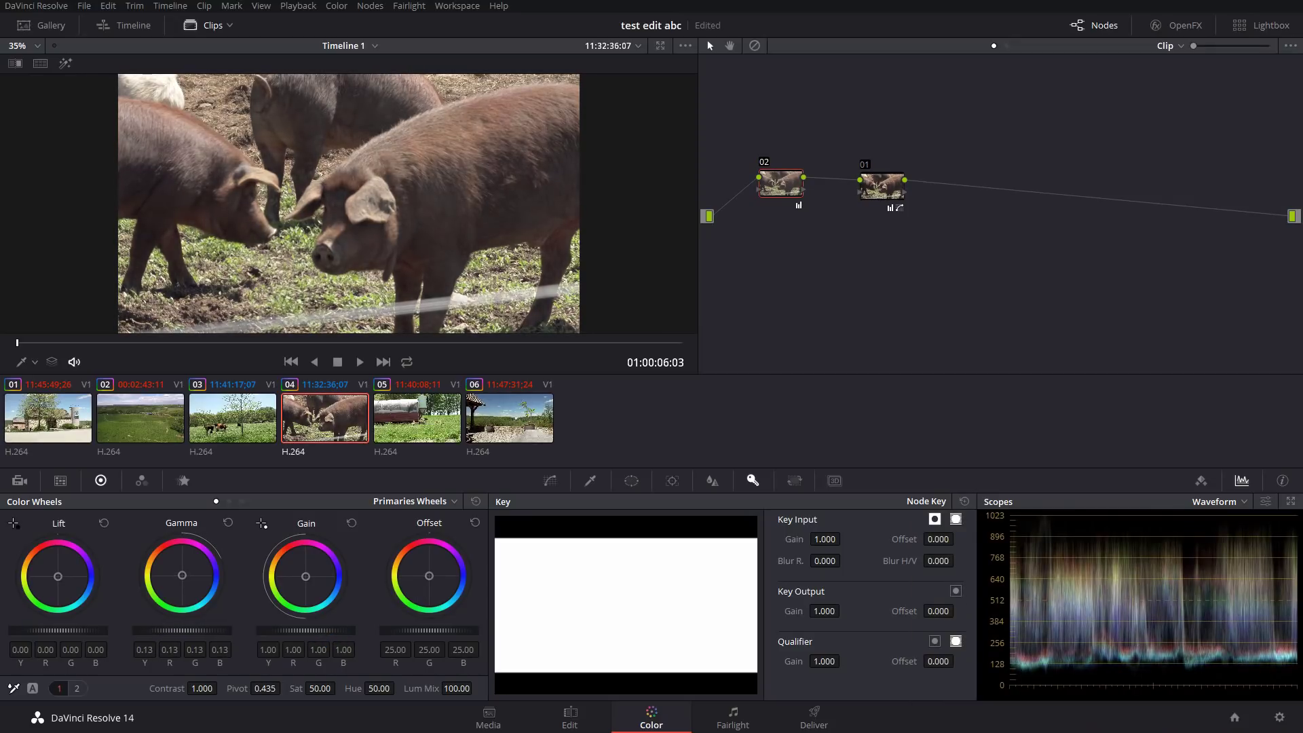
On clip 04's first node, set Gain to 1.20, Saturation to 68.60 and Lift to -0.01.
drag(299, 629, 319, 630)
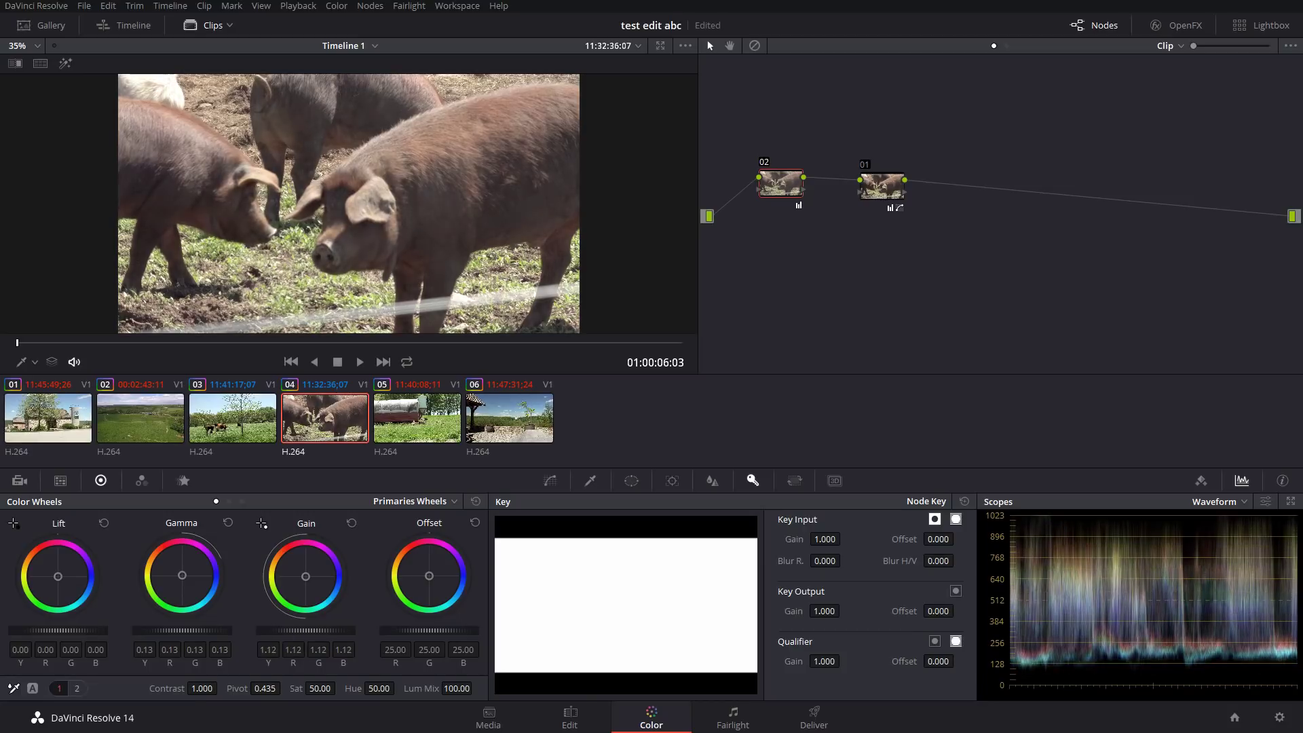
drag(317, 684, 339, 686)
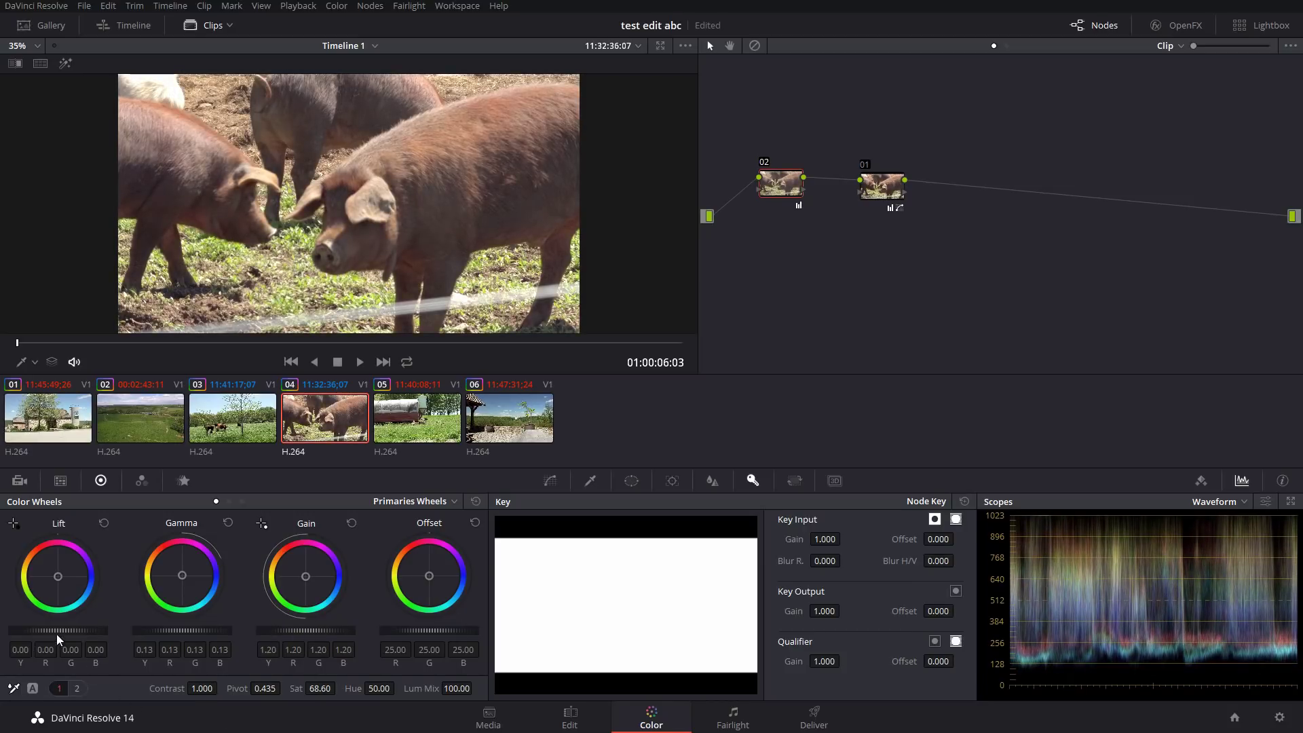
drag(56, 634, 52, 633)
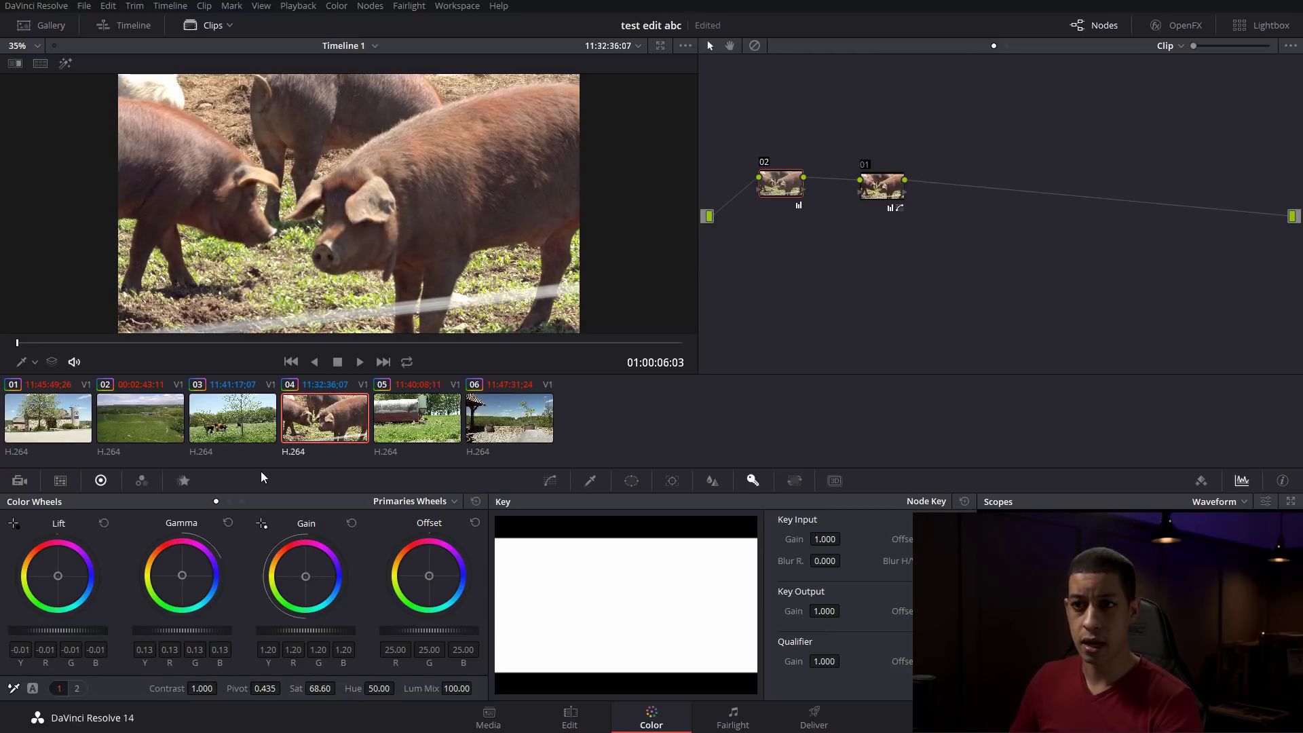
Review the grades across the timeline, viewing clips 05 and 06 and going back one by one to clip 01.
click(405, 429)
click(498, 428)
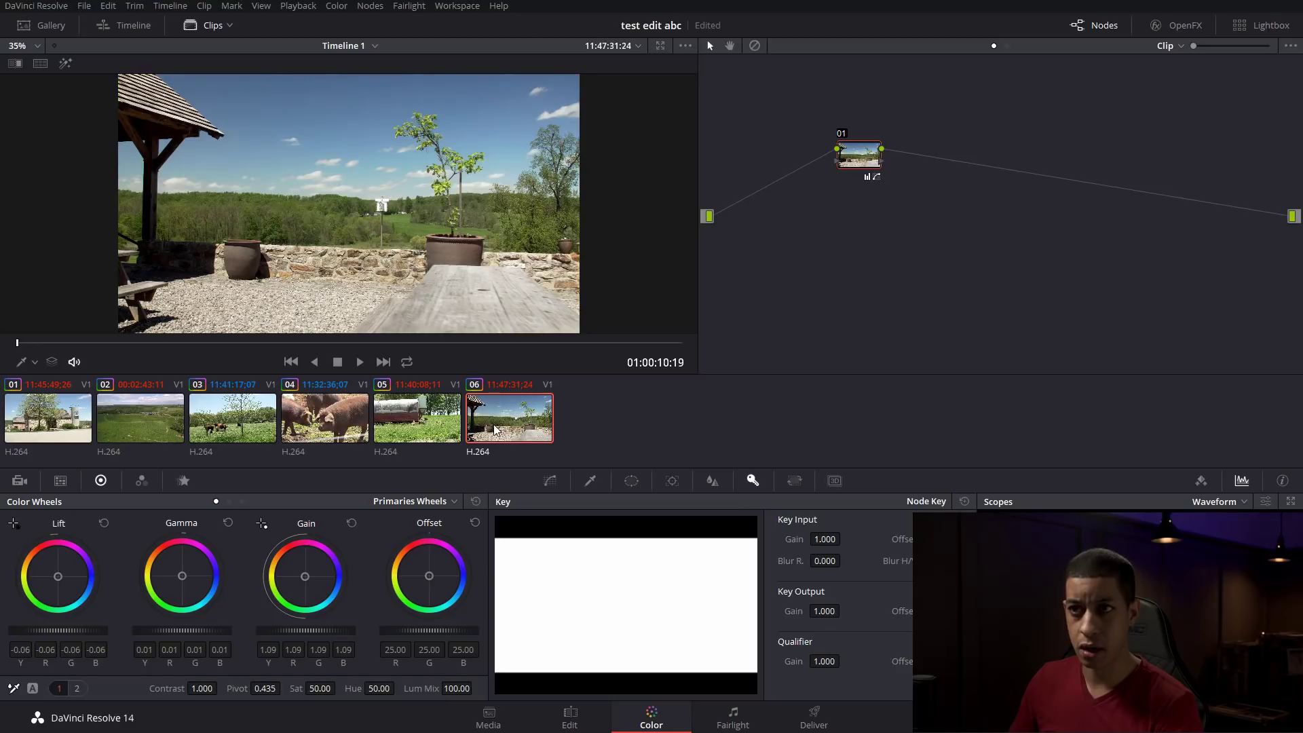
click(417, 426)
click(316, 426)
click(210, 429)
click(137, 430)
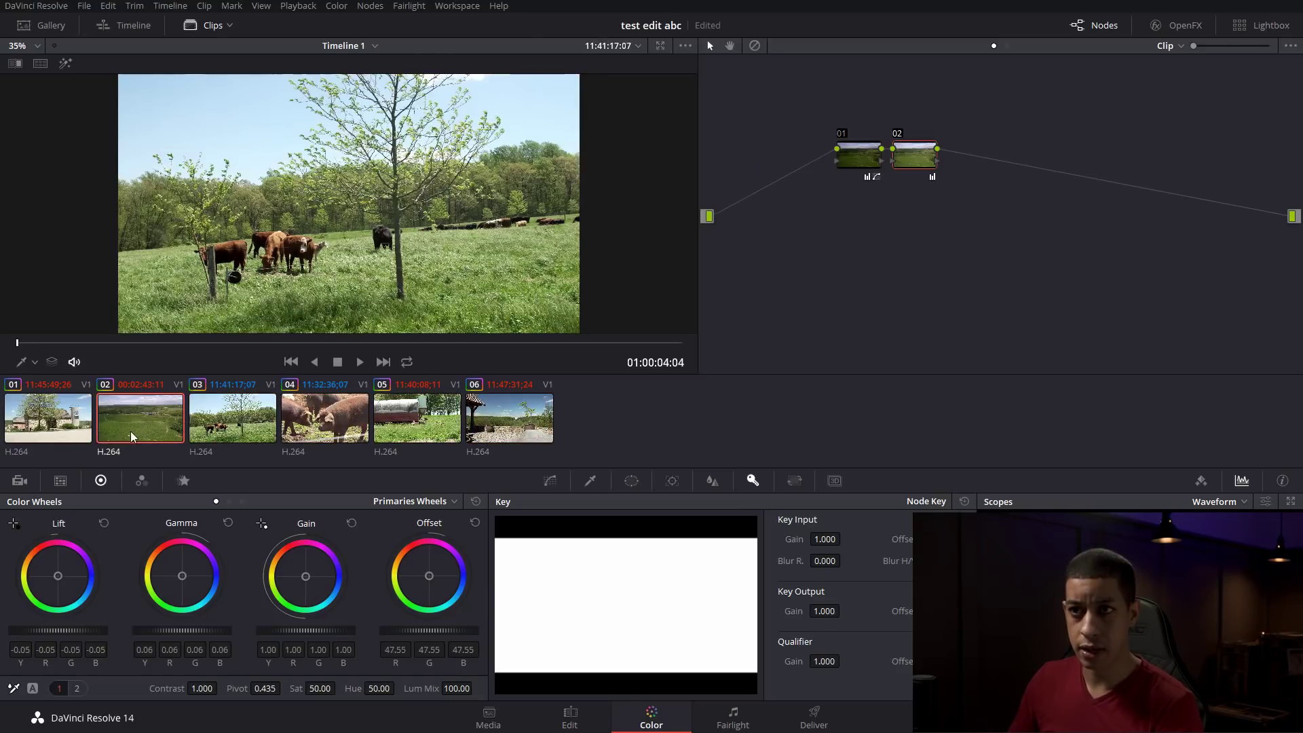
click(55, 422)
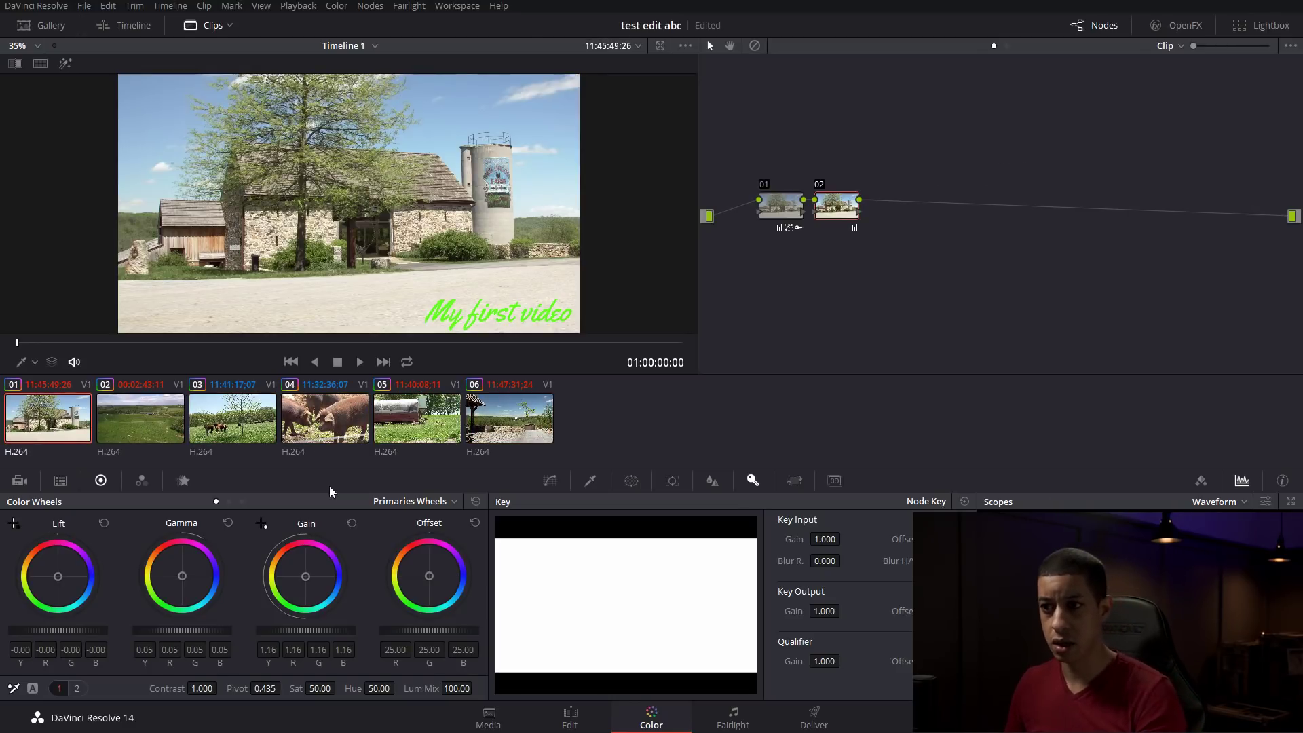
Switch to the Fairlight page and open the Audio 1 track's dynamics in the mixer.
click(756, 723)
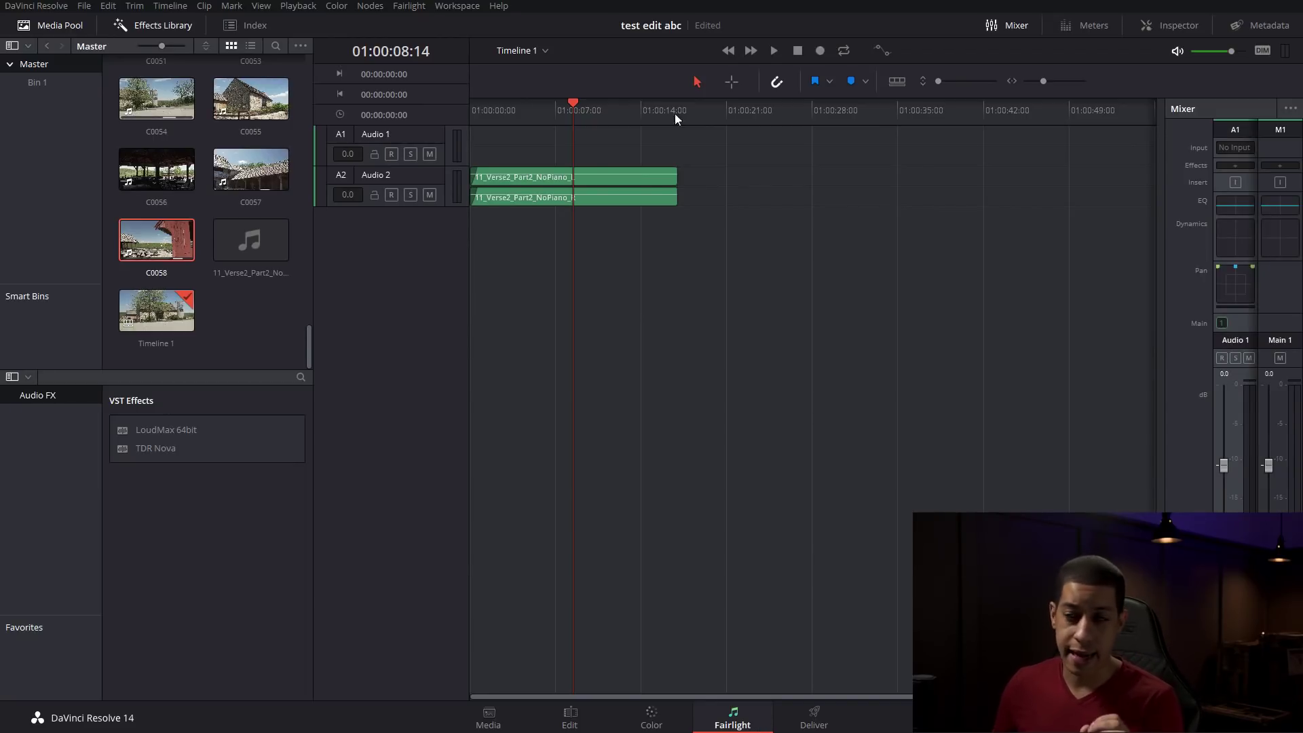
double_click(1242, 247)
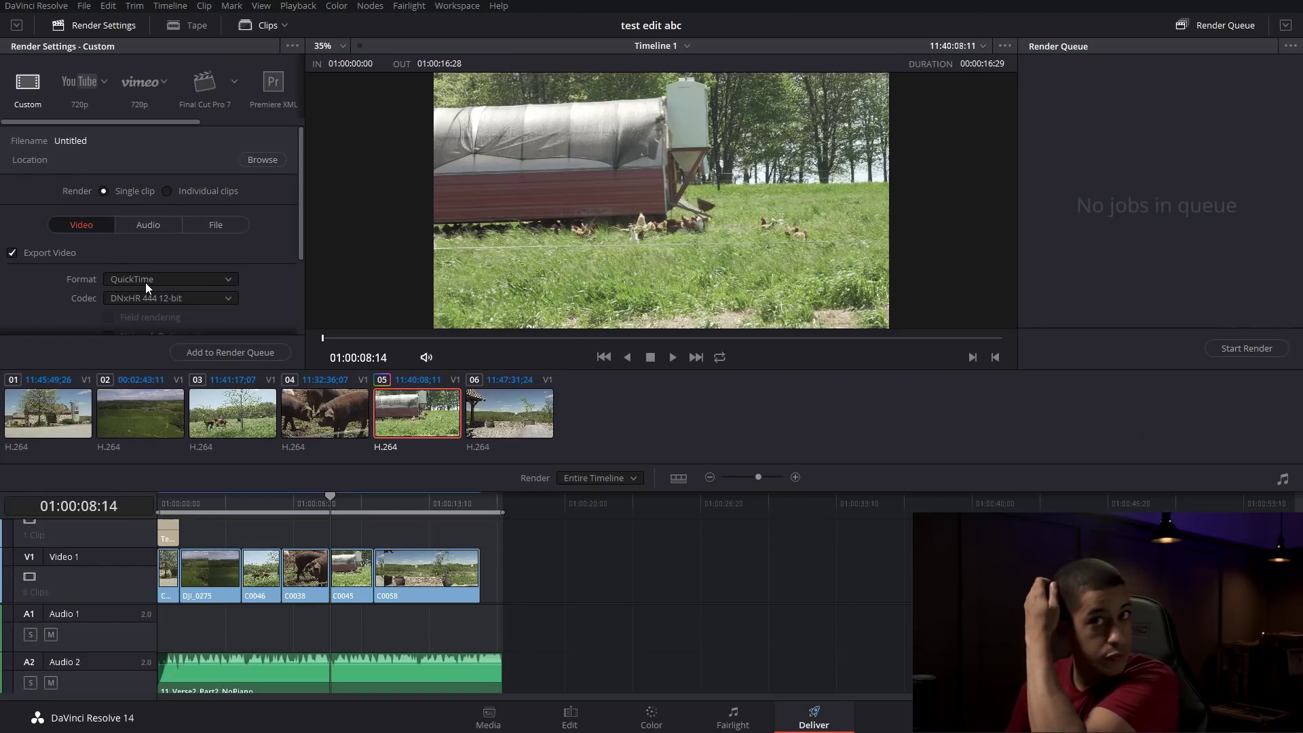
Choose the YouTube 1080p render preset and check its resolution, frame rate and quality settings.
click(80, 84)
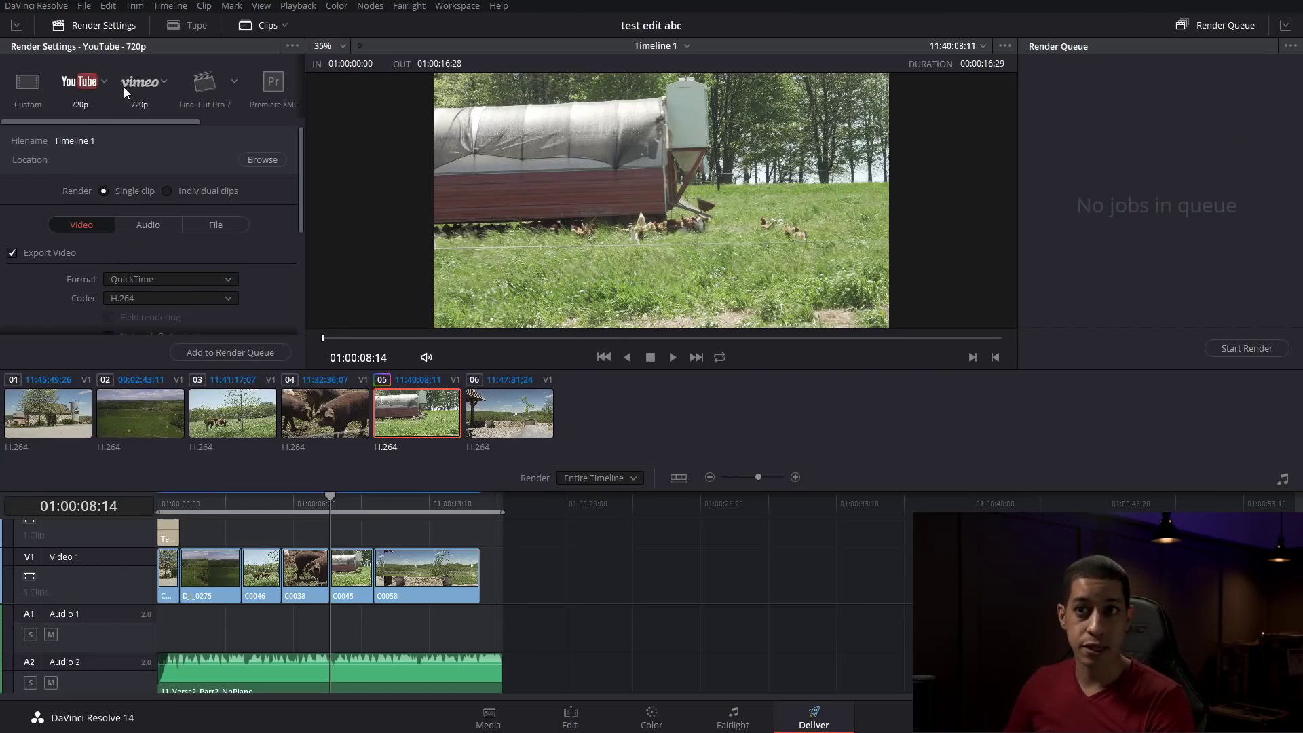
click(105, 81)
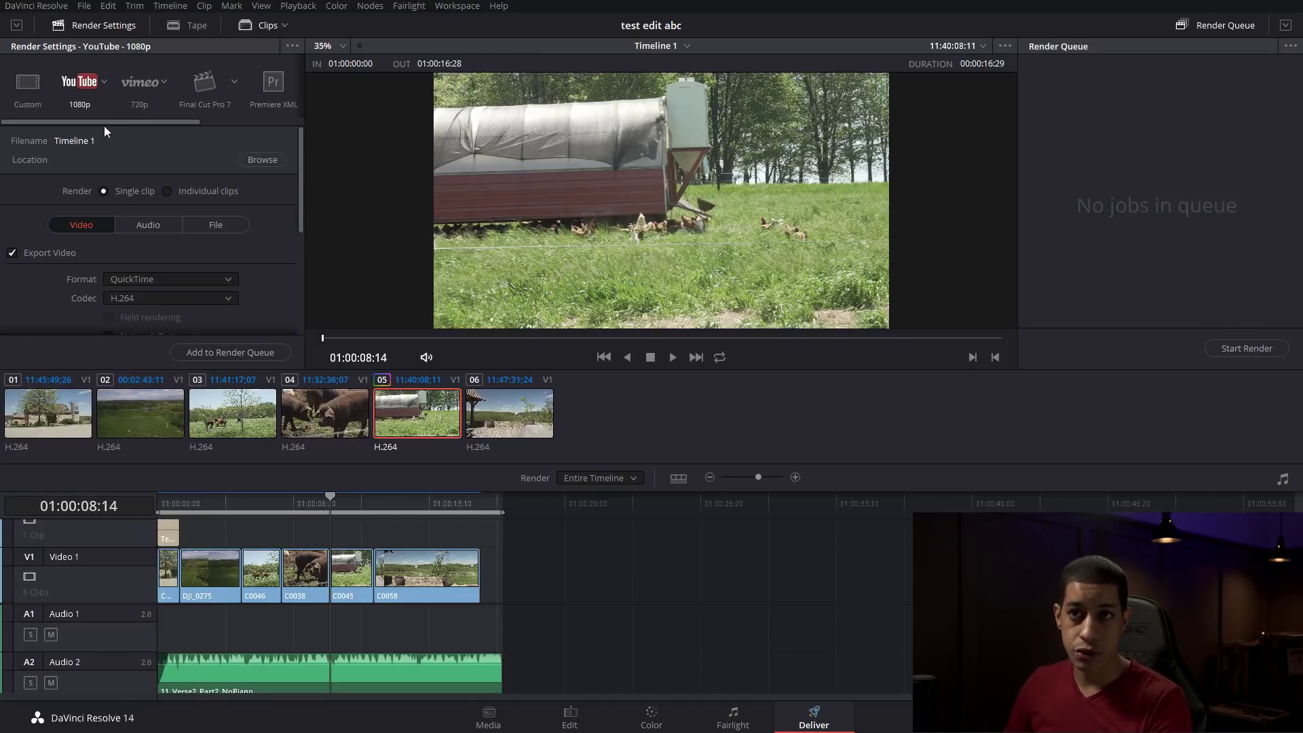
scroll(265, 247, down, 5)
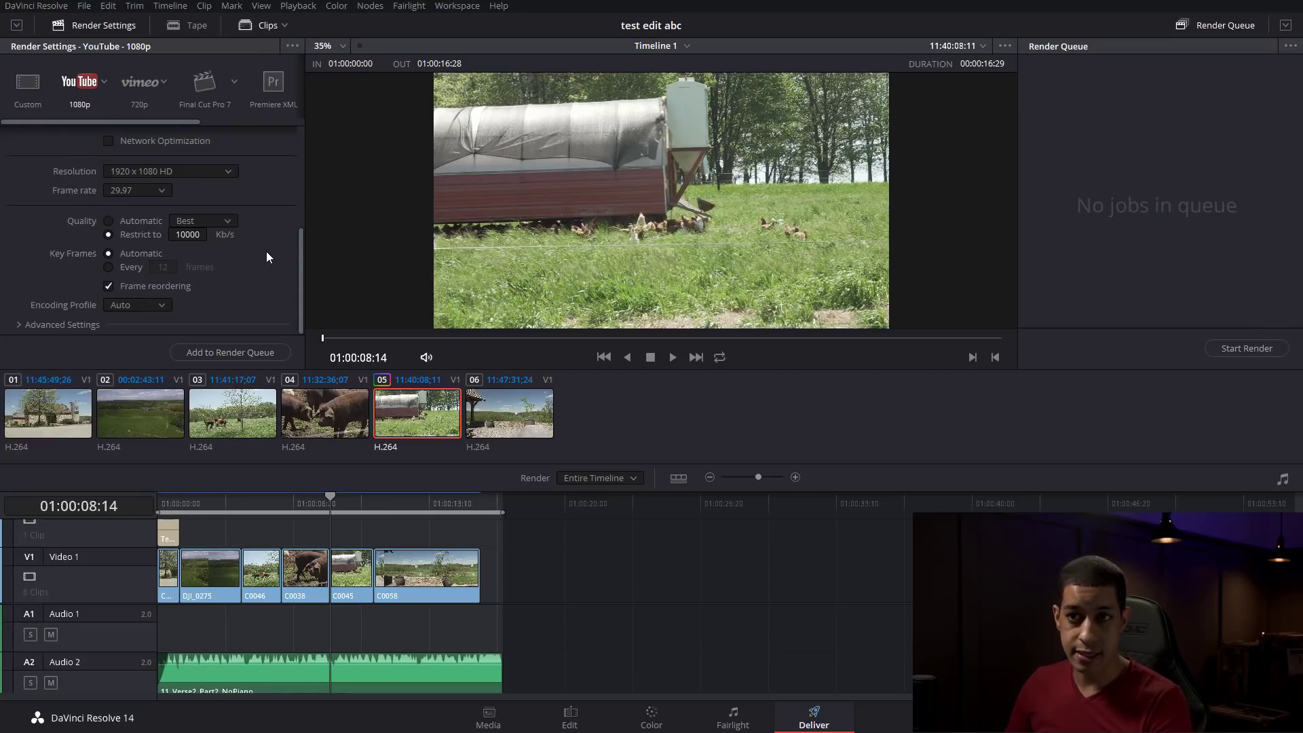
scroll(265, 249, up, 5)
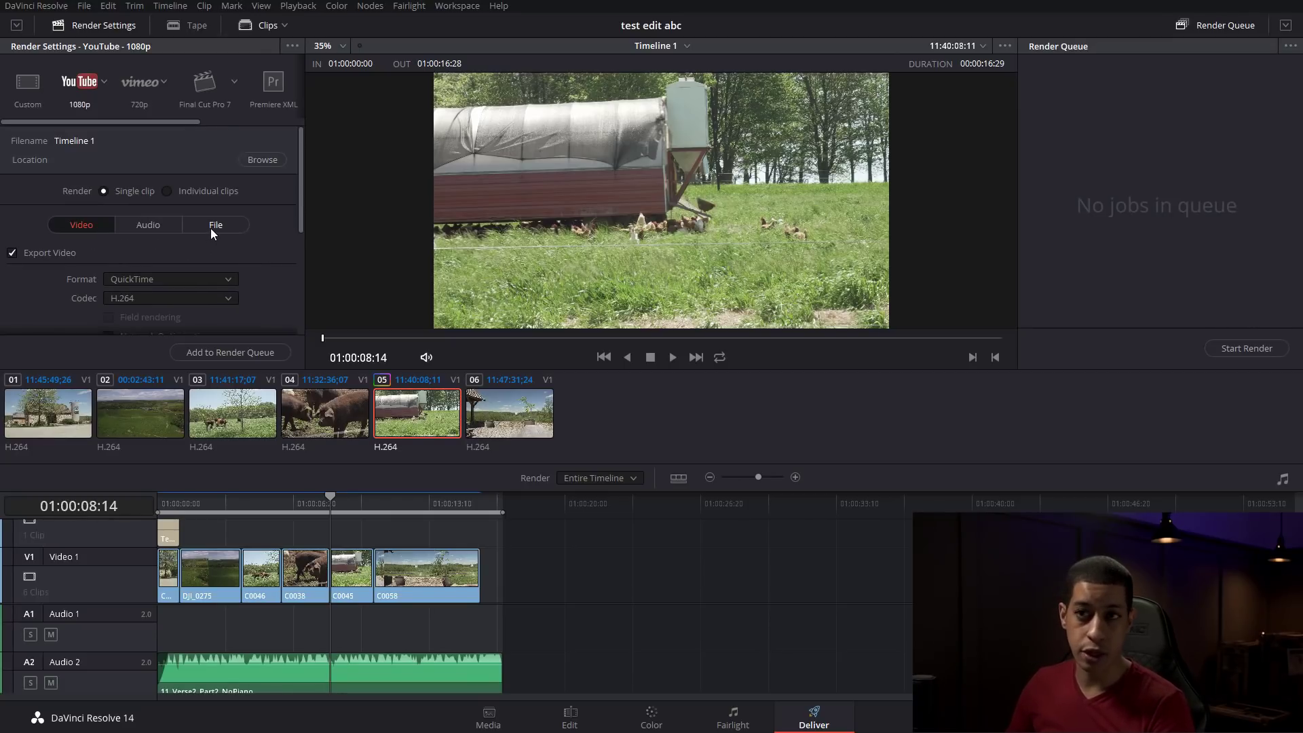
Set the custom render file name to "test edit abc".
click(235, 224)
click(183, 285)
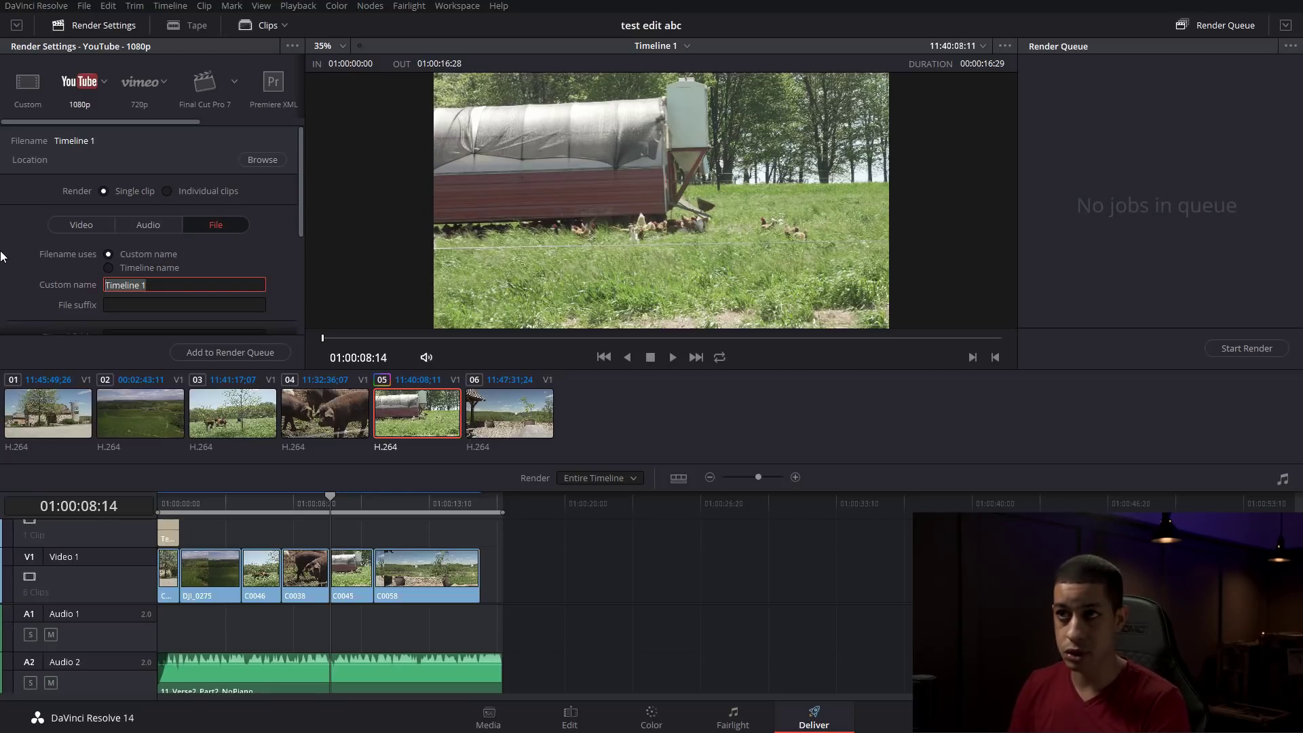
text(test edit abc)
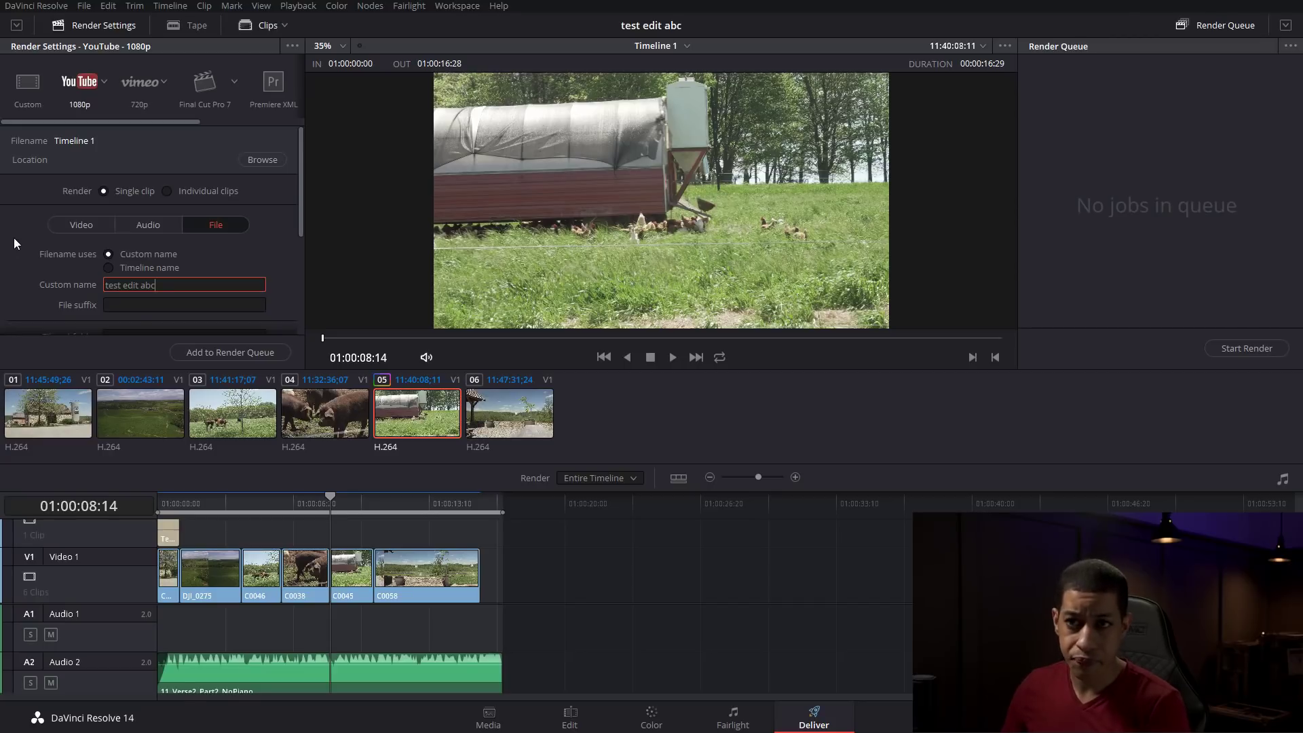
Choose the user folder on drive C as the render destination.
click(263, 159)
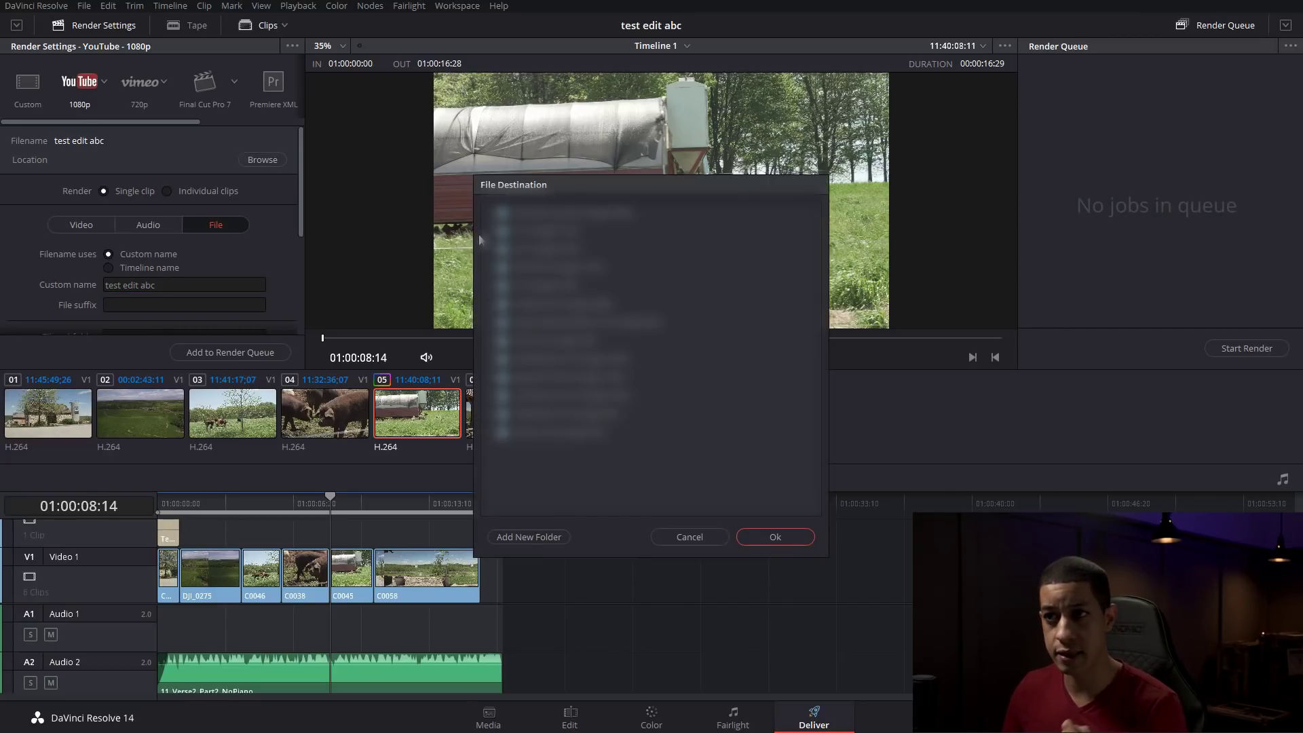
click(498, 232)
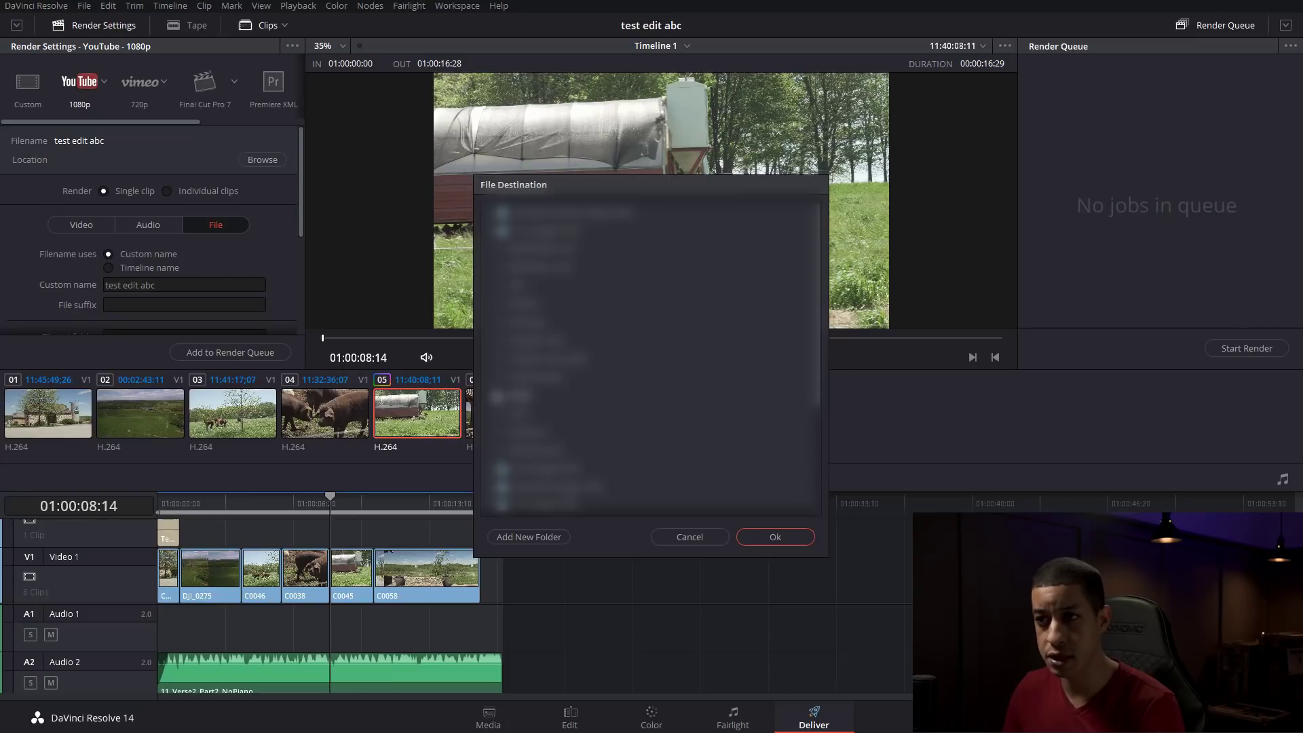
click(516, 395)
click(529, 434)
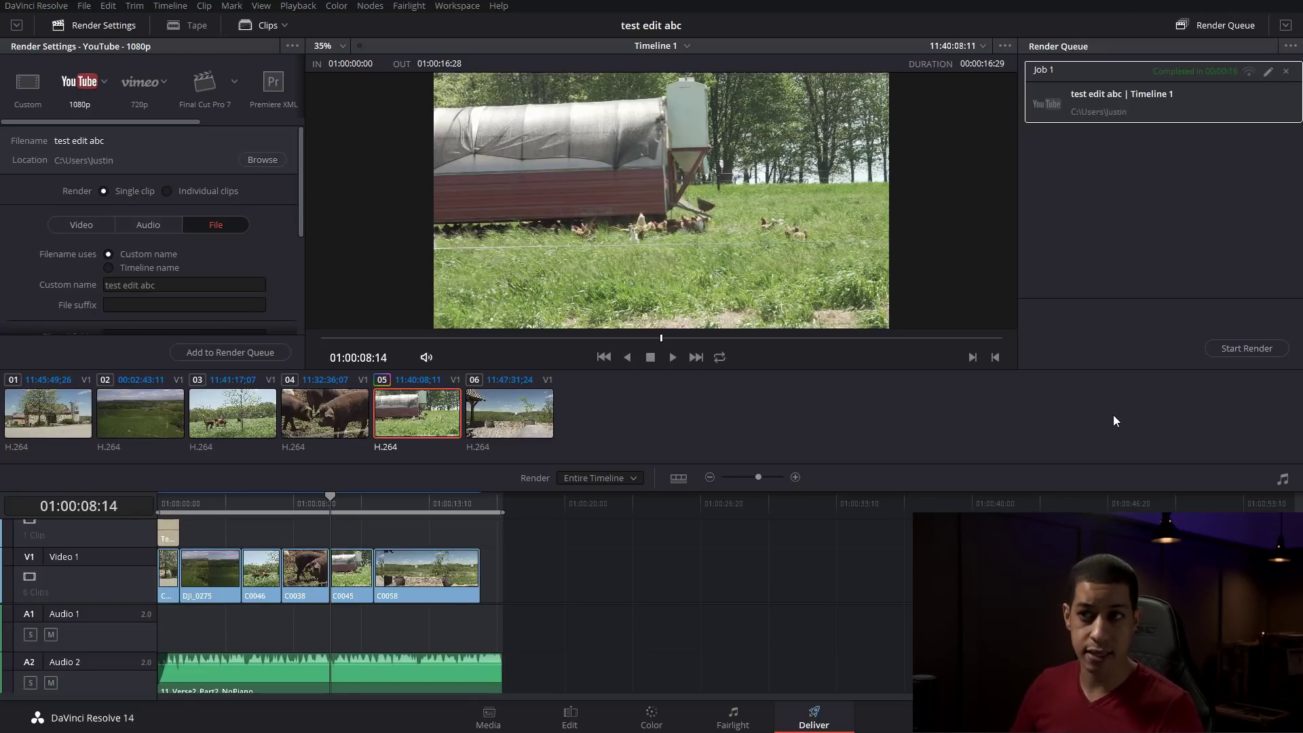
Revisit the Color page, return to the Edit page and display the application's Preferences and Quit commands.
click(652, 718)
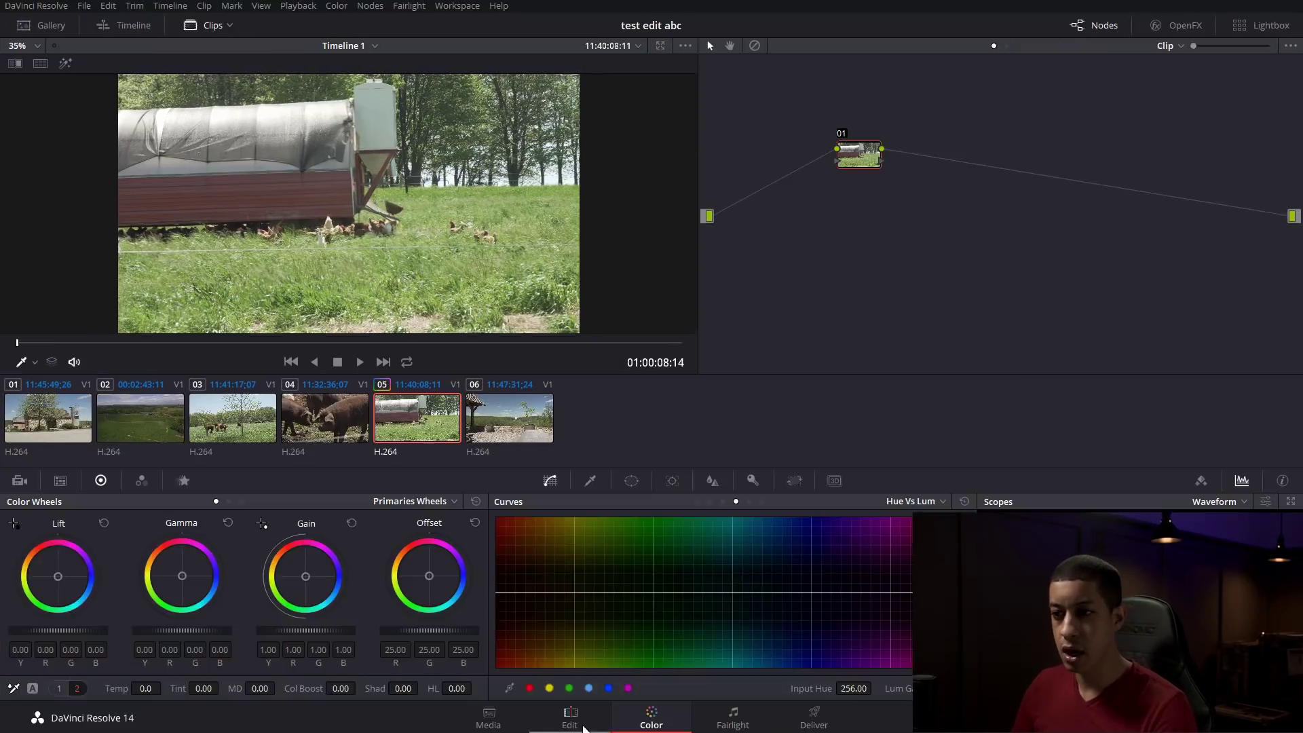
click(570, 718)
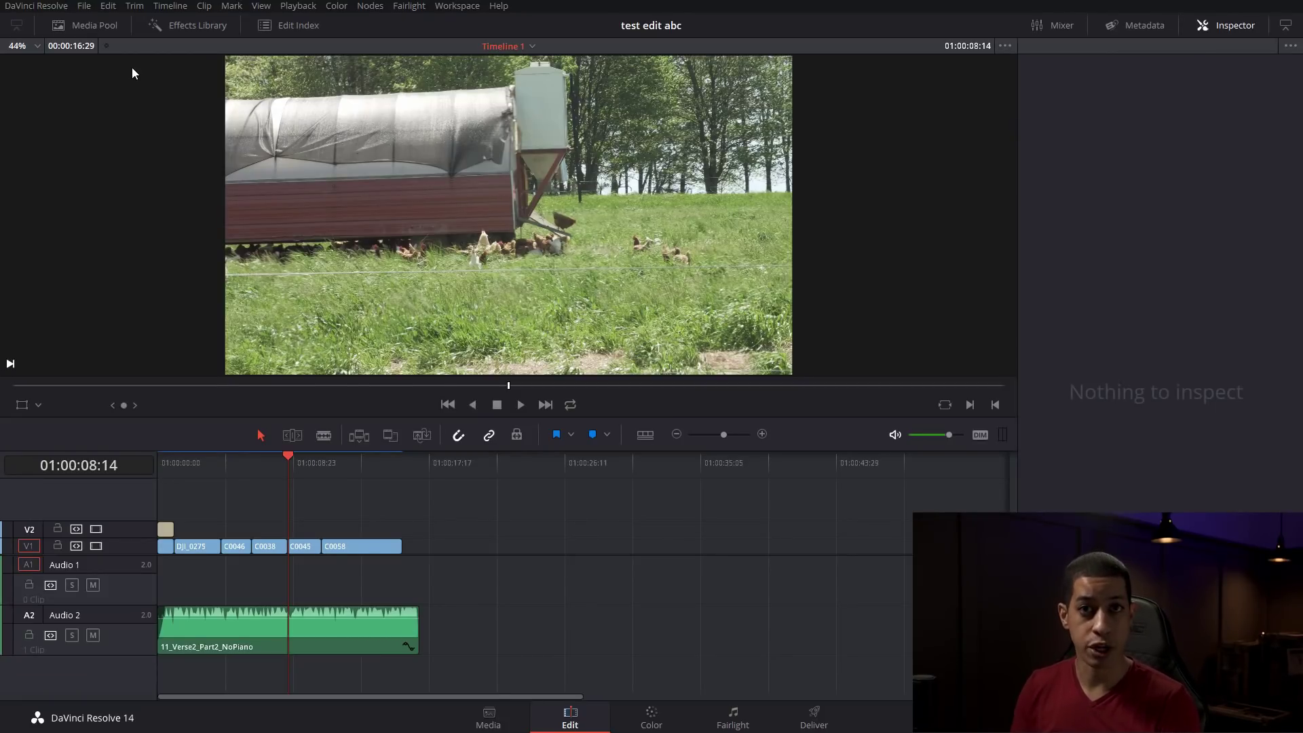
click(36, 5)
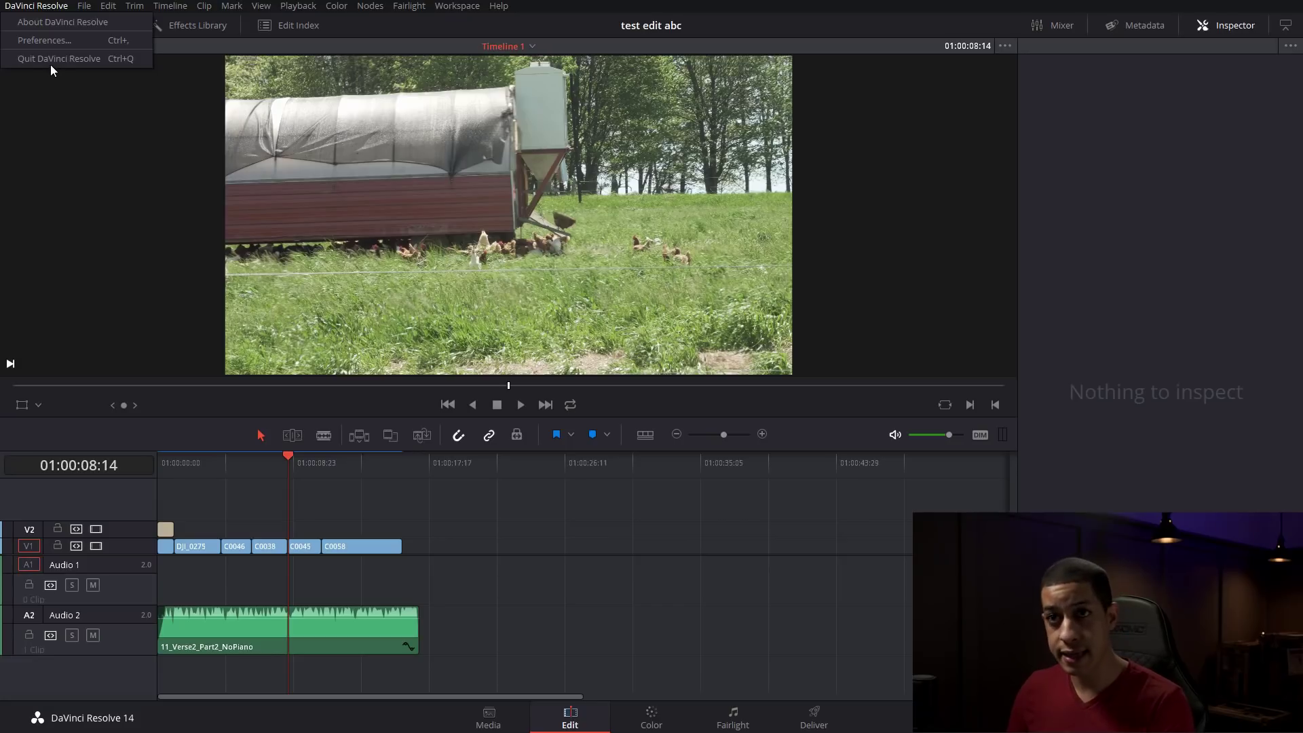